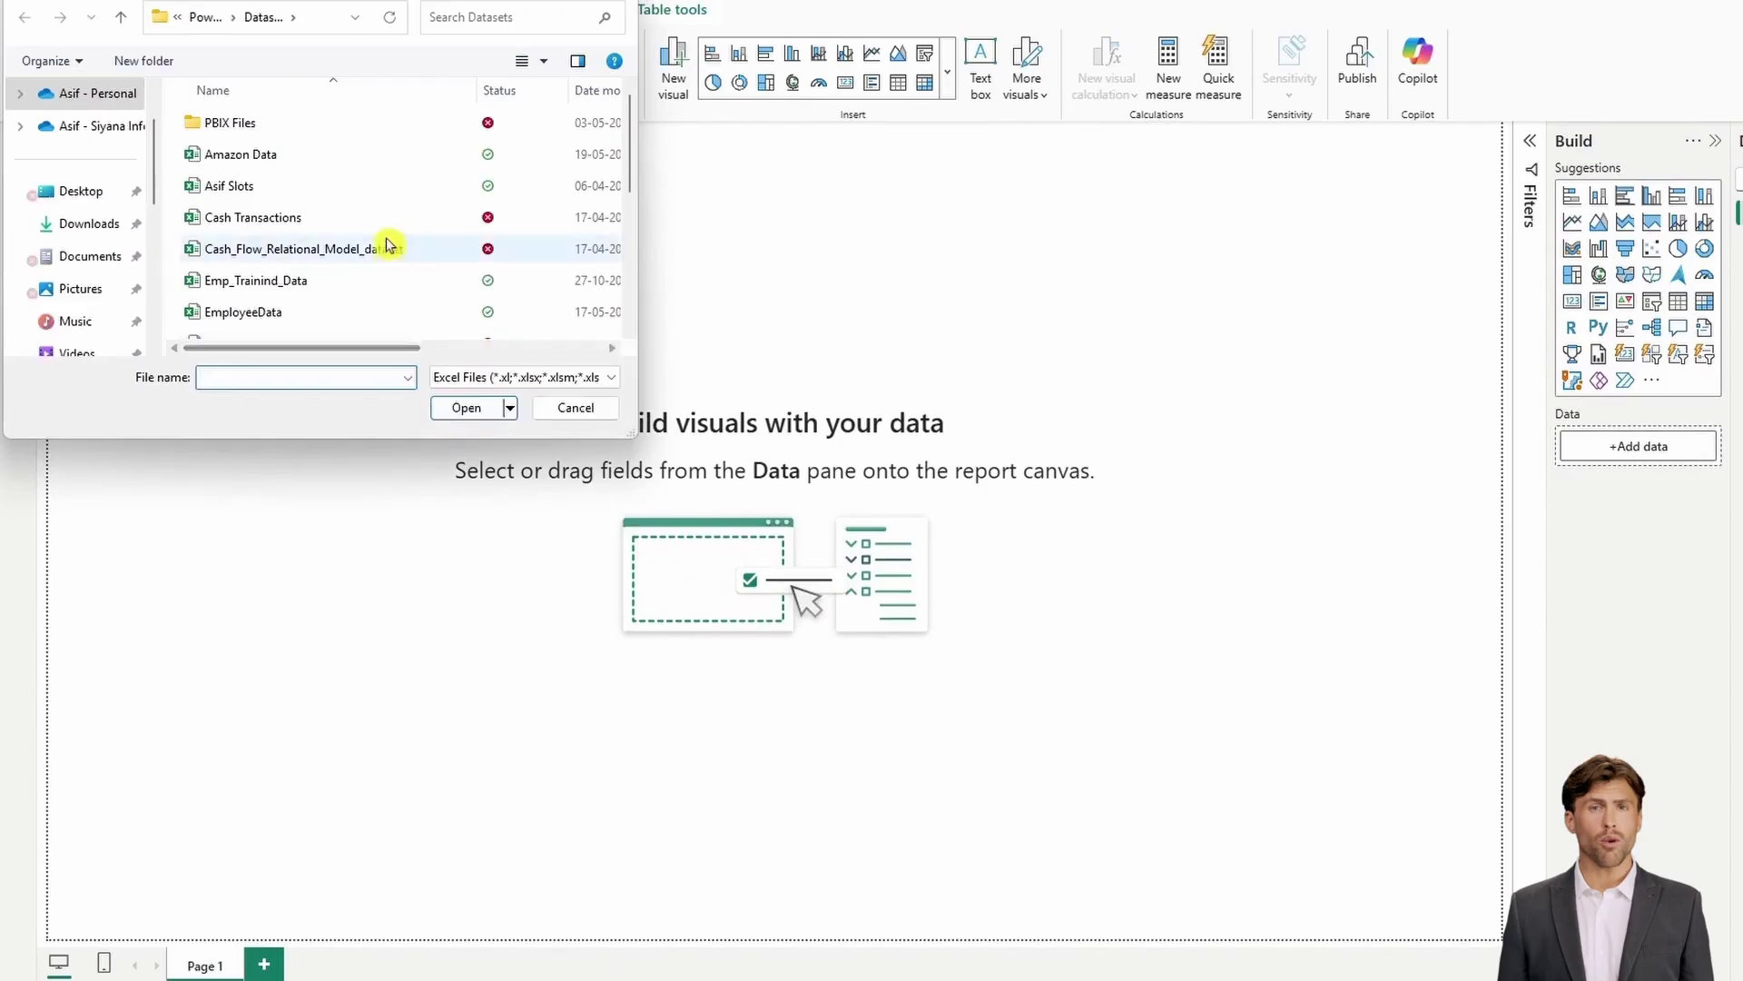
# Select the Finance_PnL_Advanced_Dataset workbook as the source, include Sheet1 and choose to transform its data
pyautogui.scroll(-3, 354, 213)
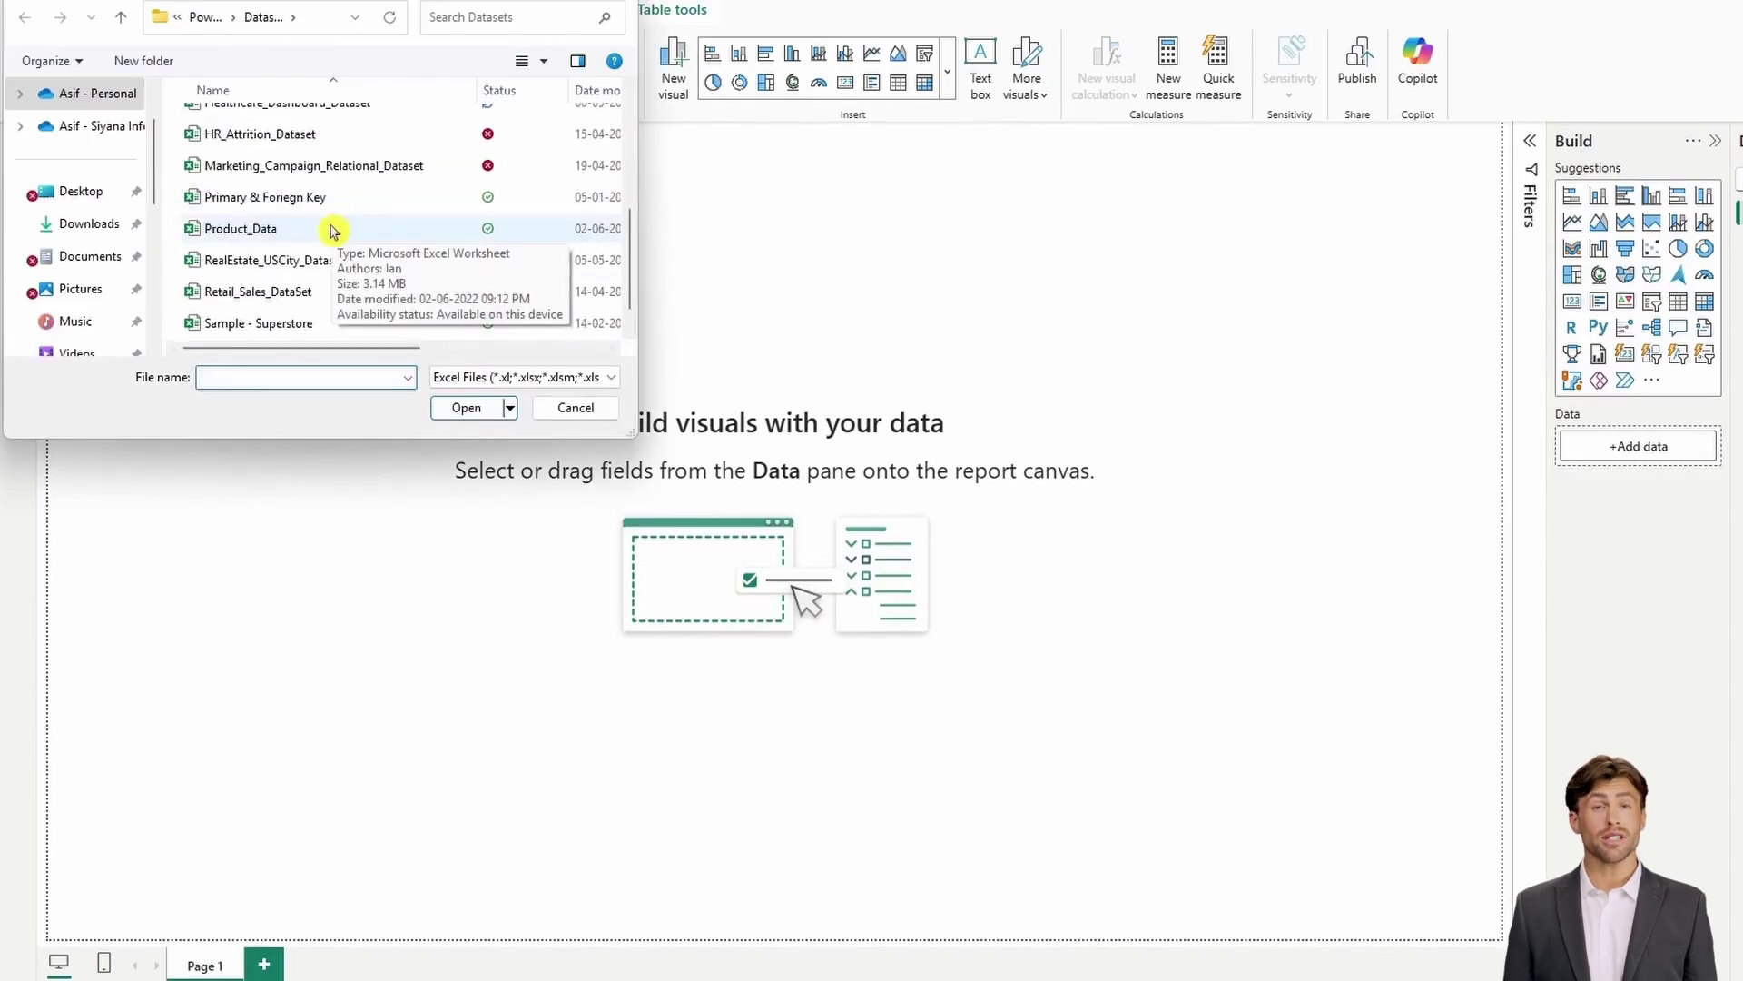
pyautogui.scroll(2, 331, 227)
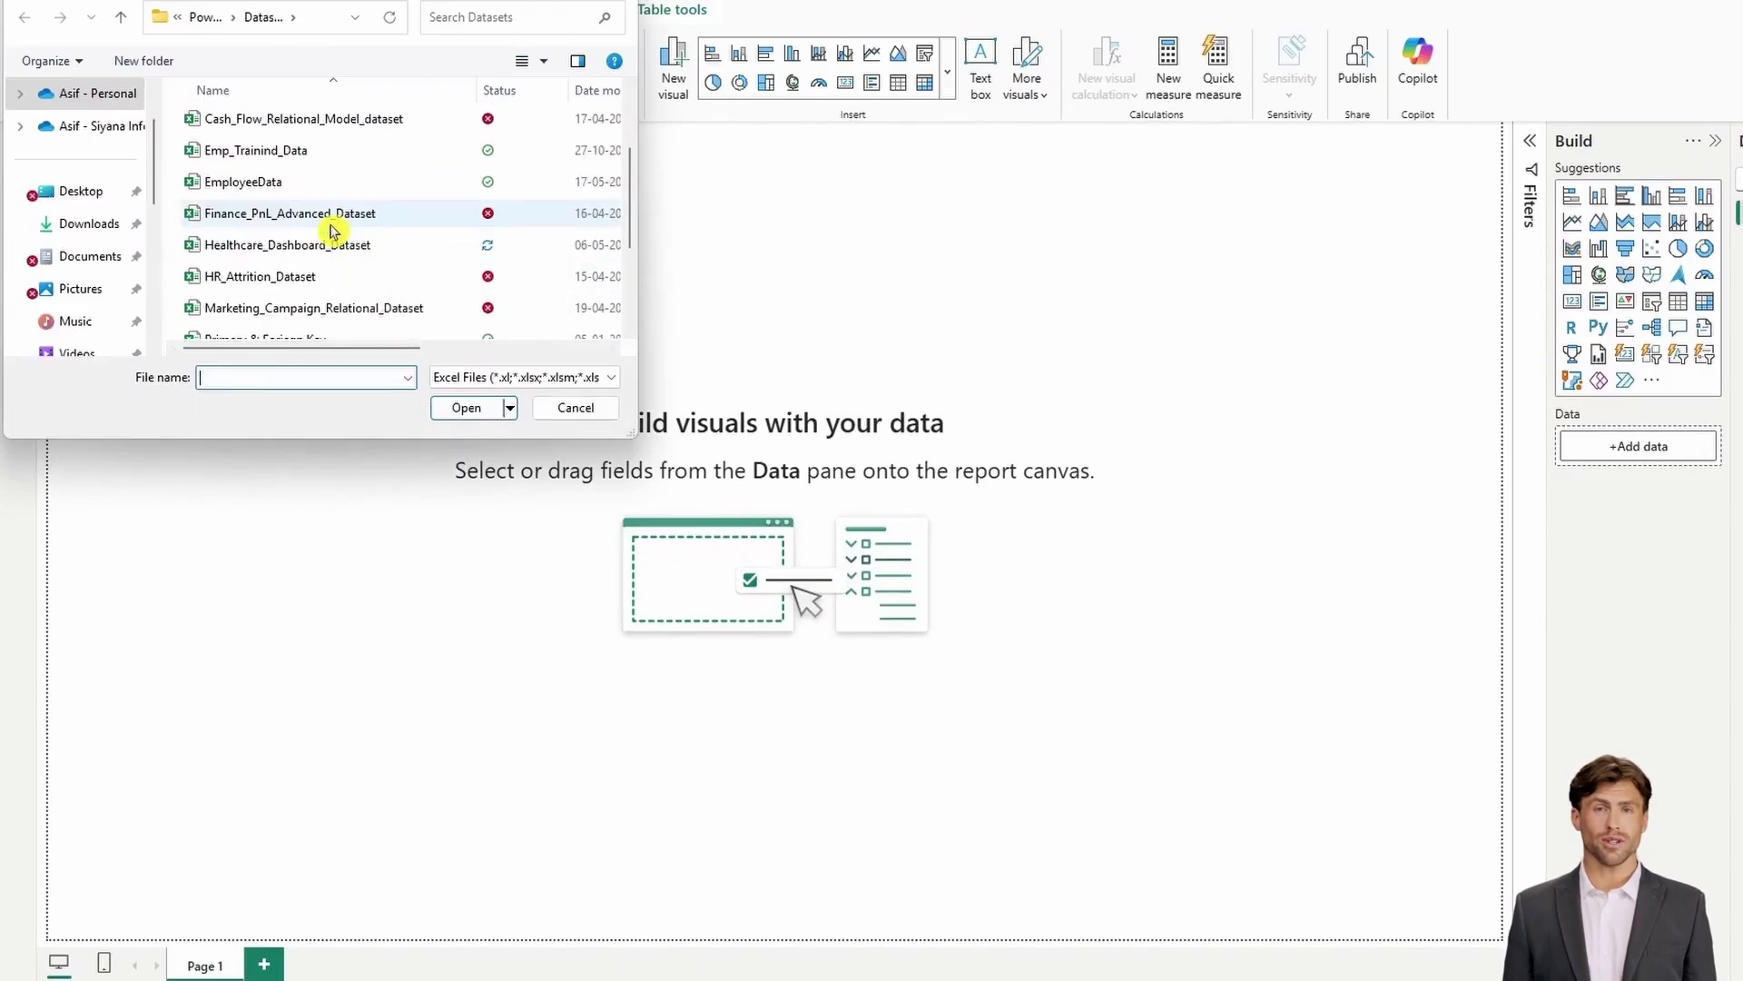
pyautogui.click(330, 214)
pyautogui.click(464, 411)
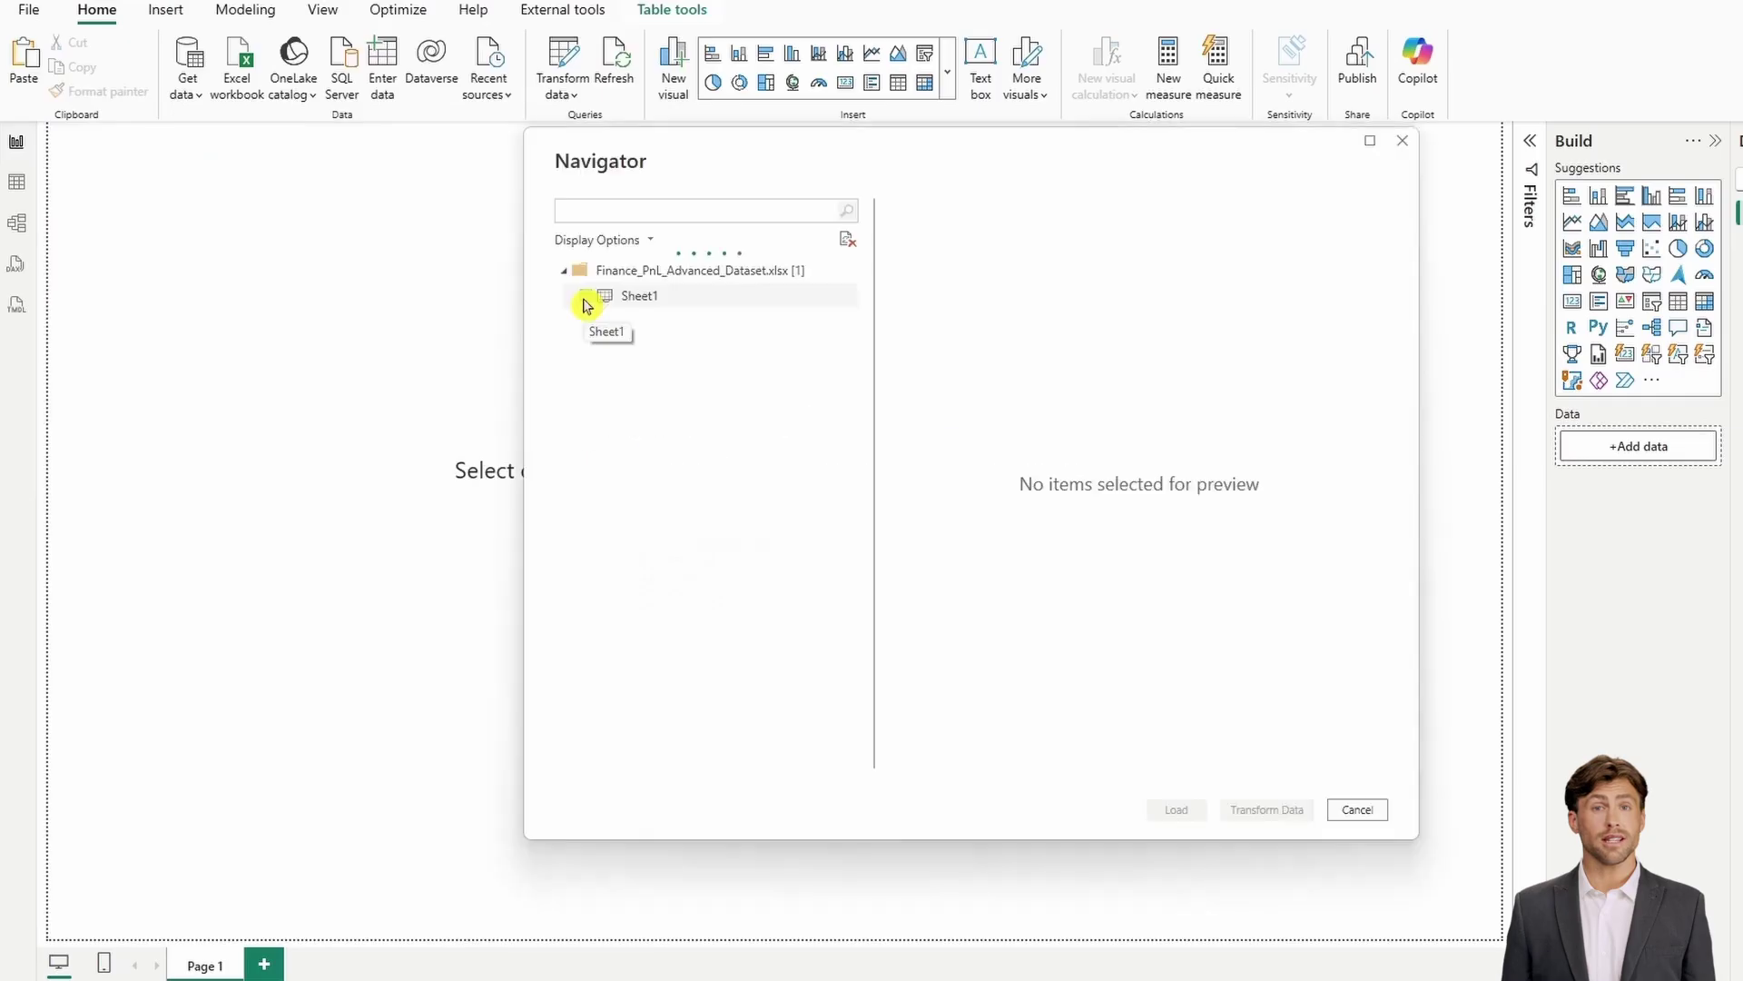
pyautogui.click(585, 298)
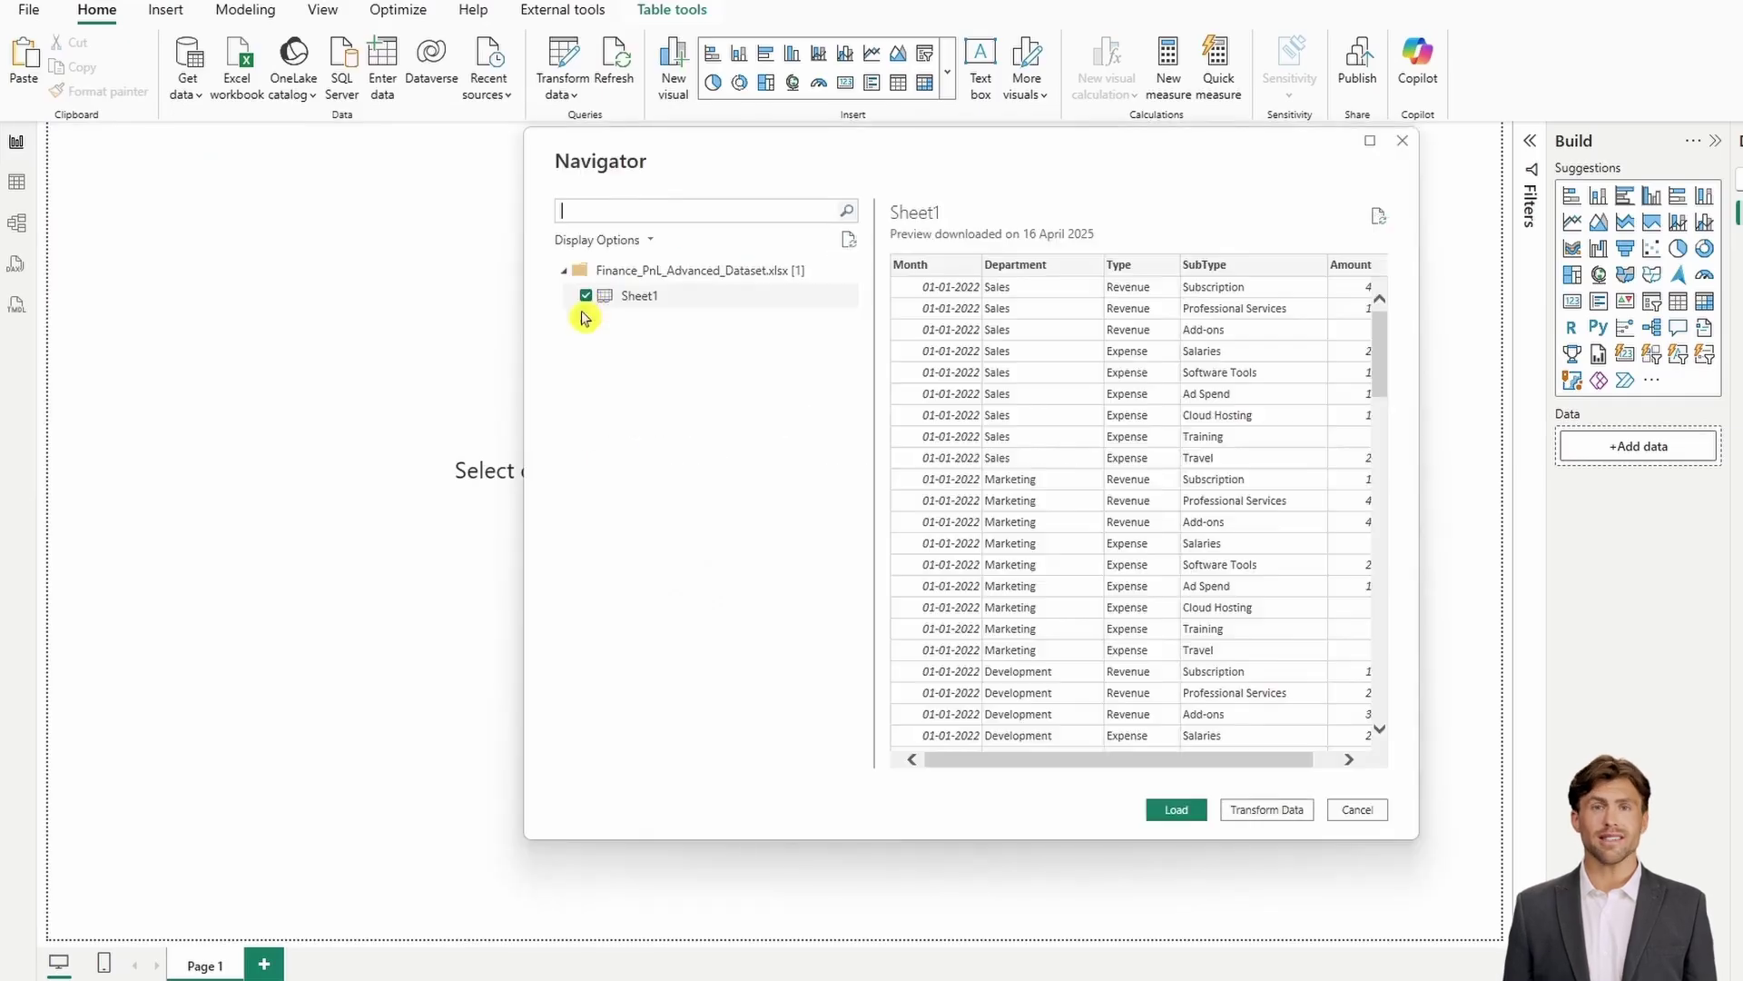
pyautogui.click(1280, 806)
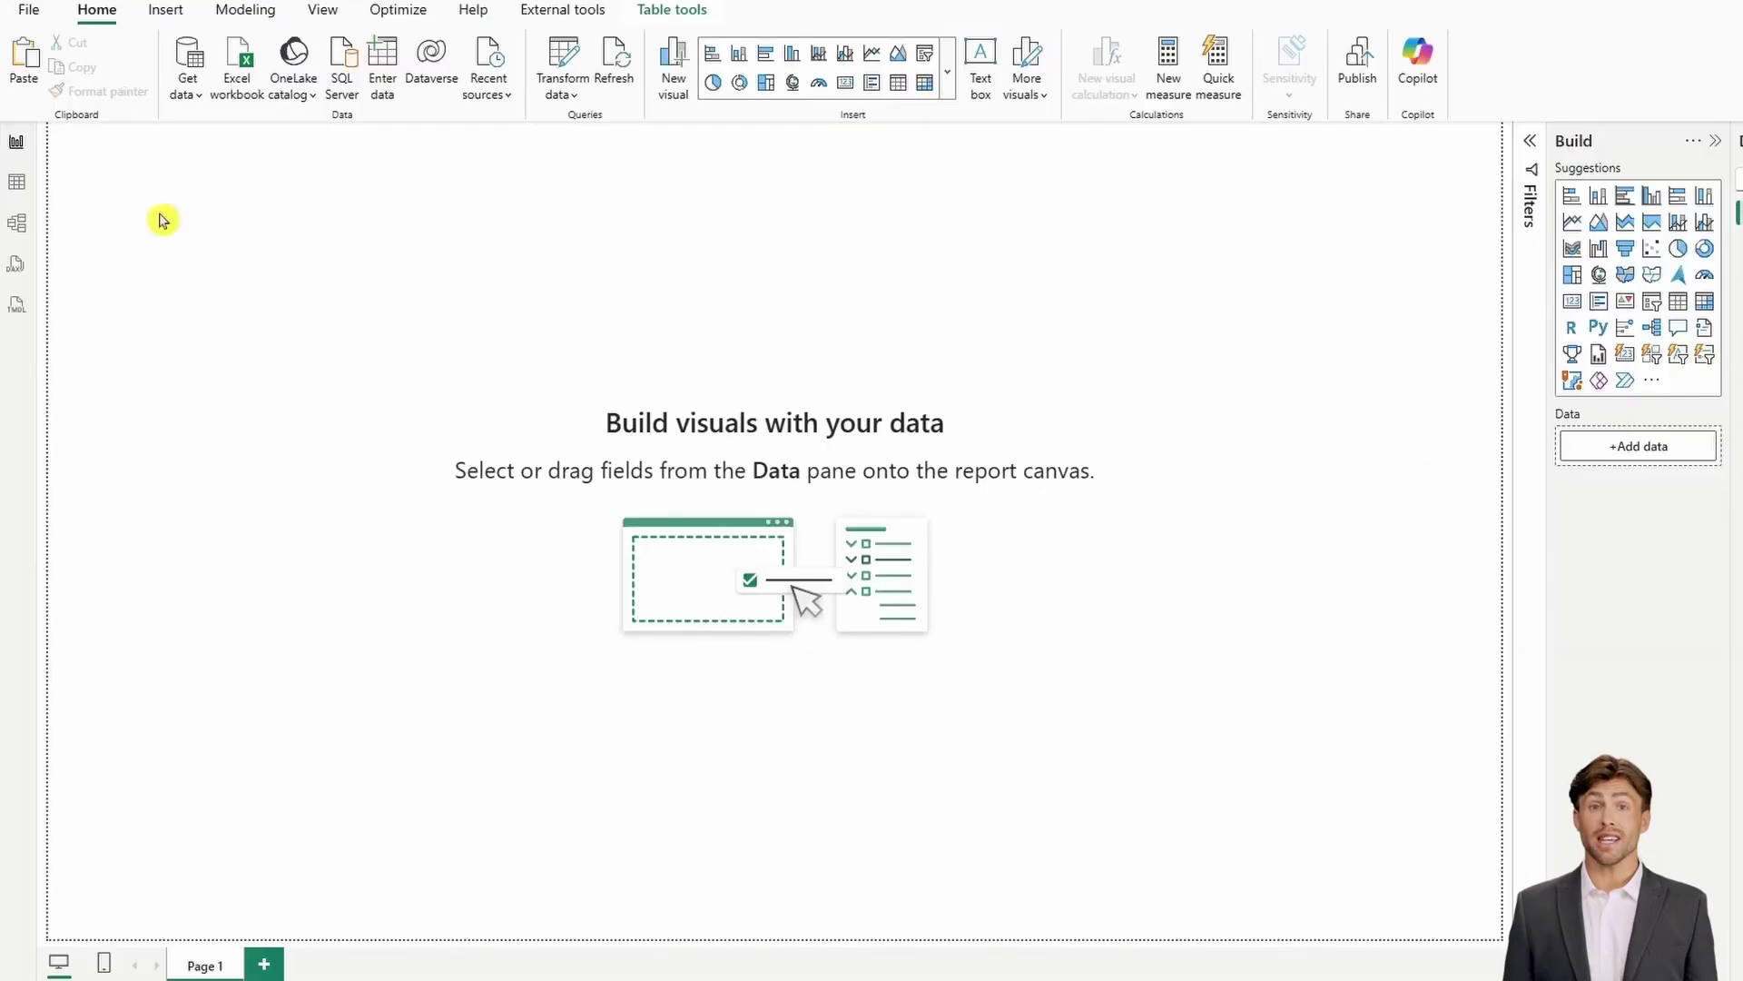
# Show the Finance table in Table view and open it in Power Query Editor
pyautogui.click(17, 182)
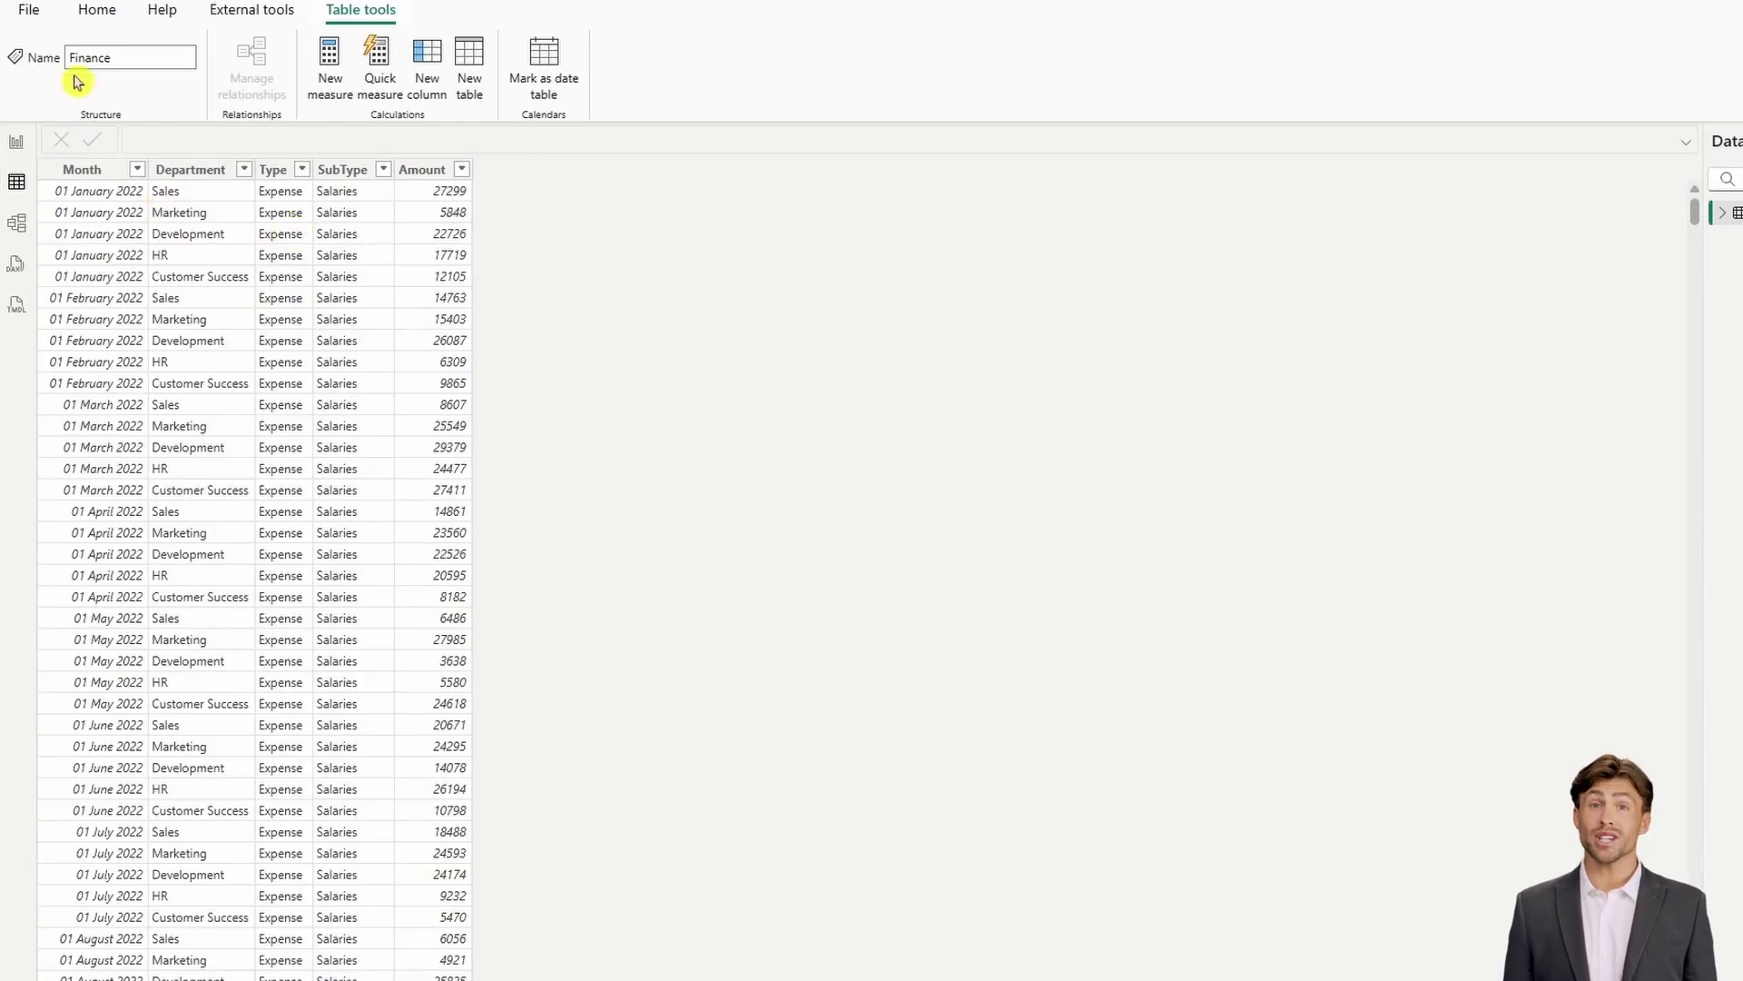
pyautogui.click(96, 11)
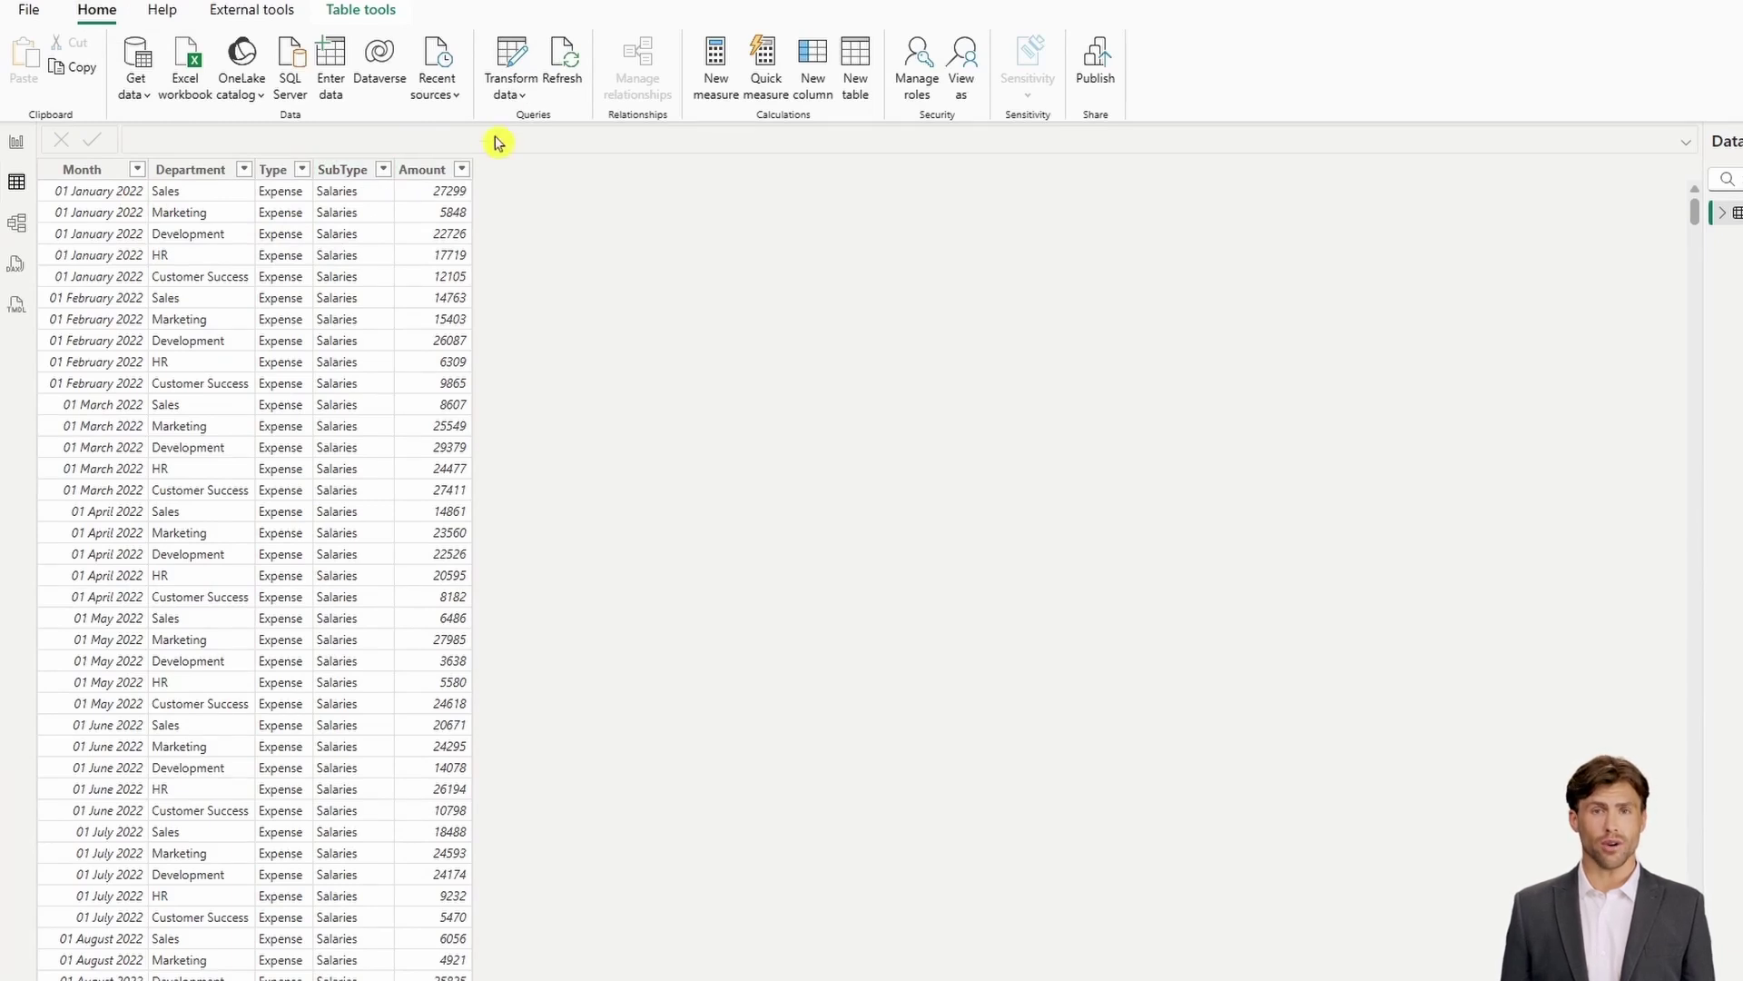
pyautogui.click(506, 94)
pyautogui.click(530, 135)
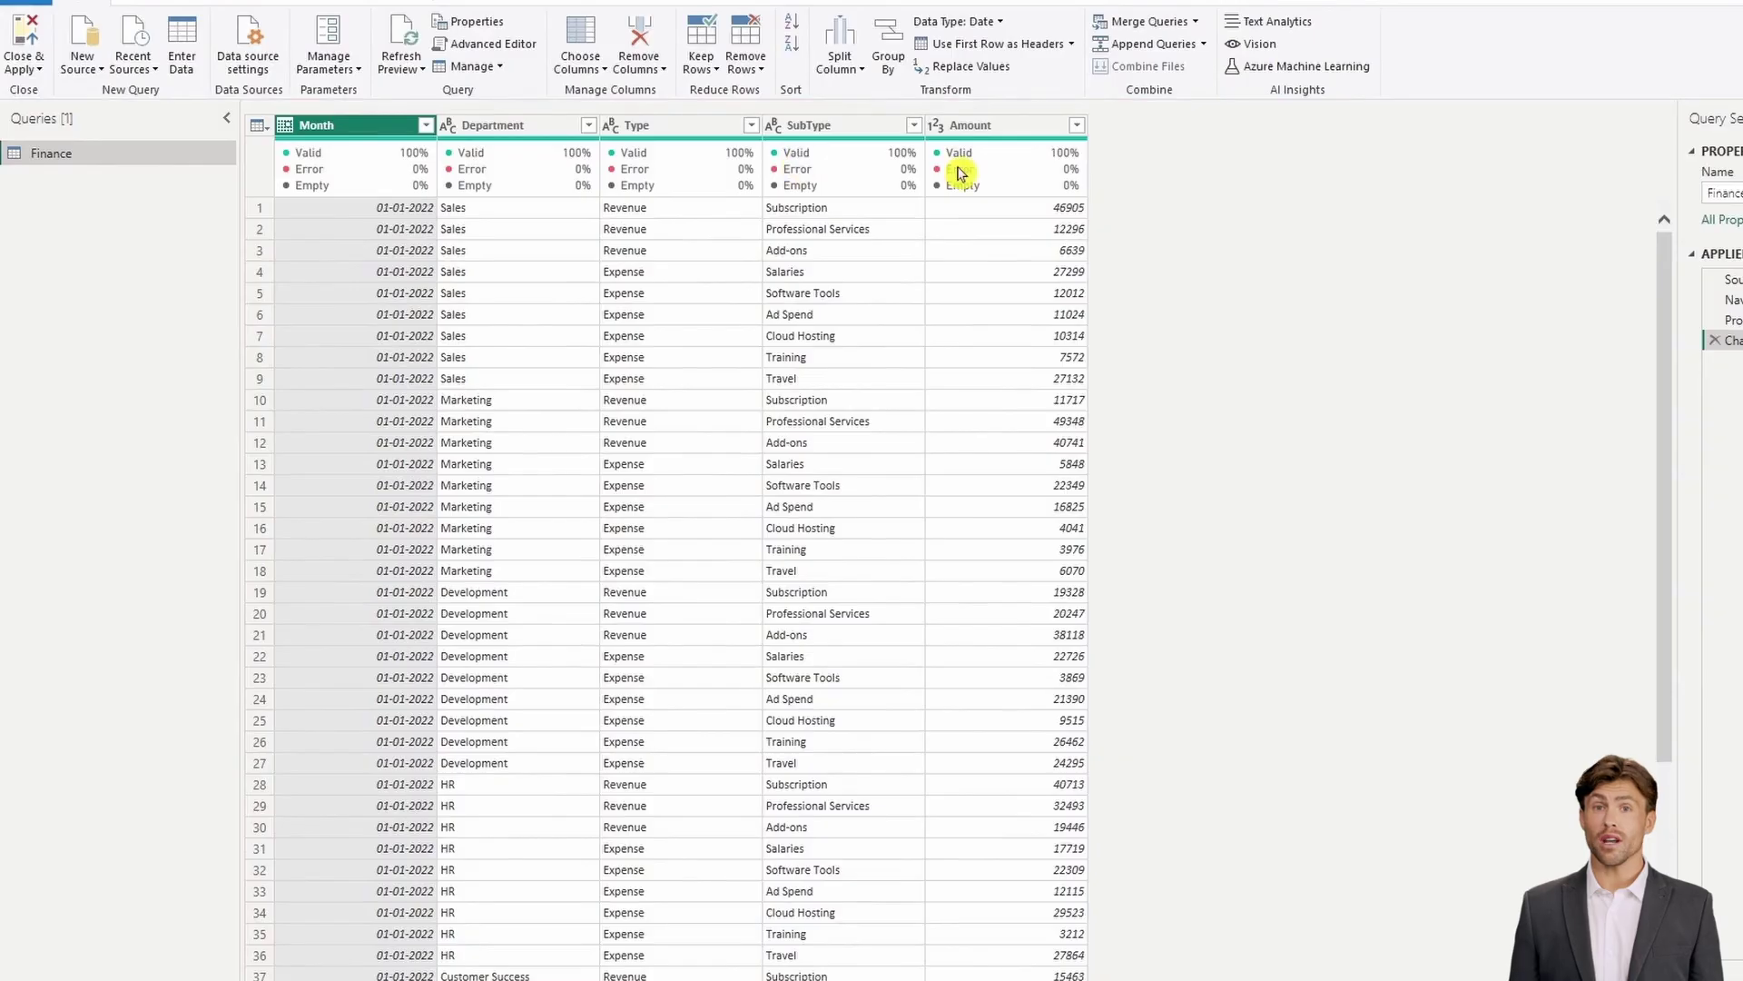
# Check the Month column's filter values without filtering, and rename the column to Date
pyautogui.moveTo(960, 173)
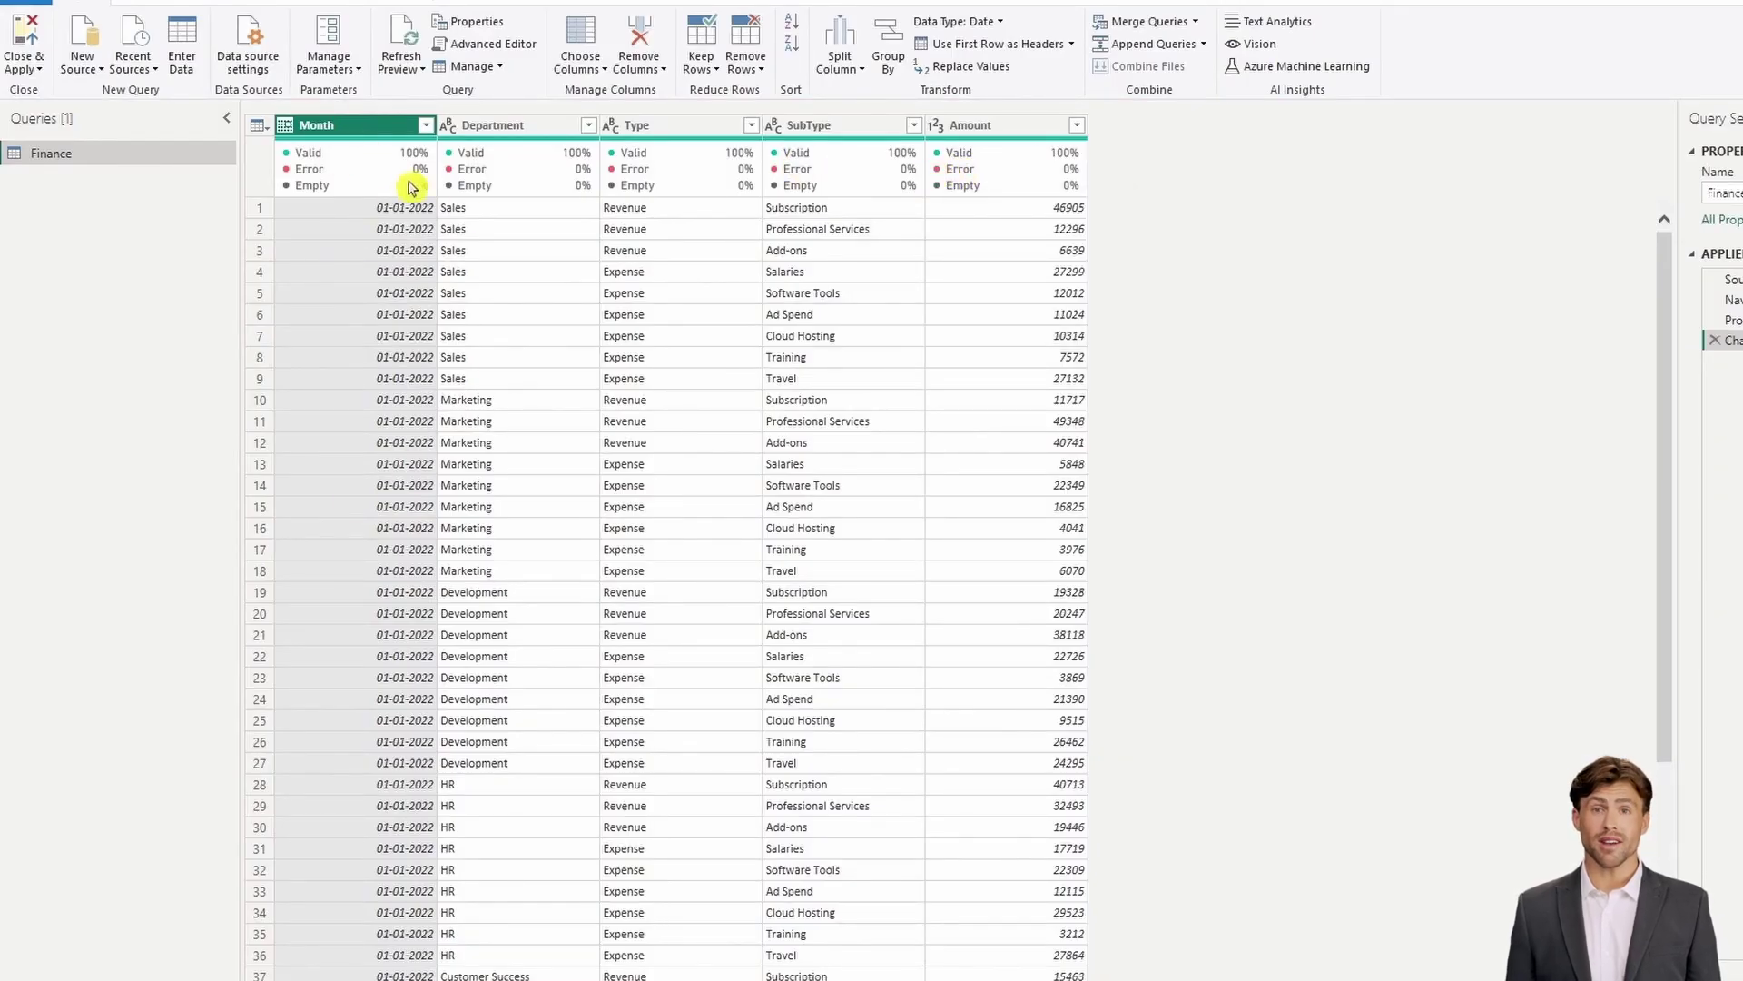
pyautogui.click(426, 128)
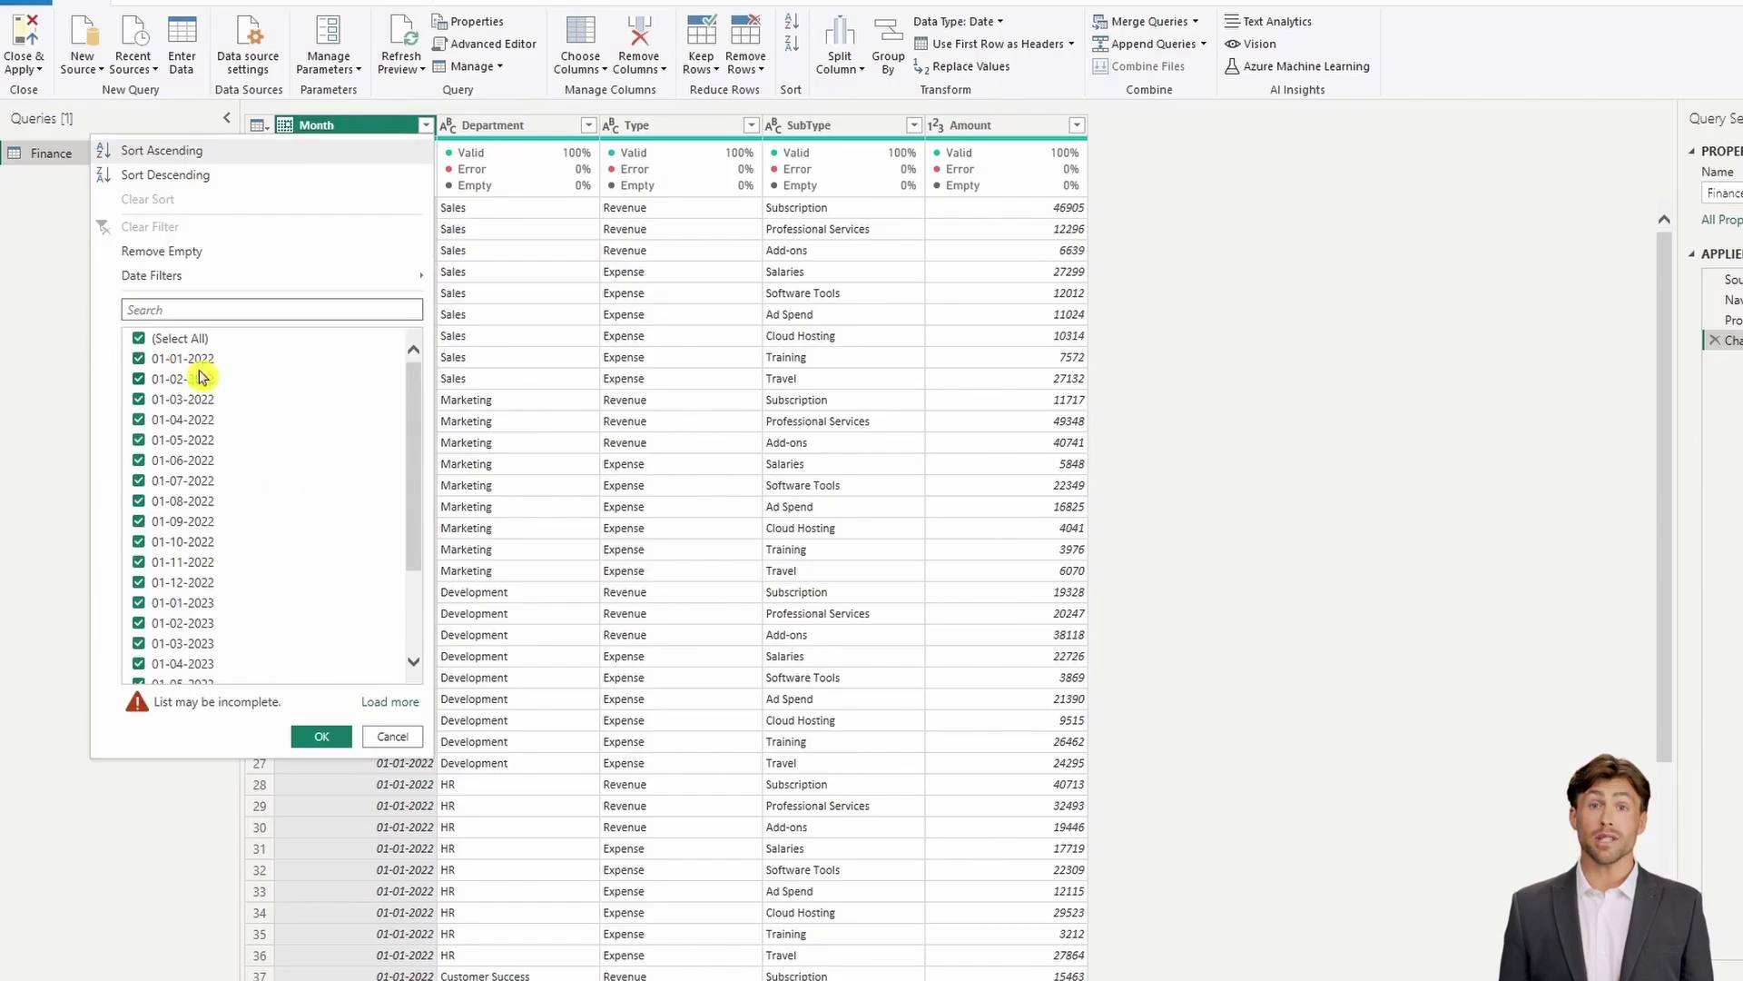
pyautogui.click(392, 736)
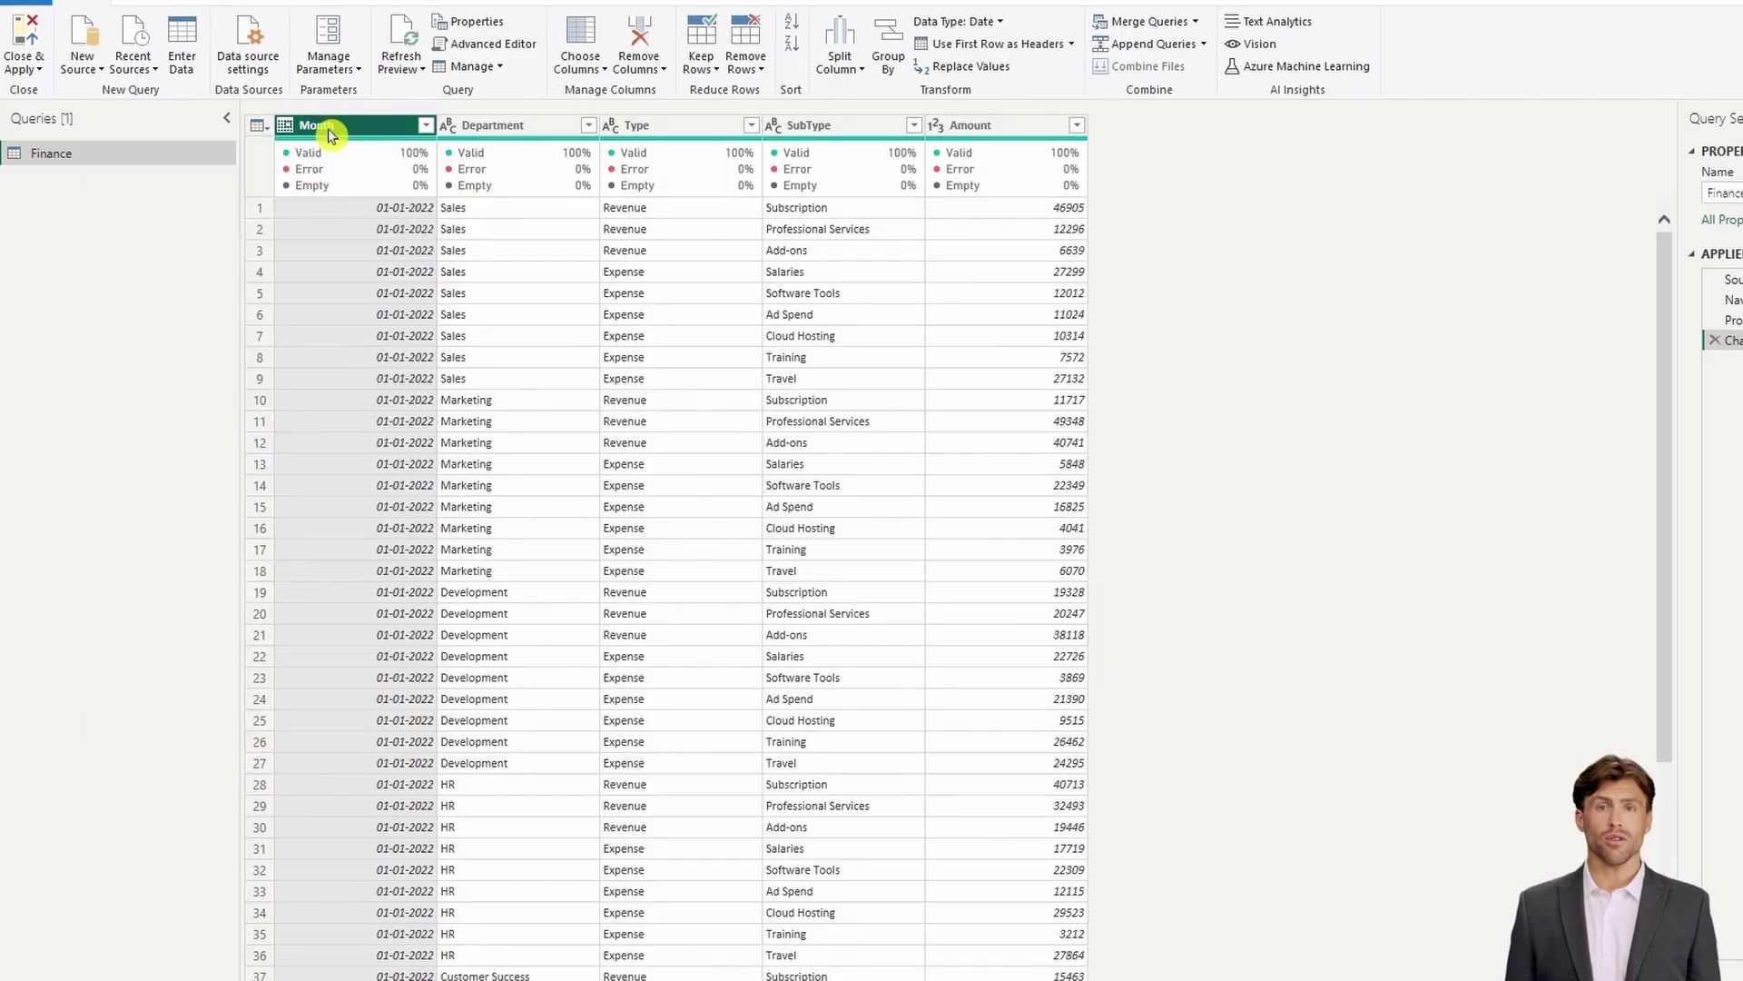
pyautogui.rightClick(328, 134)
pyautogui.doubleClick(351, 127)
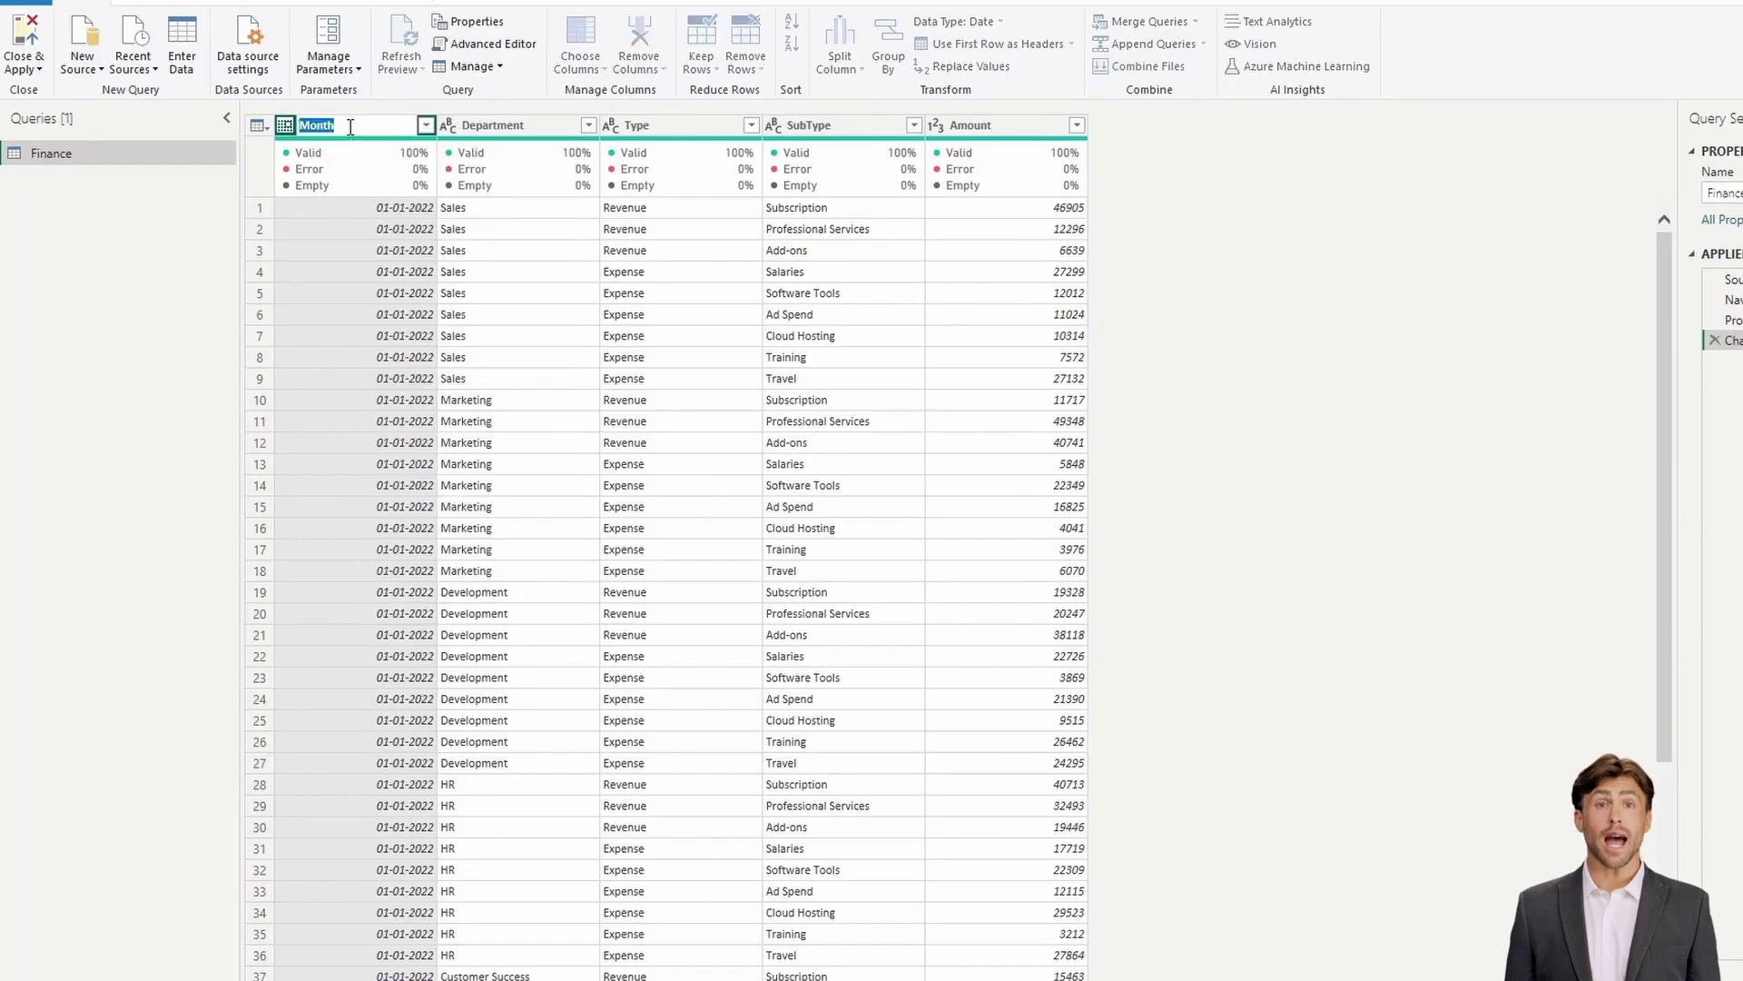
pyautogui.write('Date')
pyautogui.press('Return')
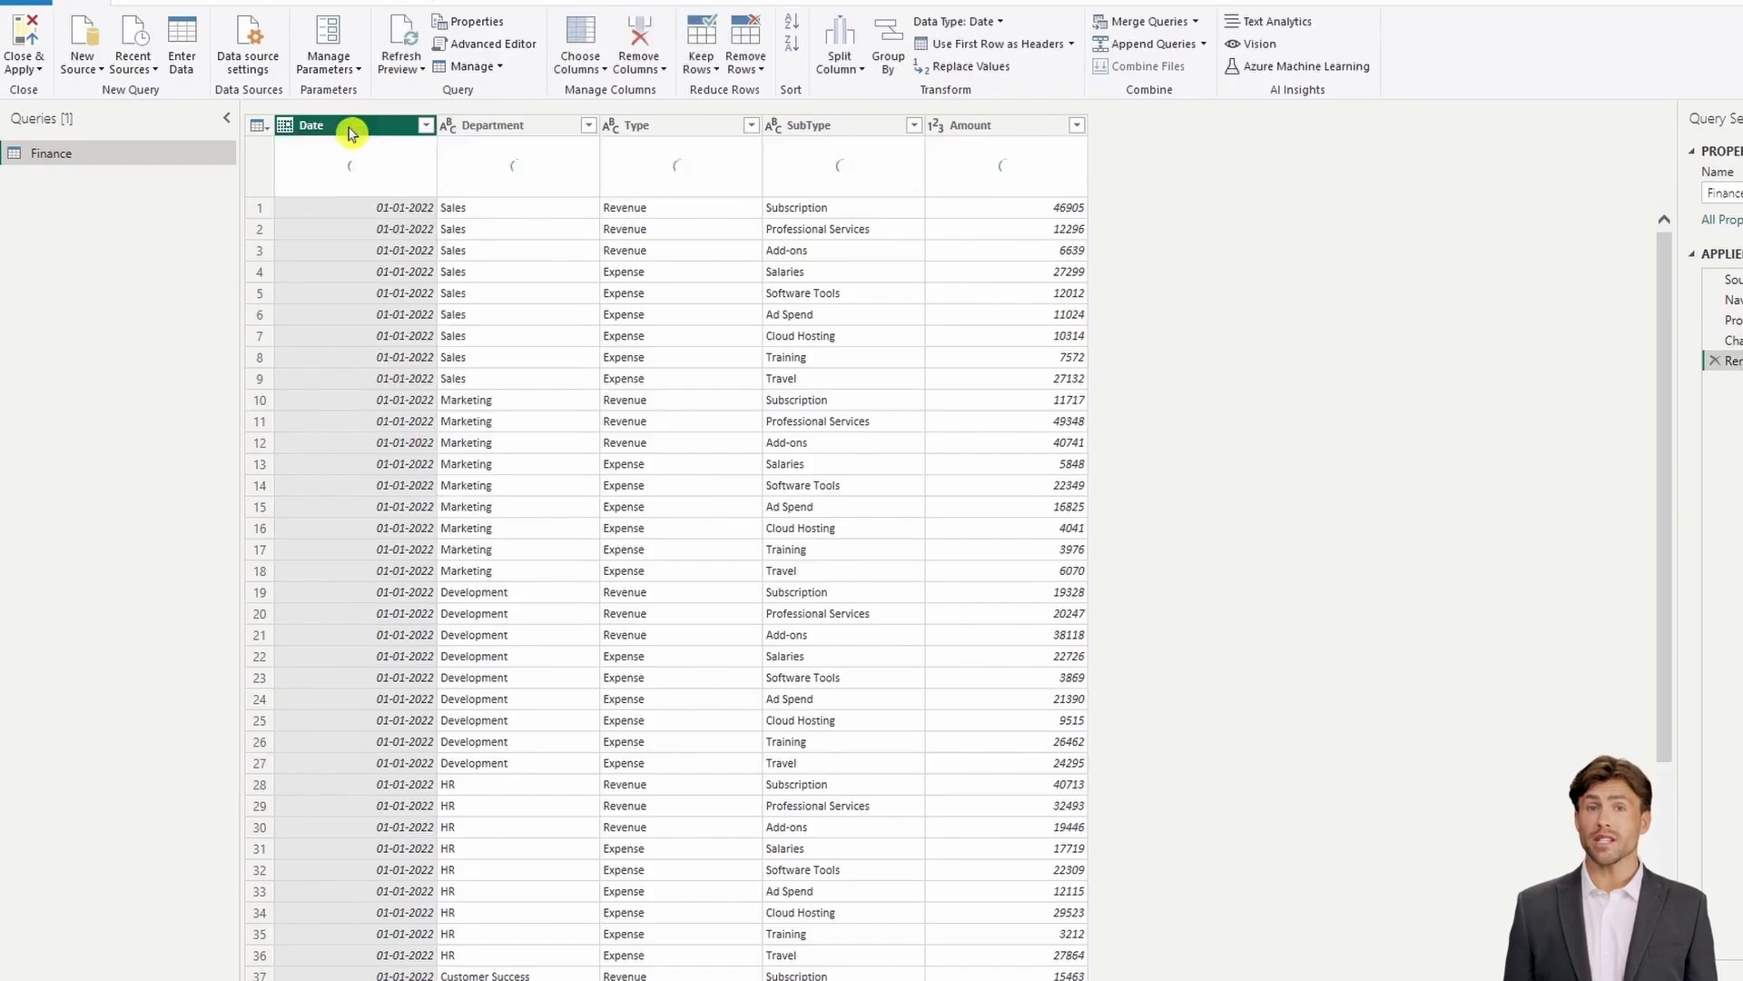
# Examine the Amount column's filter values and data type options, leaving both unchanged
pyautogui.scroll(-20, 944, 431)
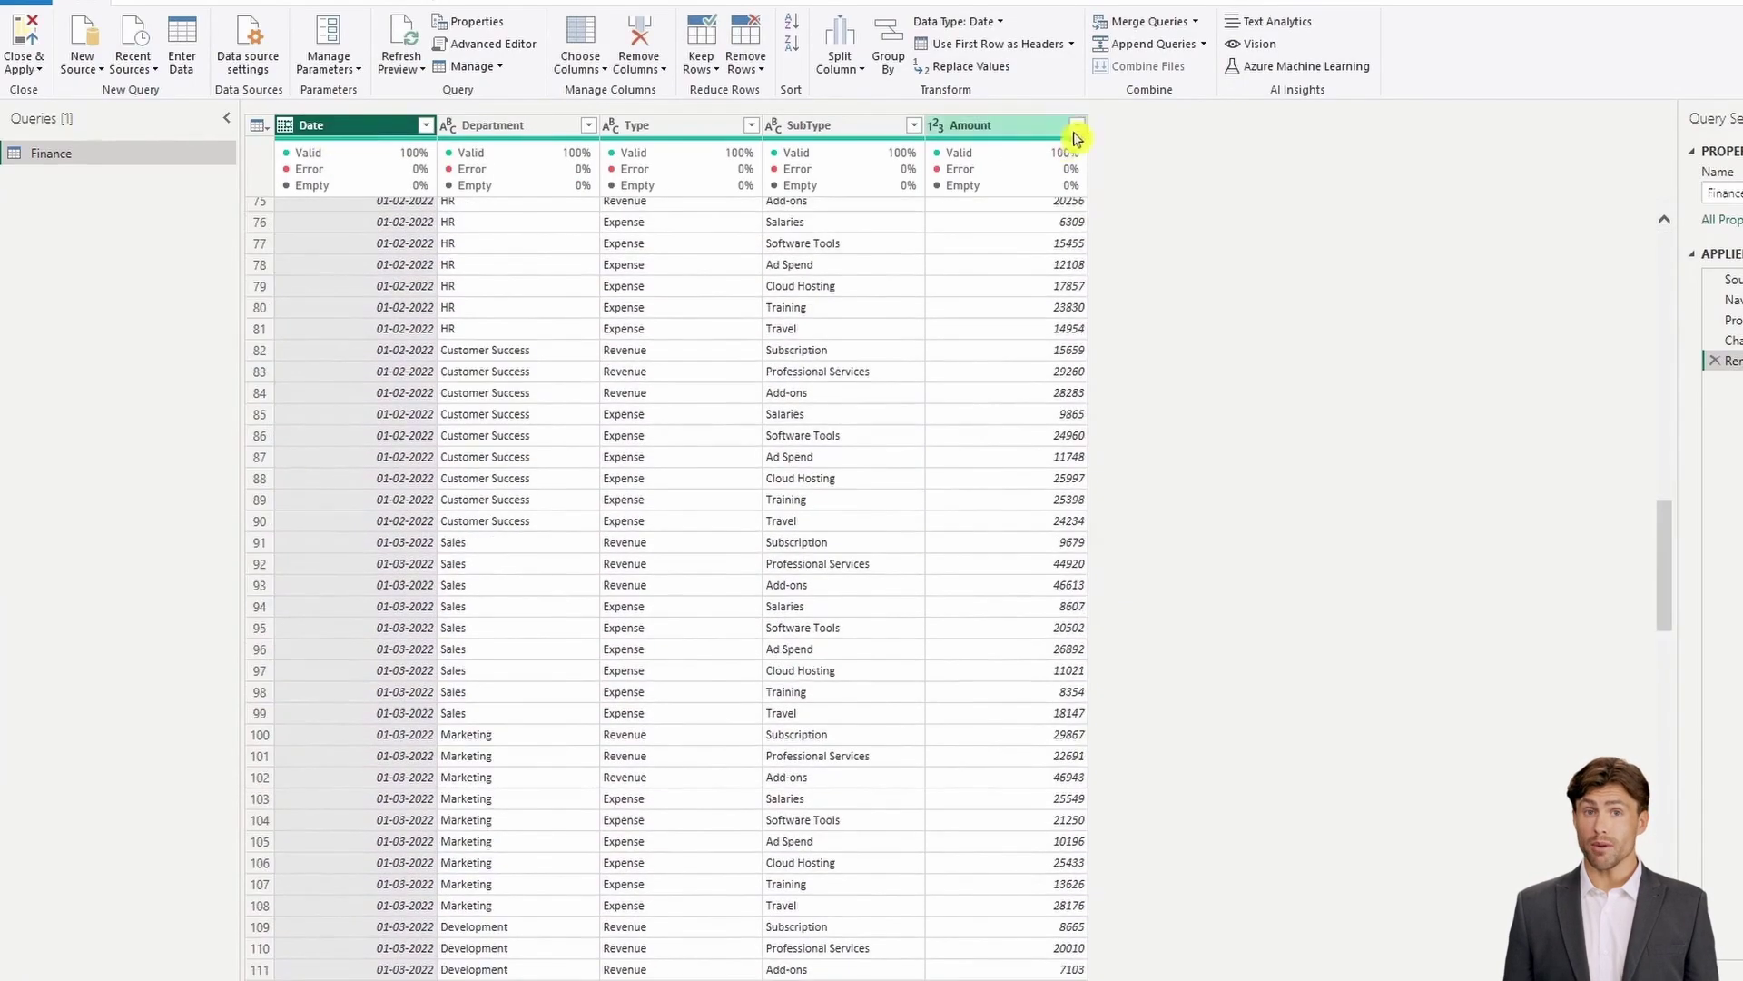
pyautogui.click(1076, 125)
pyautogui.moveTo(1065, 377)
pyautogui.mouseDown()
pyautogui.moveTo(1063, 490)
pyautogui.moveTo(1004, 475)
pyautogui.moveTo(1062, 490)
pyautogui.moveTo(1080, 350)
pyautogui.mouseUp()
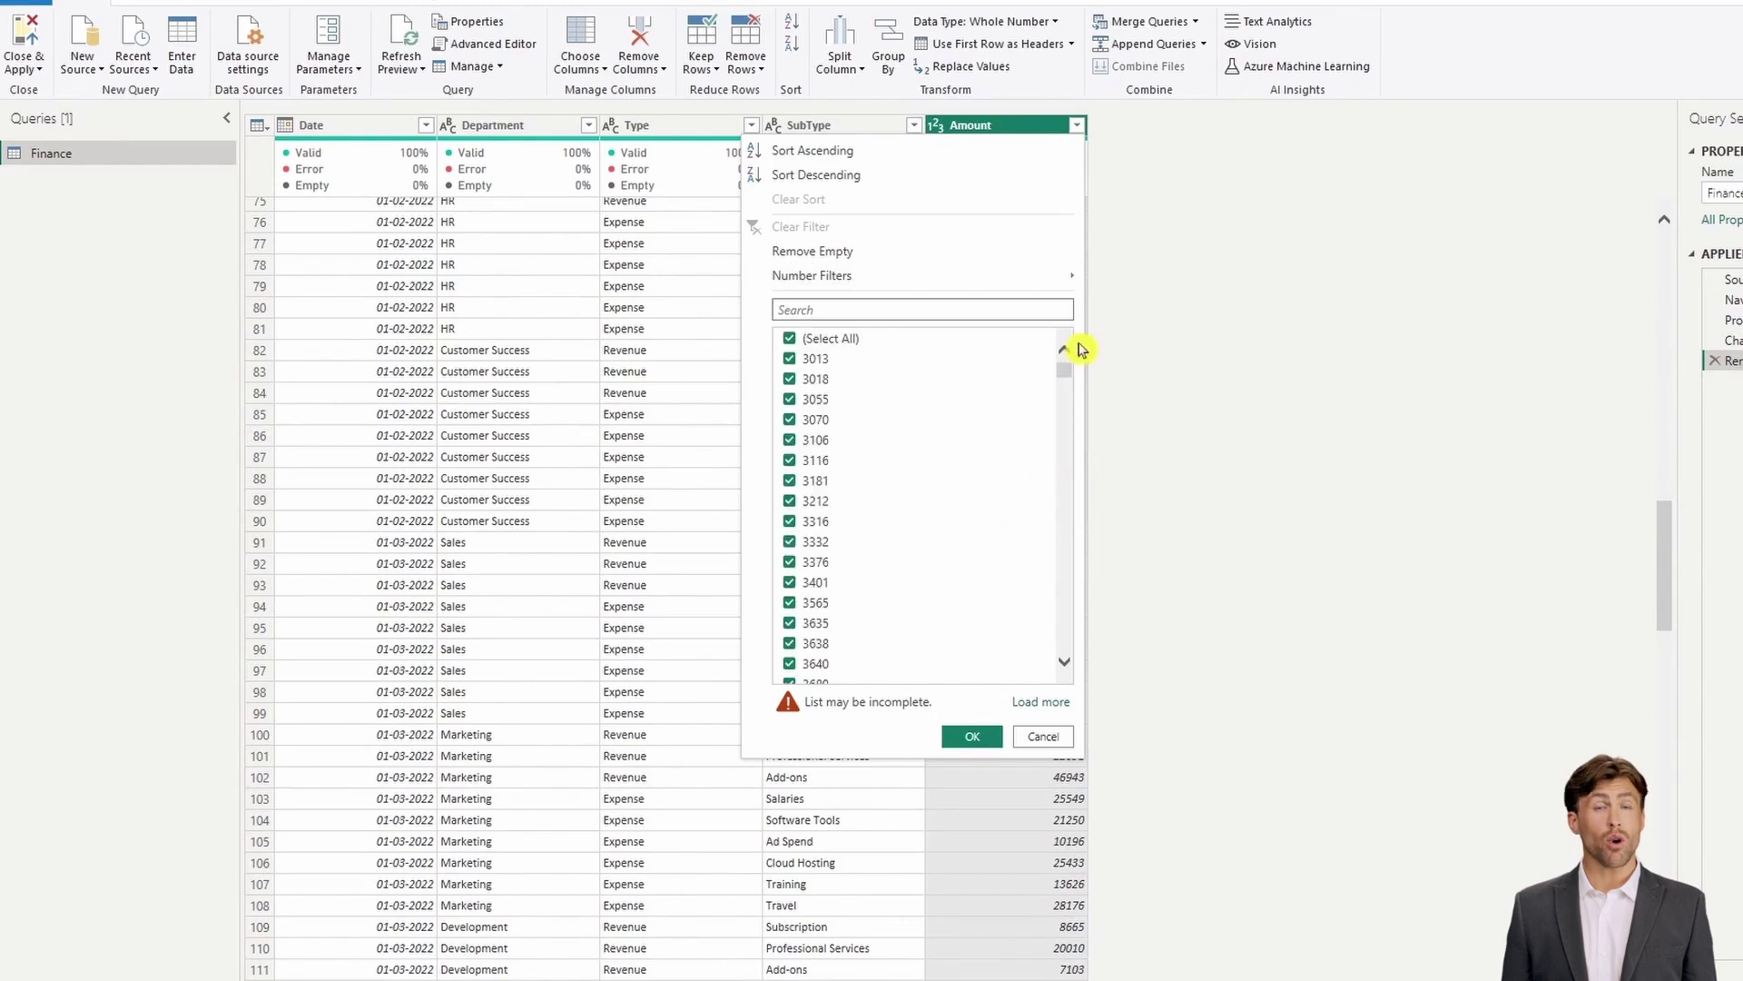
pyautogui.click(1043, 736)
pyautogui.click(936, 126)
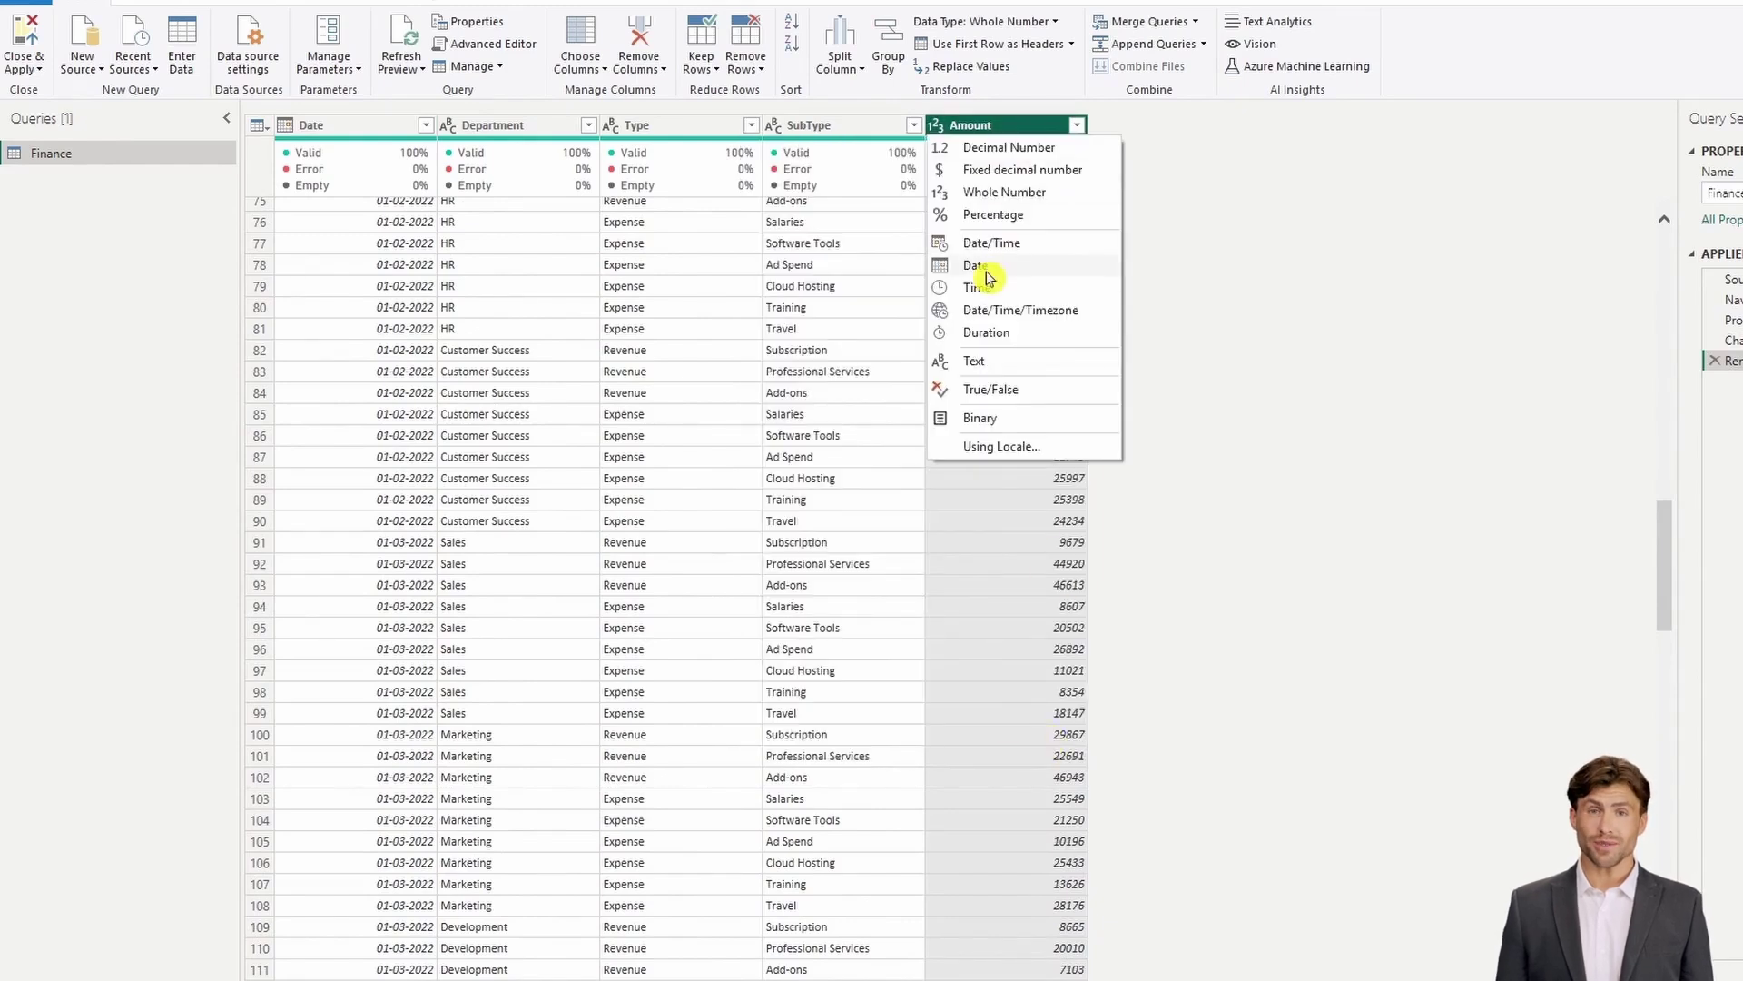
pyautogui.click(1167, 467)
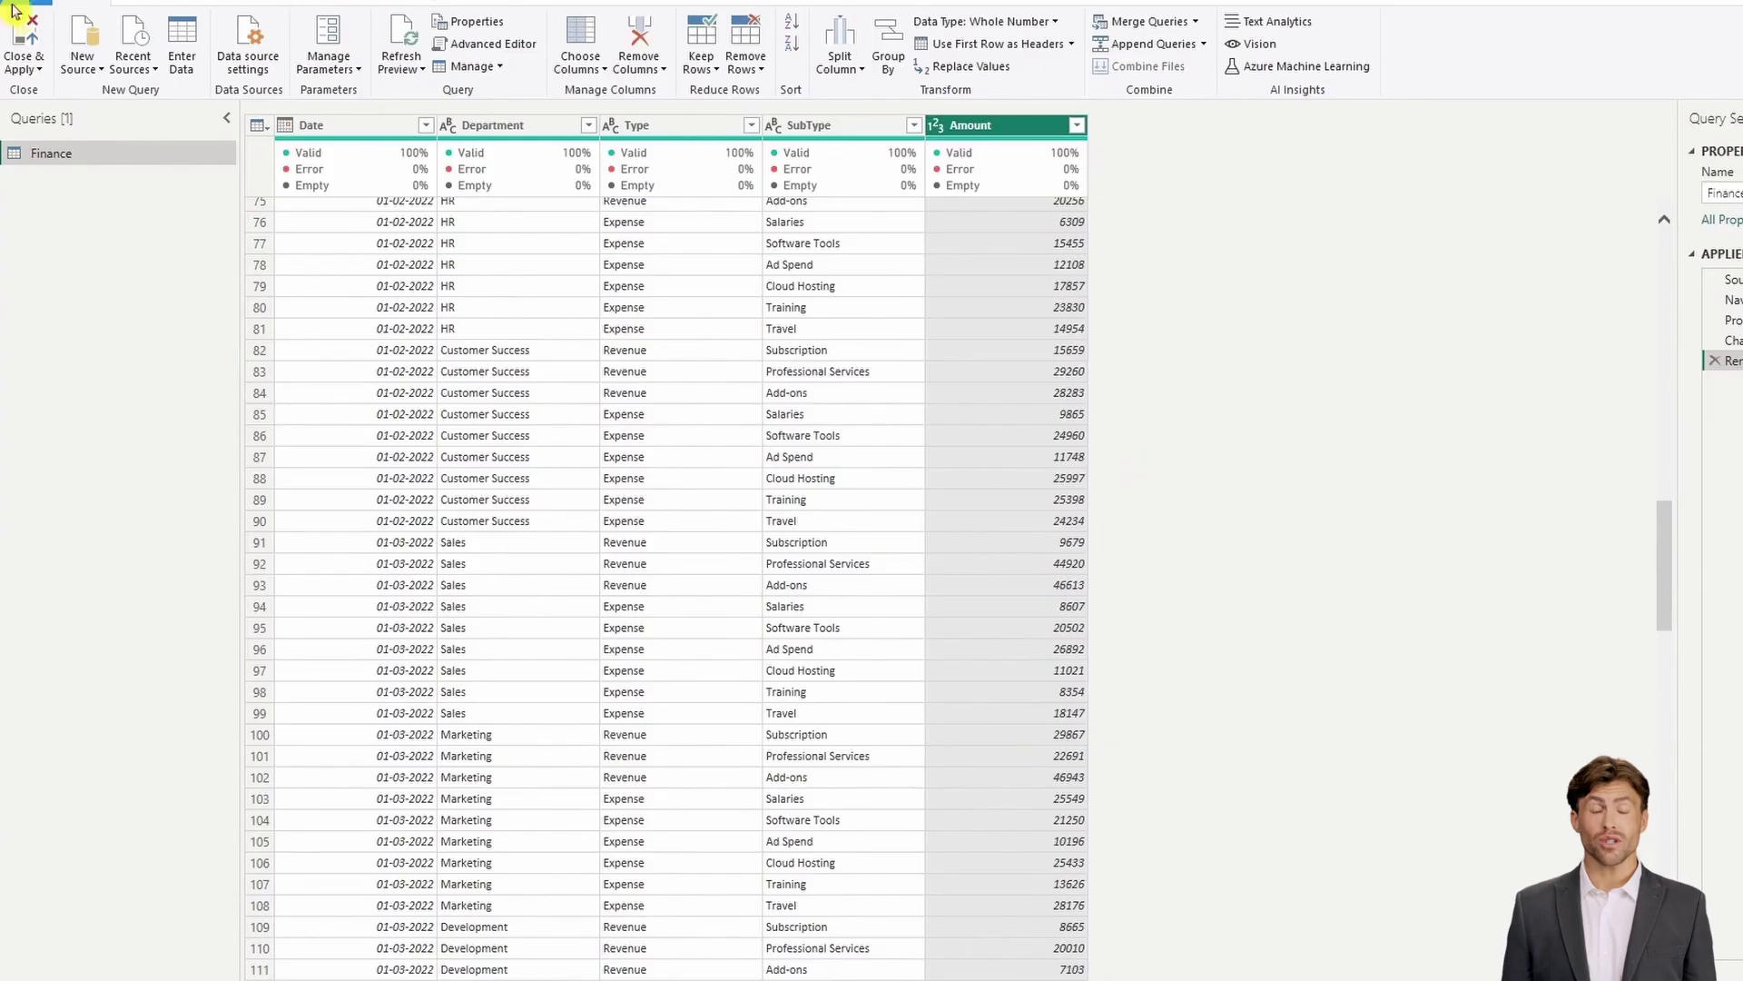
# Apply the query changes, closing Power Query Editor, and return to Report view
pyautogui.click(16, 37)
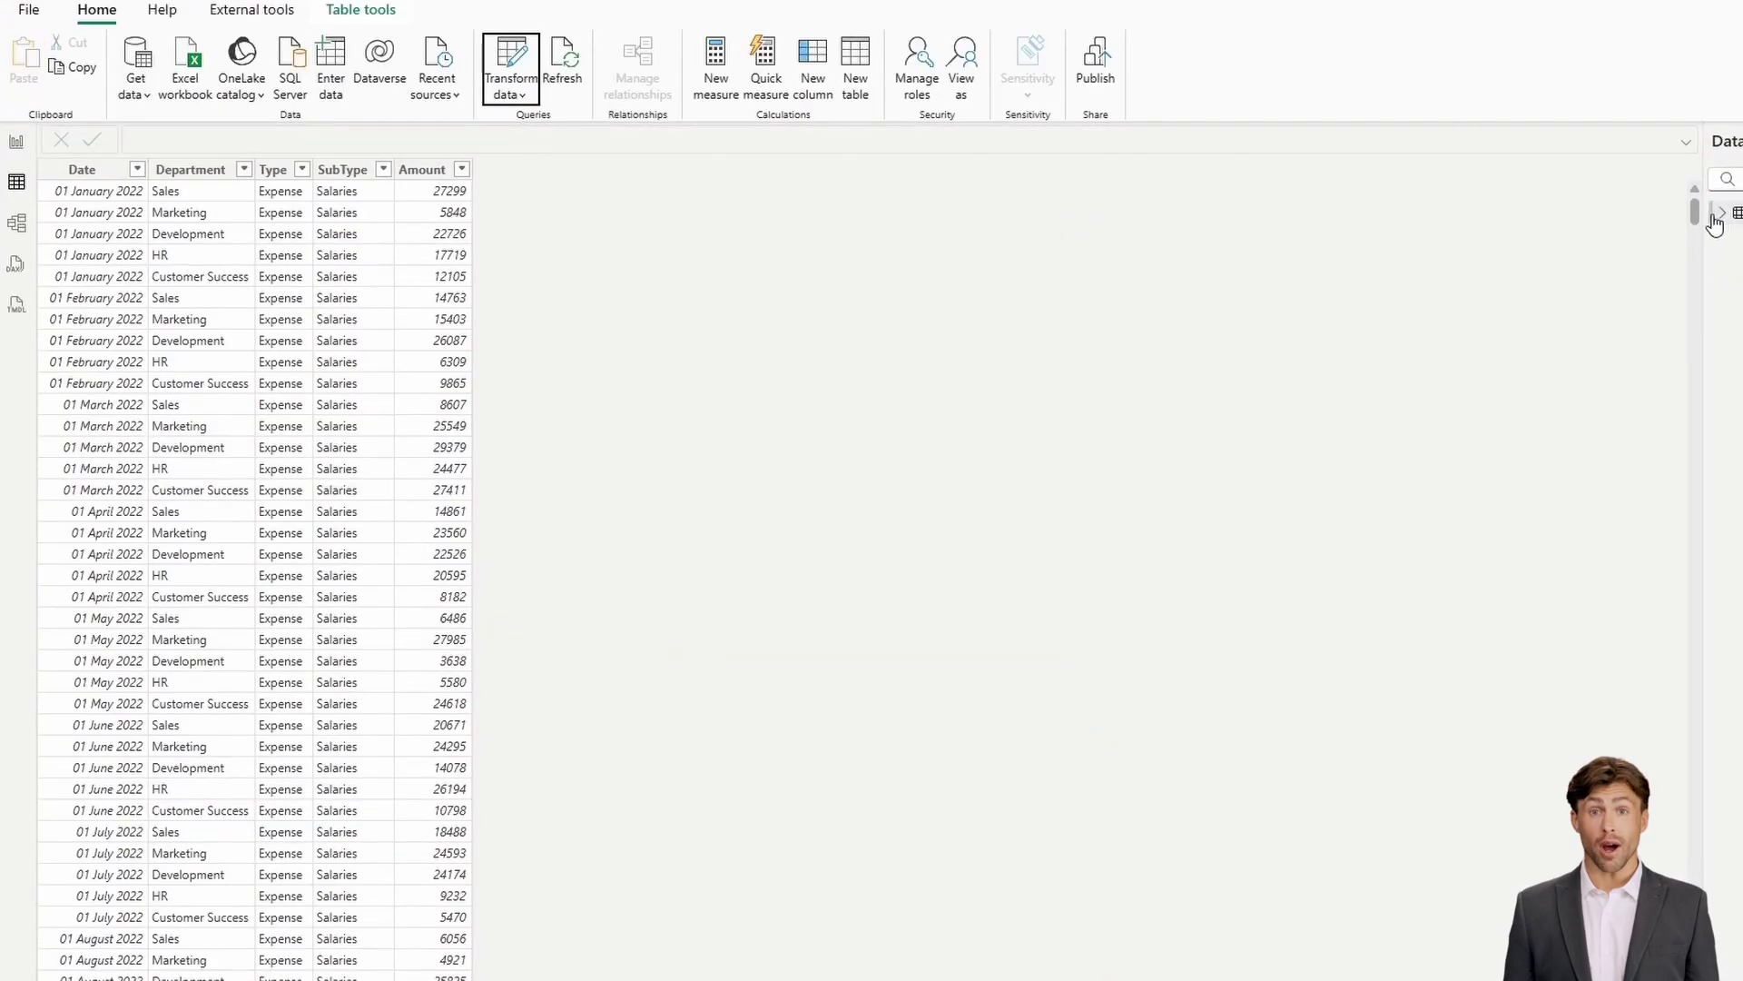
pyautogui.click(18, 142)
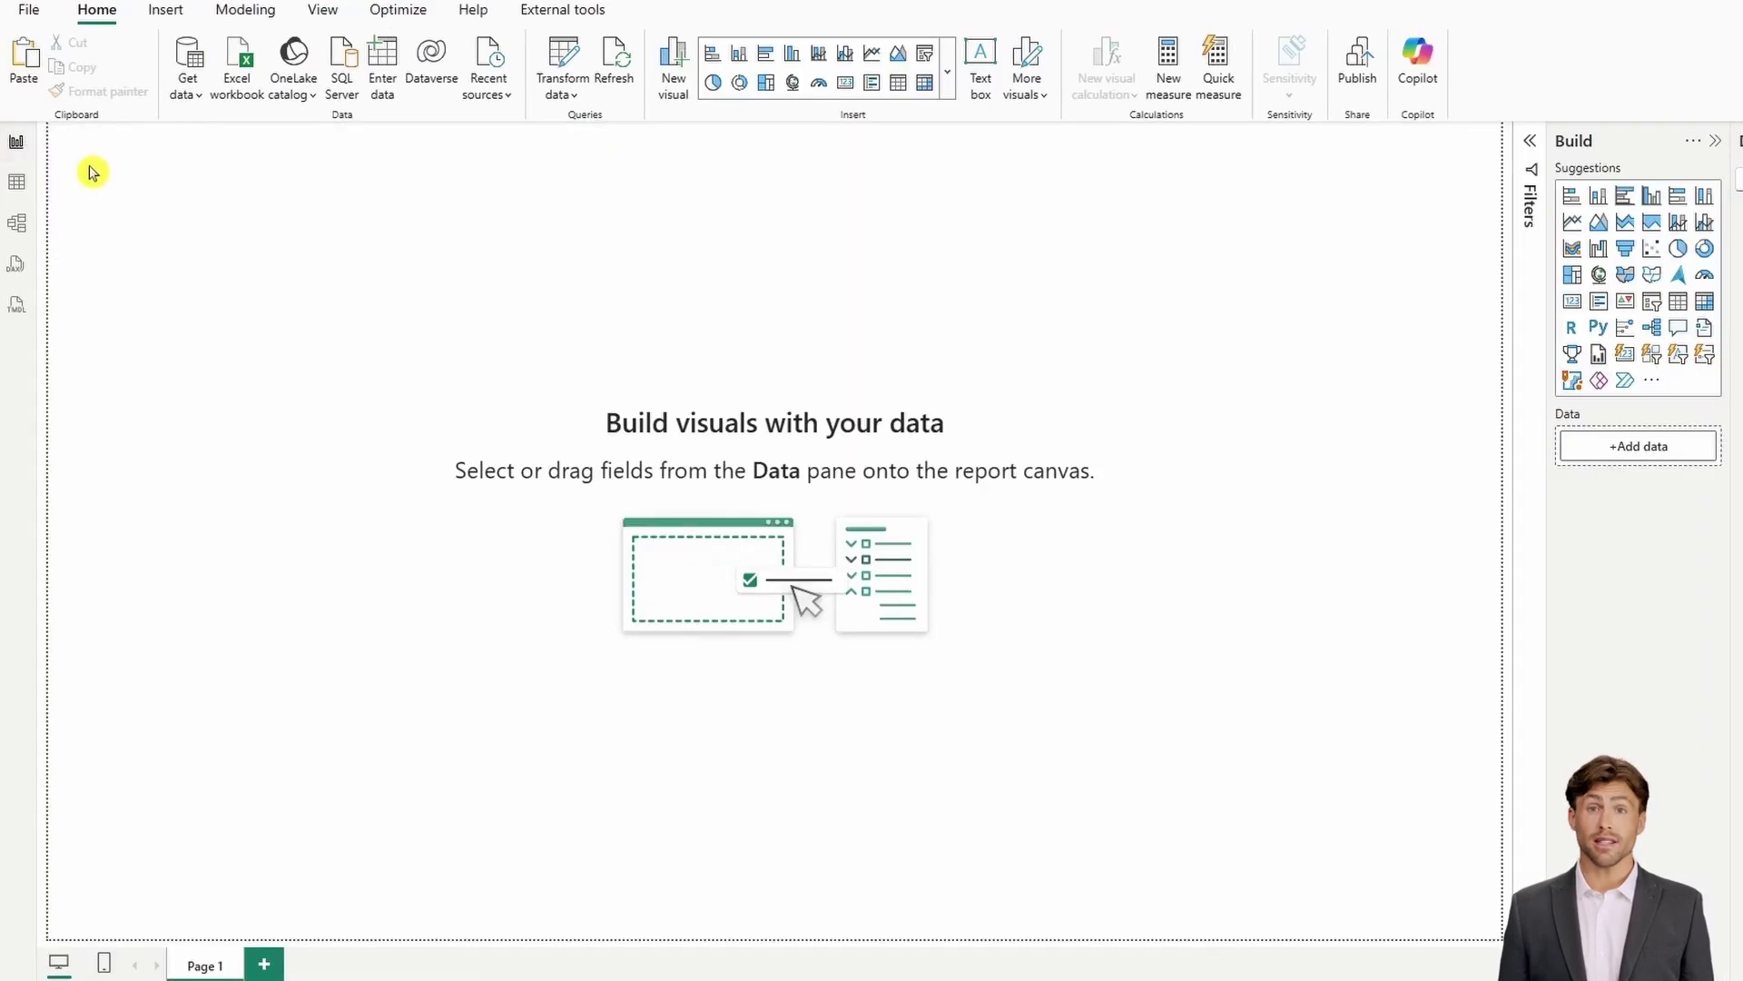
# Create the measure Total Revenue = CALCULATE(sum(Finance[Amount]),Finance[Type]="Revenue")
pyautogui.click(1165, 64)
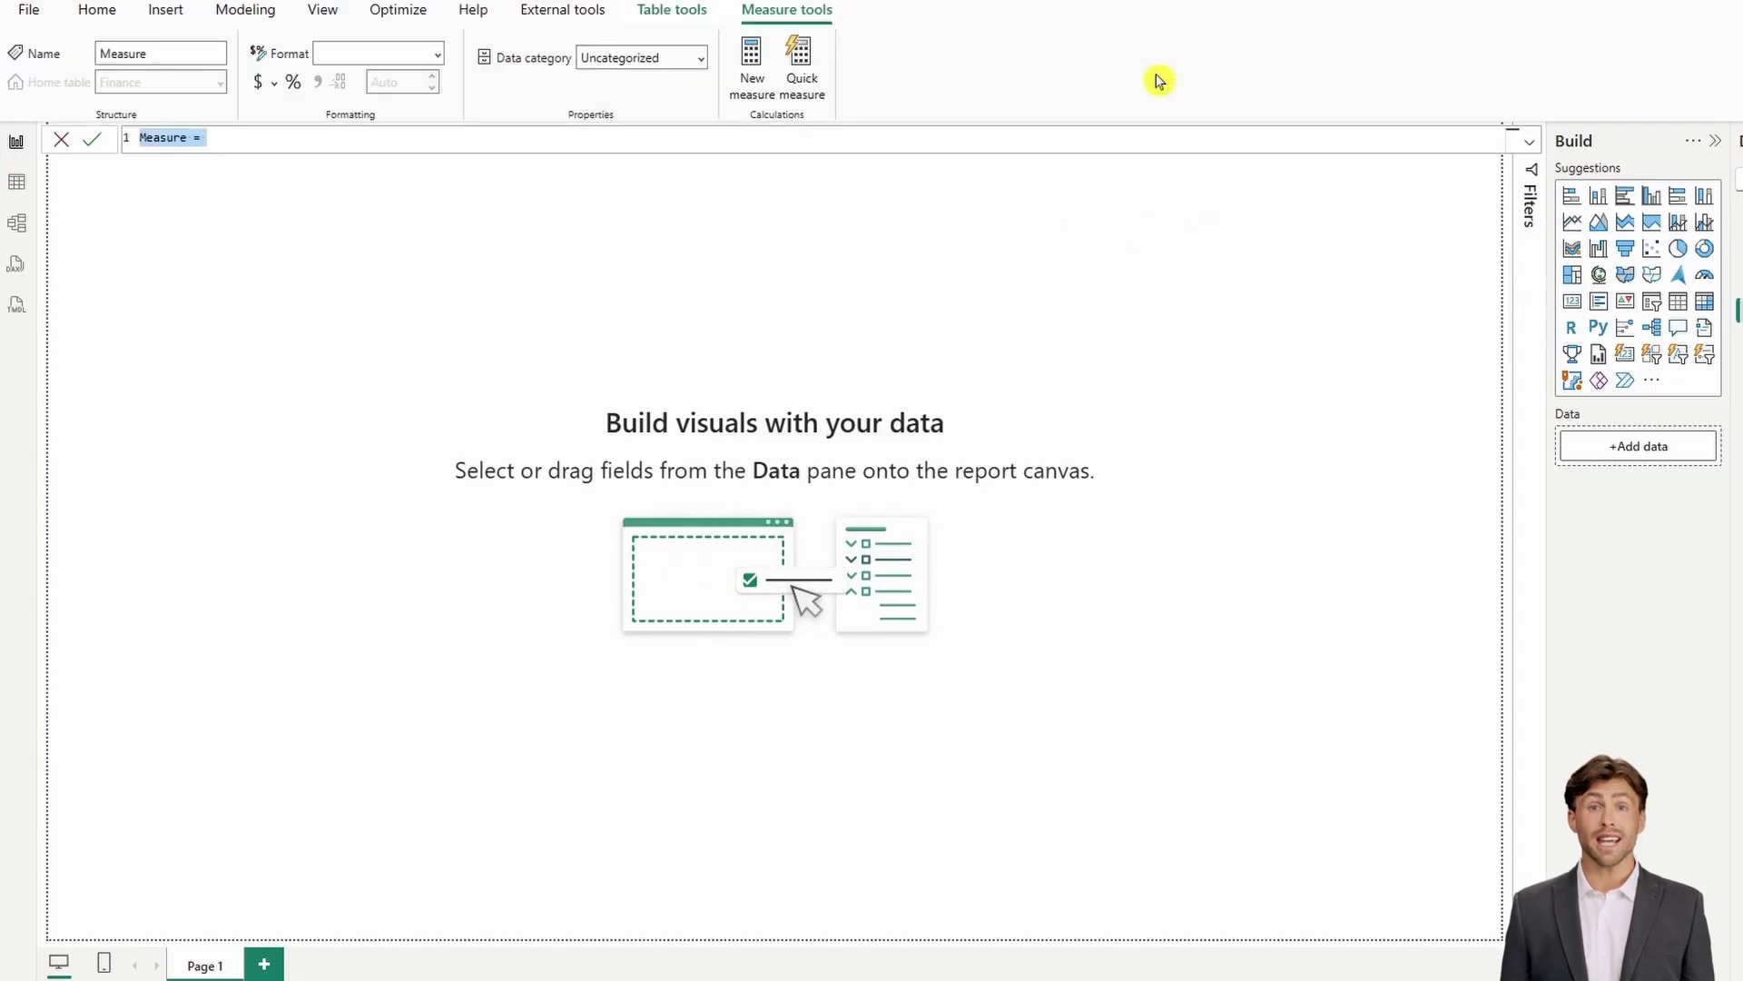
pyautogui.write('Total Revenue')
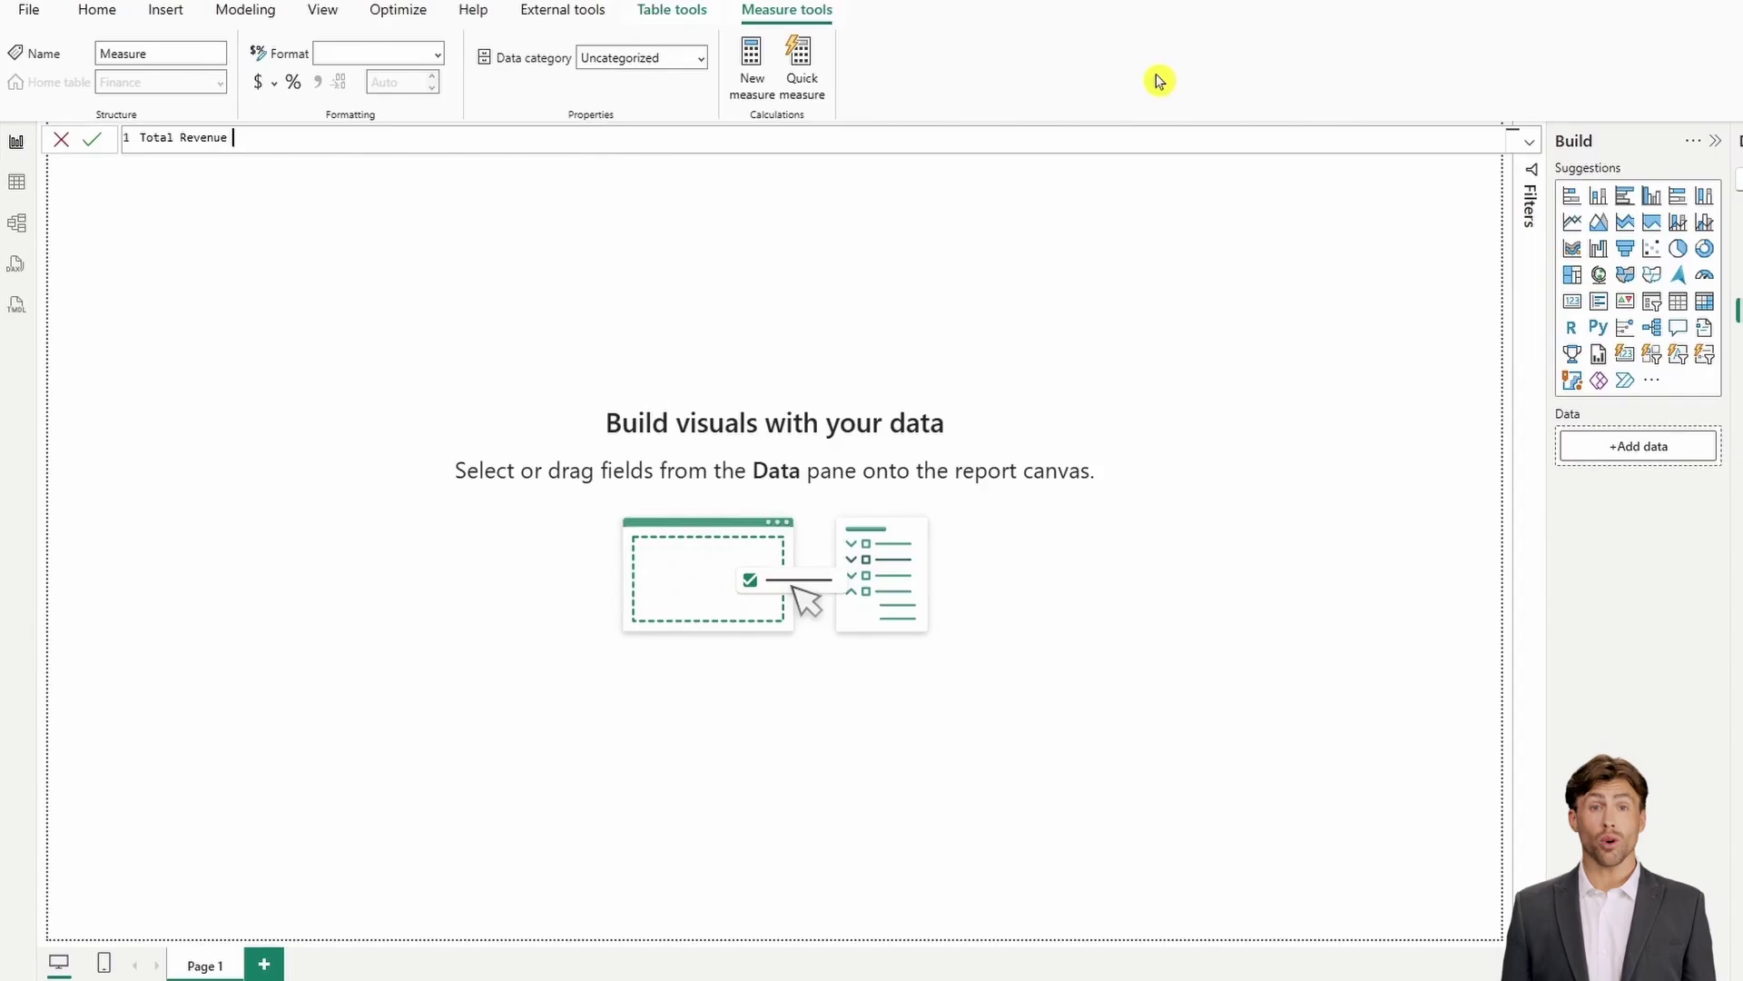
pyautogui.write(' = calc')
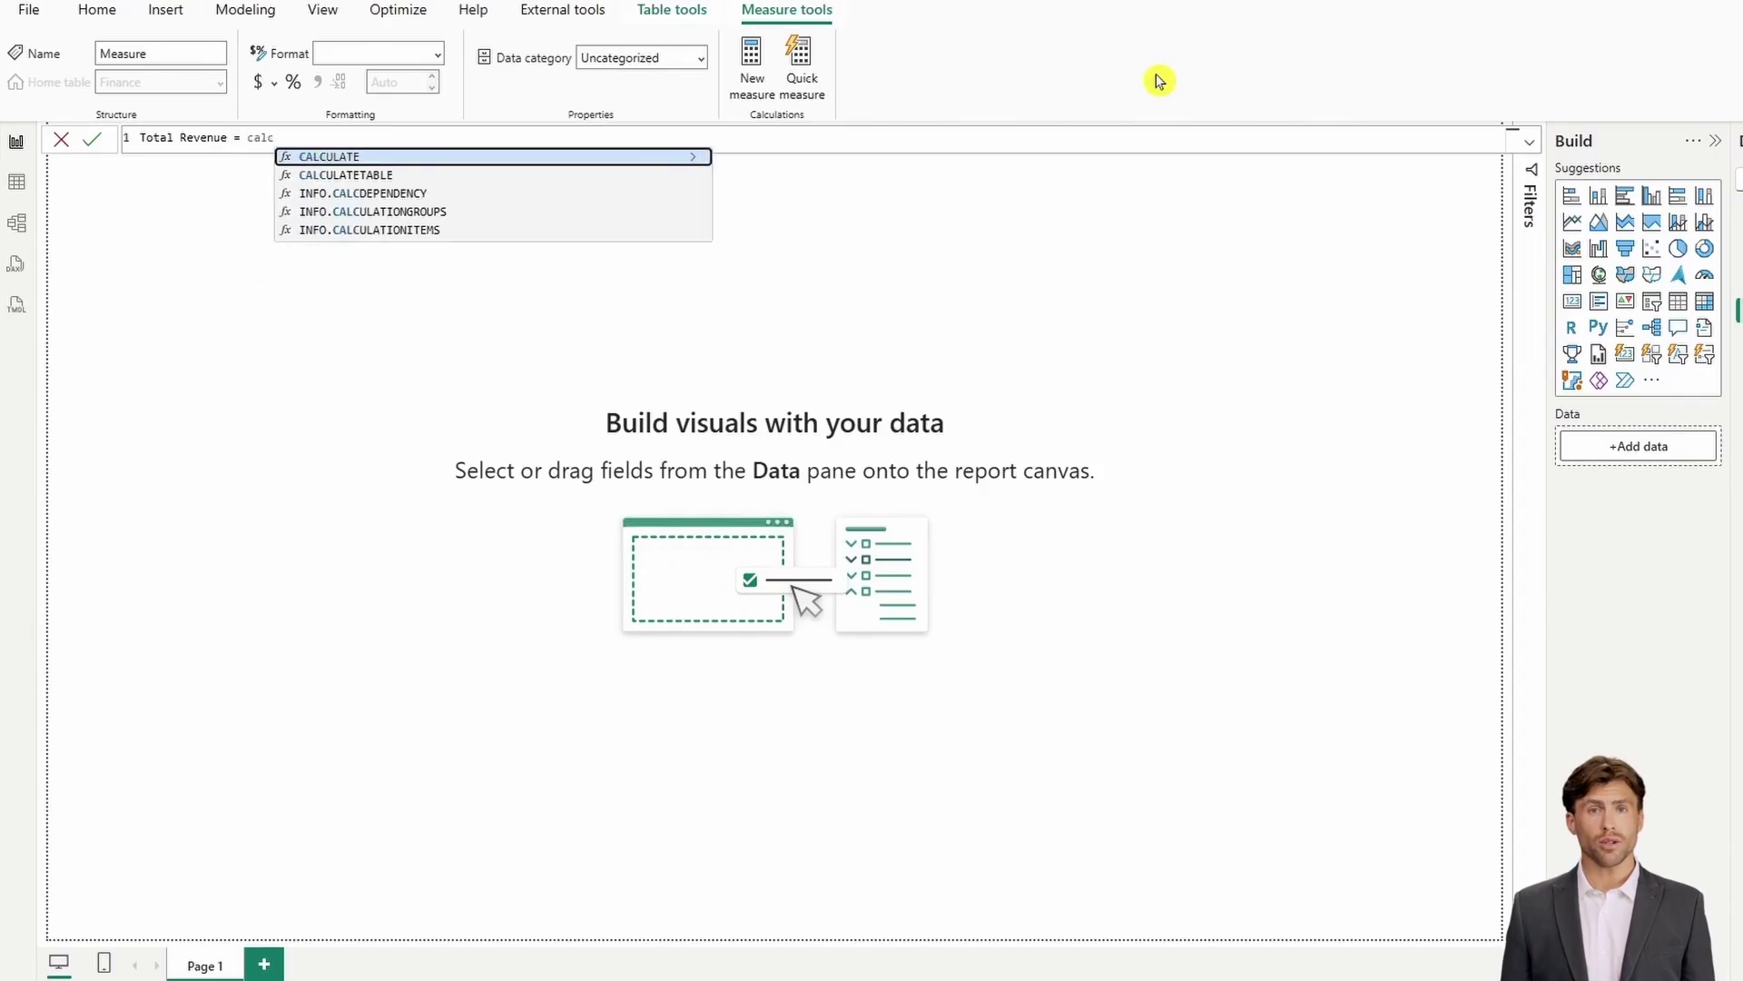
pyautogui.click(694, 162)
pyautogui.write('sum')
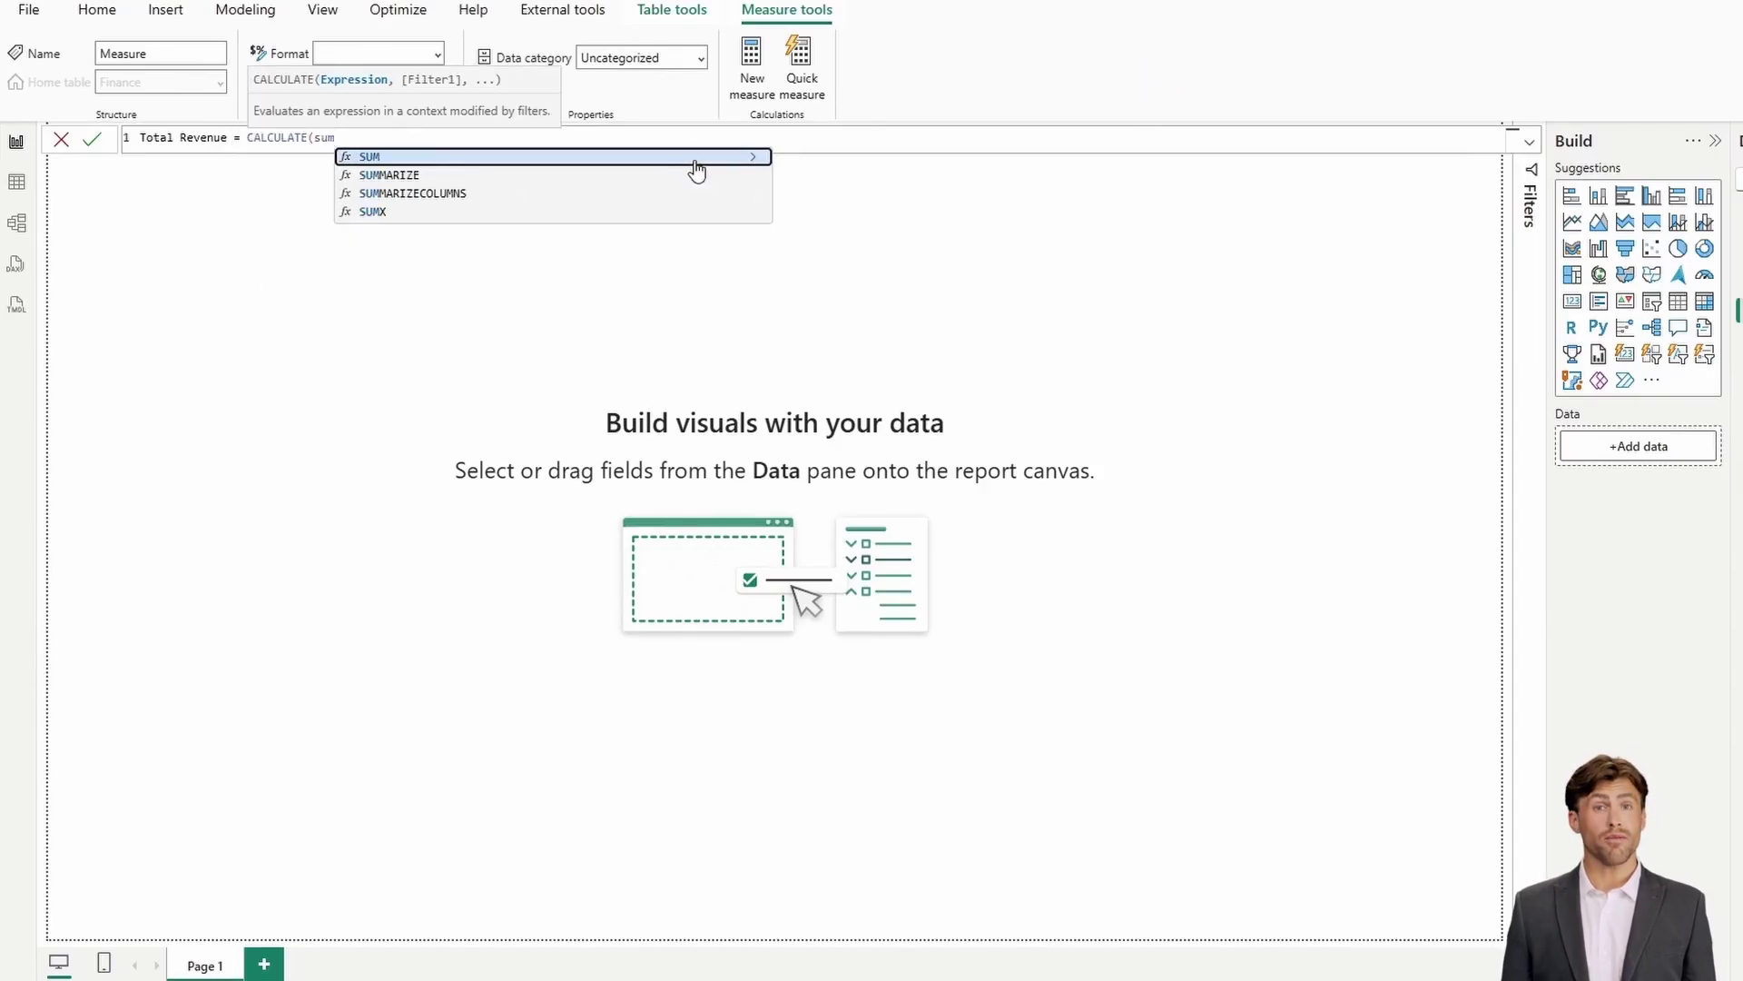
pyautogui.write('(amou')
pyautogui.click(696, 164)
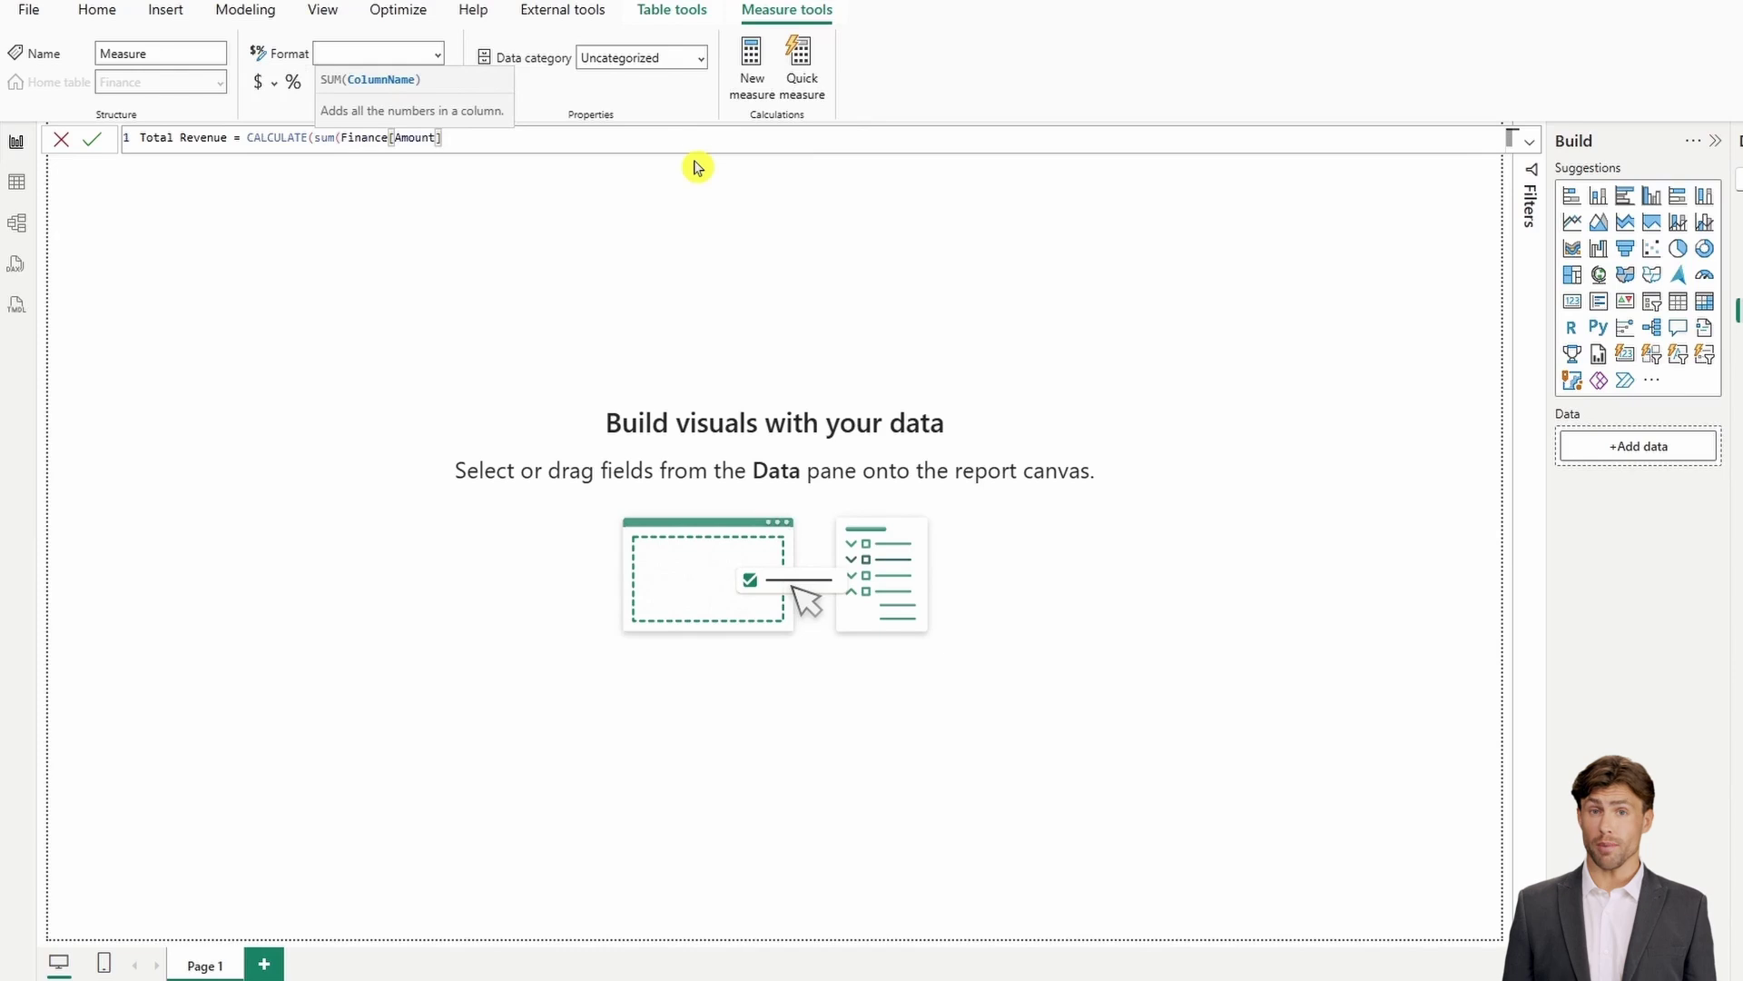
pyautogui.write('),typ')
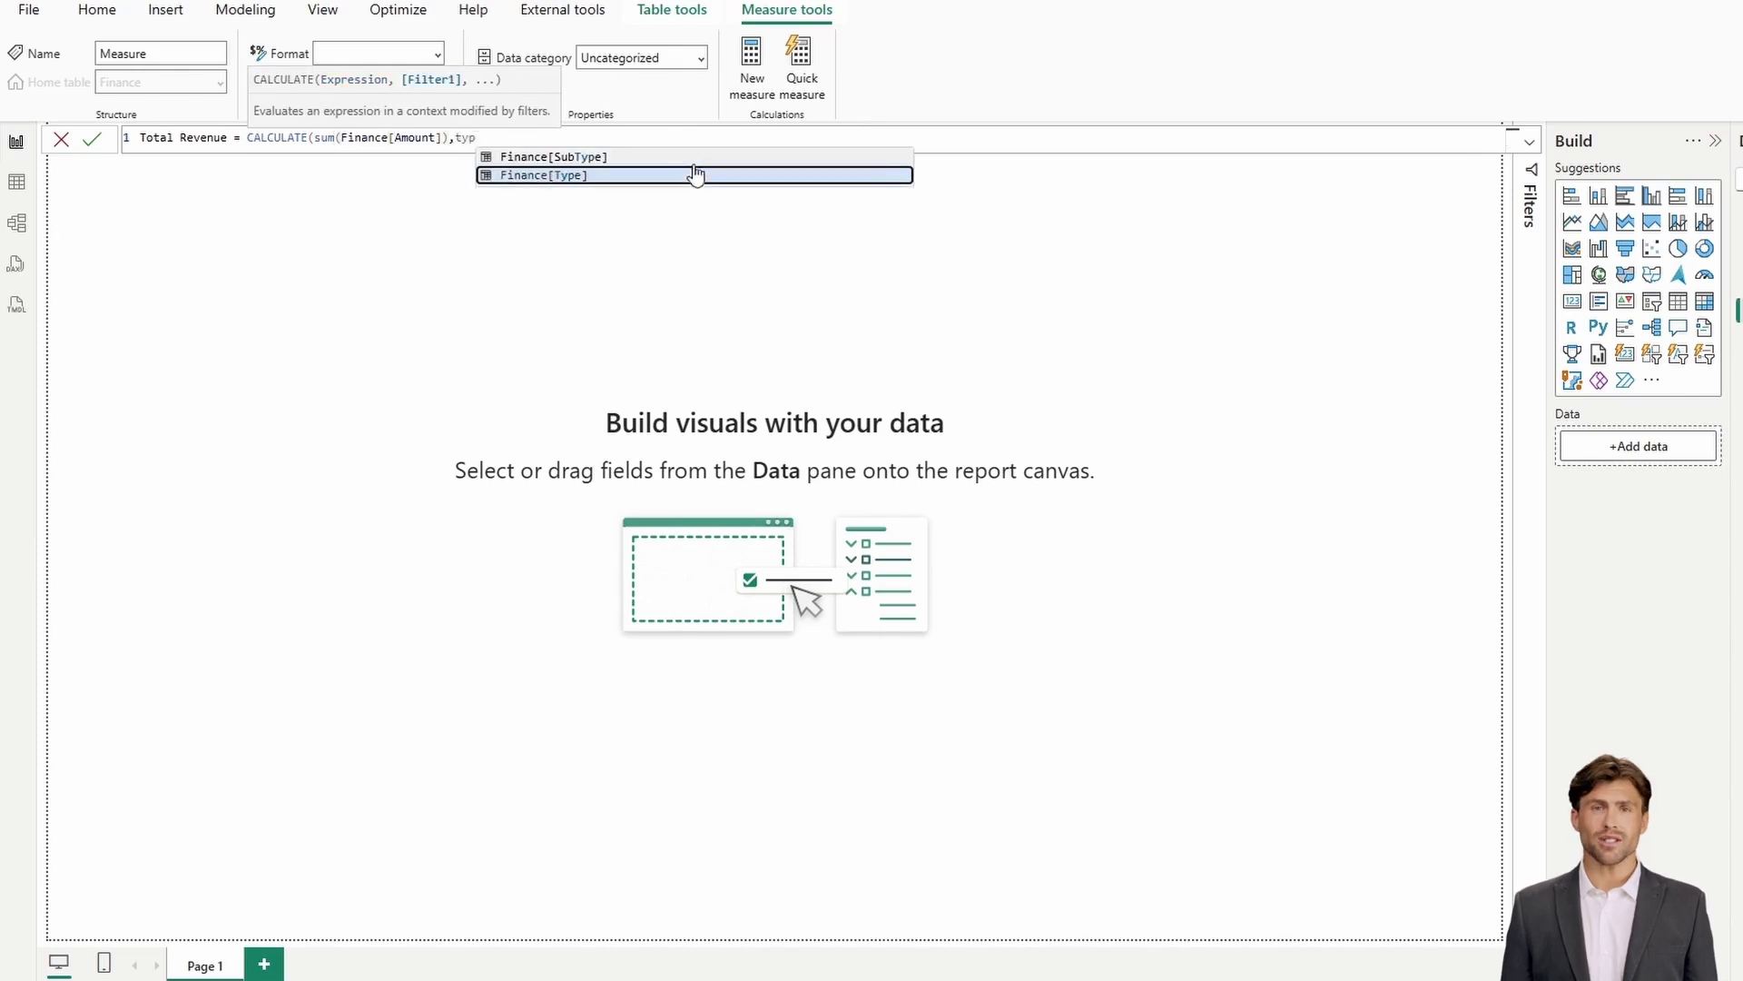
pyautogui.click(693, 174)
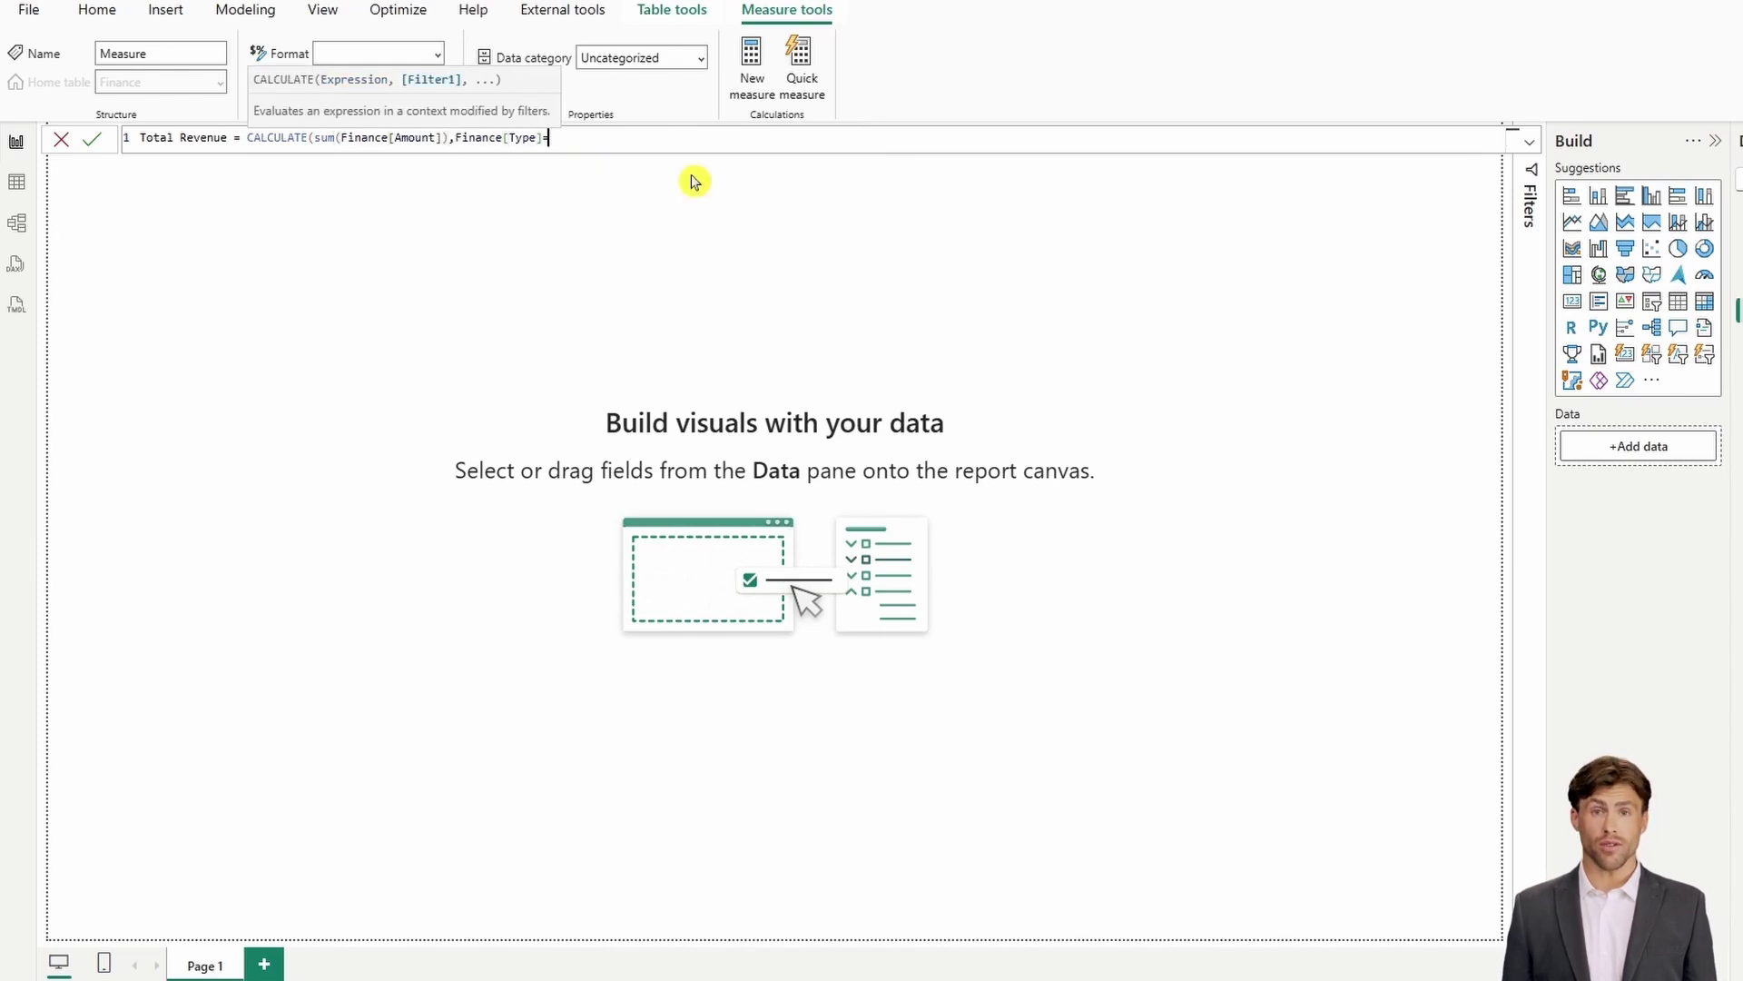
pyautogui.write('="Revenue")')
pyautogui.press('Return')
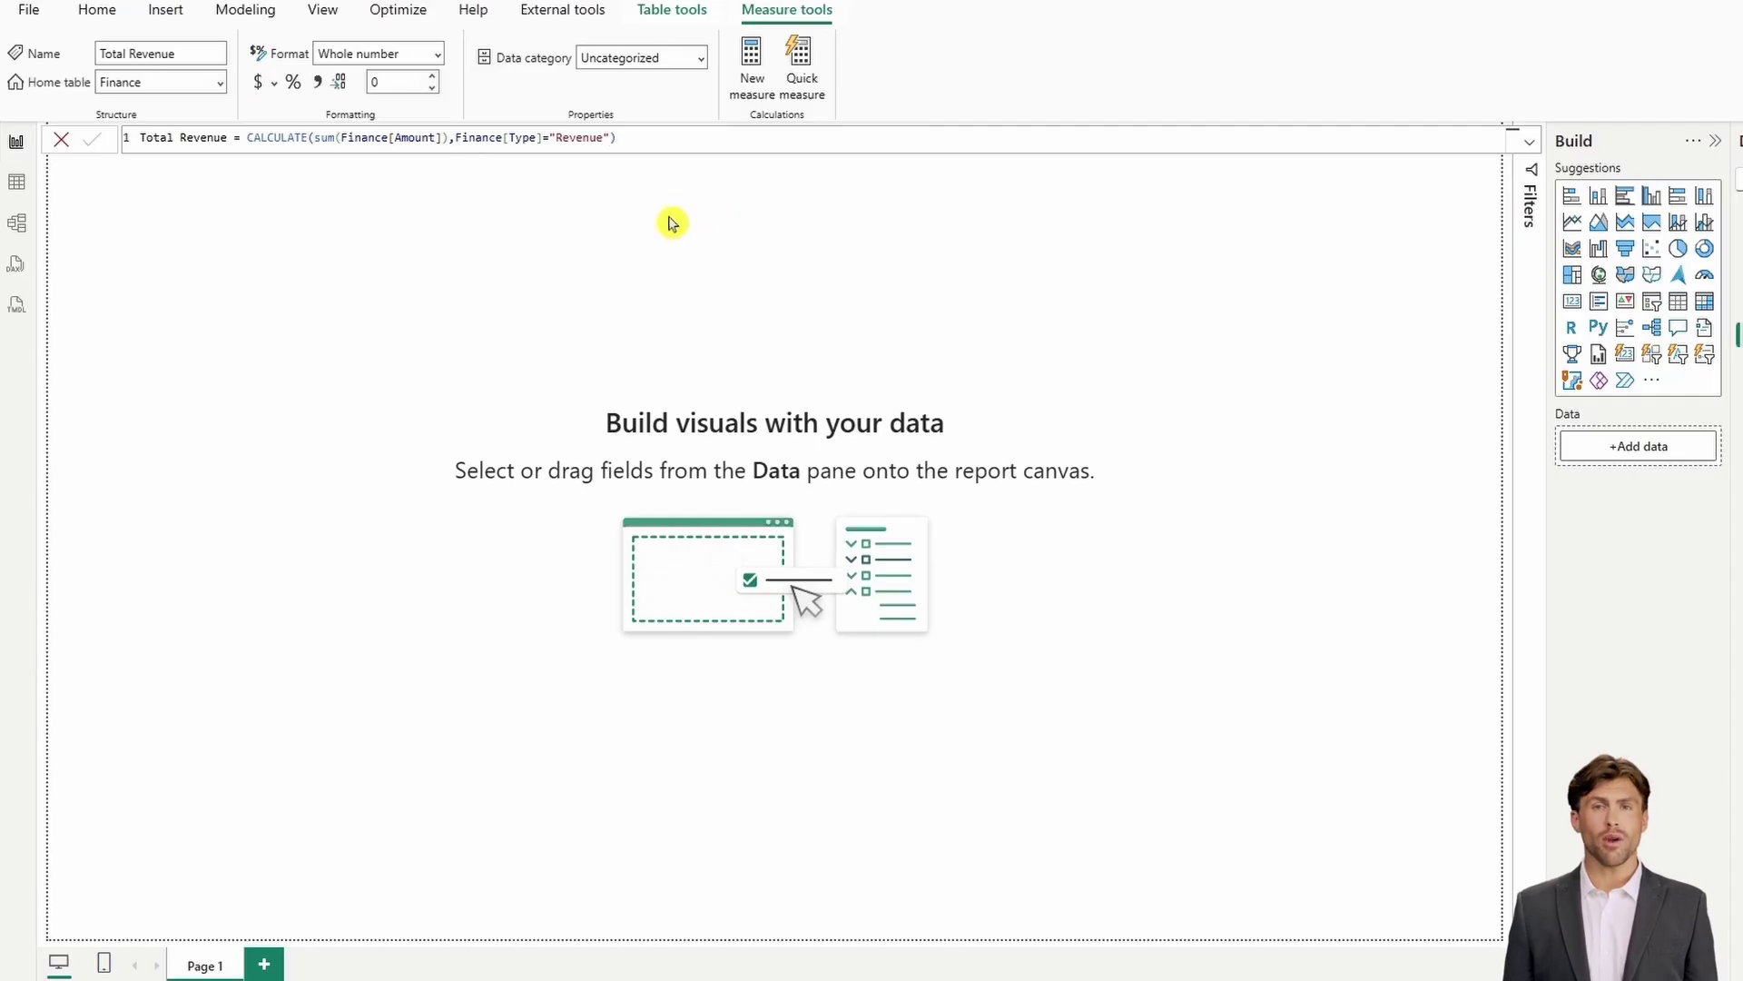
# Create the Finance measure Total Expene = CALCULATE(SUM(Finance[Amount]),Finance[Type]="Expense")
pyautogui.click(1700, 212)
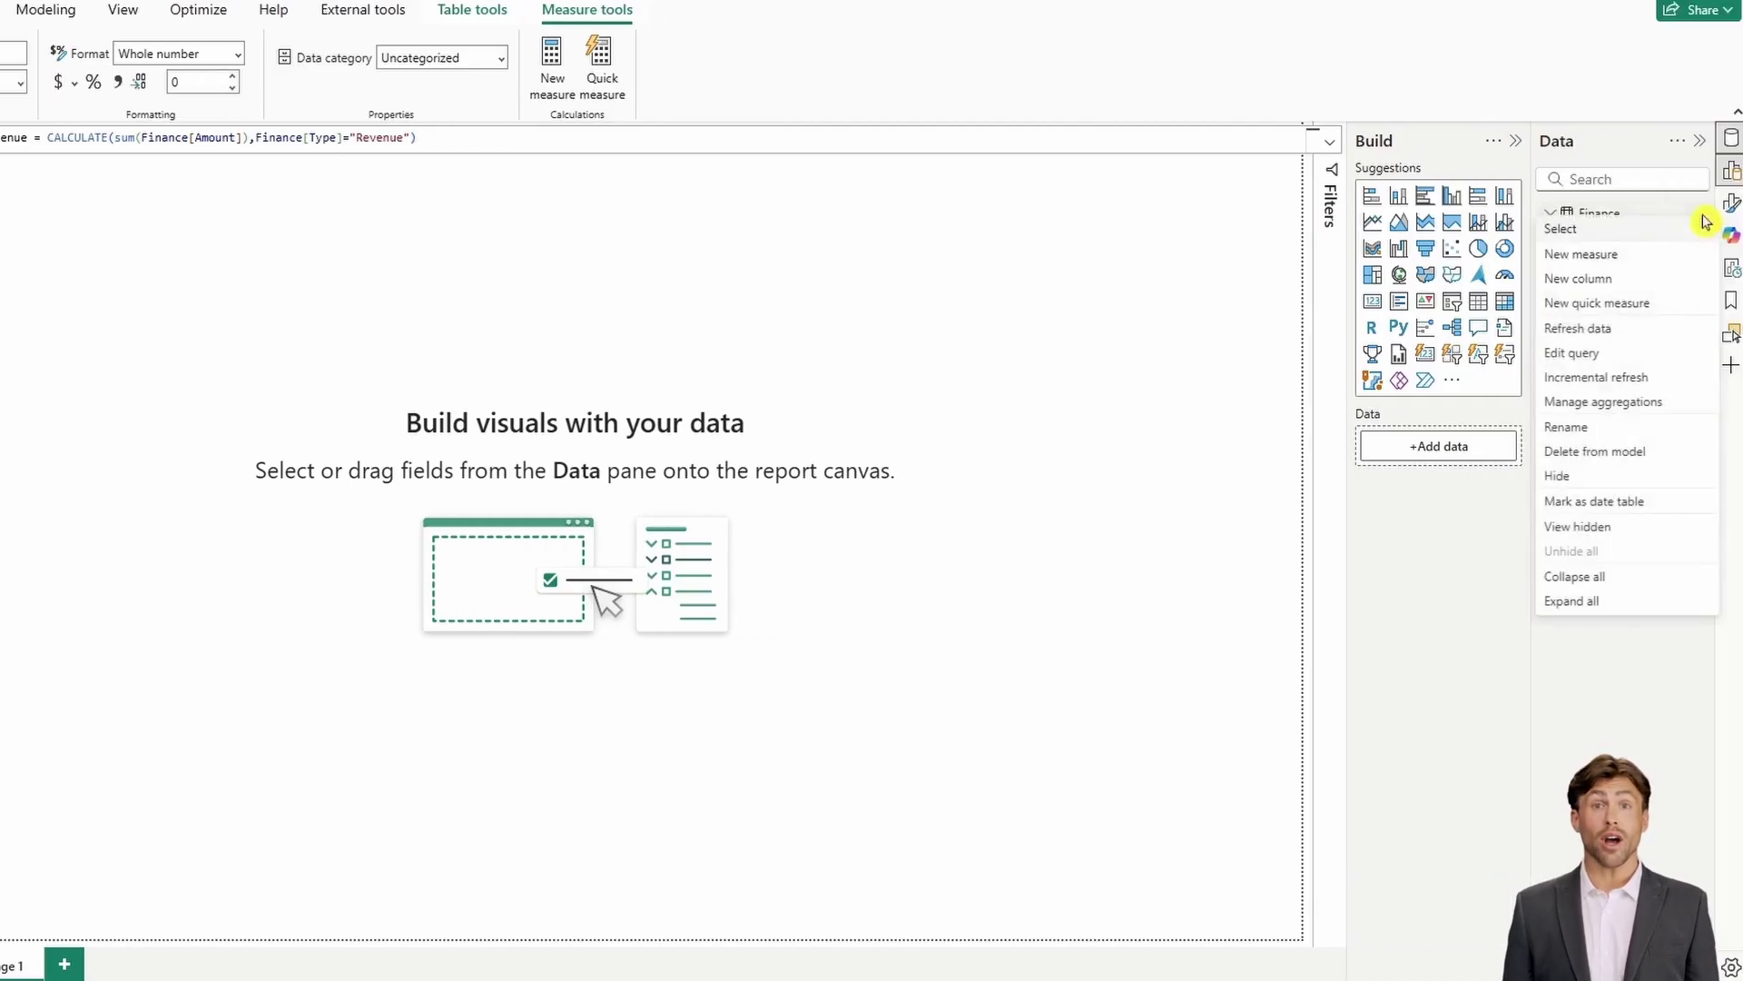
pyautogui.click(1639, 258)
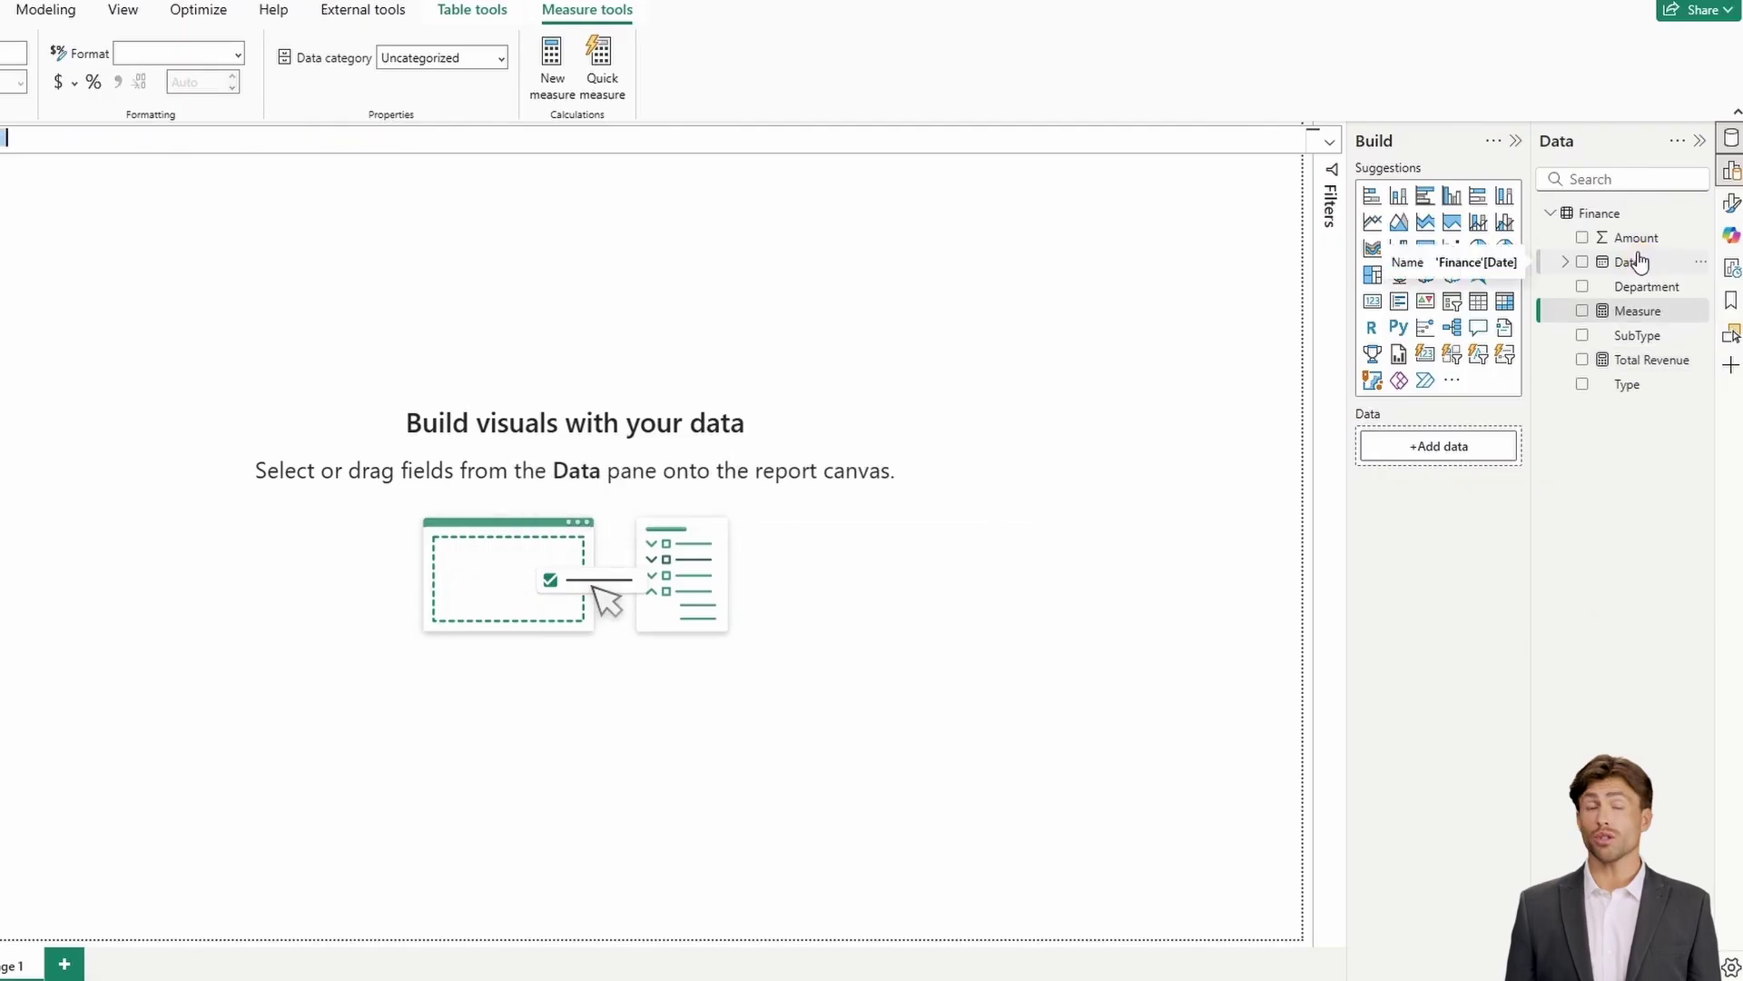
pyautogui.write('To')
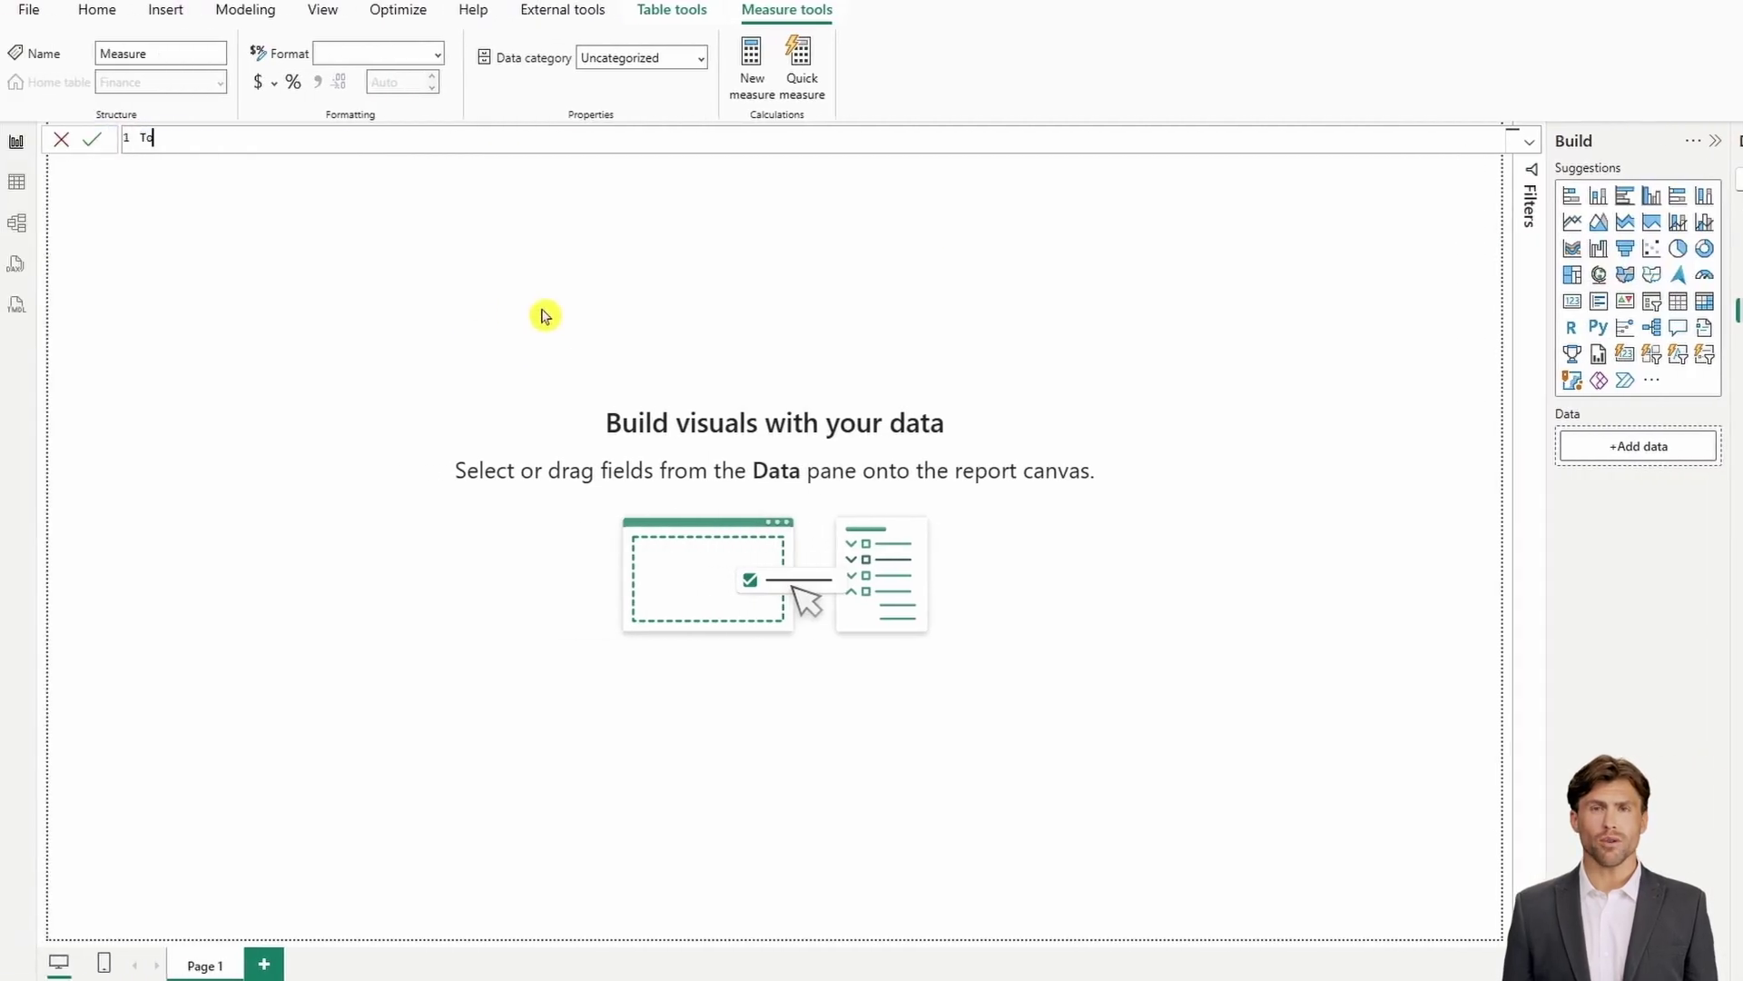
pyautogui.write('tal Expene = CALC')
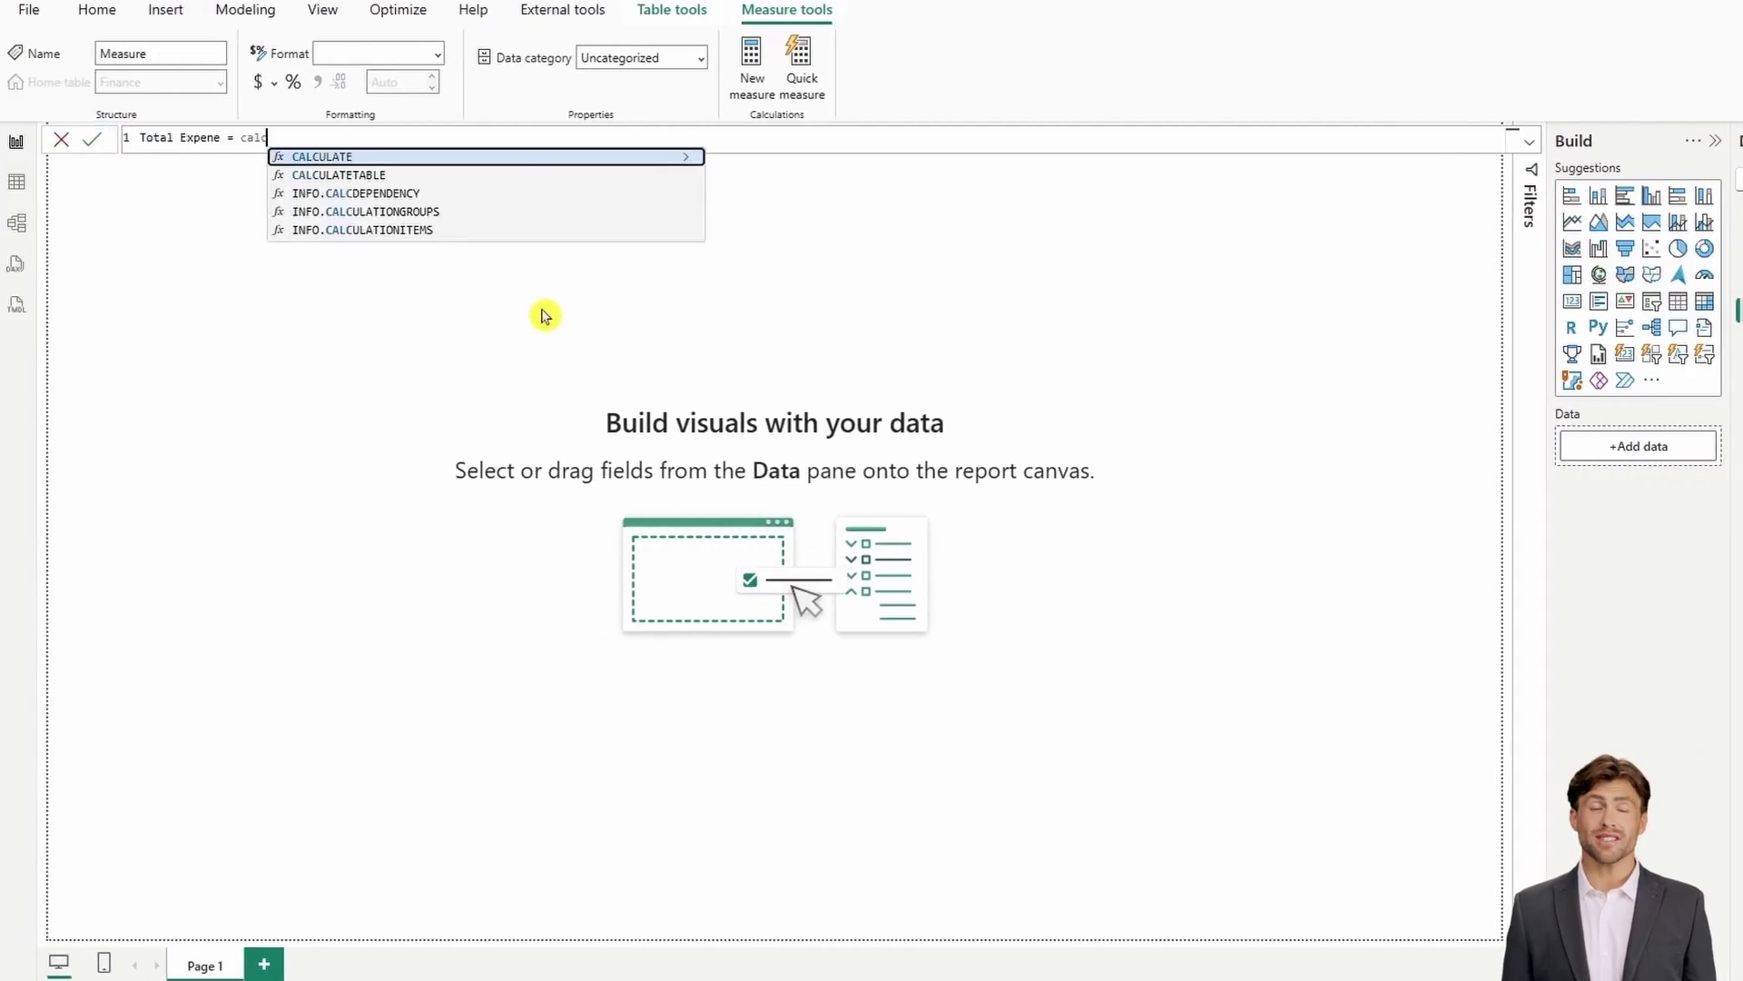
pyautogui.click(525, 160)
pyautogui.write('sum')
pyautogui.click(526, 158)
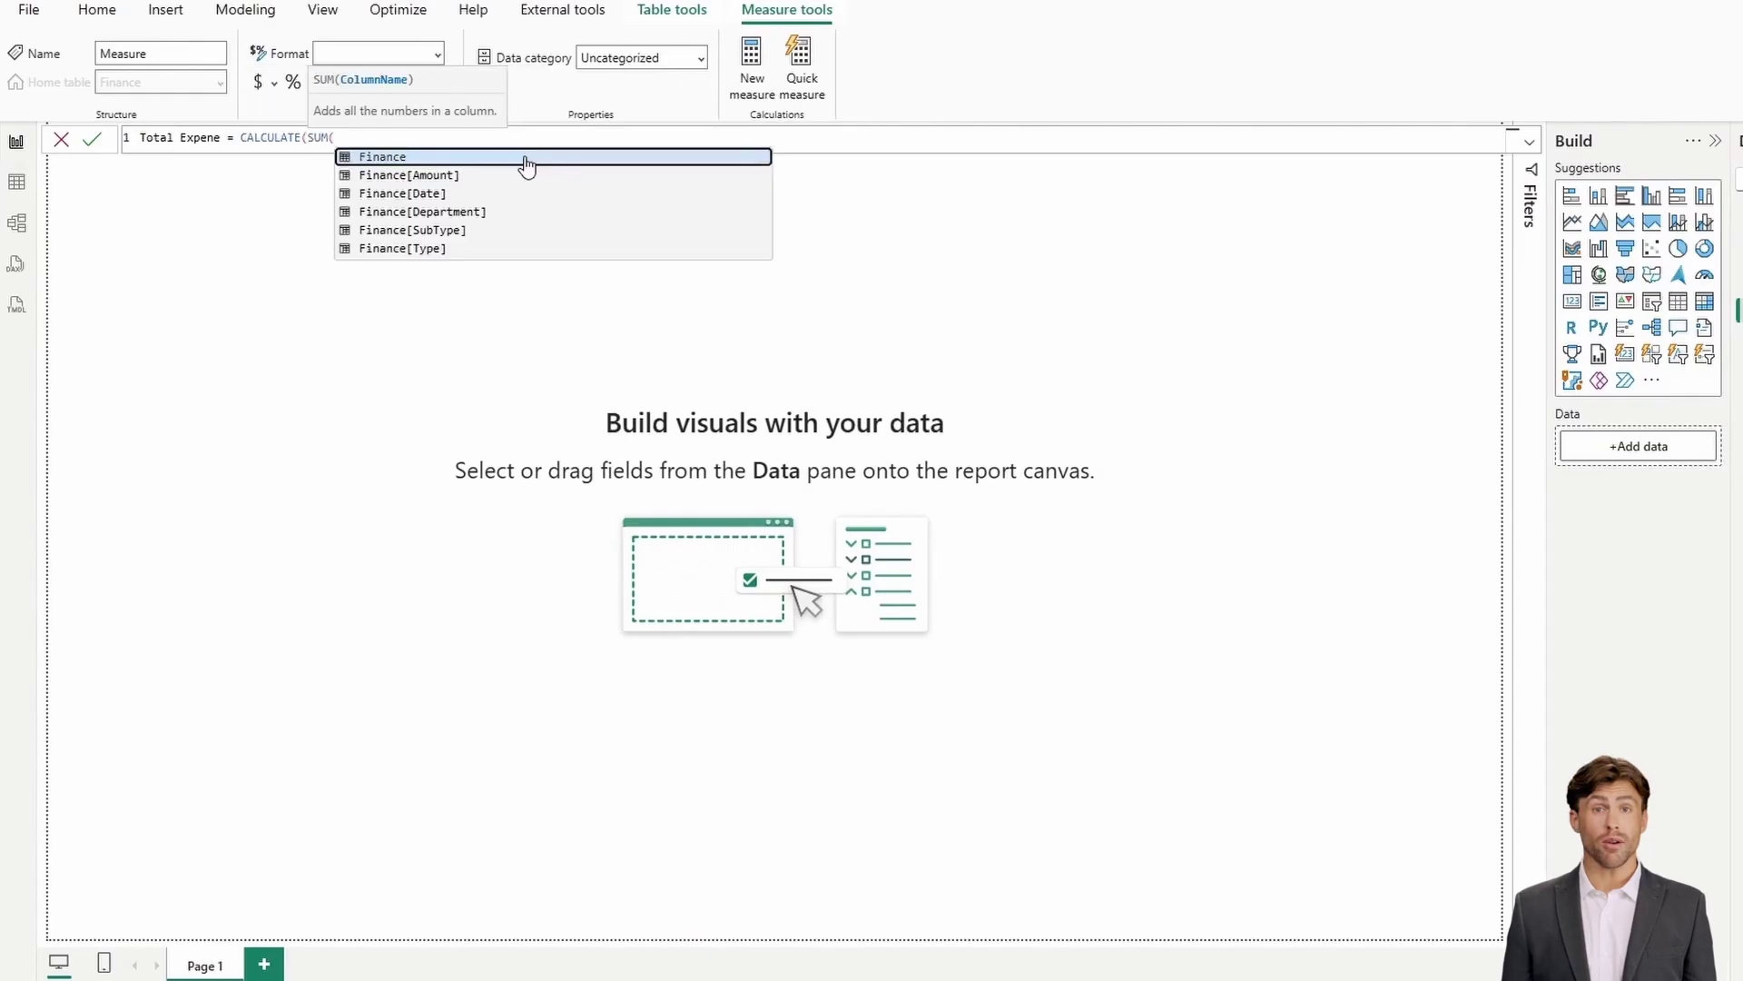
pyautogui.write('amou')
pyautogui.click(526, 160)
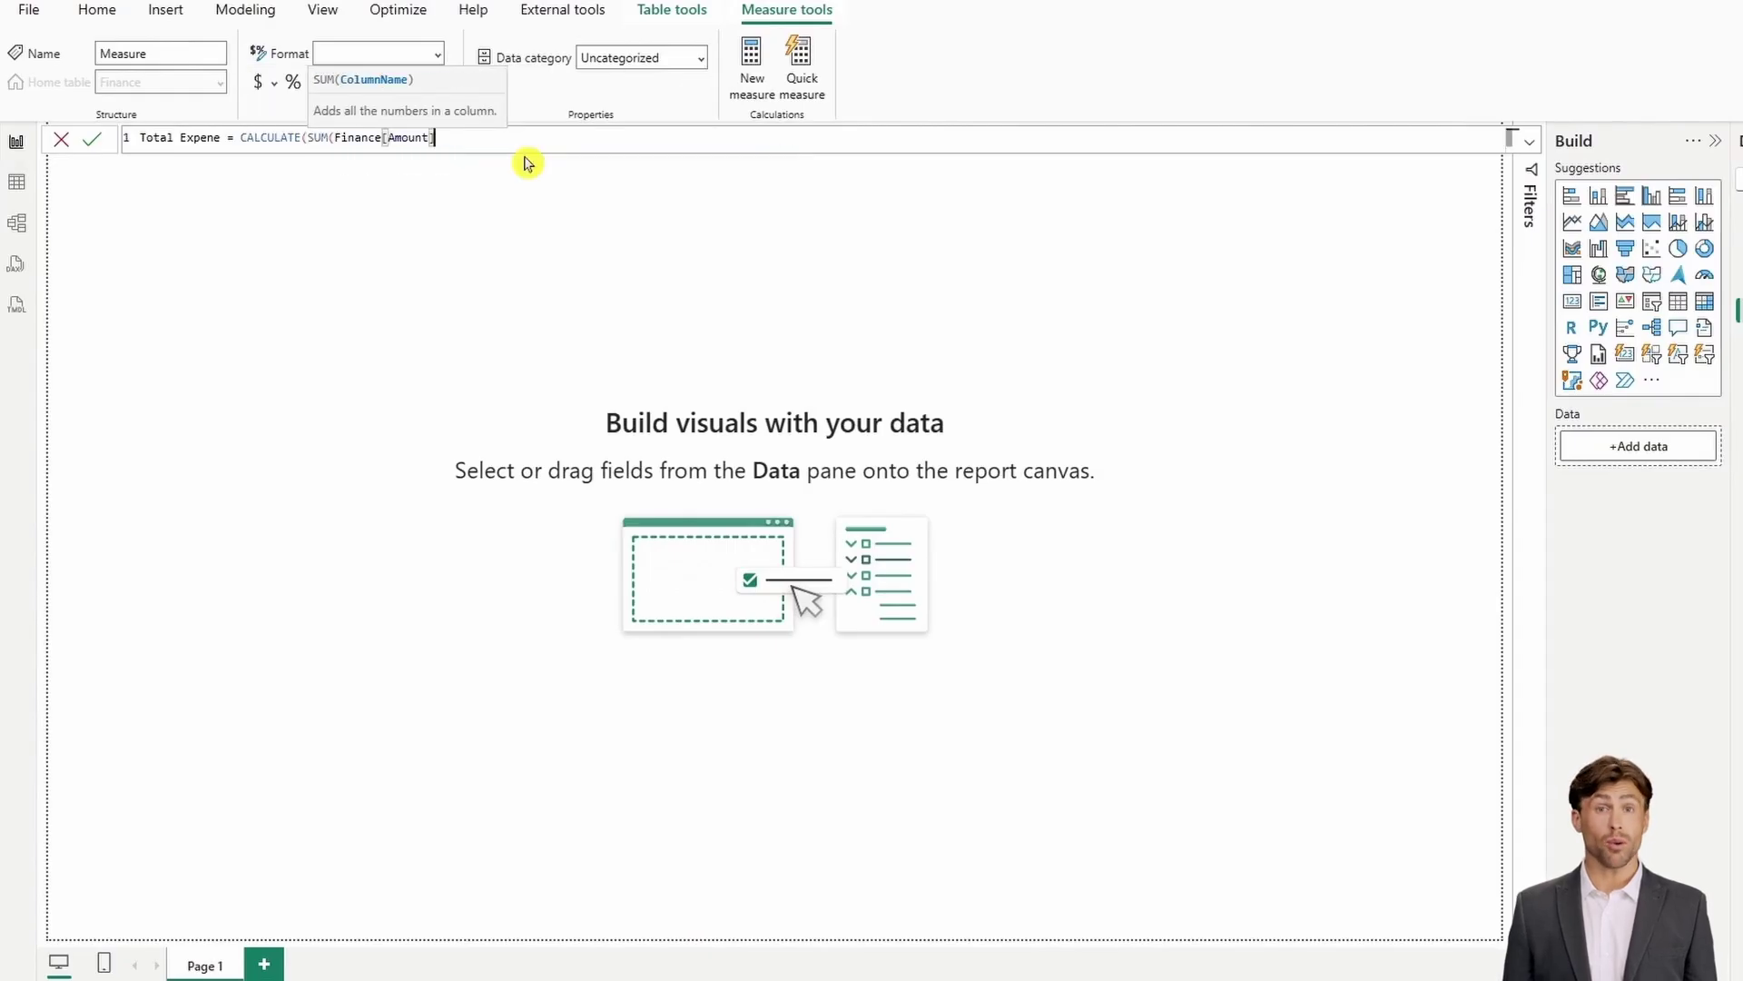
pyautogui.write('),typ')
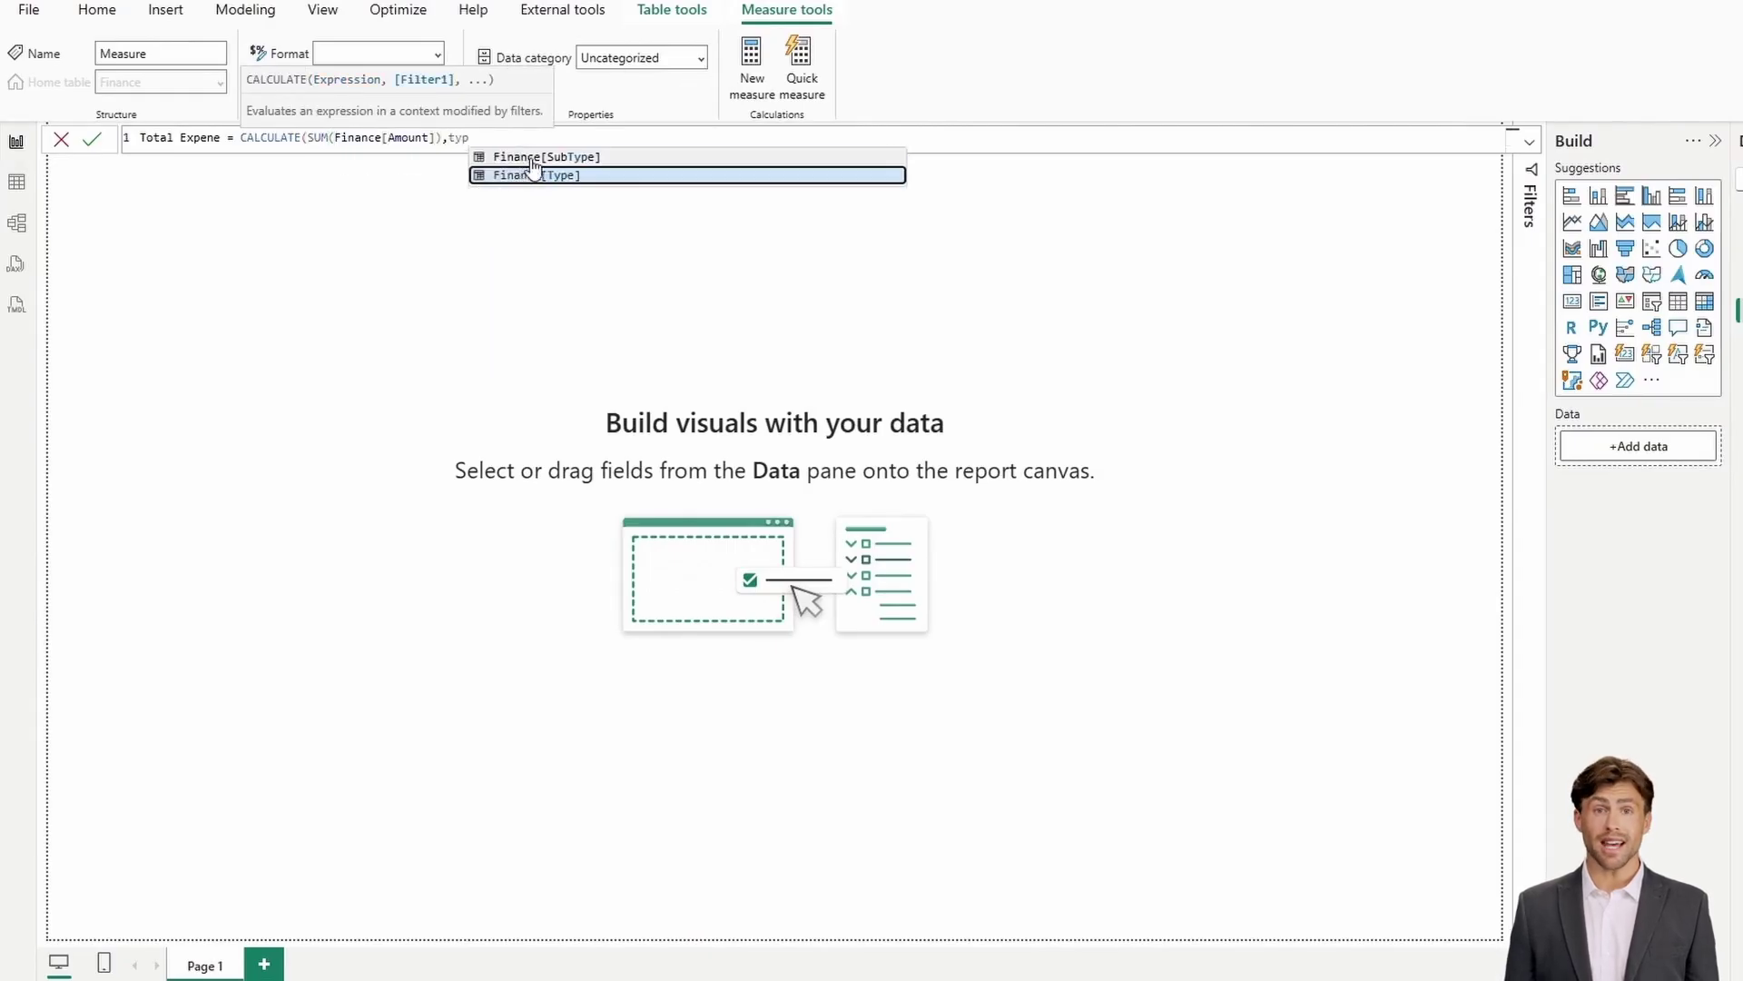
pyautogui.click(535, 174)
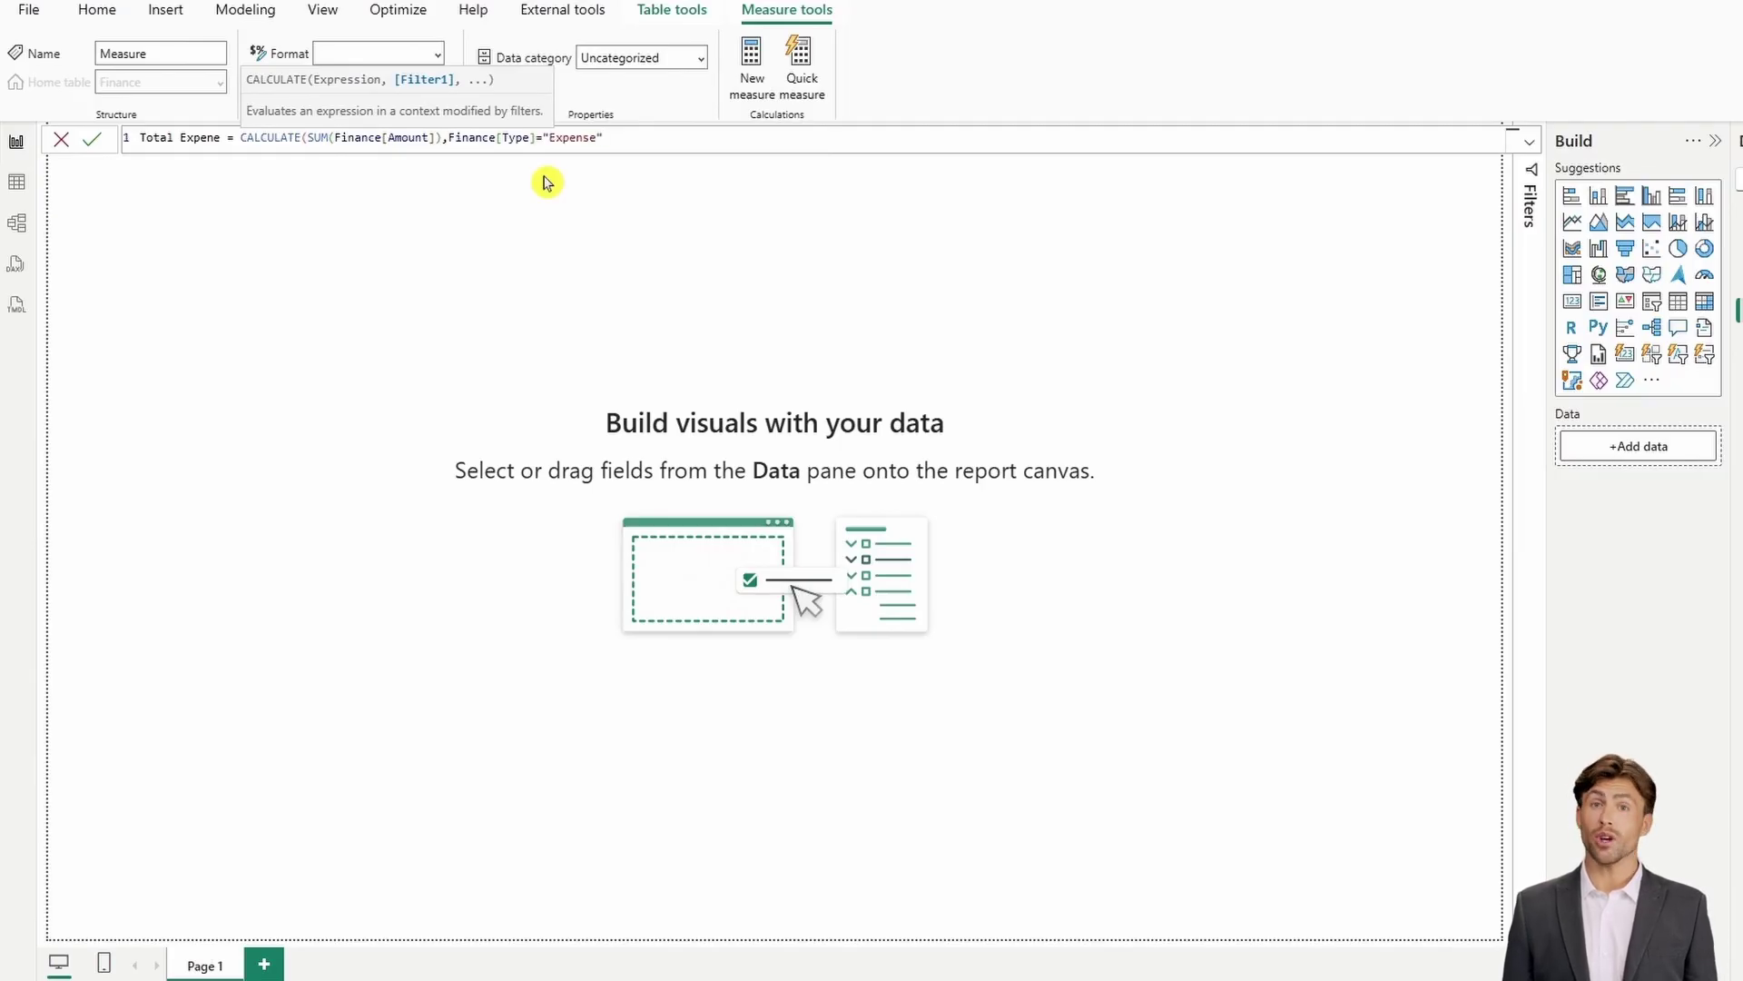
pyautogui.write('="Expense")')
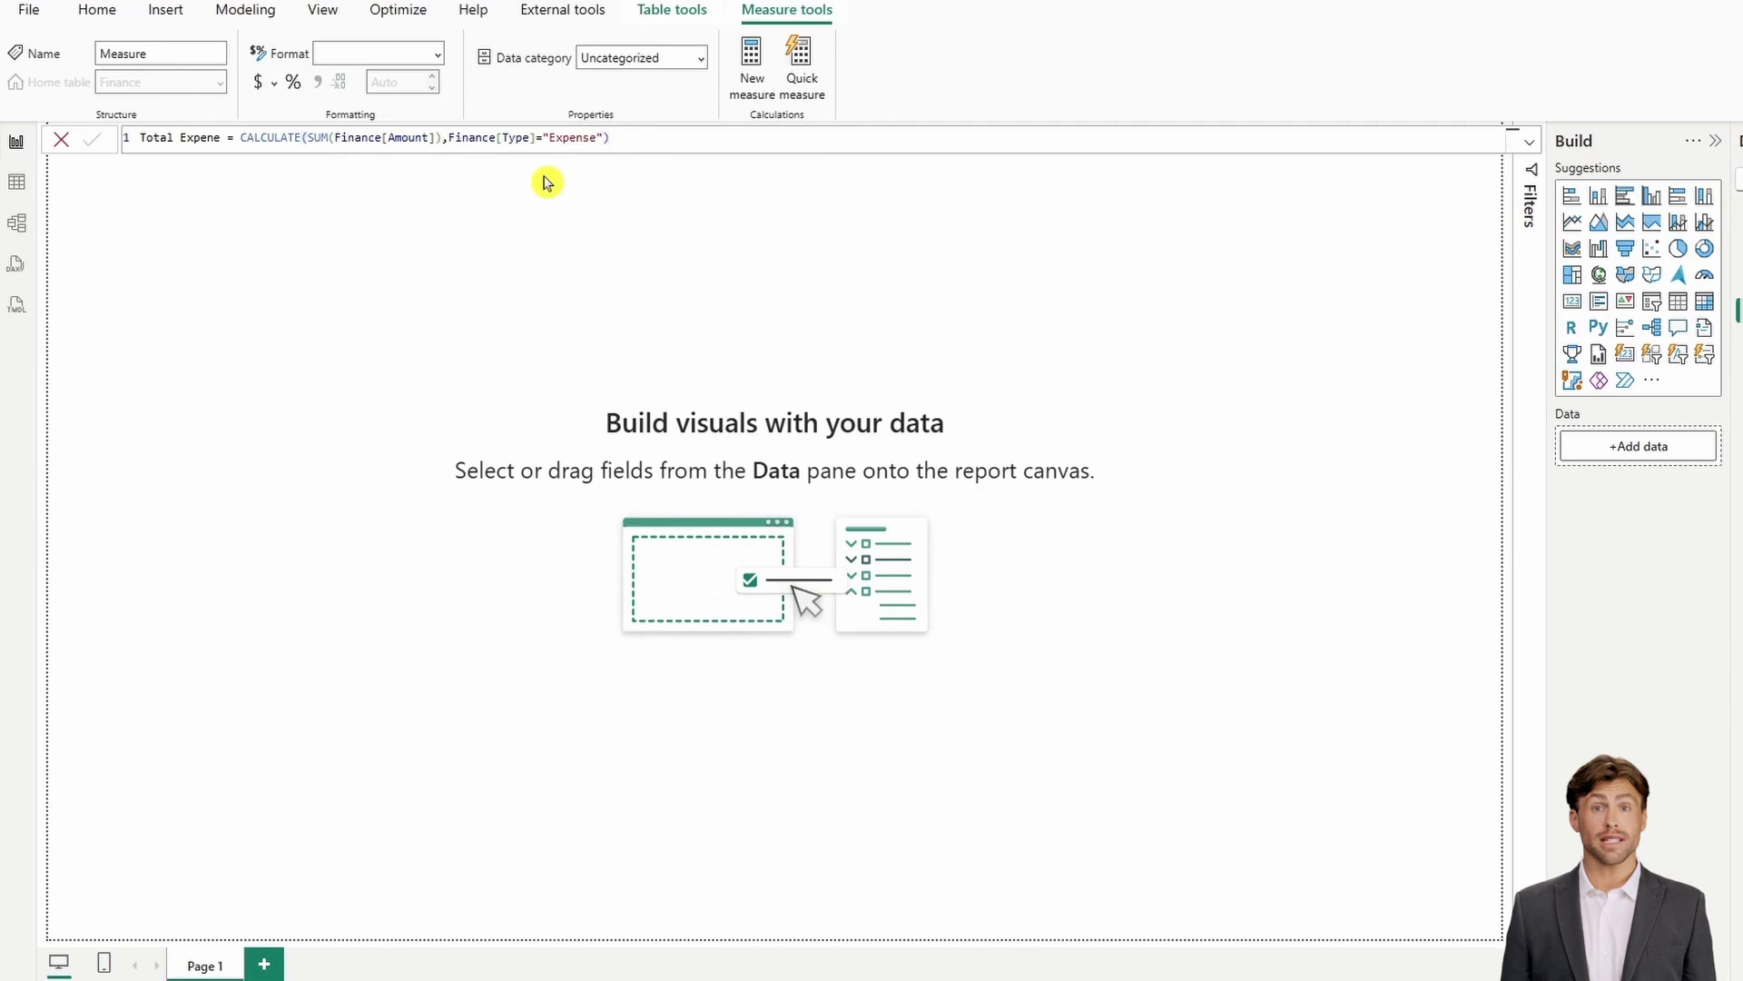
pyautogui.press('Return')
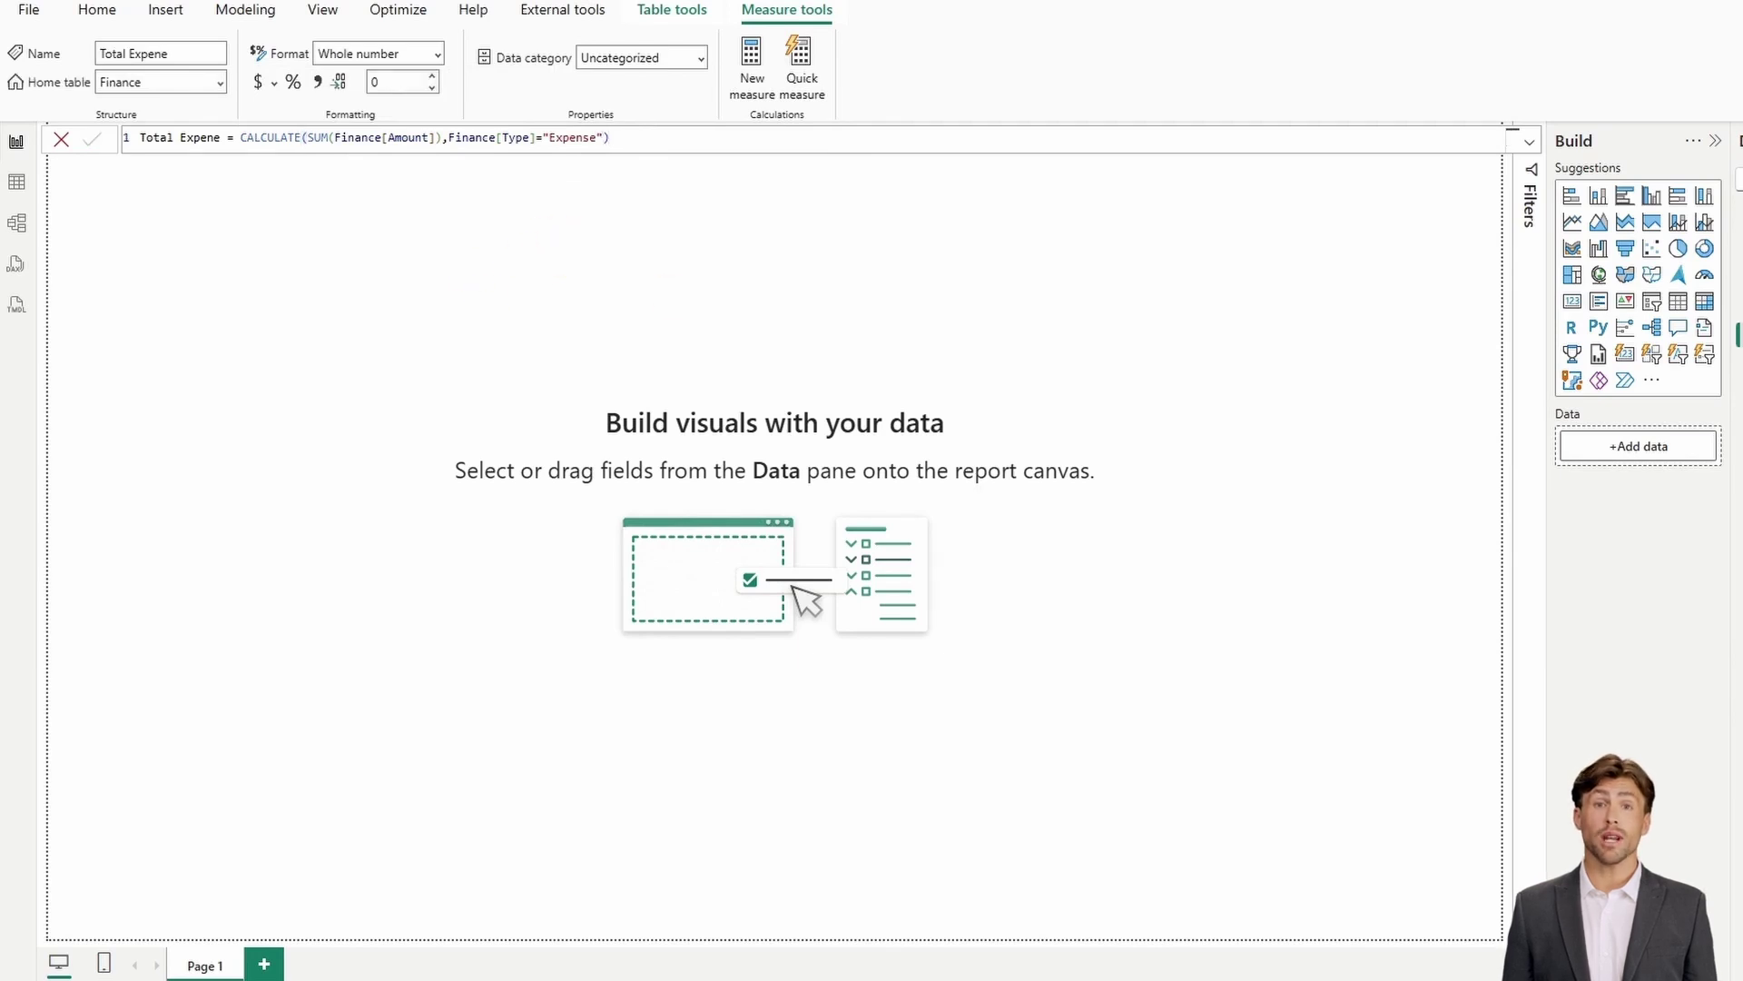
# Add a new measure to the Finance table
pyautogui.click(1701, 215)
pyautogui.click(1648, 256)
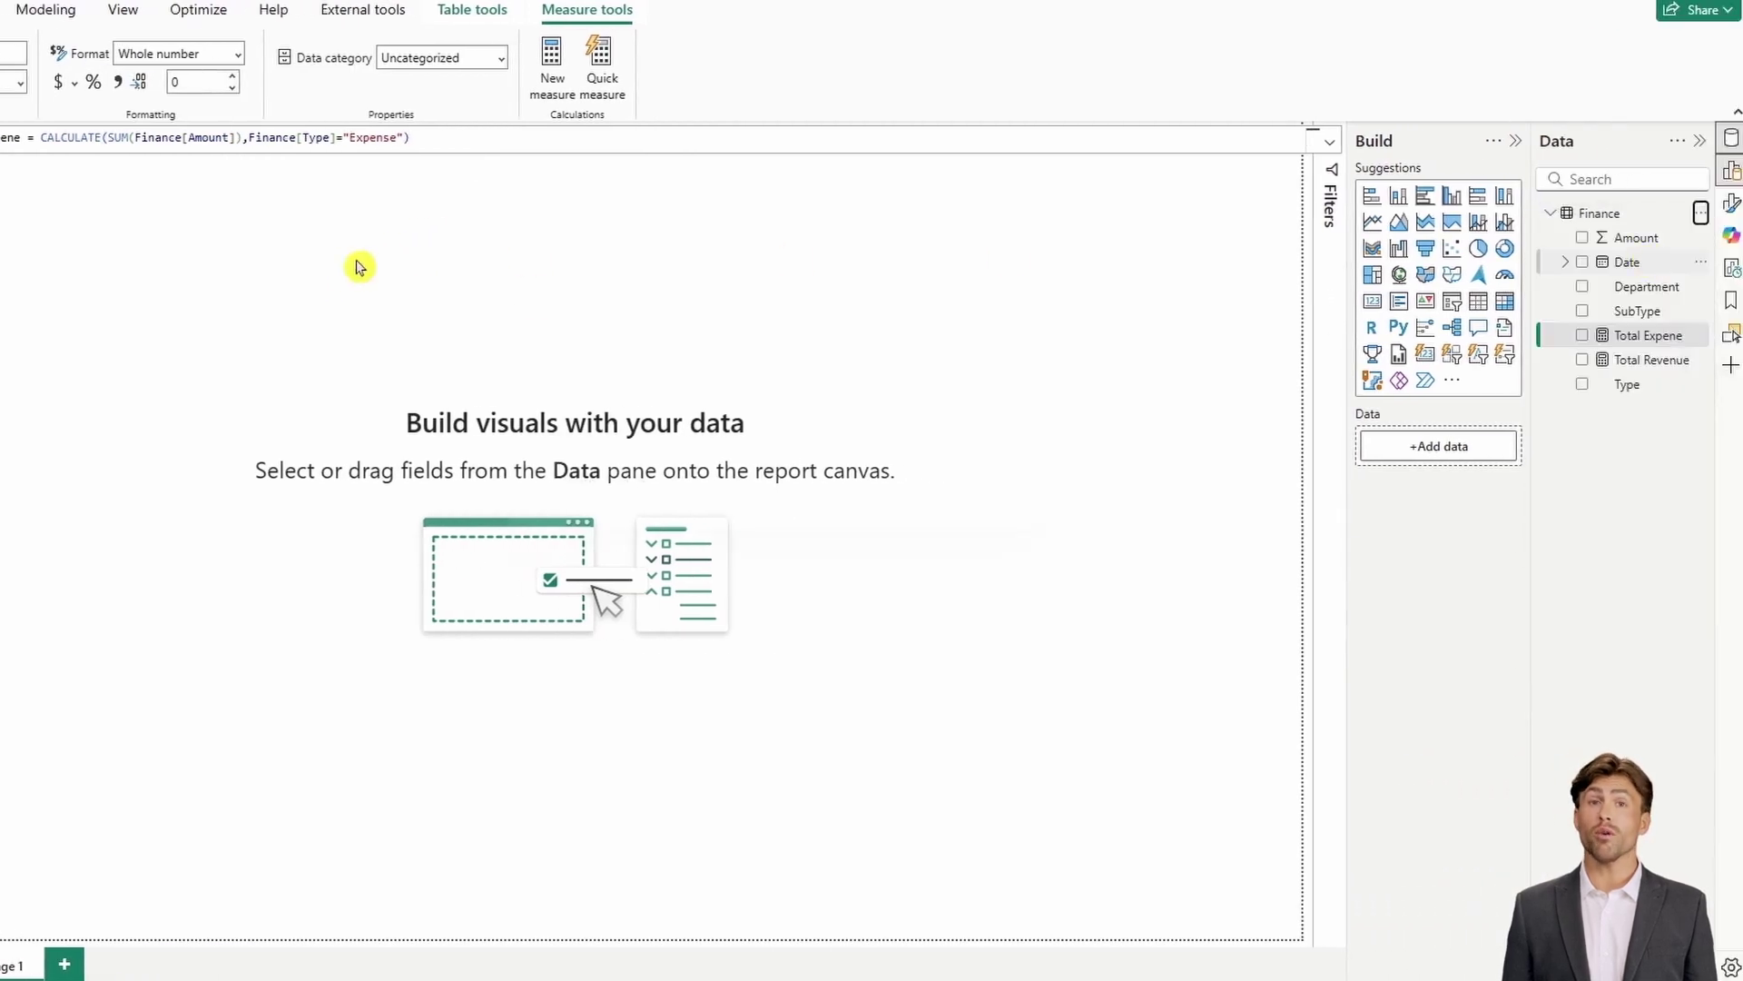
pyautogui.write('Profit')
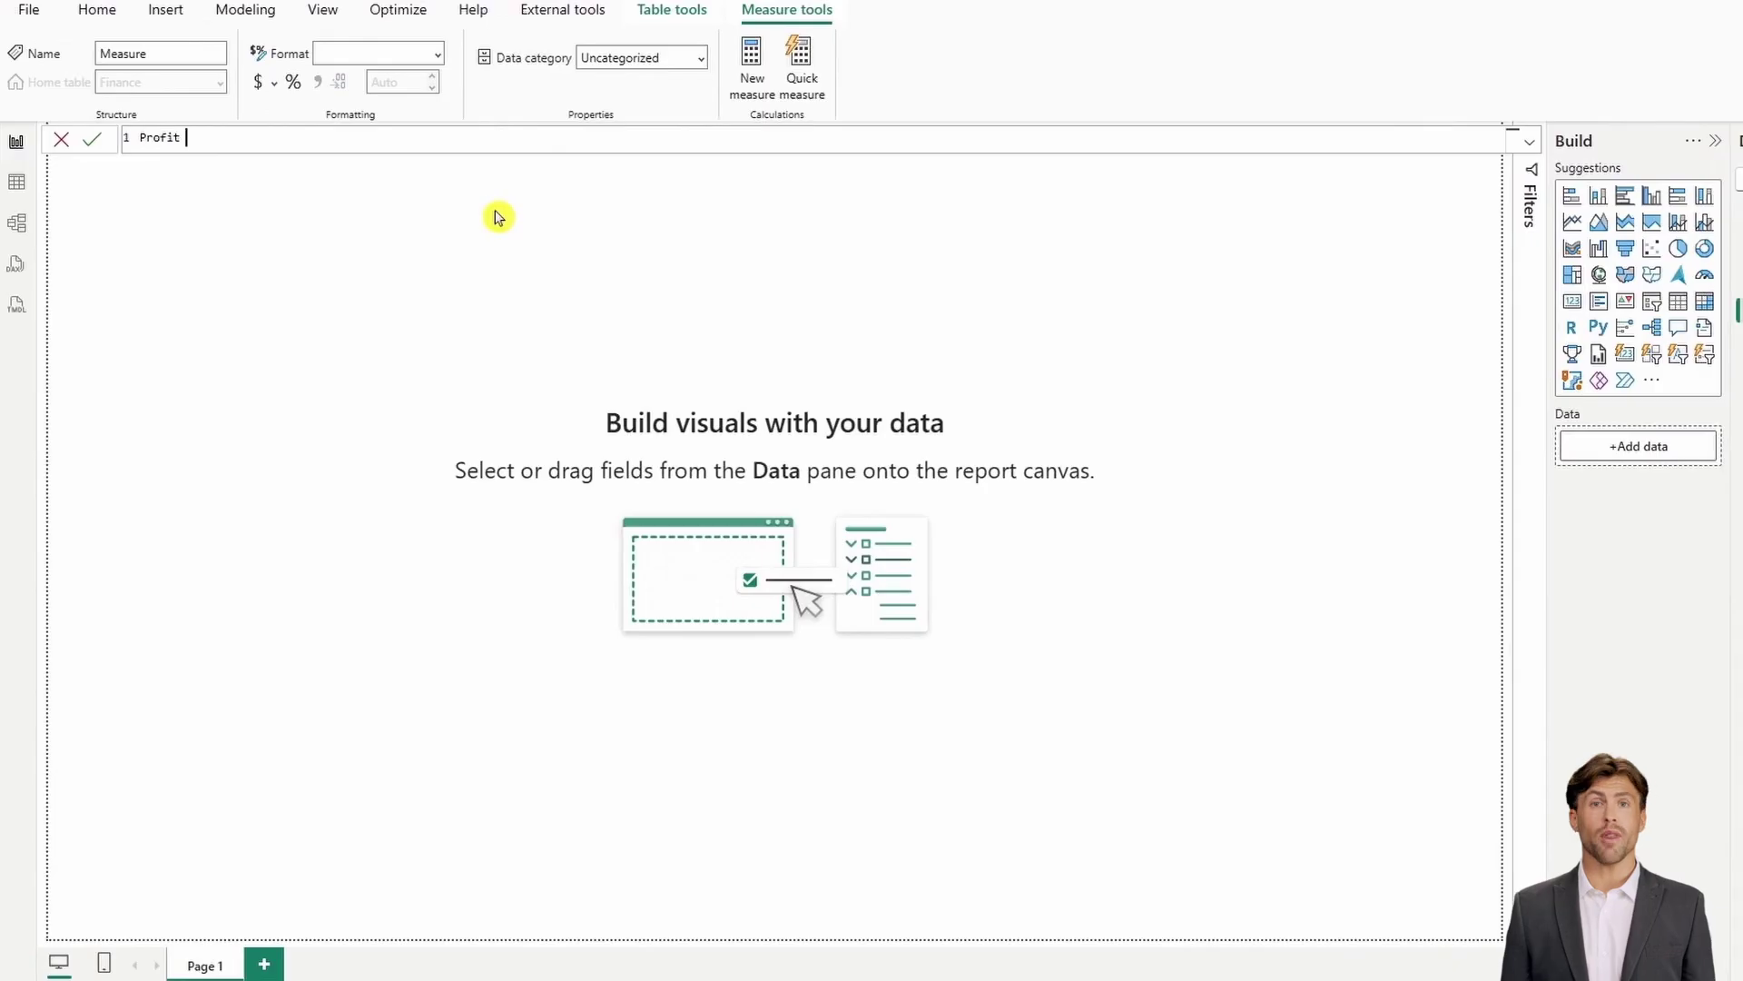
pyautogui.write(' Margin =')
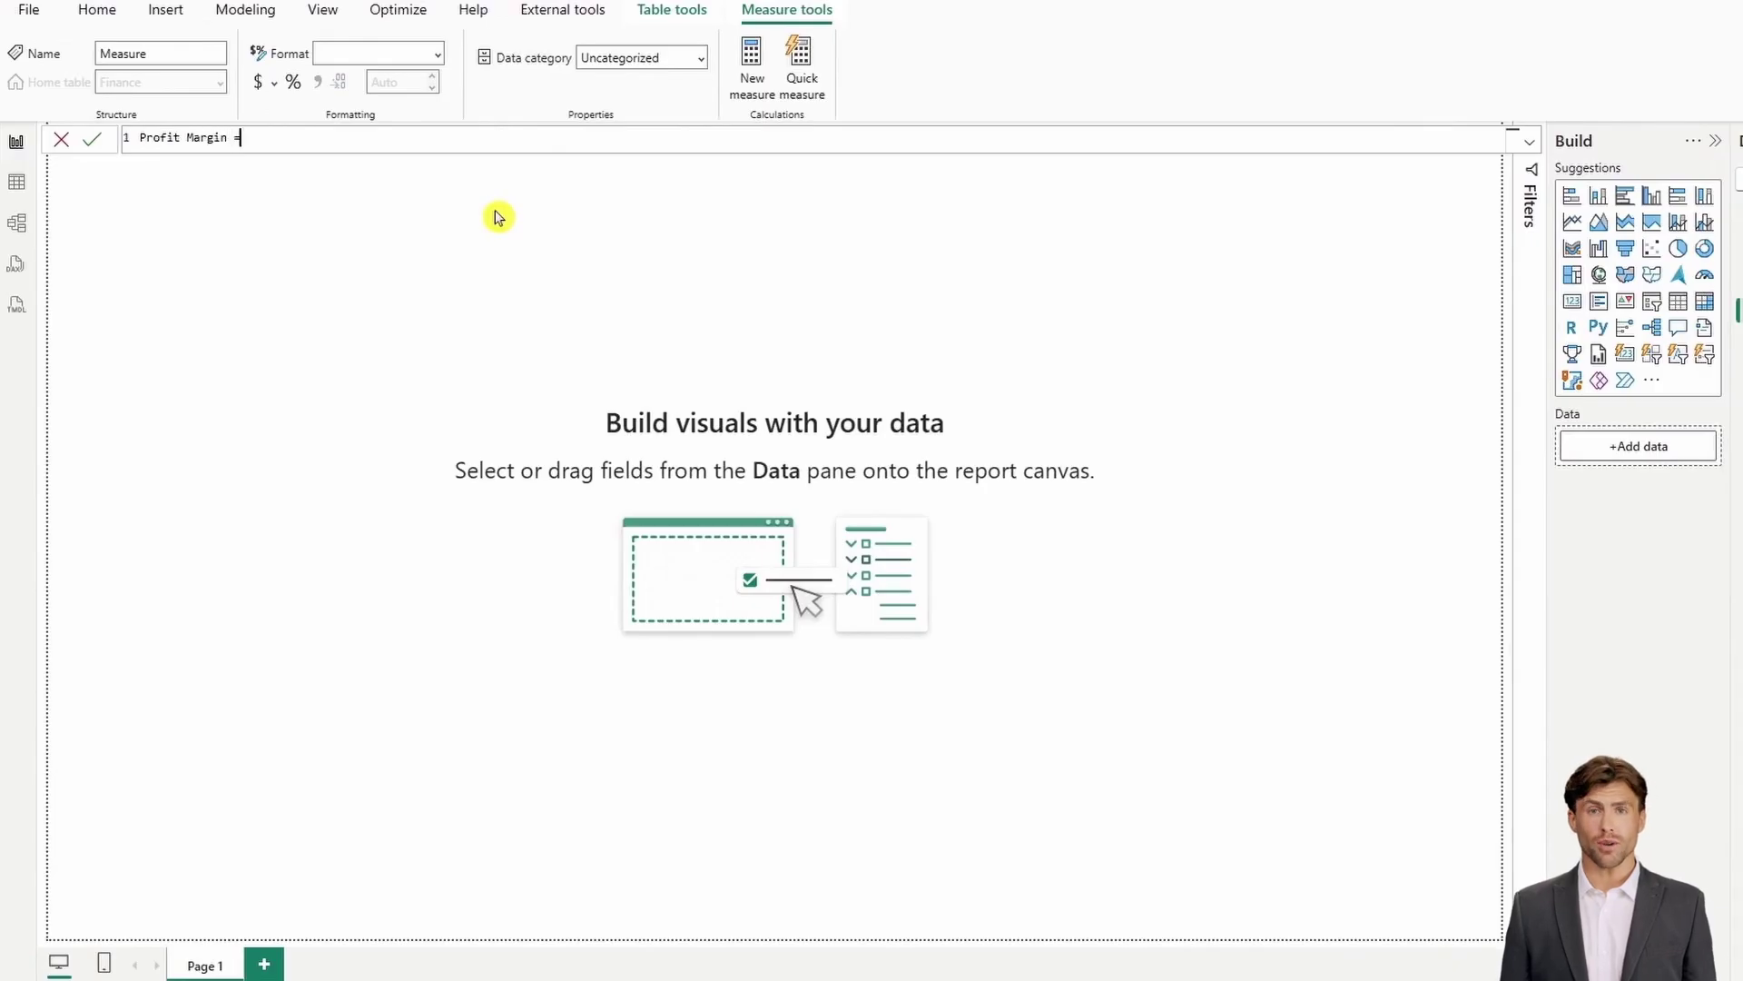
pyautogui.write(' divi')
pyautogui.click(495, 158)
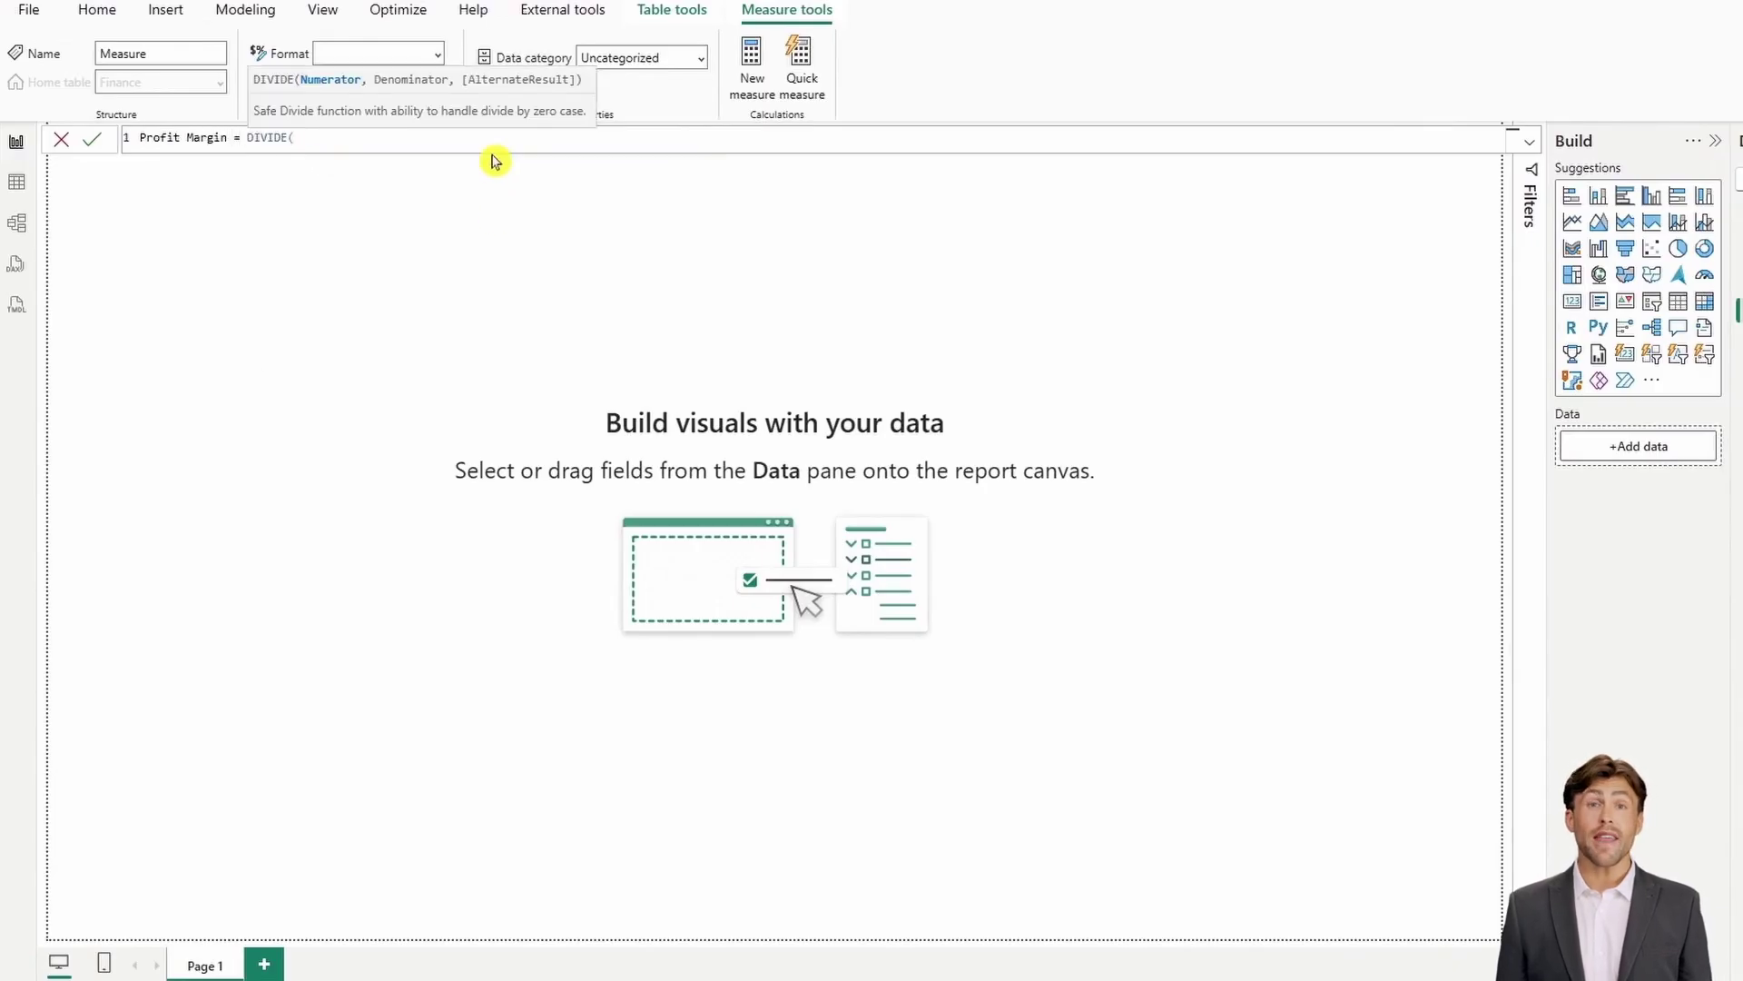
pyautogui.write('net')
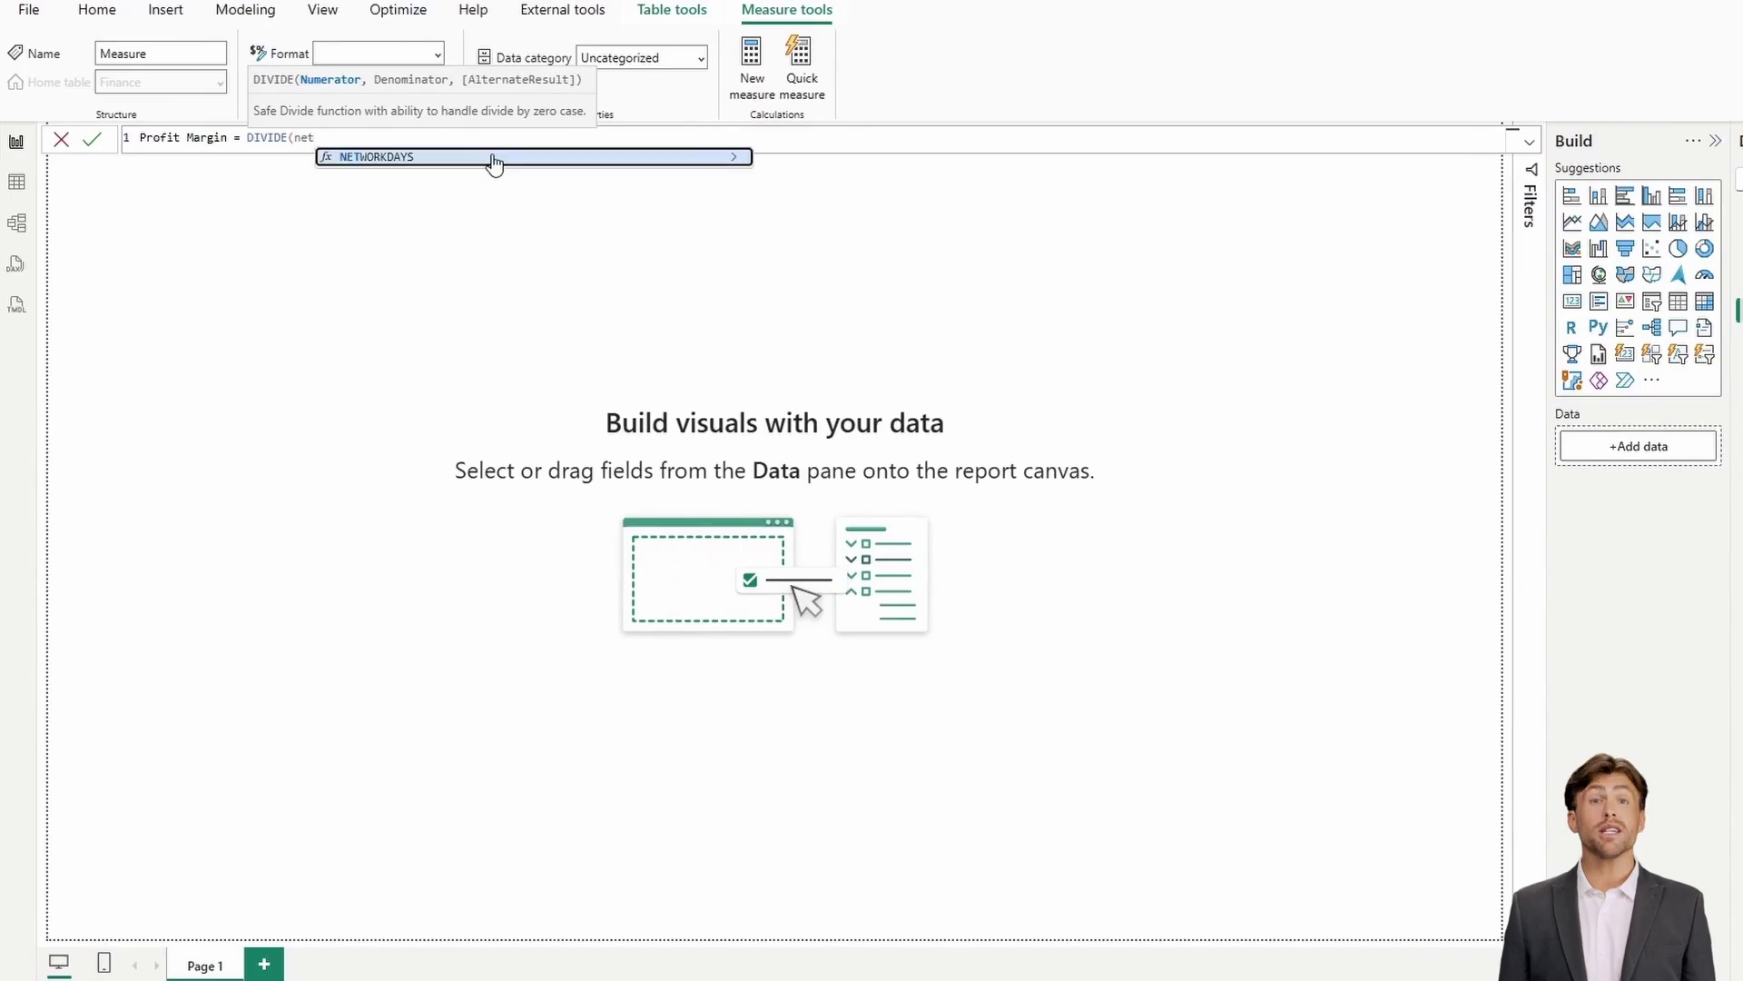
pyautogui.press('BackSpace')
pyautogui.press('BackSpace')
pyautogui.press('BackSpace')
pyautogui.press('BackSpace')
pyautogui.press('BackSpace')
pyautogui.press('BackSpace')
pyautogui.press('BackSpace')
pyautogui.press('BackSpace')
pyautogui.press('BackSpace')
pyautogui.press('BackSpace')
pyautogui.press('BackSpace')
pyautogui.press('BackSpace')
pyautogui.press('BackSpace')
pyautogui.press('BackSpace')
pyautogui.press('BackSpace')
pyautogui.press('BackSpace')
pyautogui.press('BackSpace')
pyautogui.press('BackSpace')
pyautogui.press('BackSpace')
pyautogui.press('BackSpace')
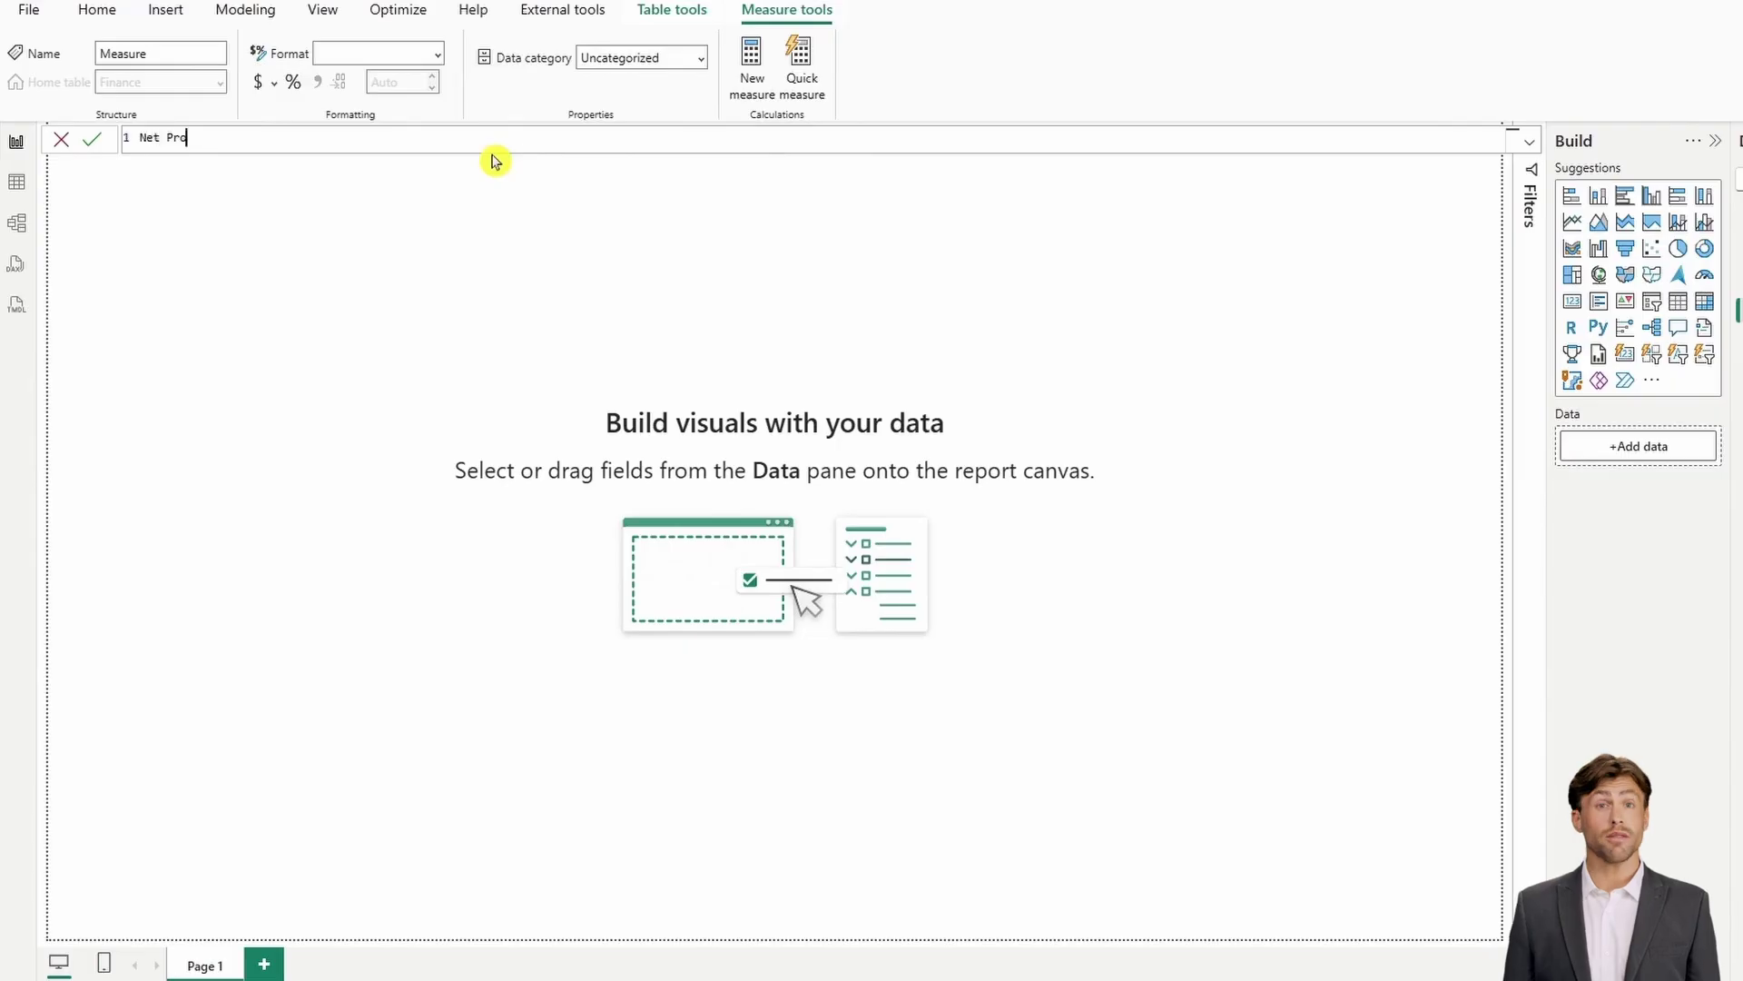
# Define the new measure as Net Profit = [Total Expene]-[Total Revenue]
pyautogui.write('[Total Expene]')
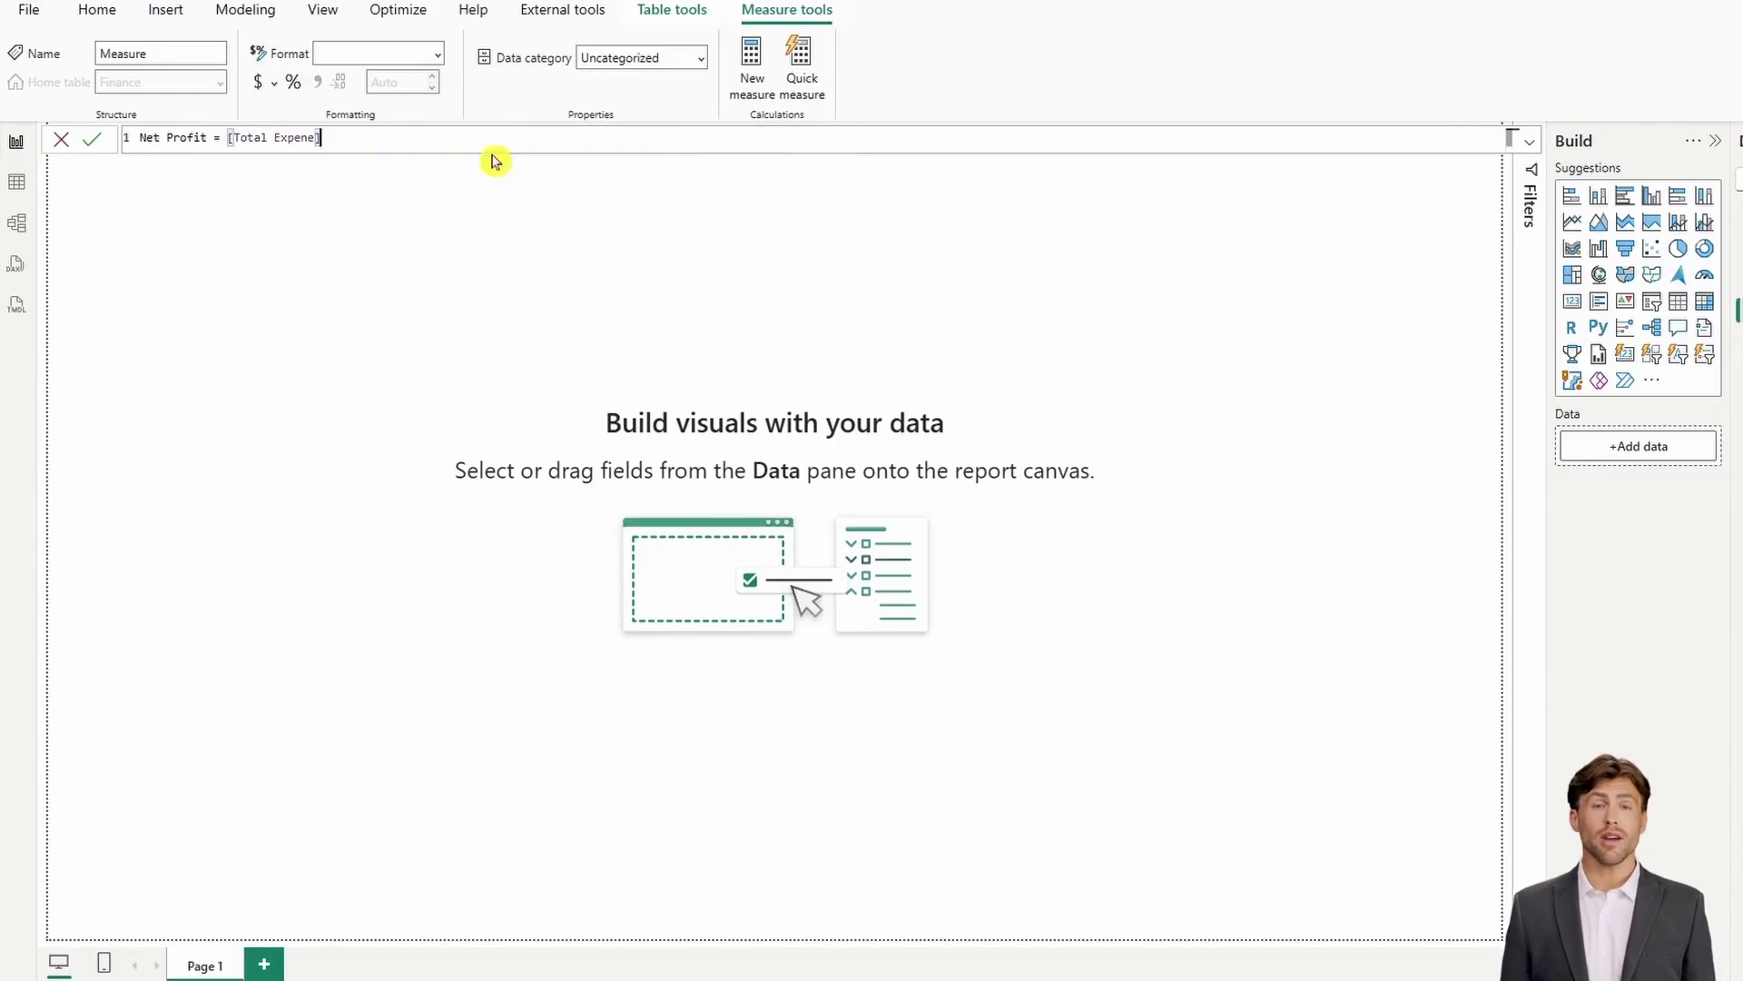
pyautogui.write('-tot')
pyautogui.click(494, 175)
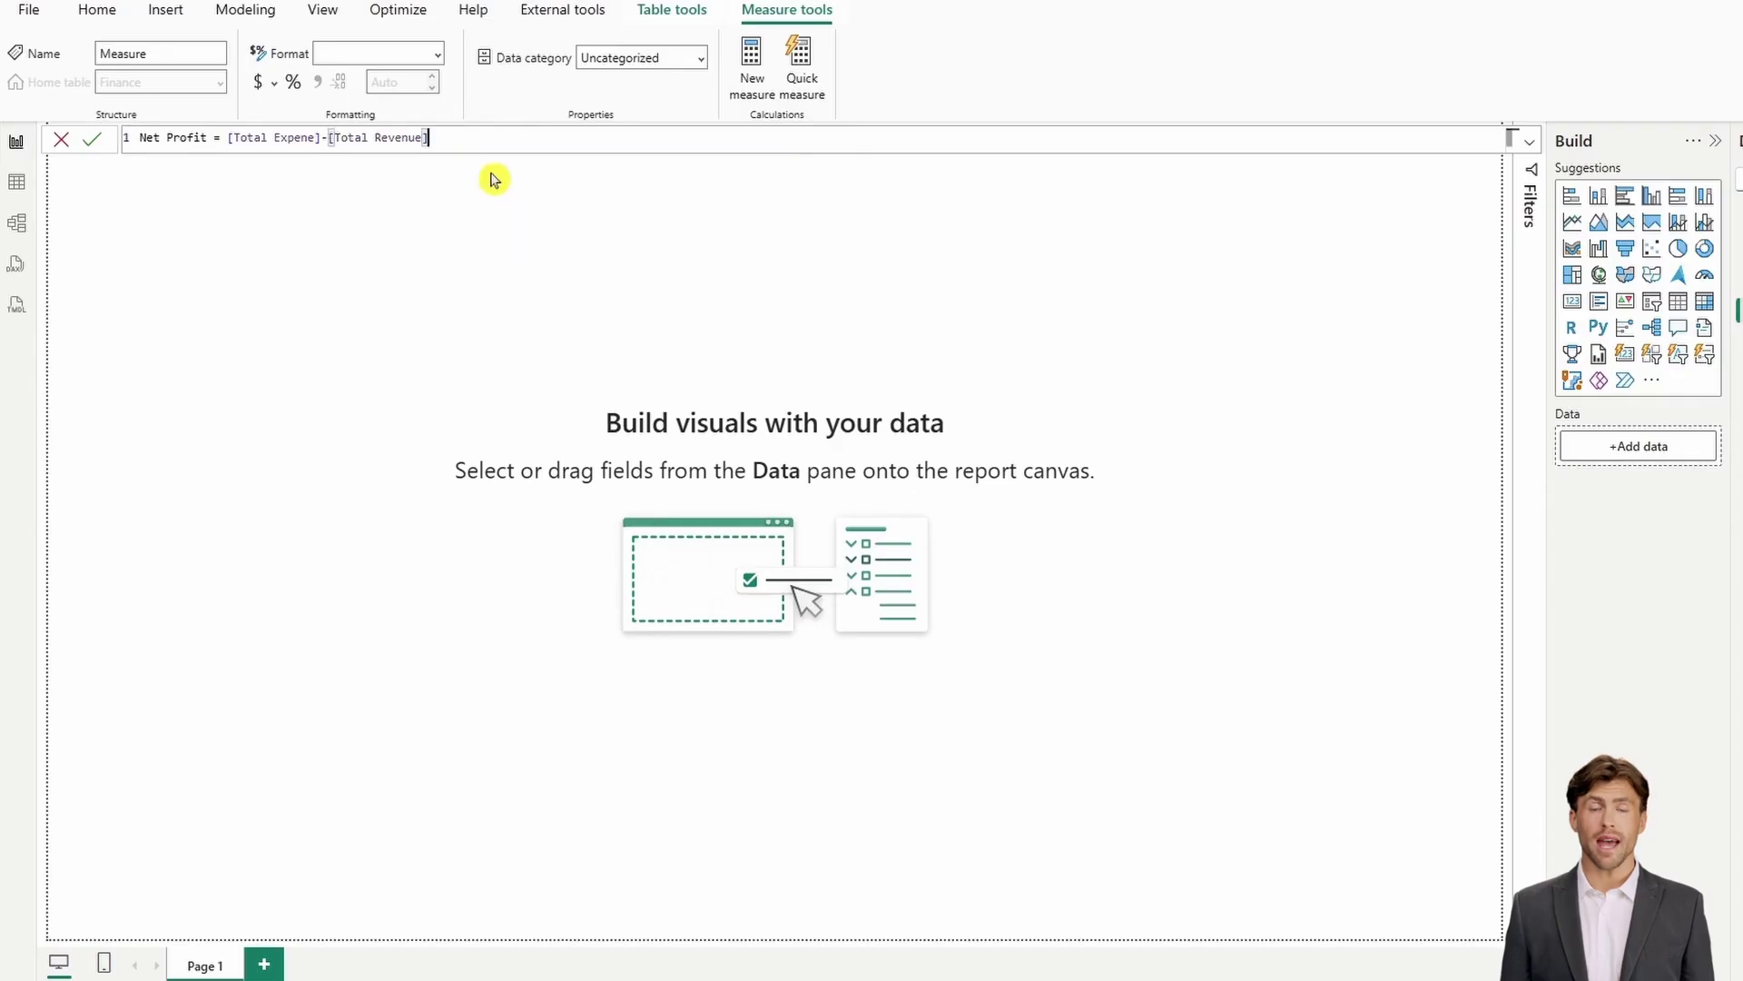
pyautogui.press('Return')
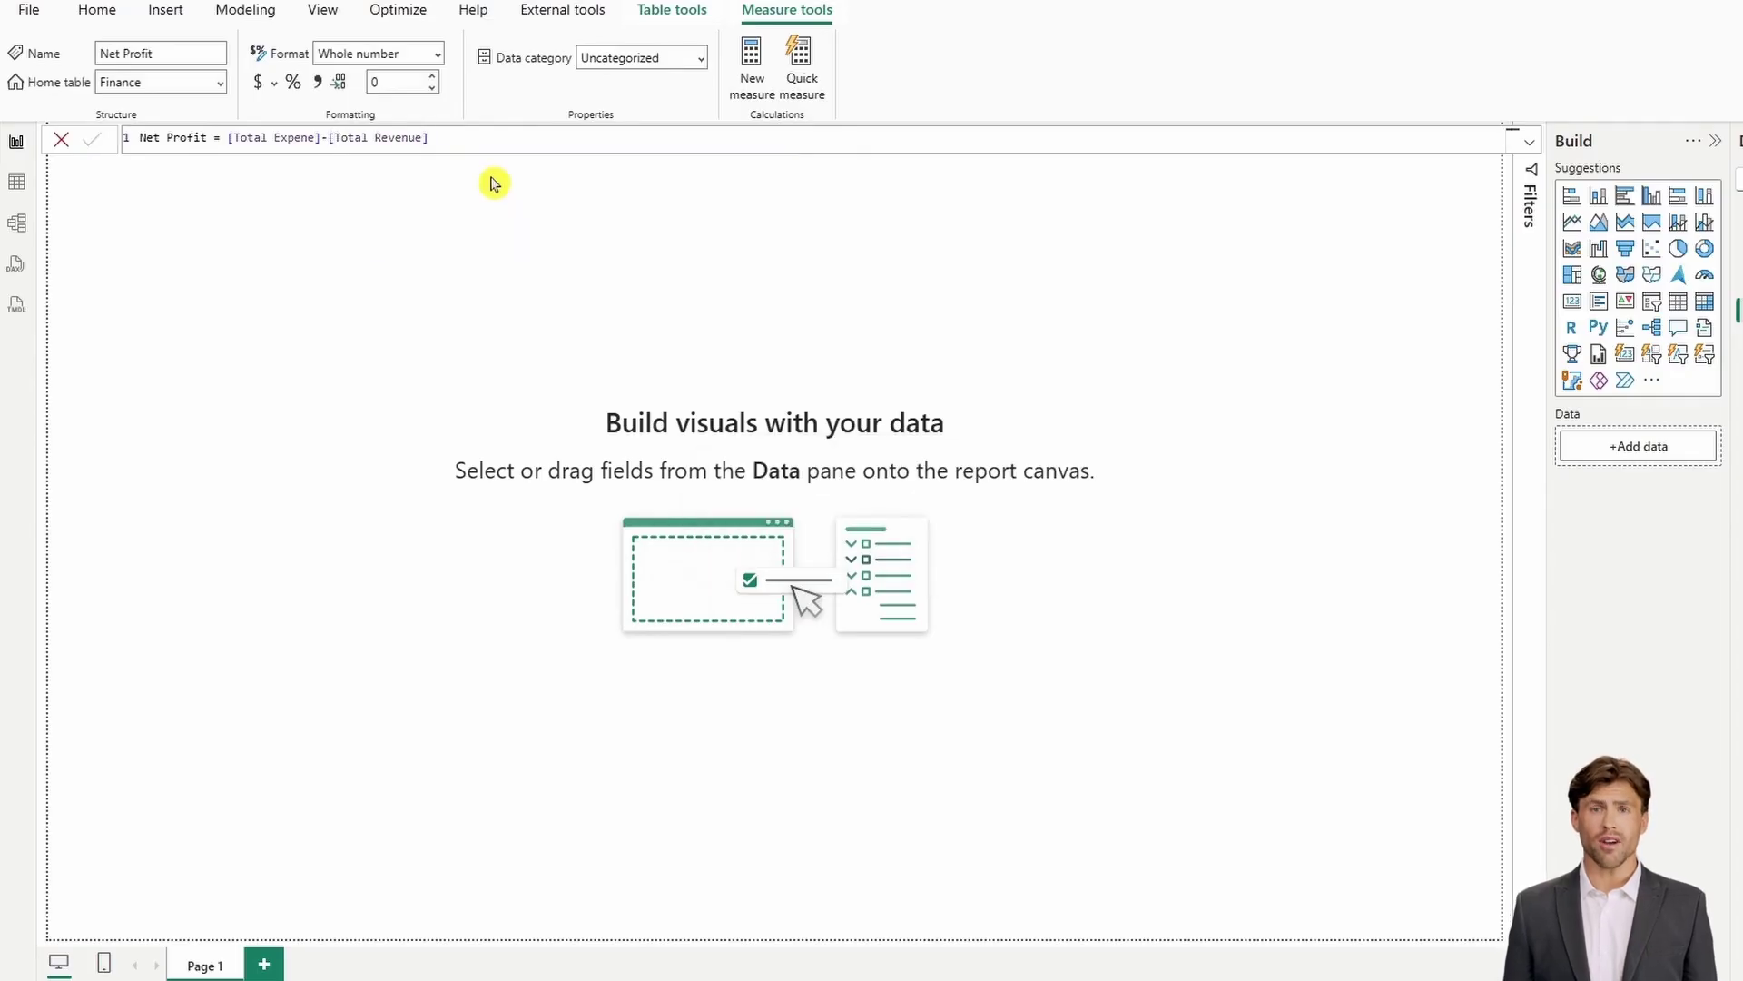
# Create another Finance measure, Profit Margin = DIVIDE([Net Profit],[Total Revenue])
pyautogui.click(752, 73)
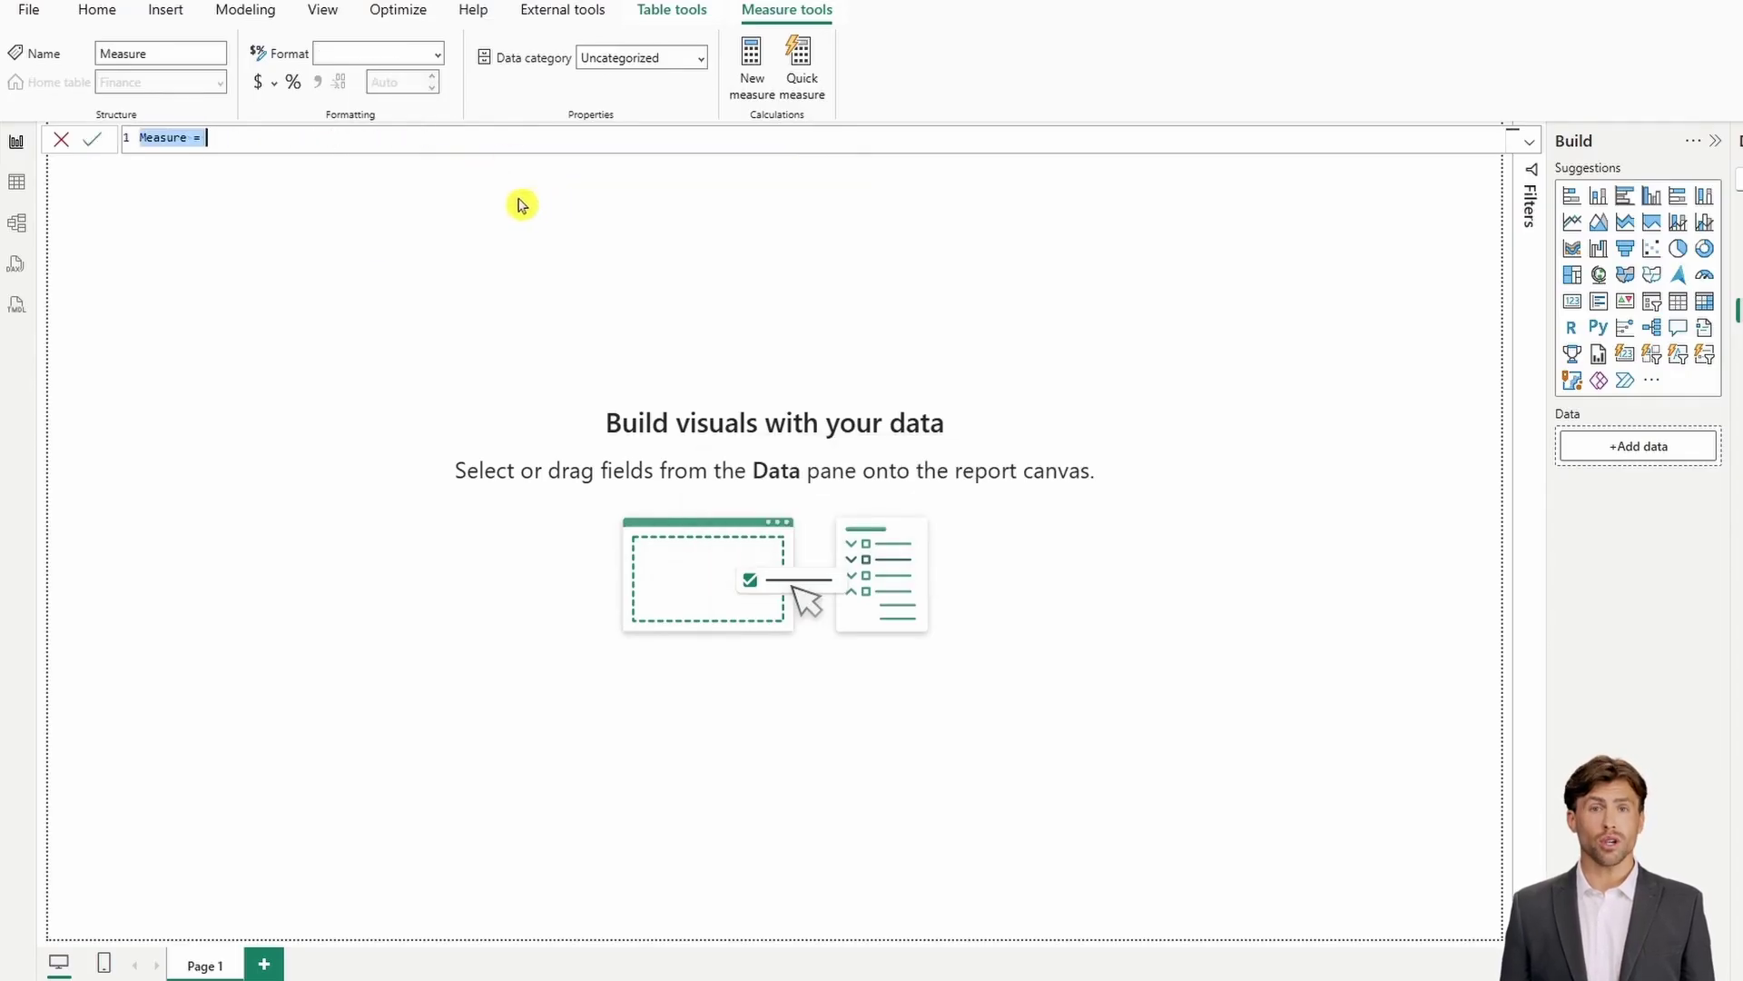
pyautogui.write('P')
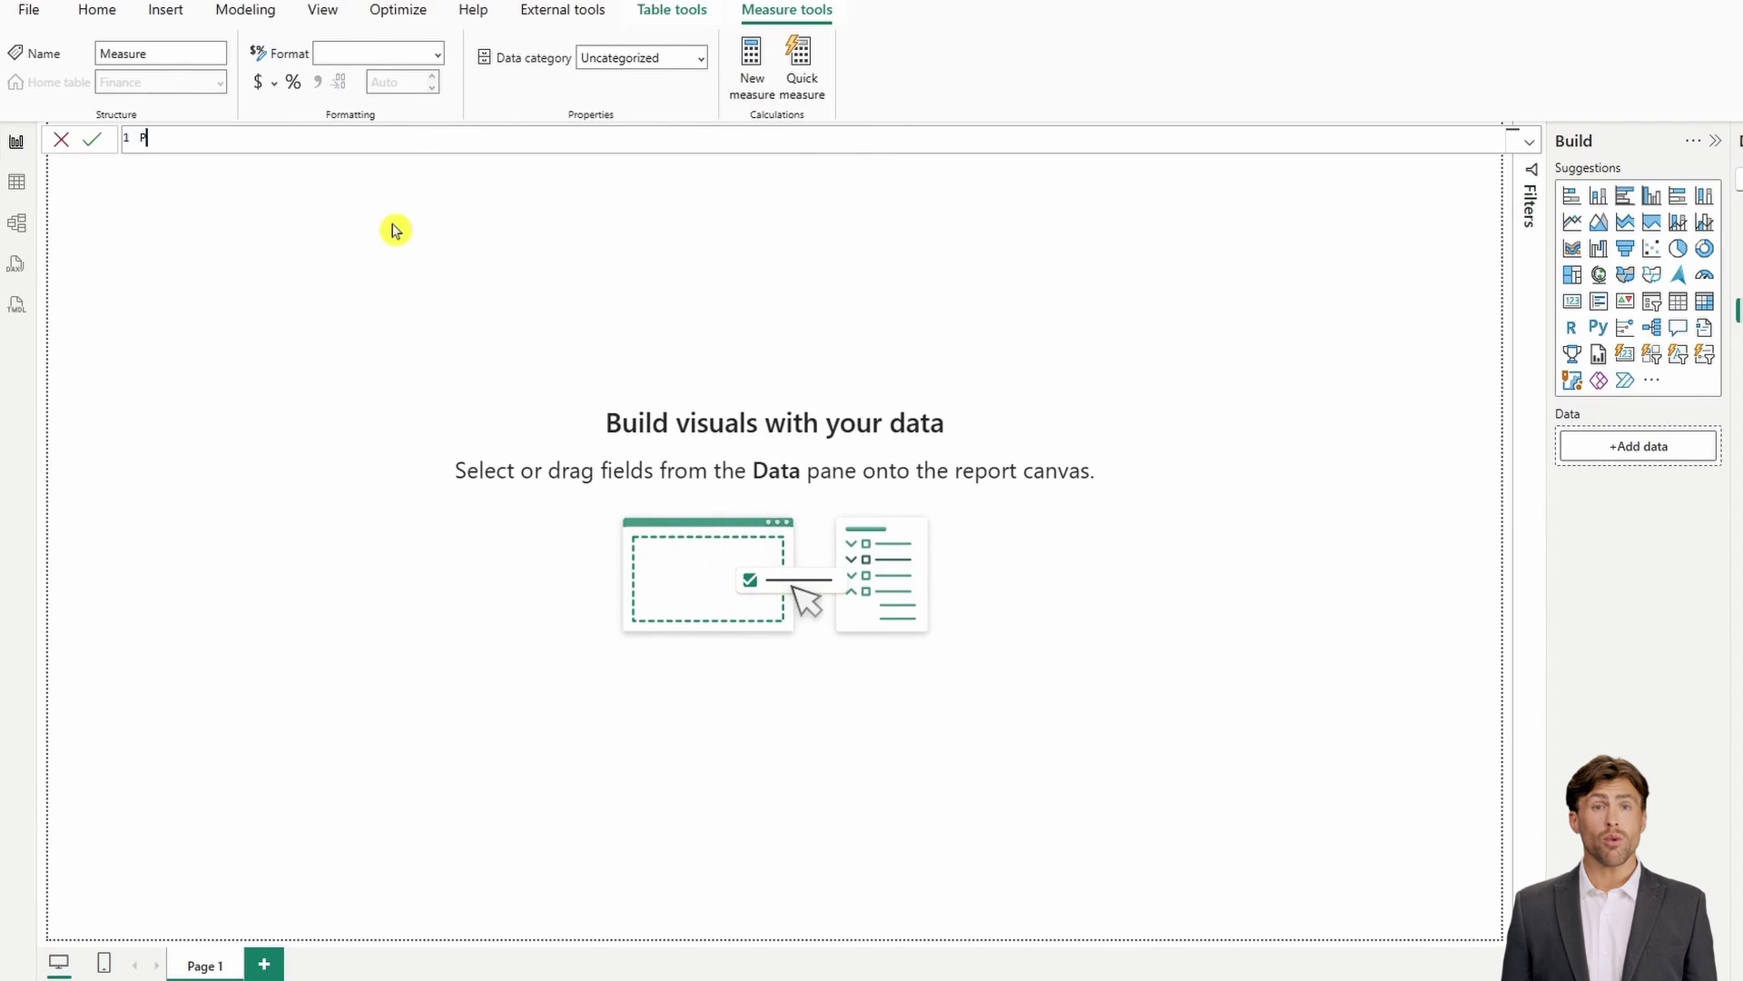
pyautogui.write('rofit Margin = divi')
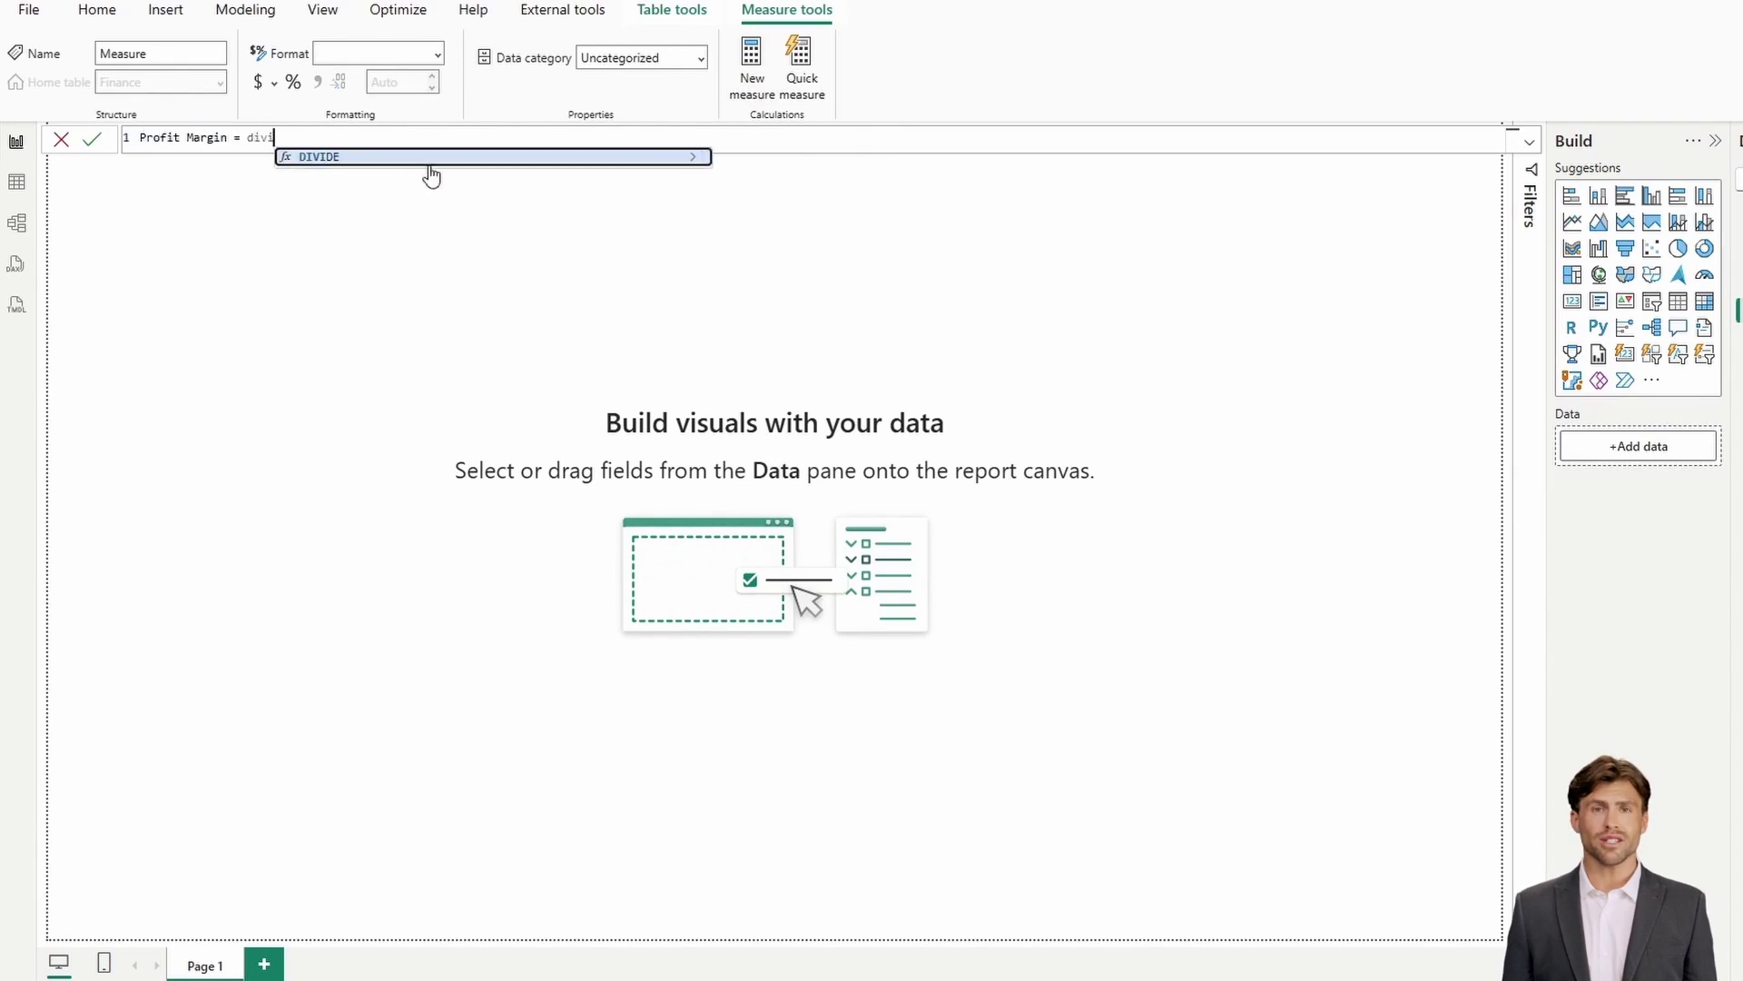
pyautogui.click(430, 165)
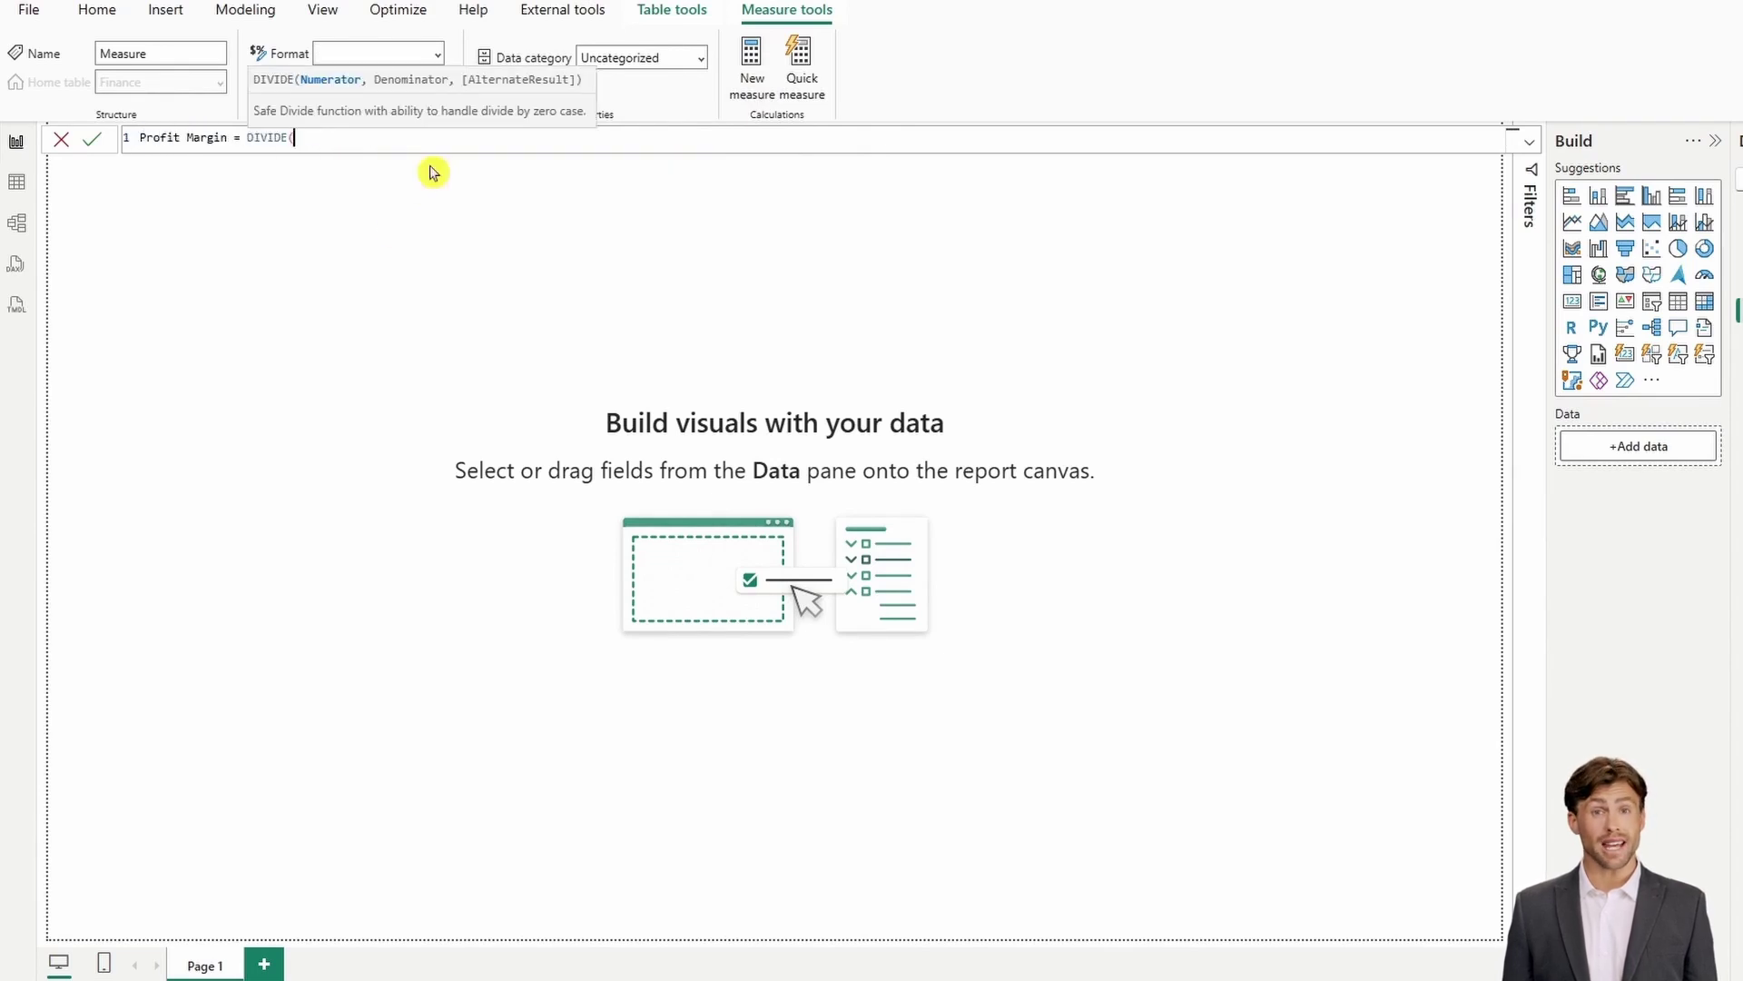
pyautogui.write('[Net')
pyautogui.click(454, 162)
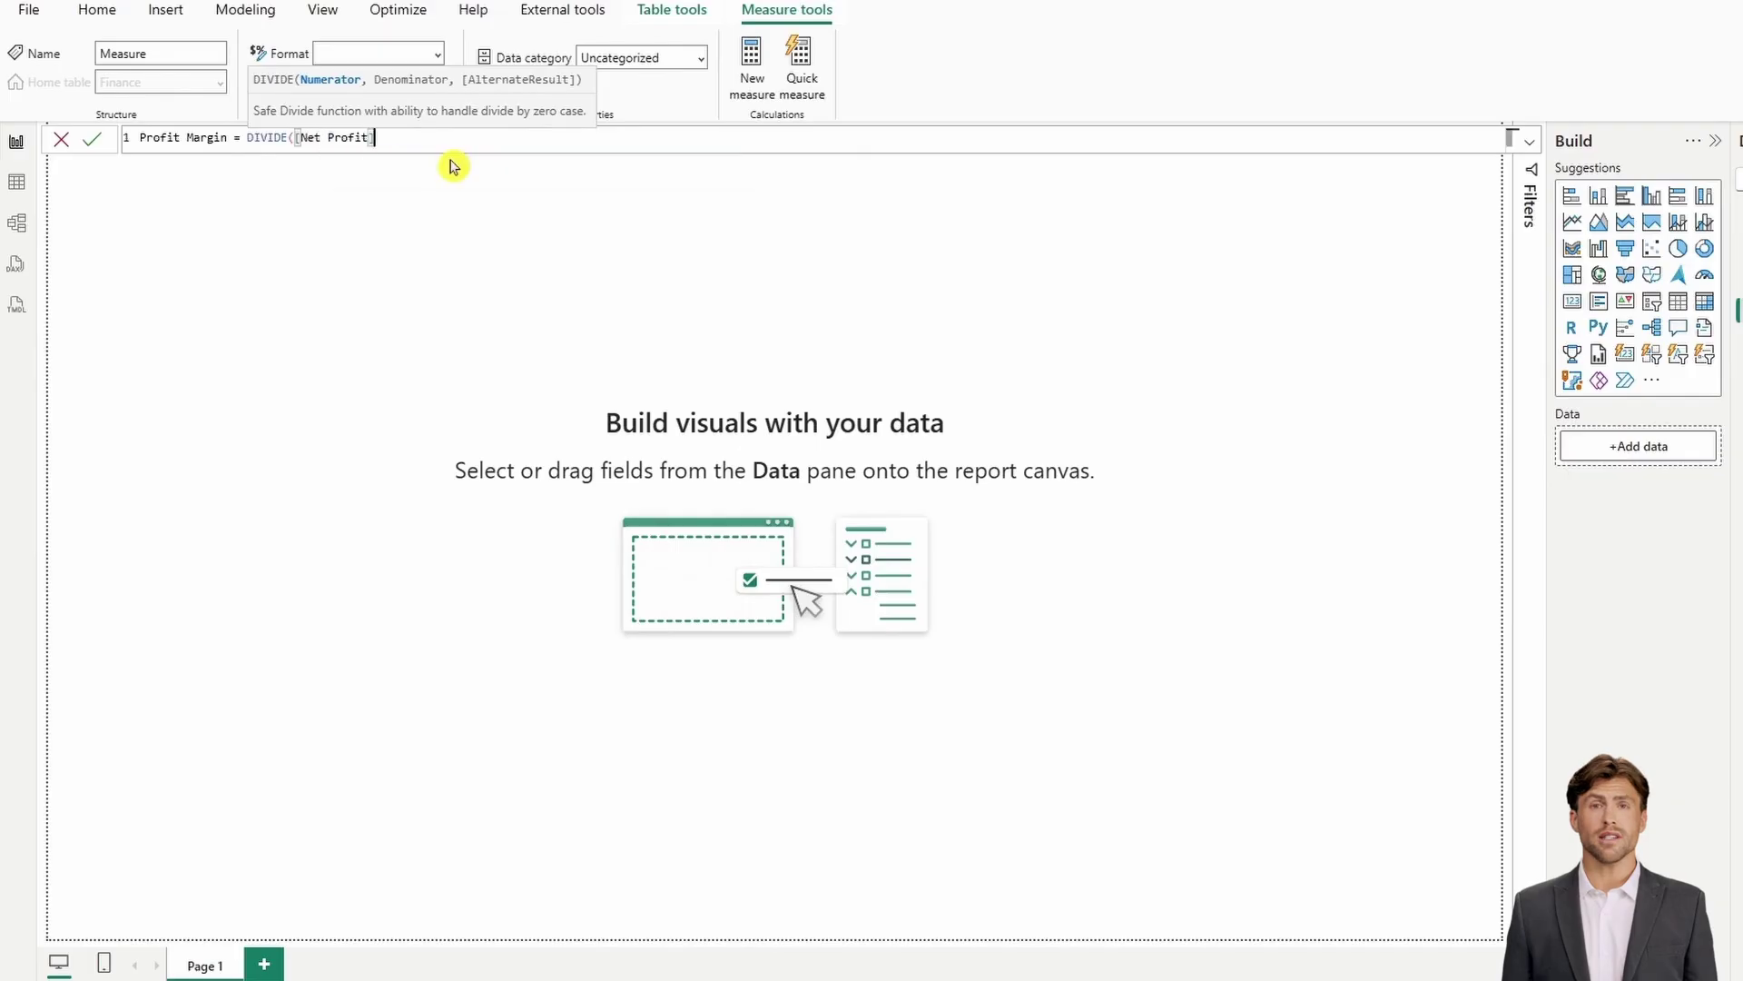
pyautogui.write(',[')
pyautogui.click(460, 174)
pyautogui.write(')')
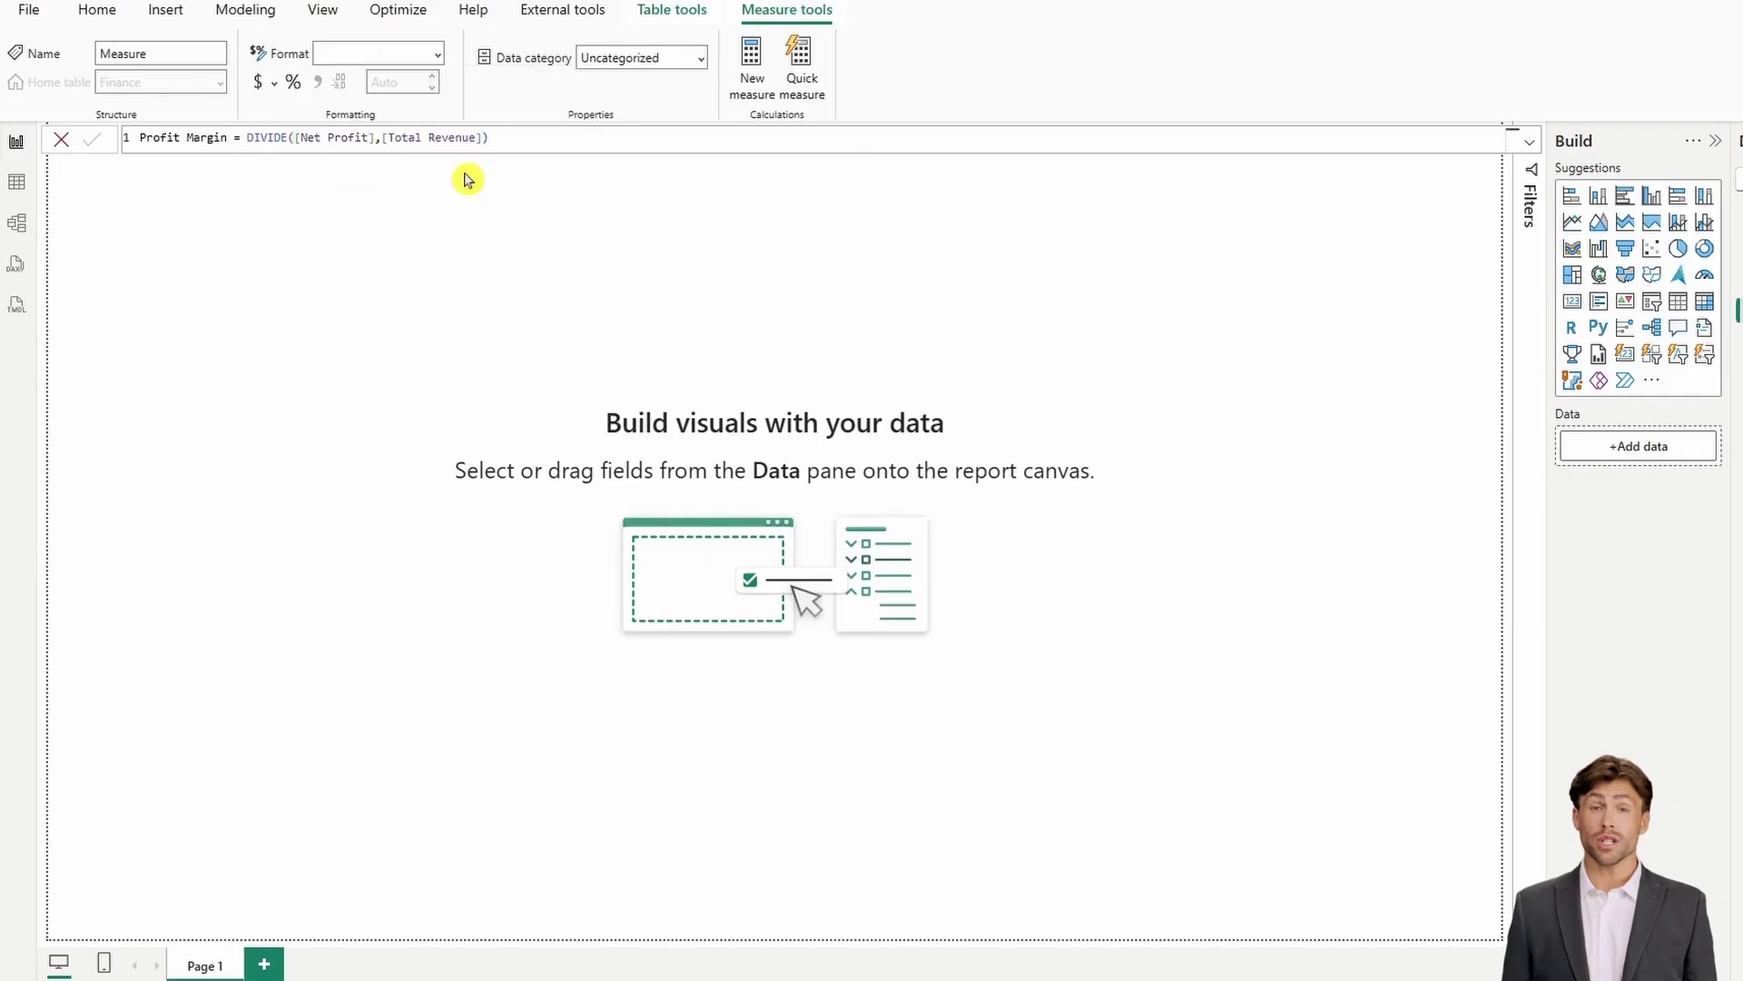
pyautogui.press('Return')
# Set the Profit Margin measure's number format to Percentage
pyautogui.click(427, 54)
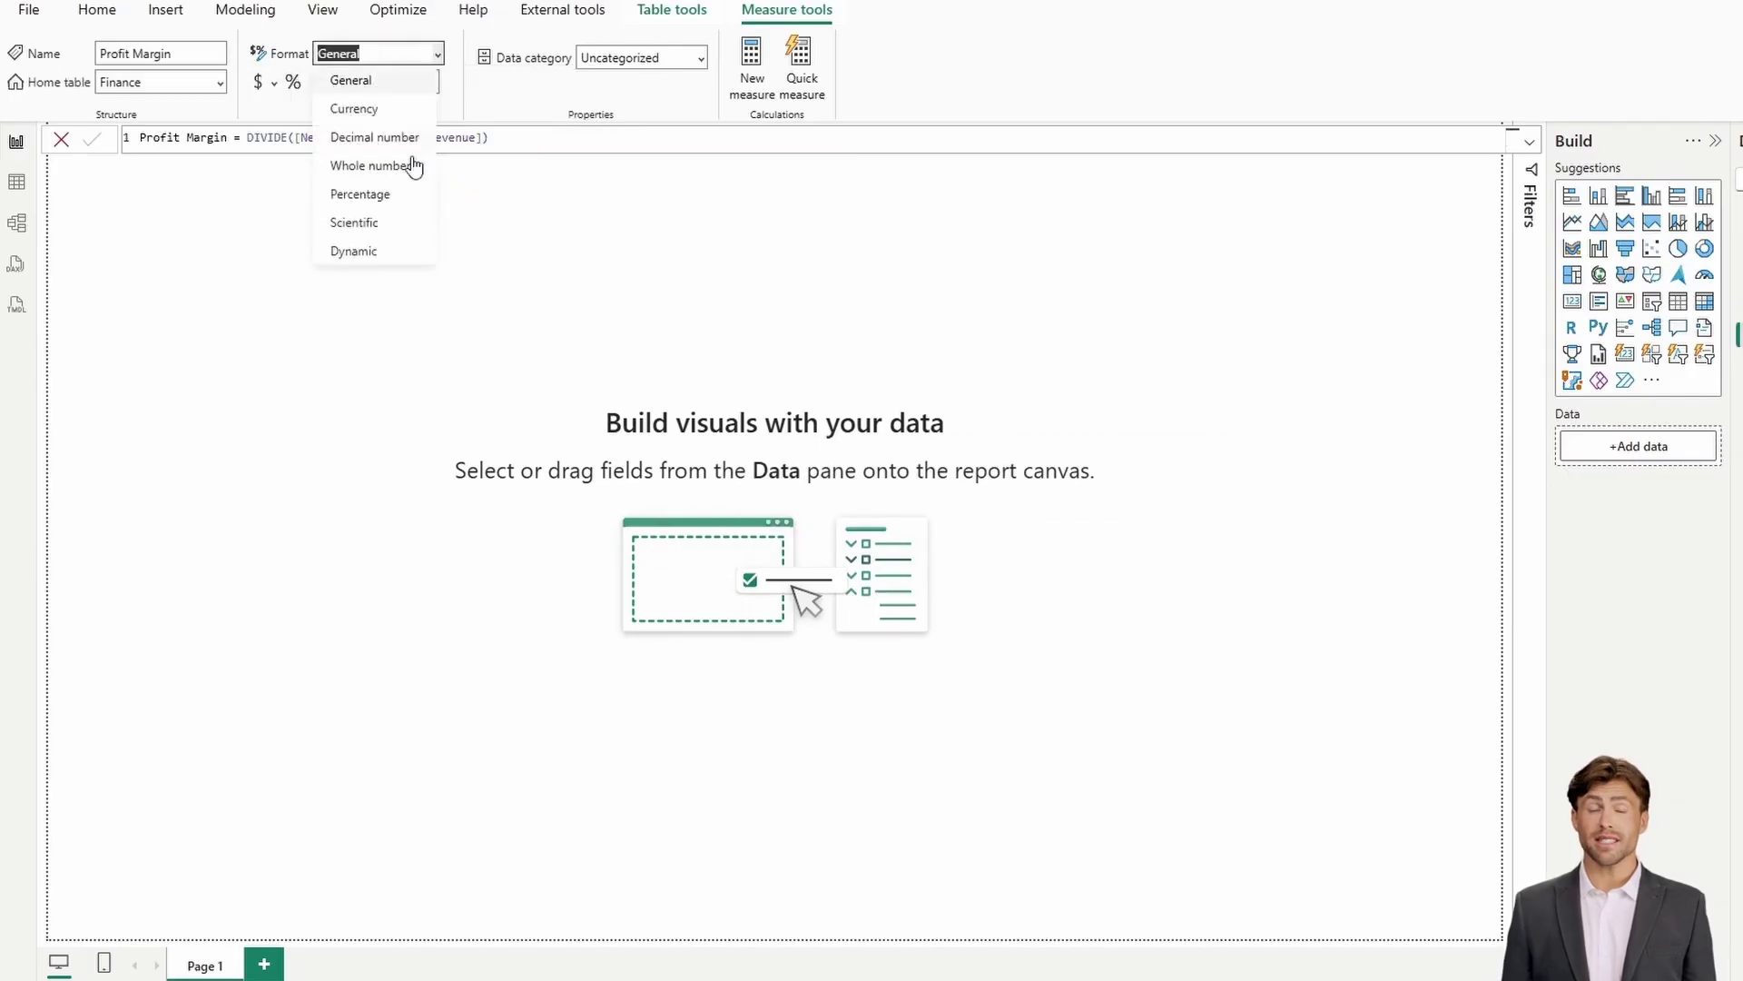
pyautogui.click(400, 195)
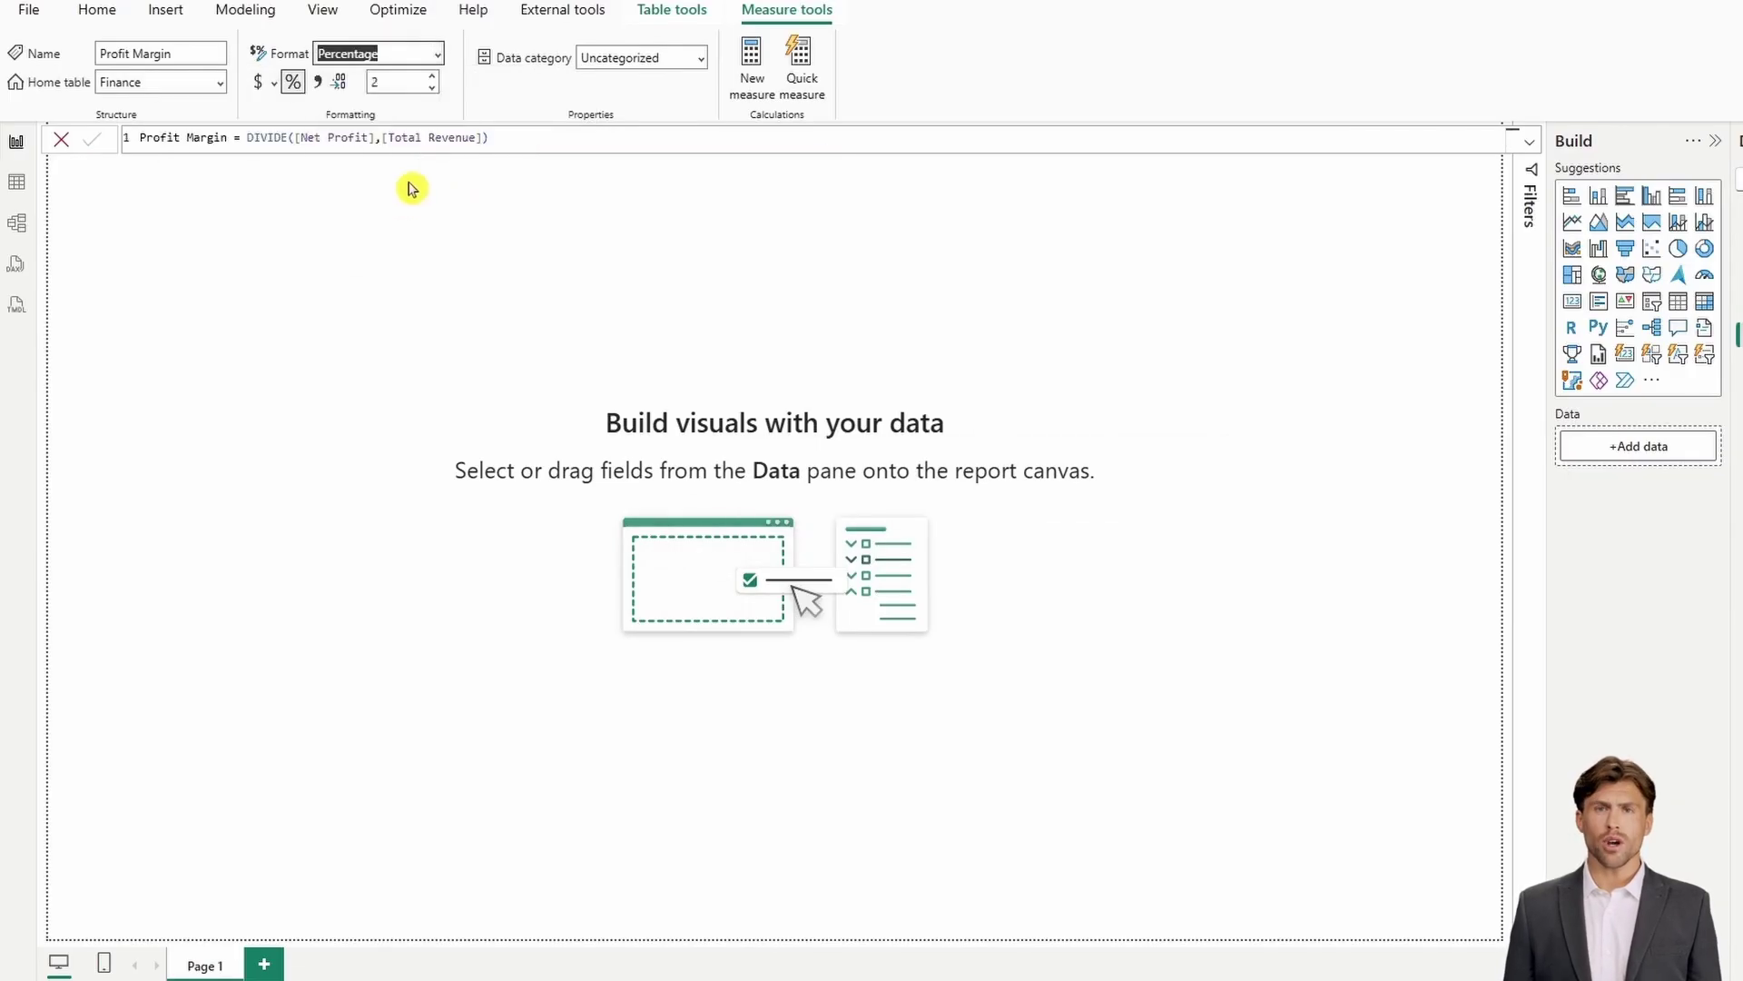
pyautogui.click(625, 235)
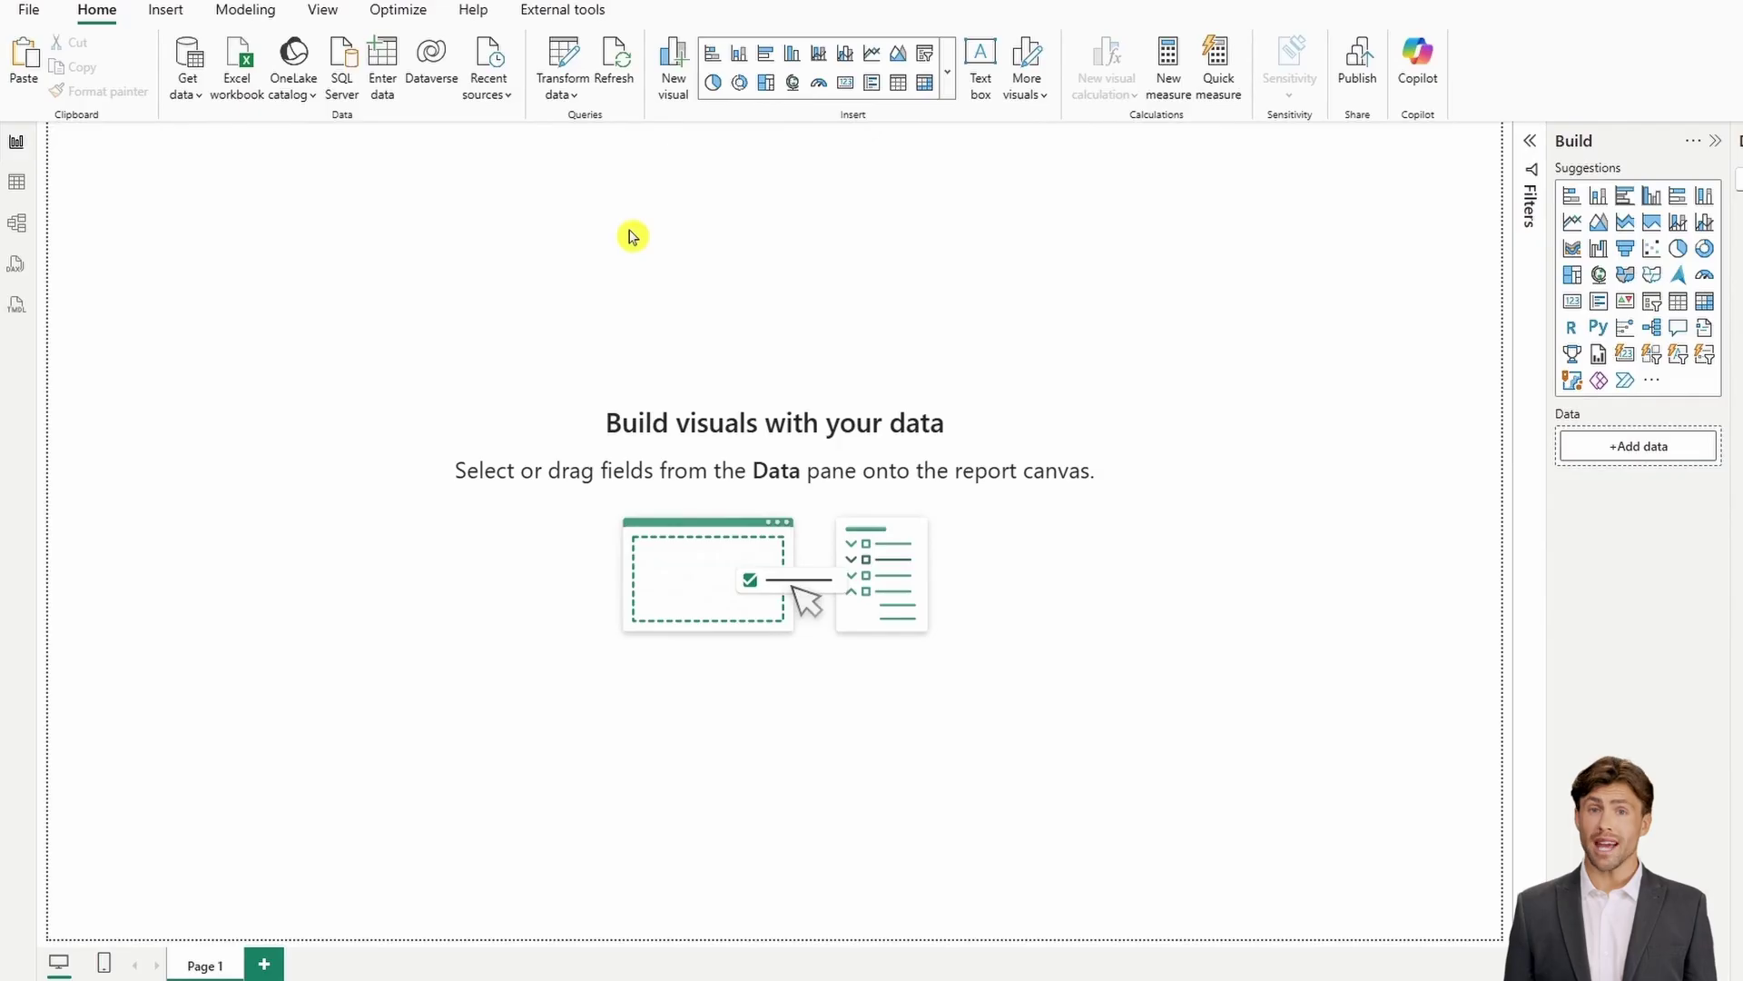
# Set the report page's wallpaper color to black
pyautogui.click(1256, 432)
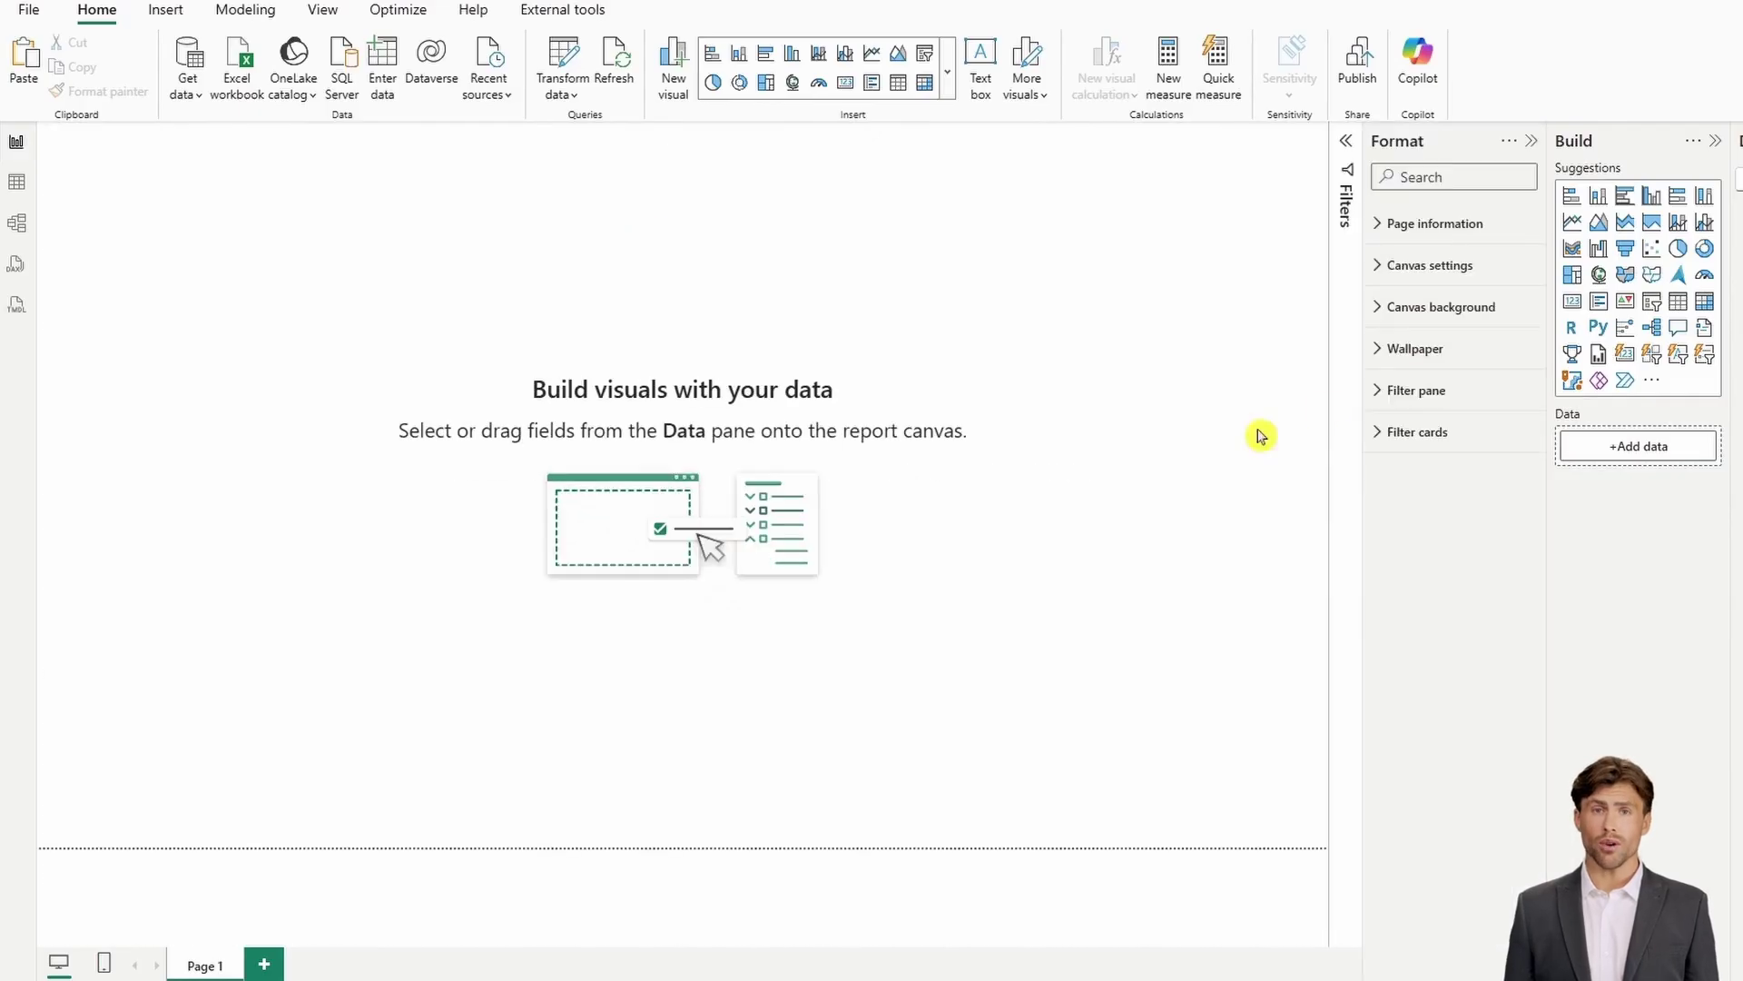
pyautogui.click(1414, 348)
pyautogui.click(1407, 417)
pyautogui.click(1435, 489)
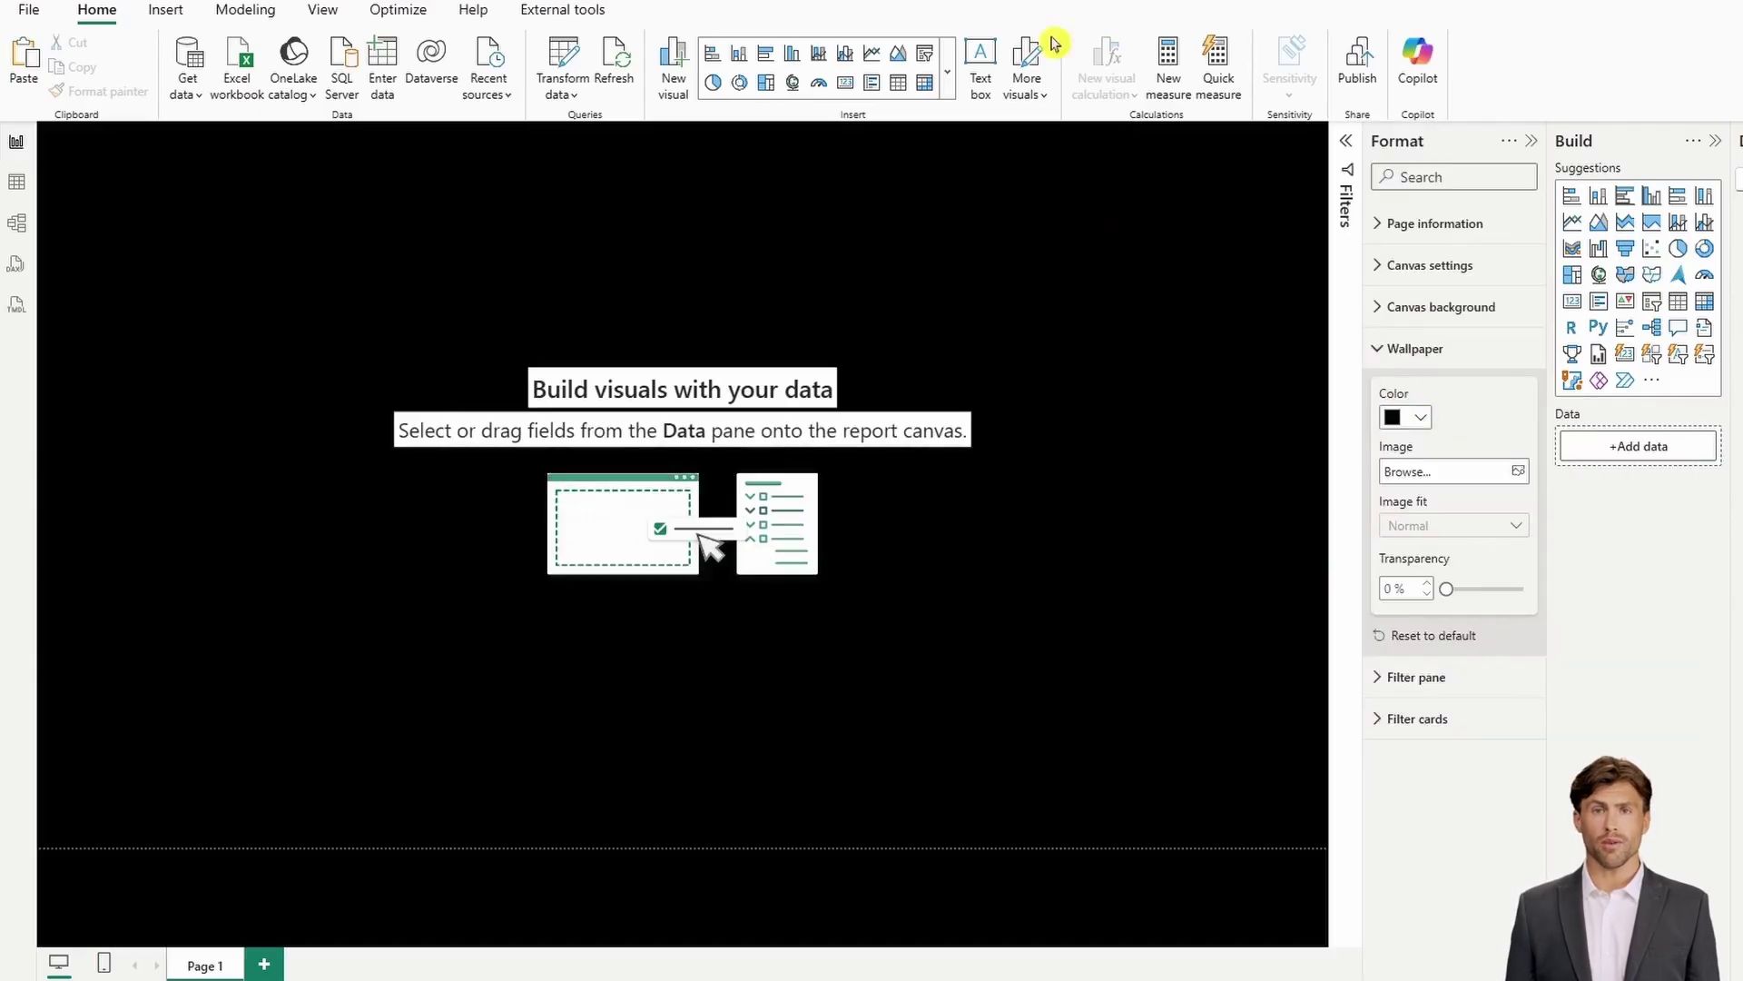
# Add a text box to the report page with the title FINANCE P&L DASHBOARD
pyautogui.click(981, 64)
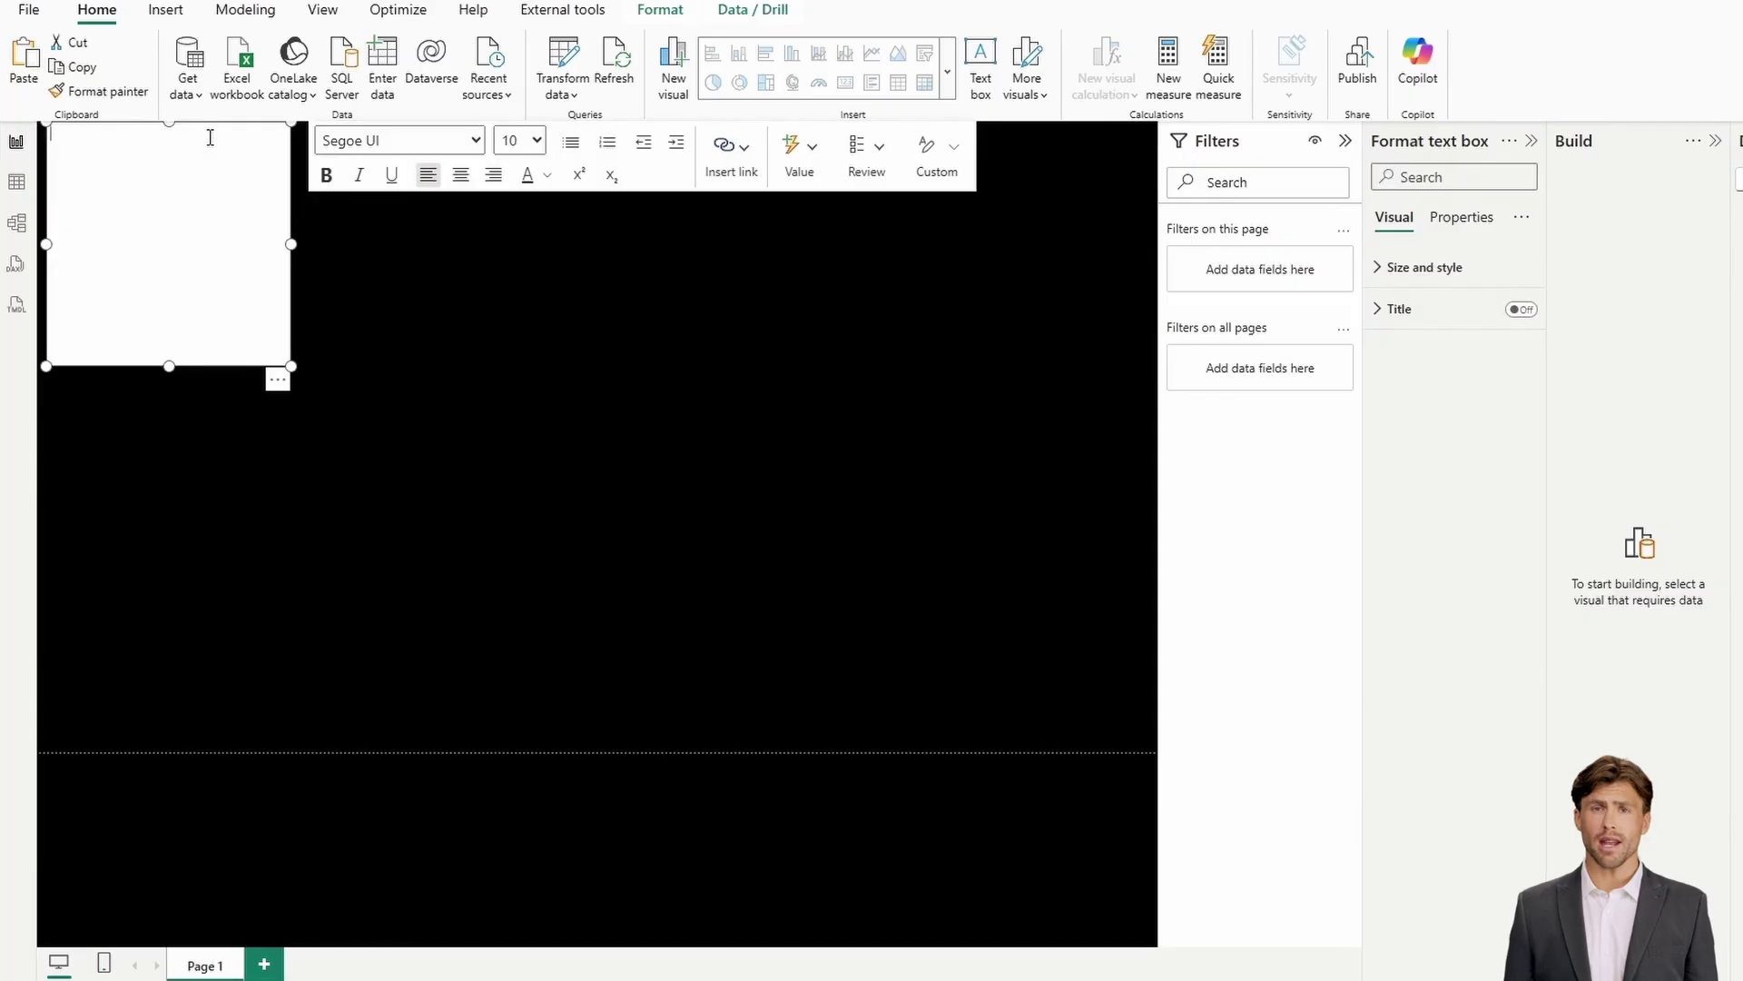
pyautogui.write('FIN')
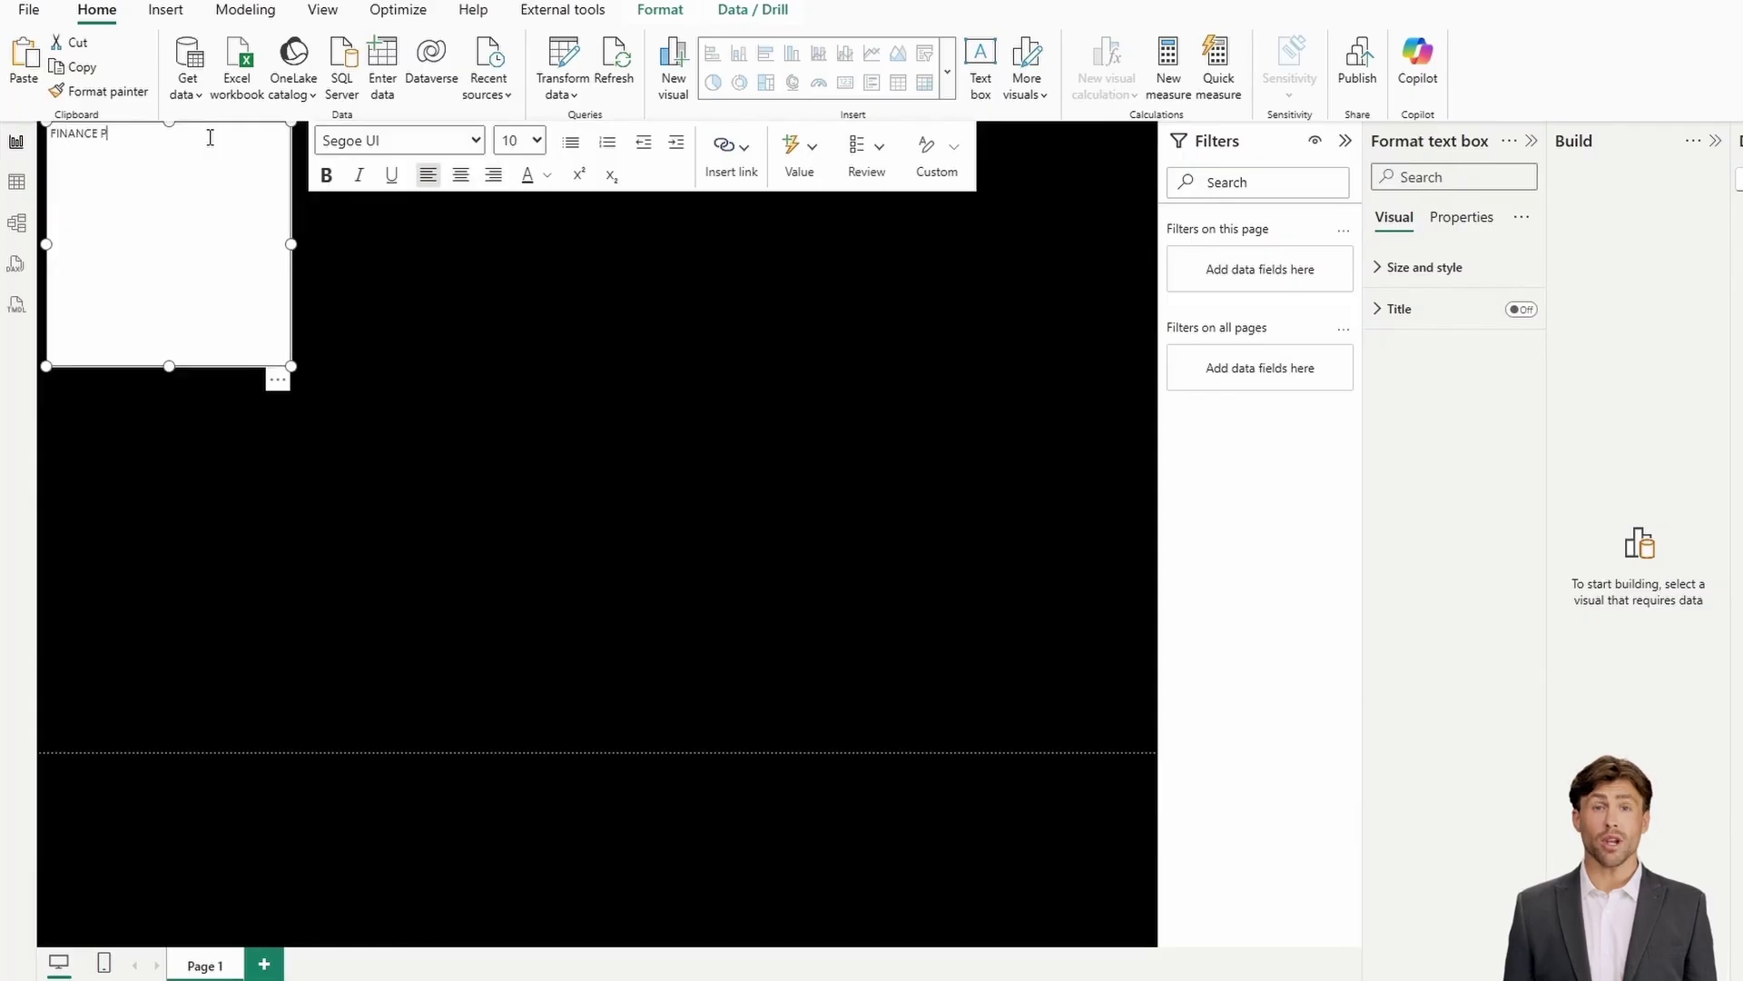
pyautogui.write('ANCE P')
pyautogui.write('&L DASHBOARD')
# Format the title text as bold, centered and size 28, and resize its text box into a wide, shallow single-line banner
pyautogui.moveTo(216, 133); pyautogui.dragTo(49, 134)
pyautogui.click(325, 176)
pyautogui.click(463, 177)
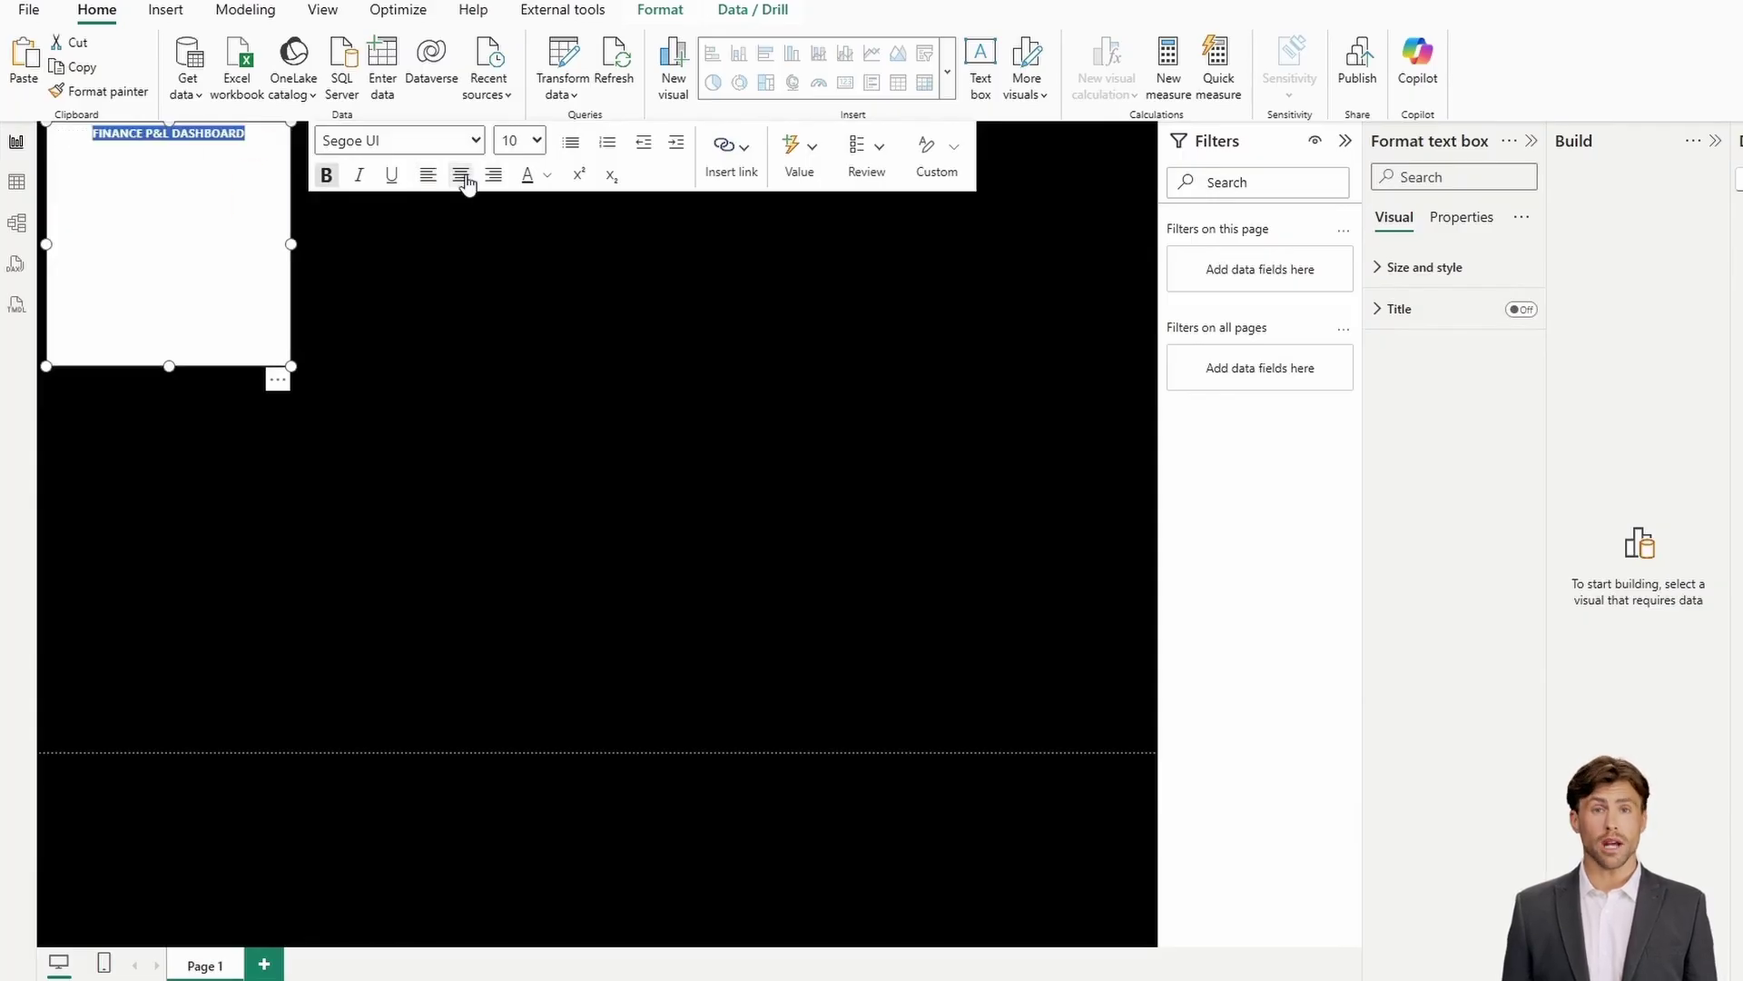
pyautogui.click(535, 146)
pyautogui.click(521, 483)
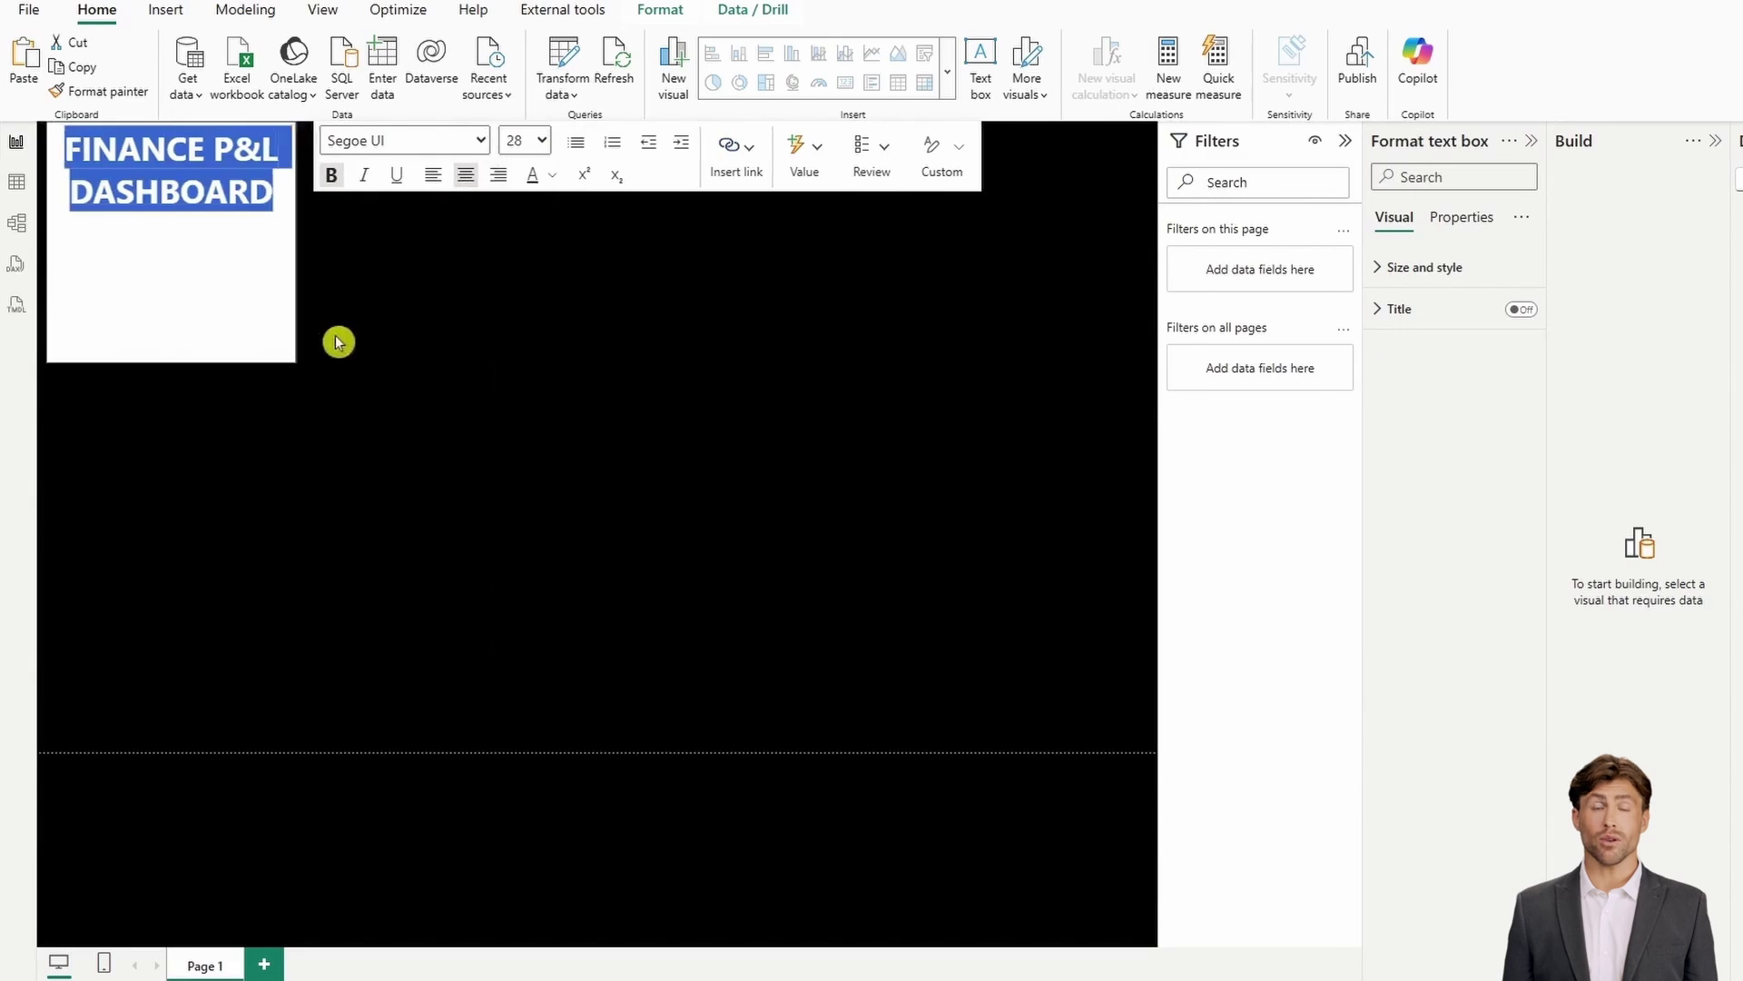
pyautogui.moveTo(290, 366); pyautogui.dragTo(734, 184)
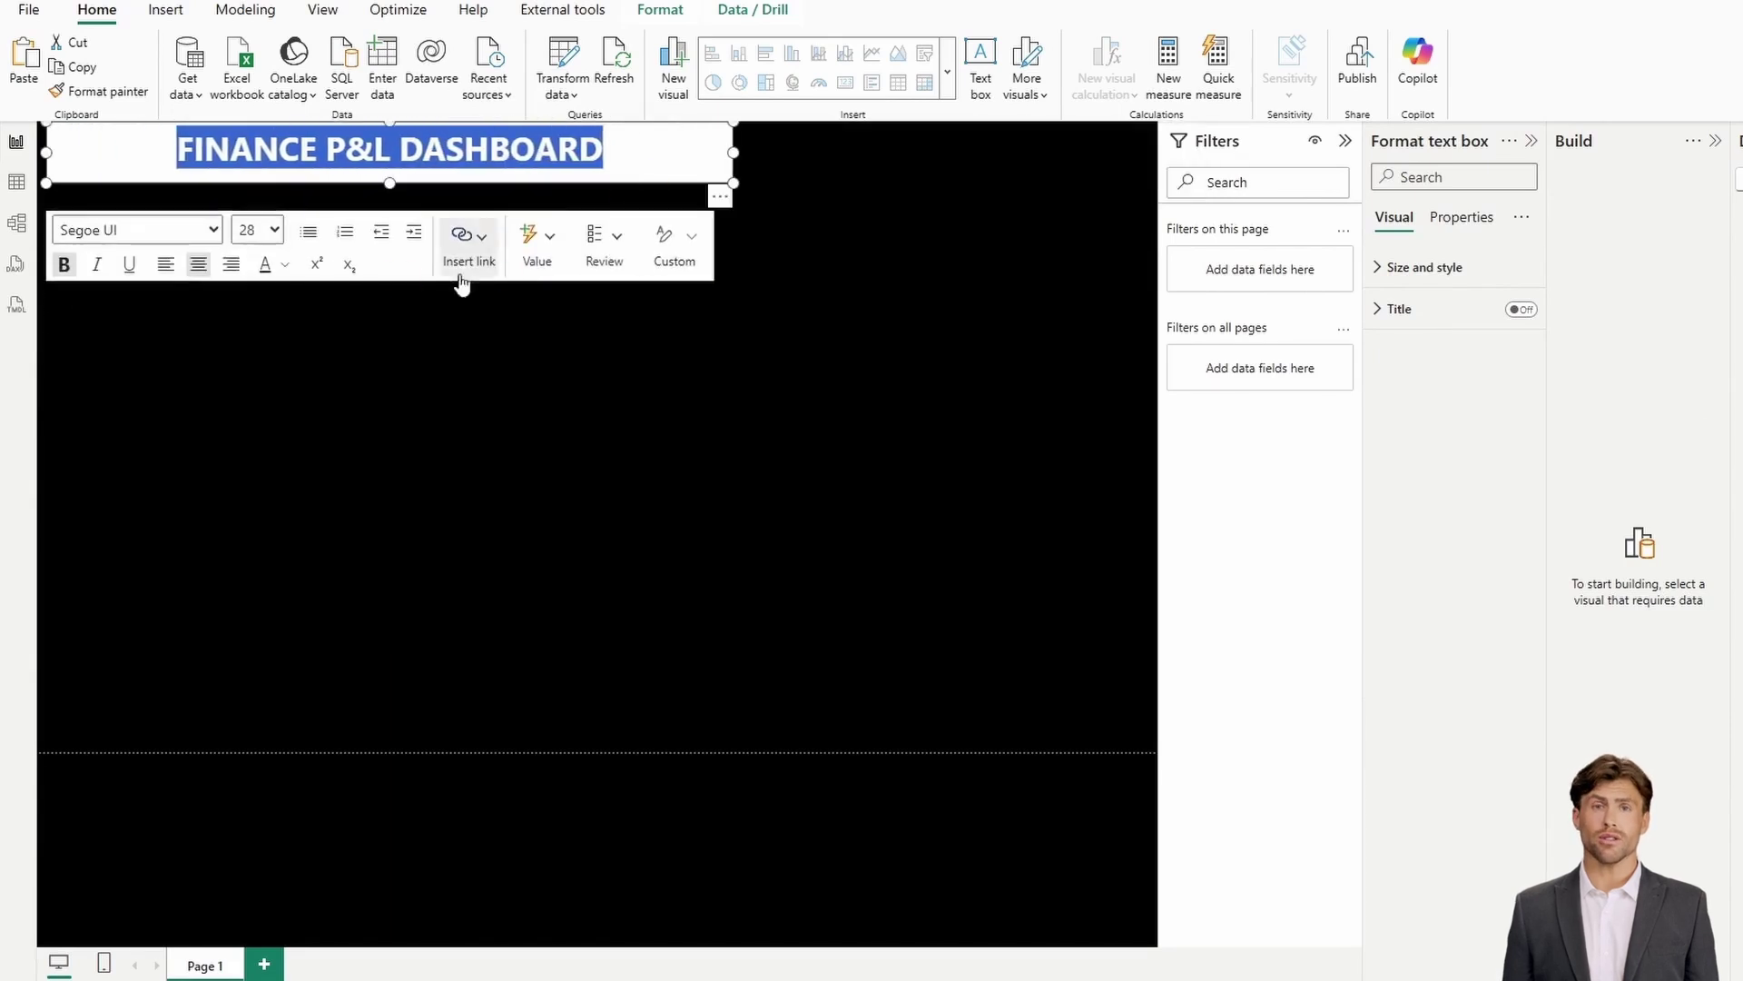
# Give the dashboard title white text with no text box background, and center its text box at the page's upper edge
pyautogui.click(285, 264)
pyautogui.click(306, 337)
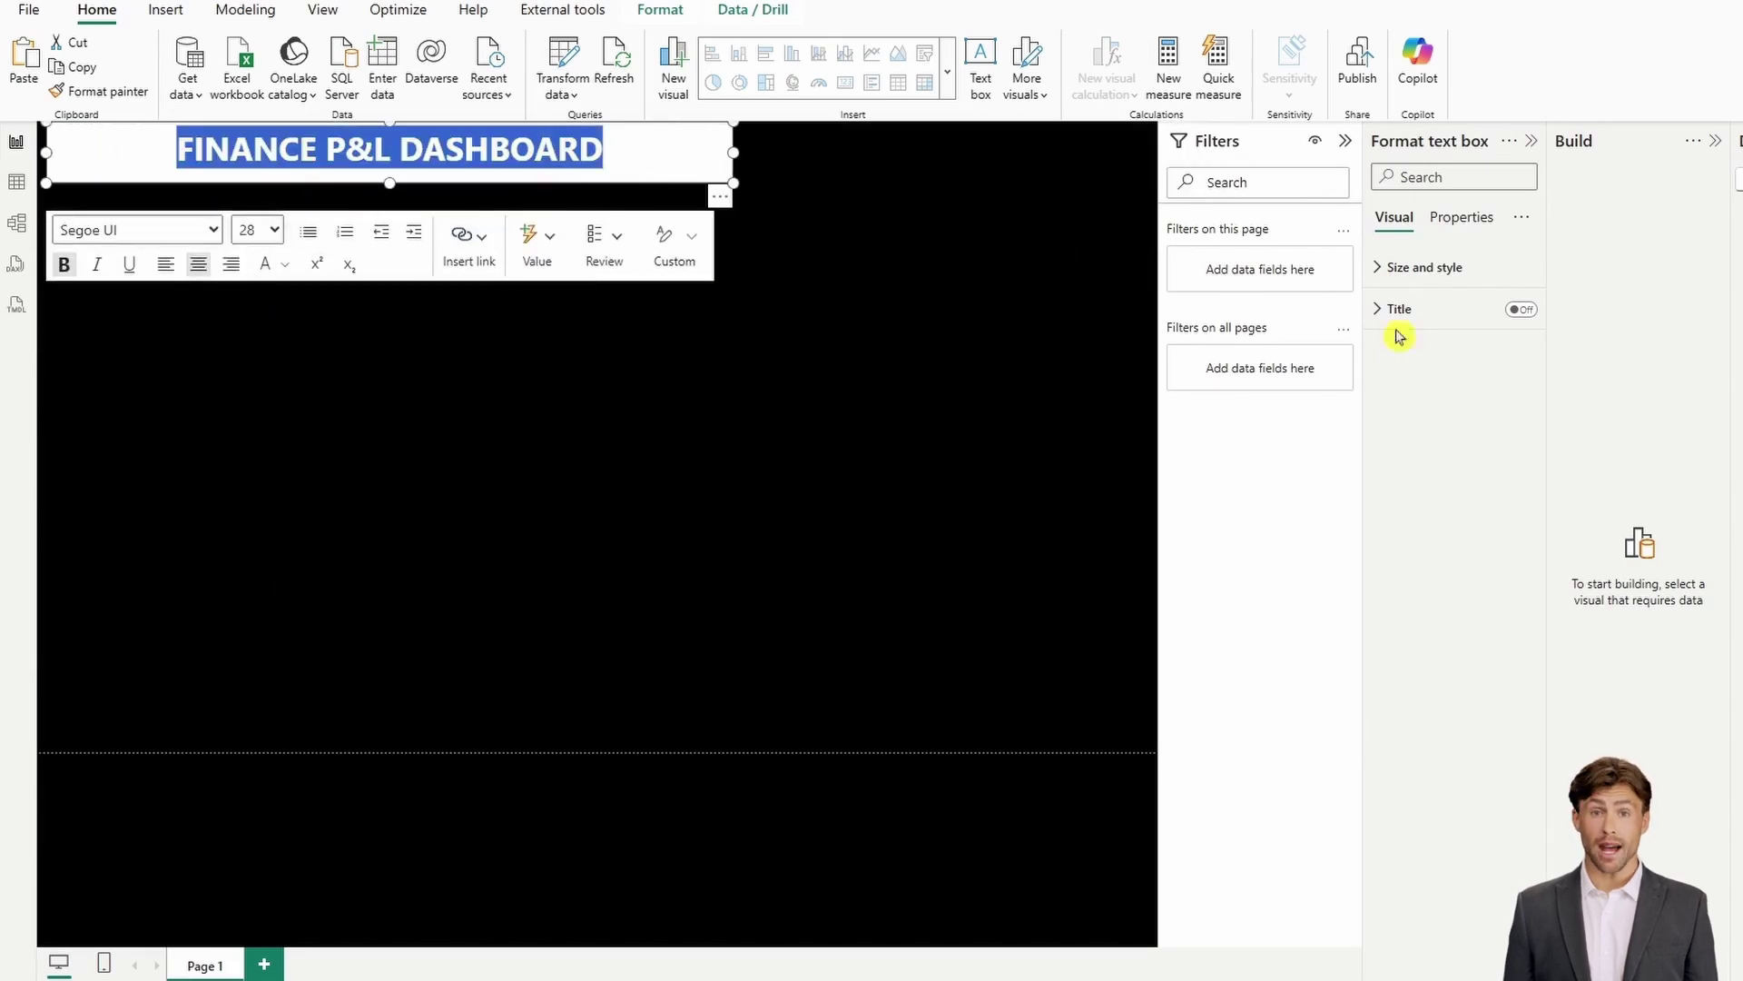
pyautogui.click(1424, 267)
pyautogui.click(1512, 654)
pyautogui.moveTo(653, 183); pyautogui.dragTo(858, 180)
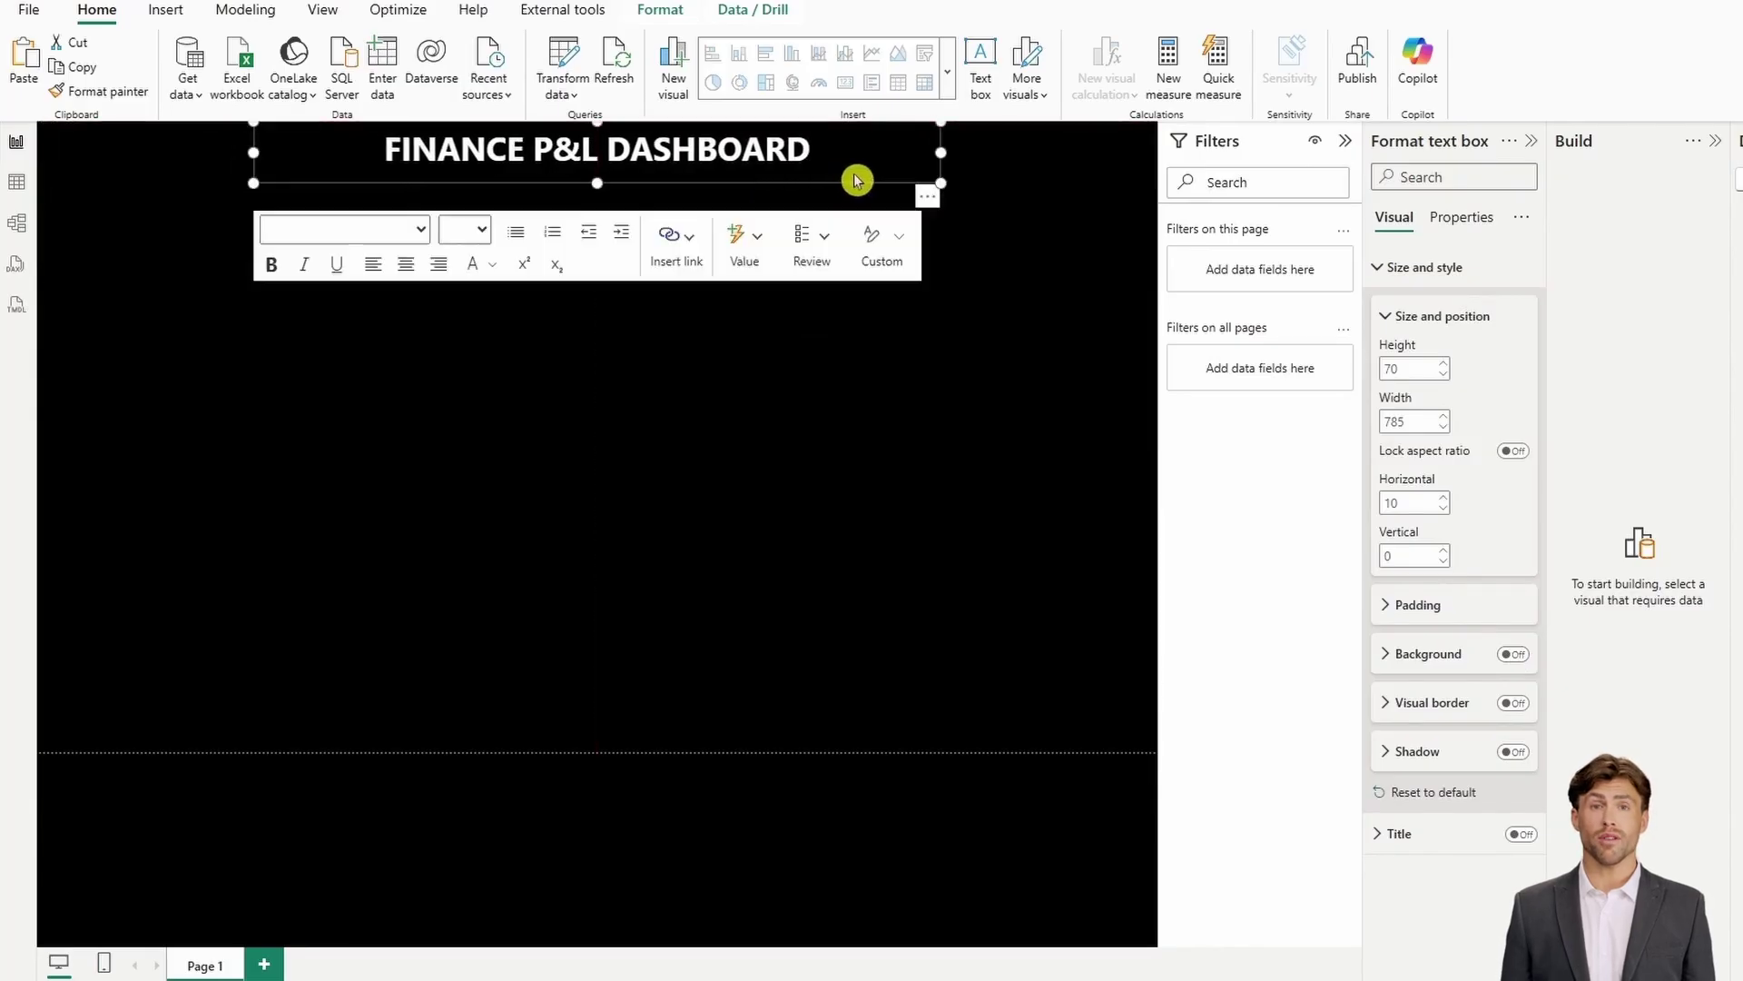
pyautogui.click(748, 414)
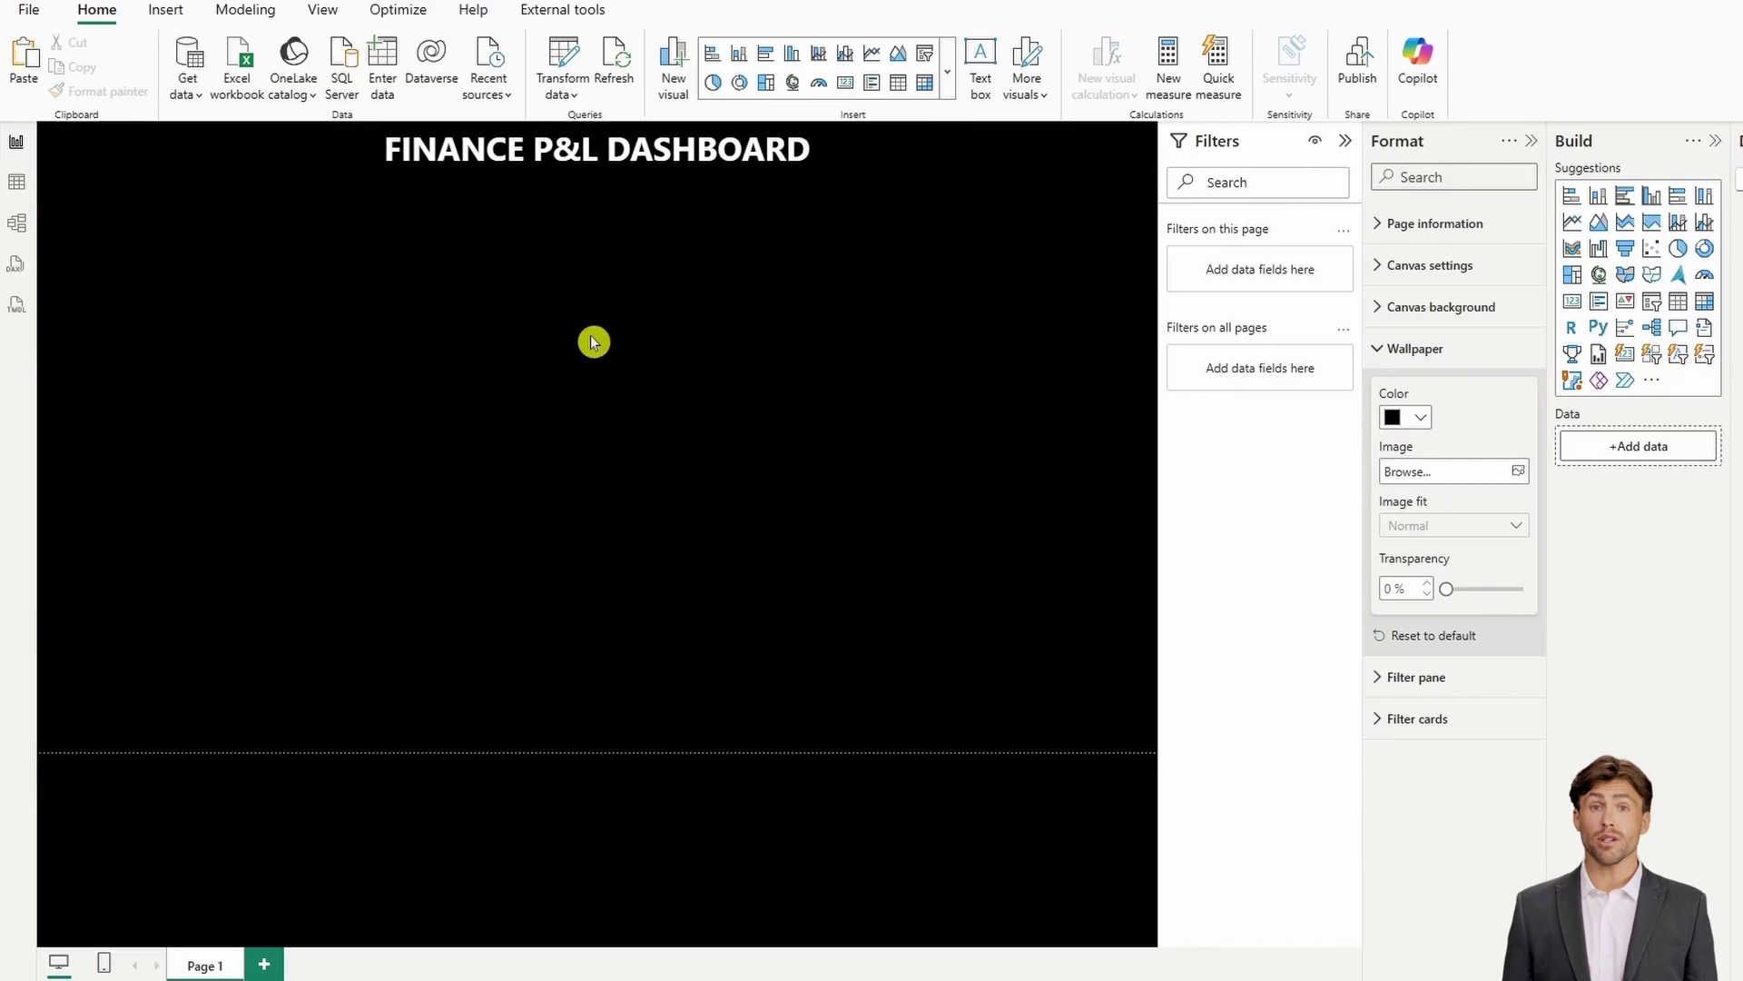
# Add a card visual showing the Total Revenue measure and format that measure as Currency
pyautogui.click(1572, 300)
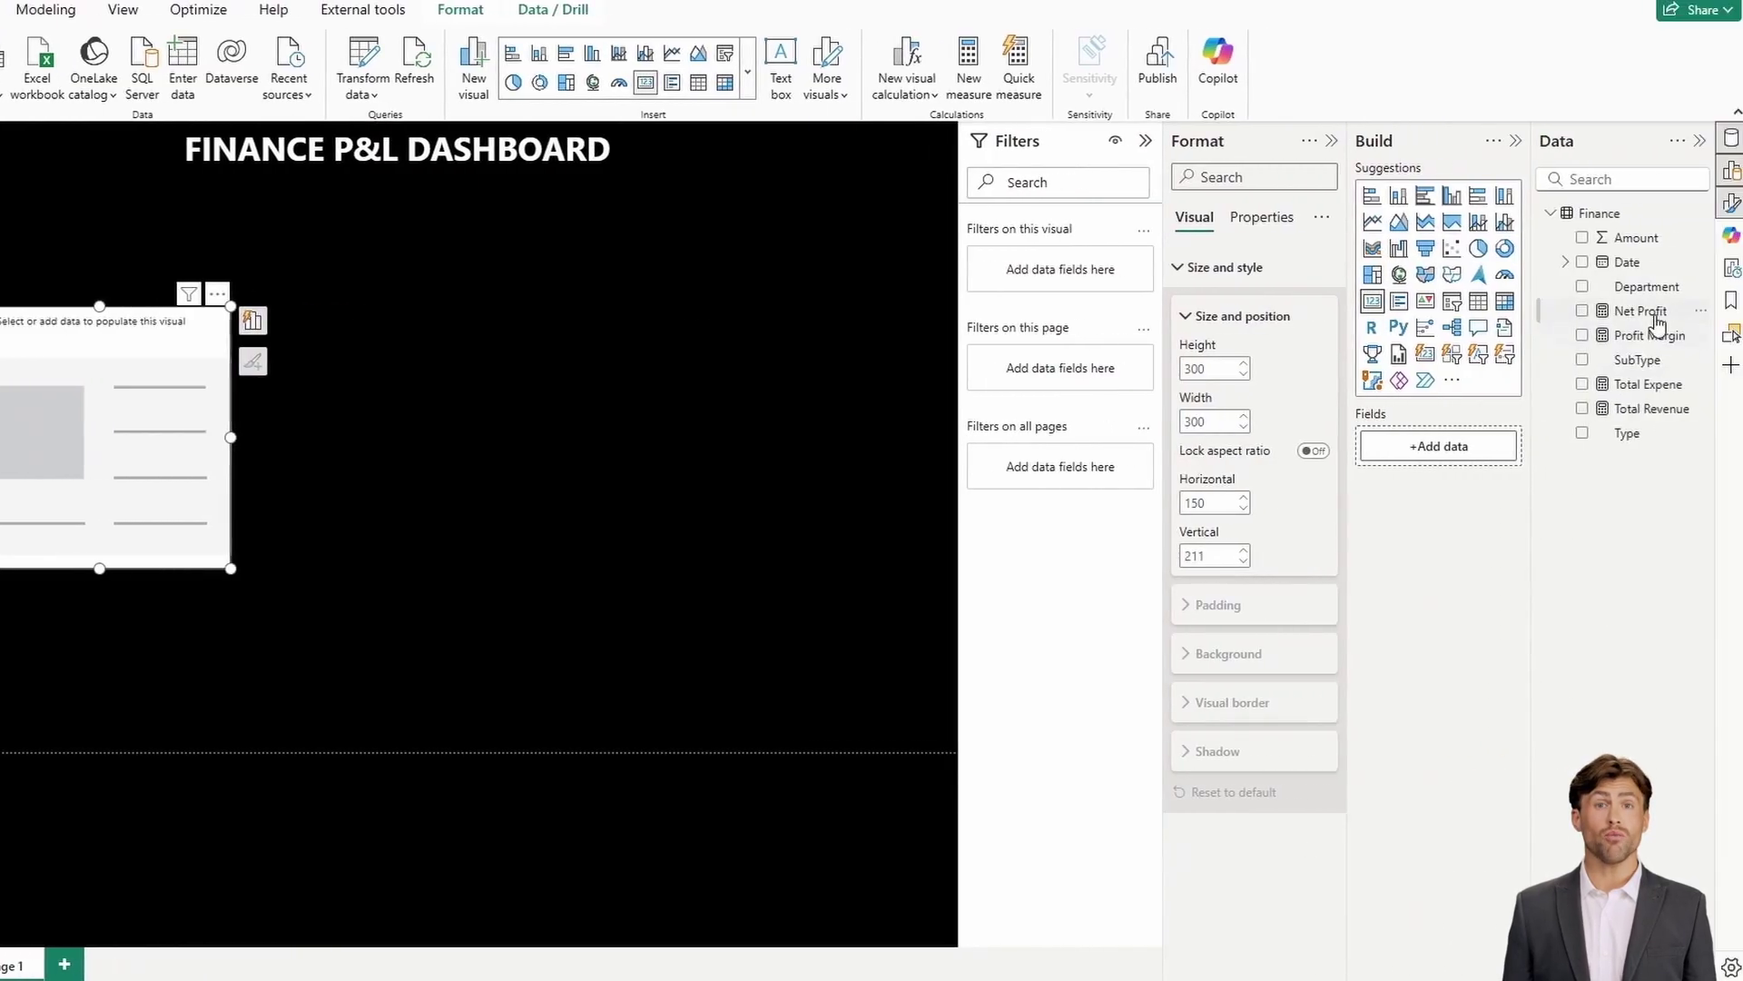
pyautogui.click(1653, 408)
pyautogui.click(1653, 409)
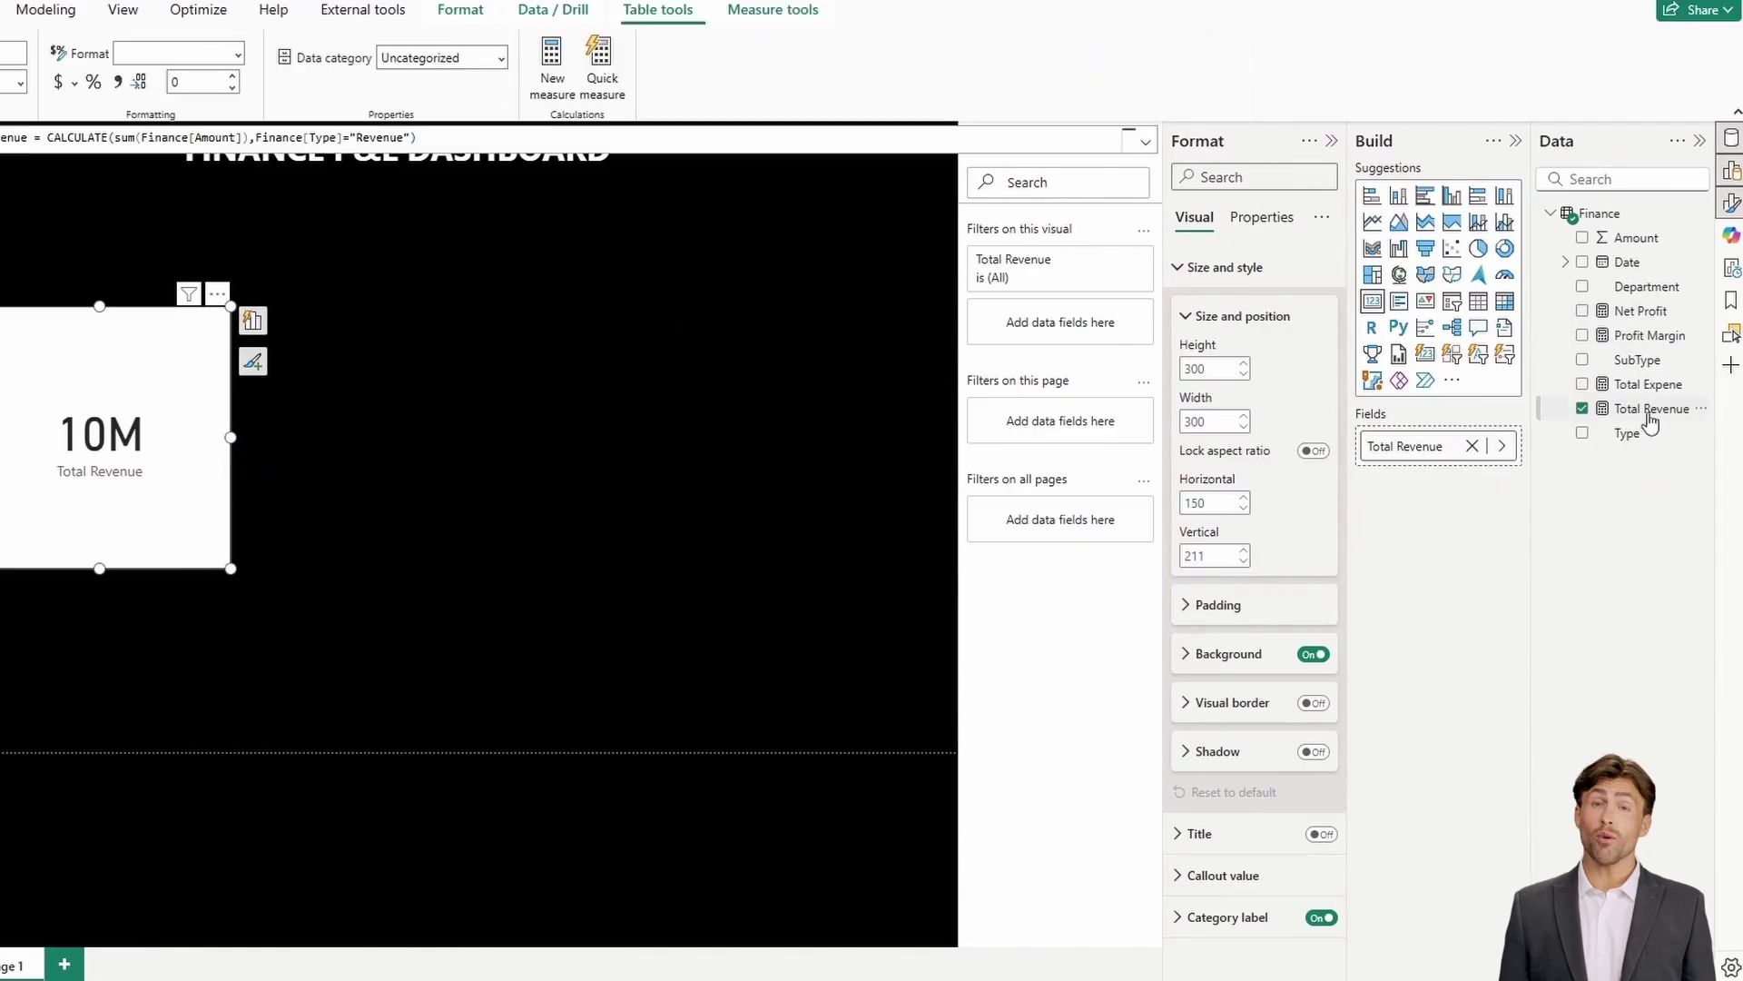
pyautogui.click(59, 88)
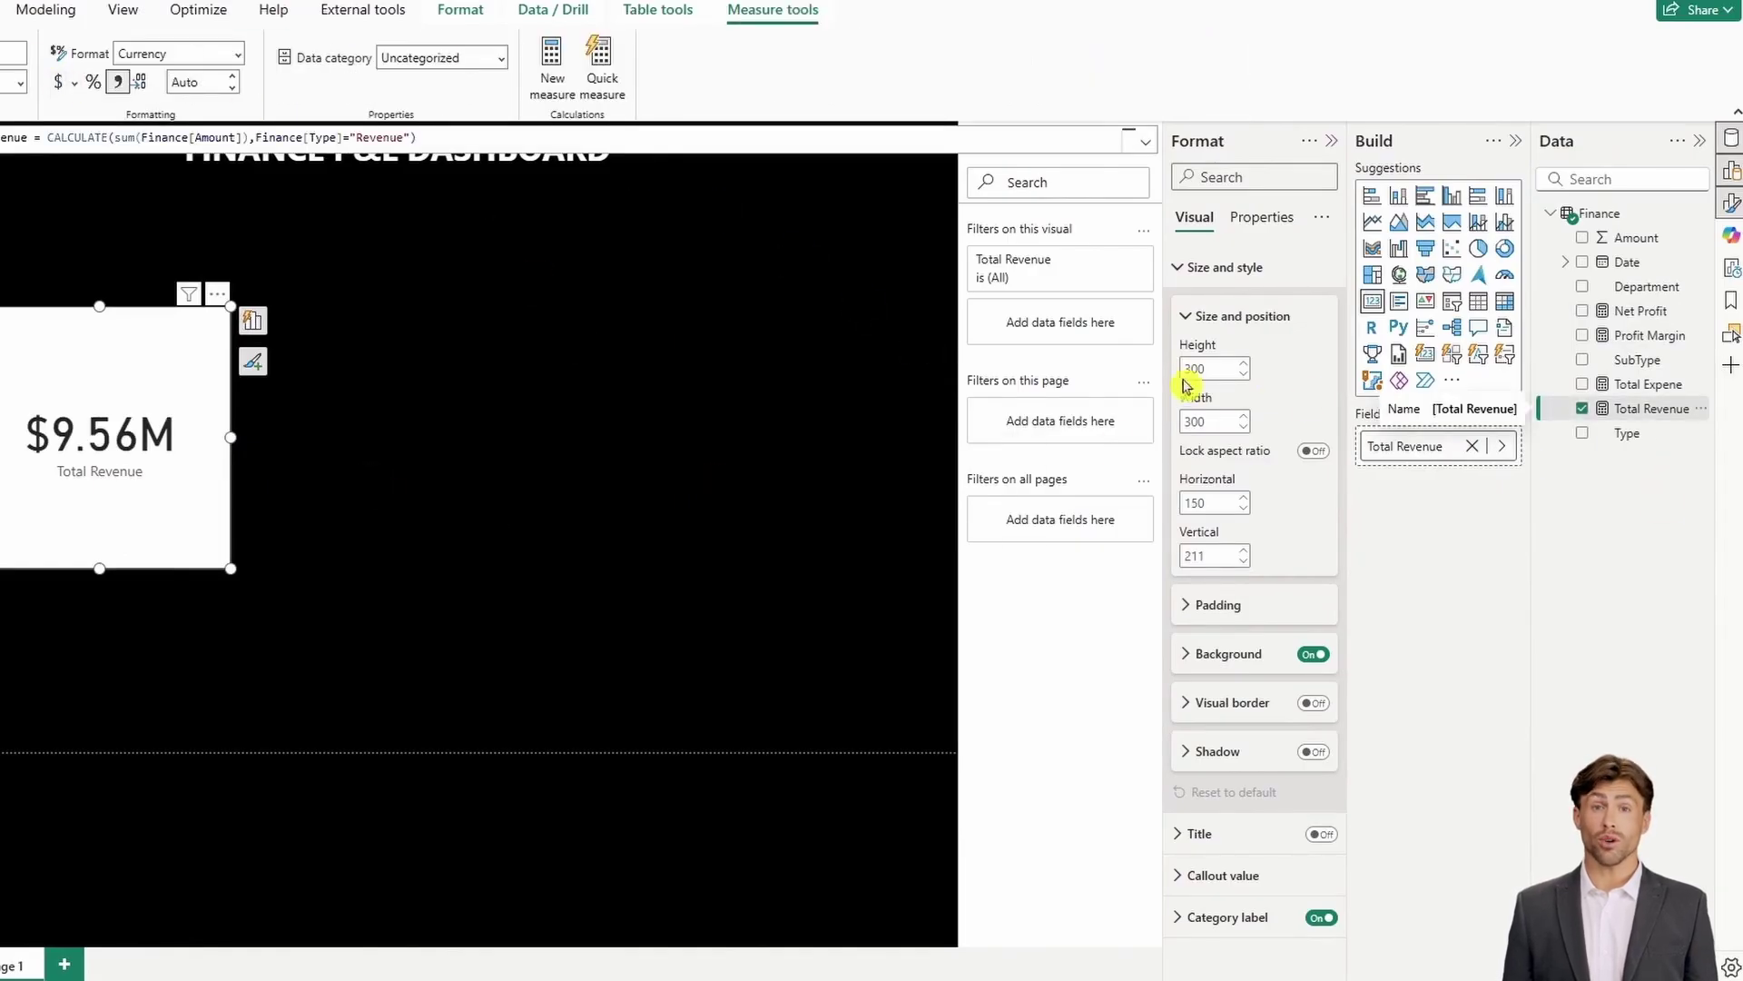
# Turn off the card's category label and give the card the visual title TOTAL REVENUE
pyautogui.click(1190, 269)
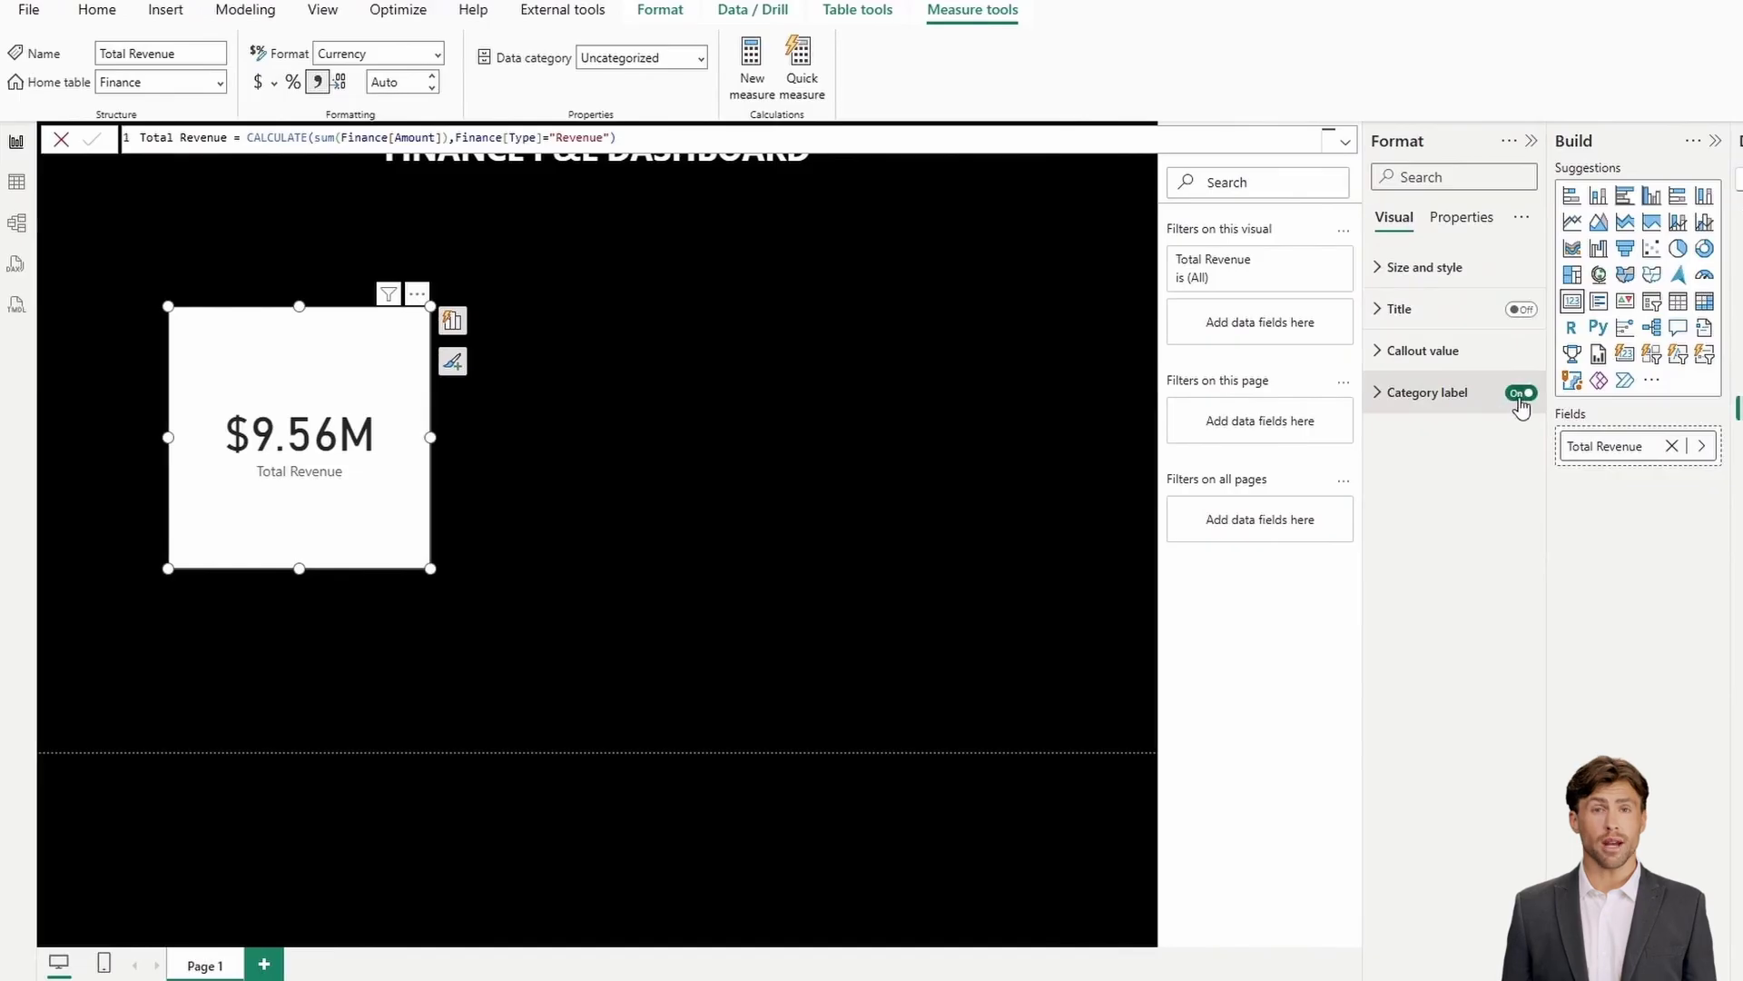
pyautogui.click(1521, 392)
pyautogui.click(1521, 308)
pyautogui.click(1430, 313)
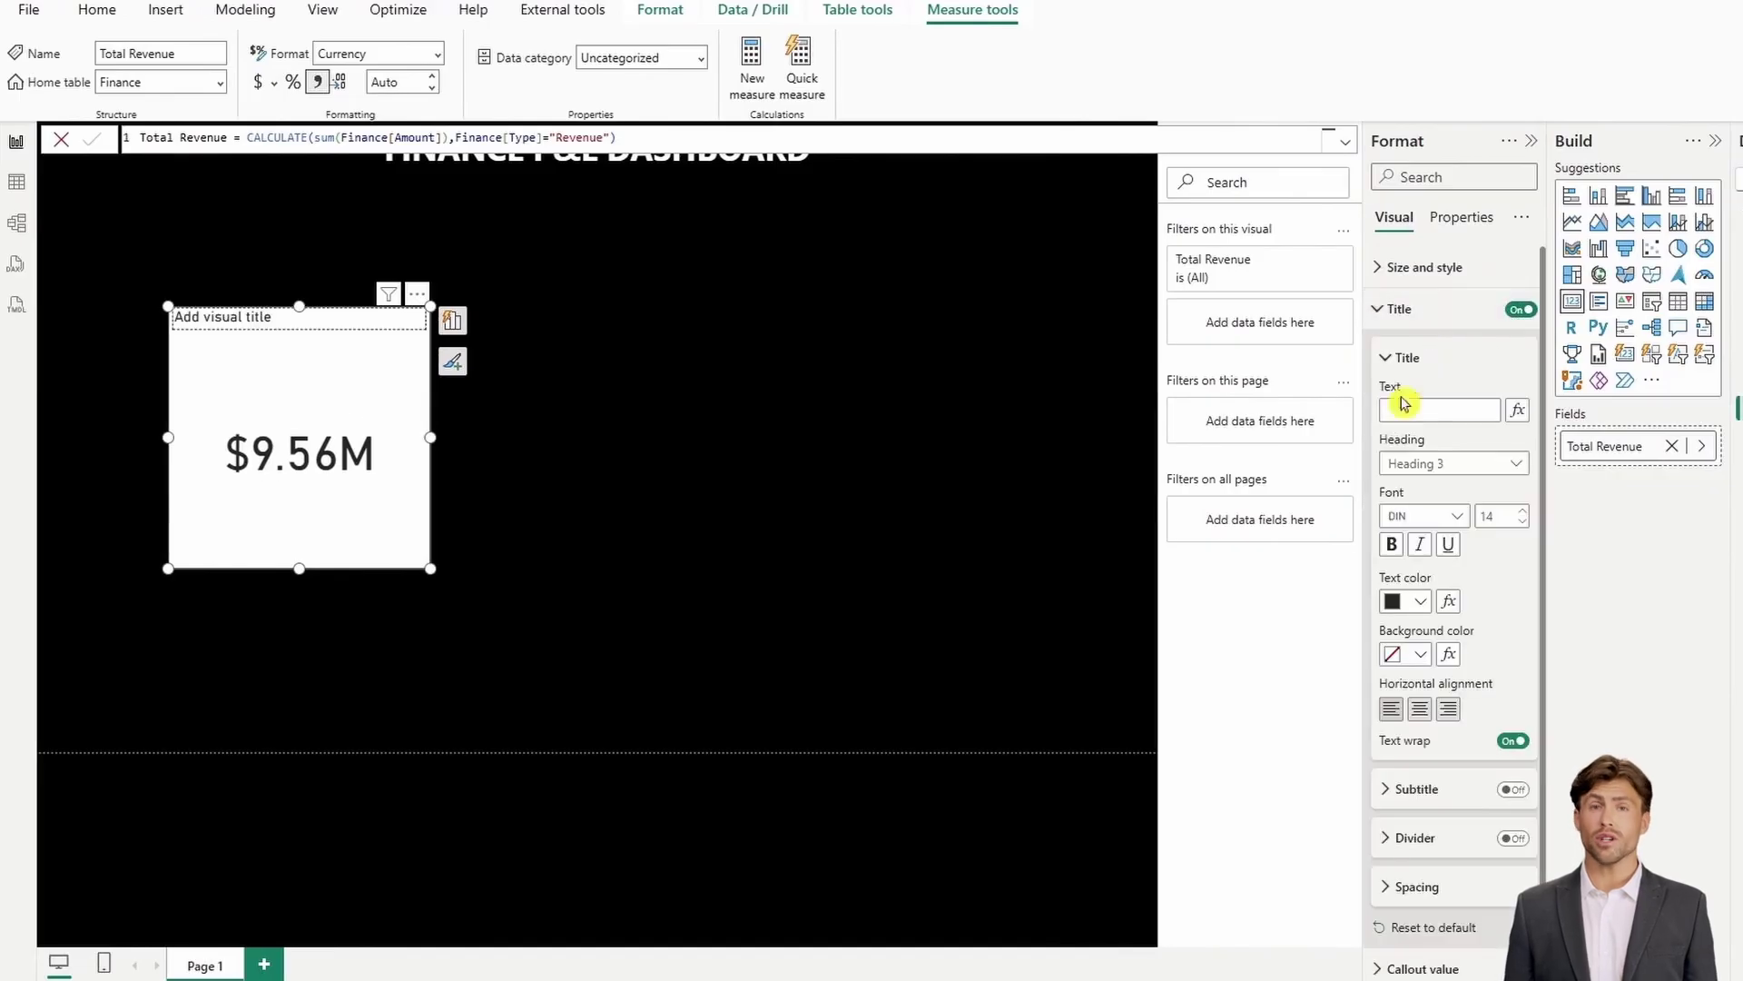
pyautogui.click(1437, 408)
pyautogui.write('TOTAL REVENUE')
# Set the card title to a bold Segoe UI font and center it horizontally
pyautogui.click(1424, 516)
pyautogui.click(1427, 690)
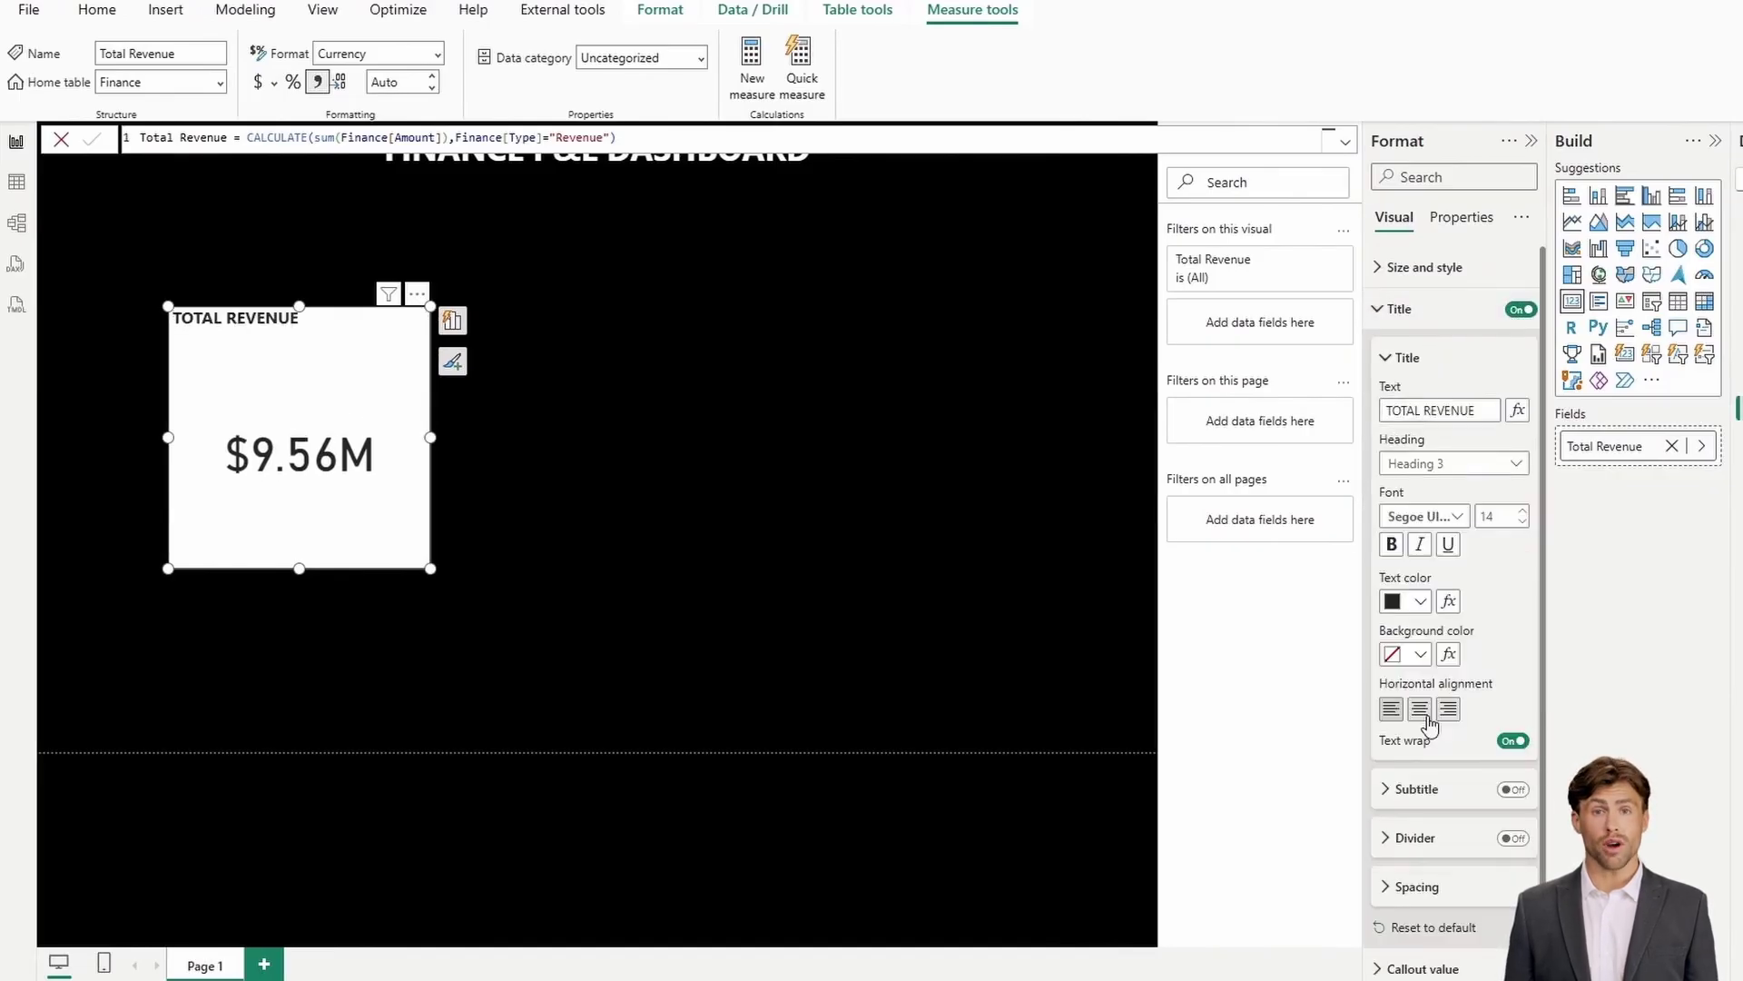
pyautogui.click(1422, 710)
# Set the card's callout value to a bold Segoe UI font at size 30
pyautogui.click(1380, 310)
pyautogui.click(1385, 354)
pyautogui.click(1423, 418)
pyautogui.scroll(-3, 1459, 653)
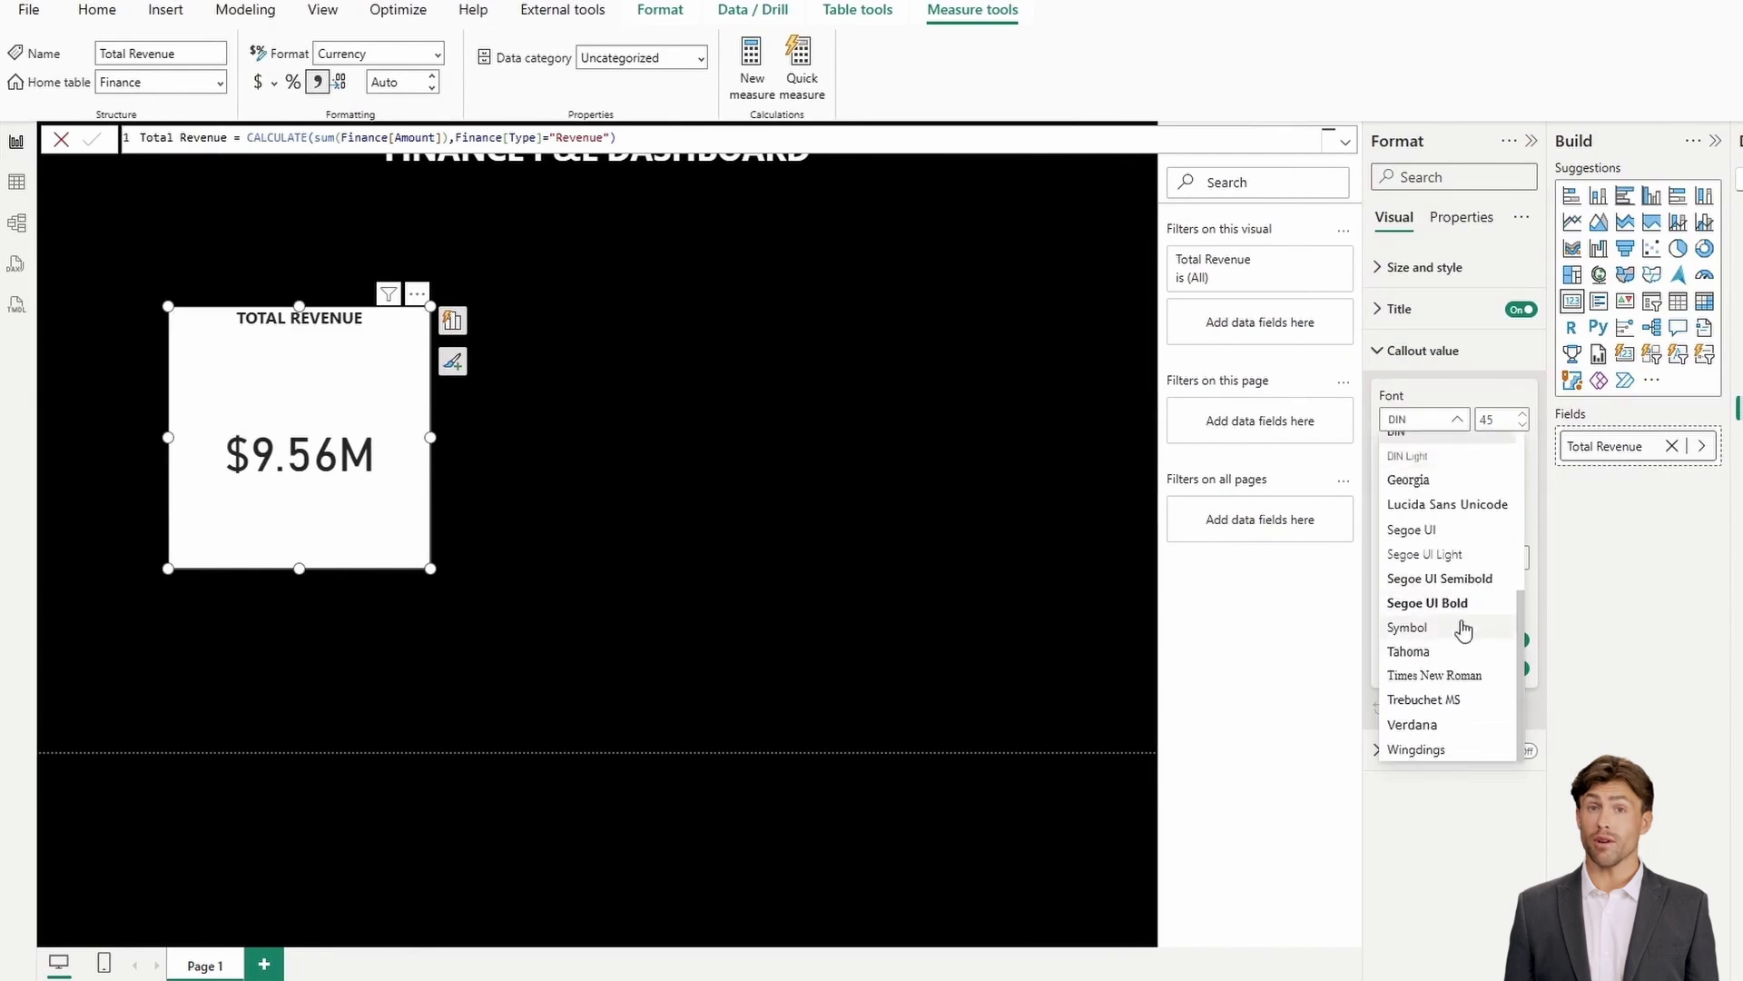
pyautogui.click(1458, 627)
pyautogui.click(1510, 420)
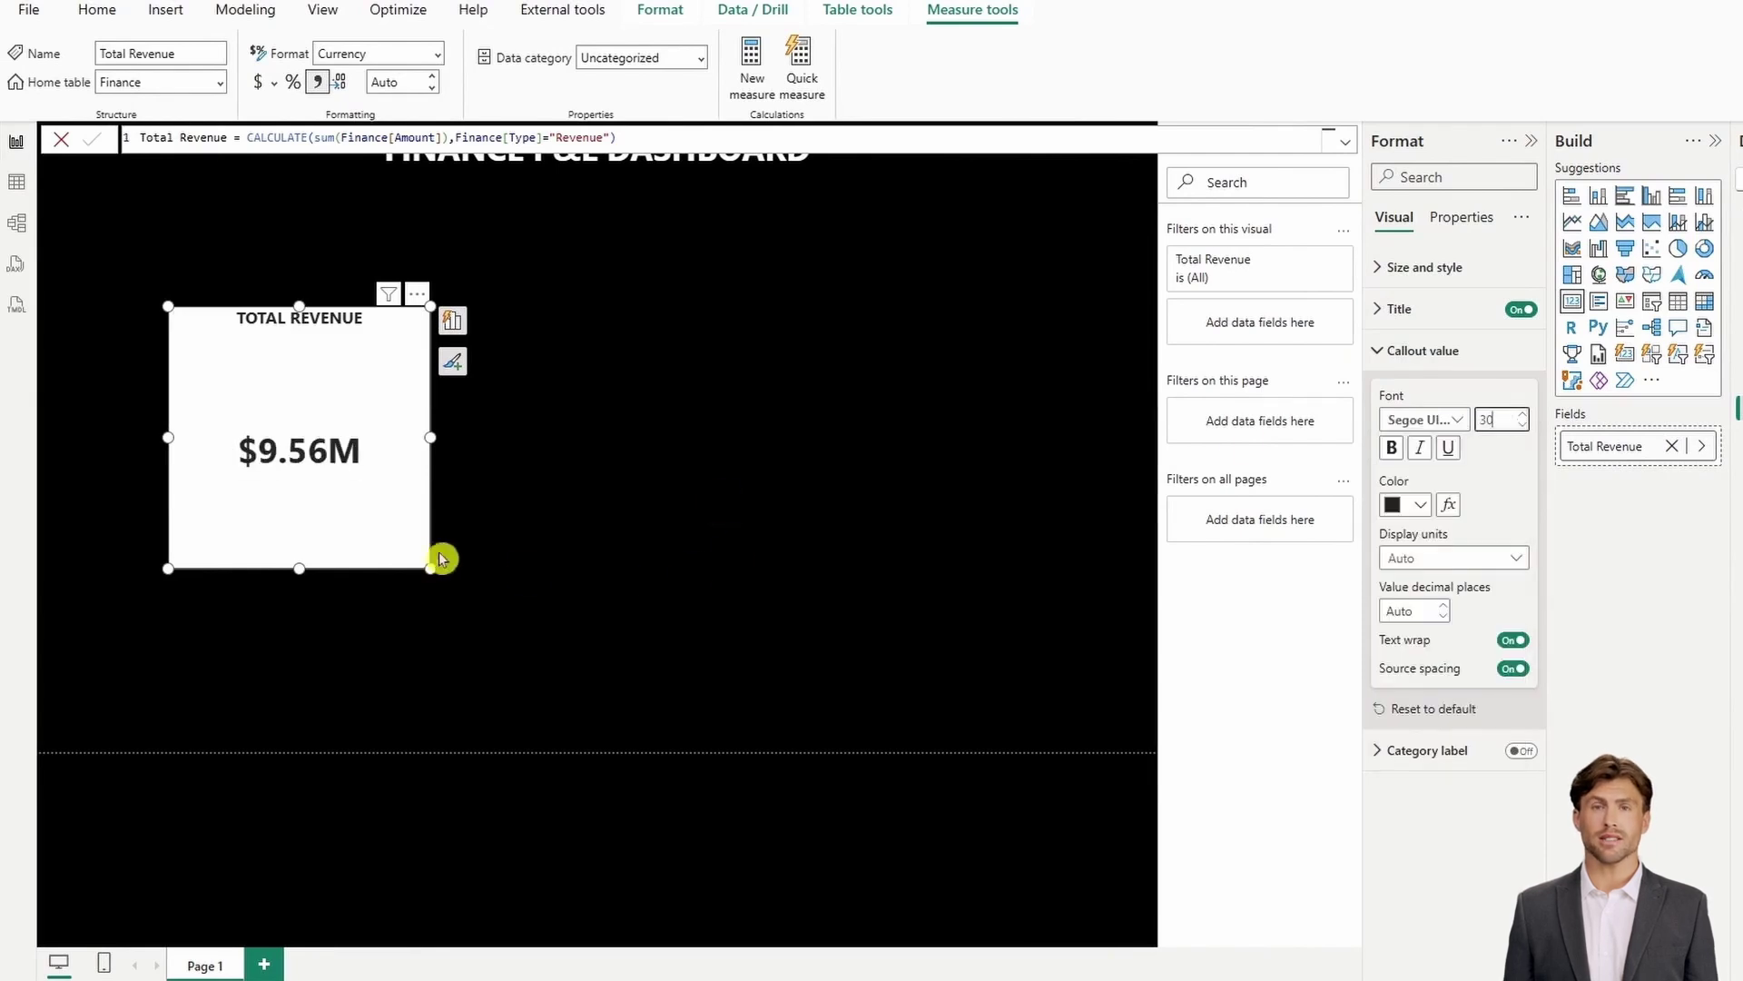
pyautogui.click(1376, 350)
# Set the Total Revenue card's background color to black
pyautogui.click(1378, 267)
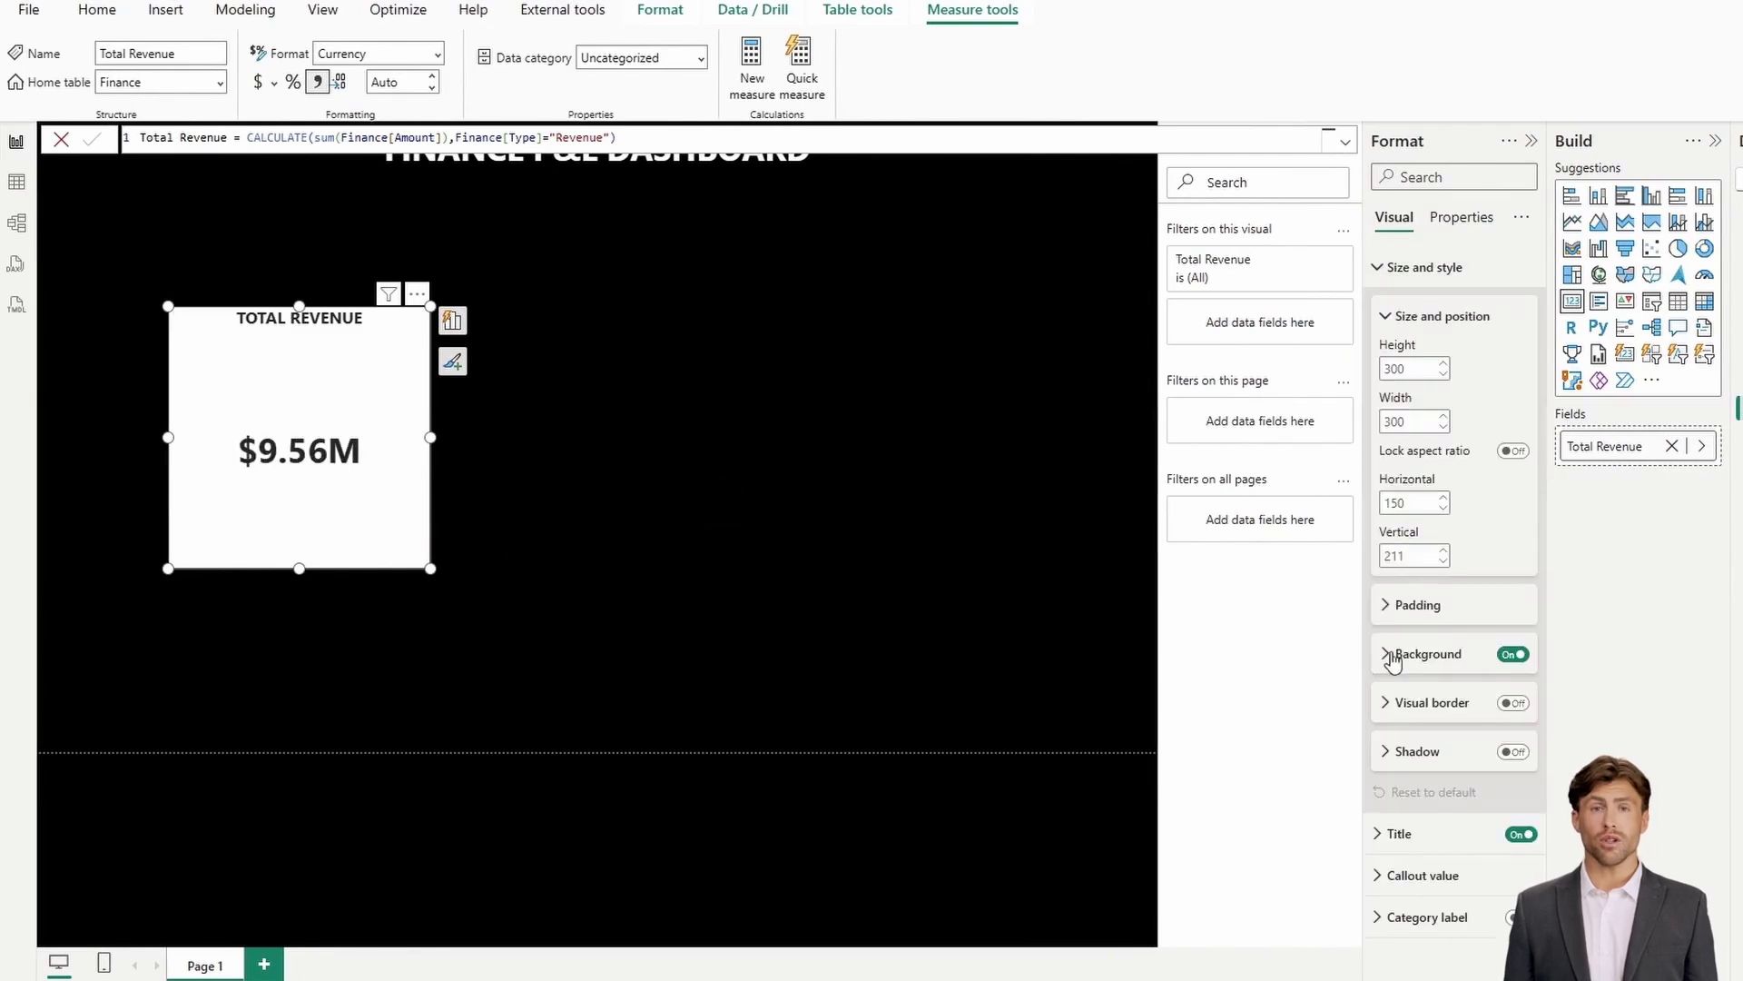
pyautogui.click(1387, 653)
pyautogui.click(1420, 625)
pyautogui.click(1439, 692)
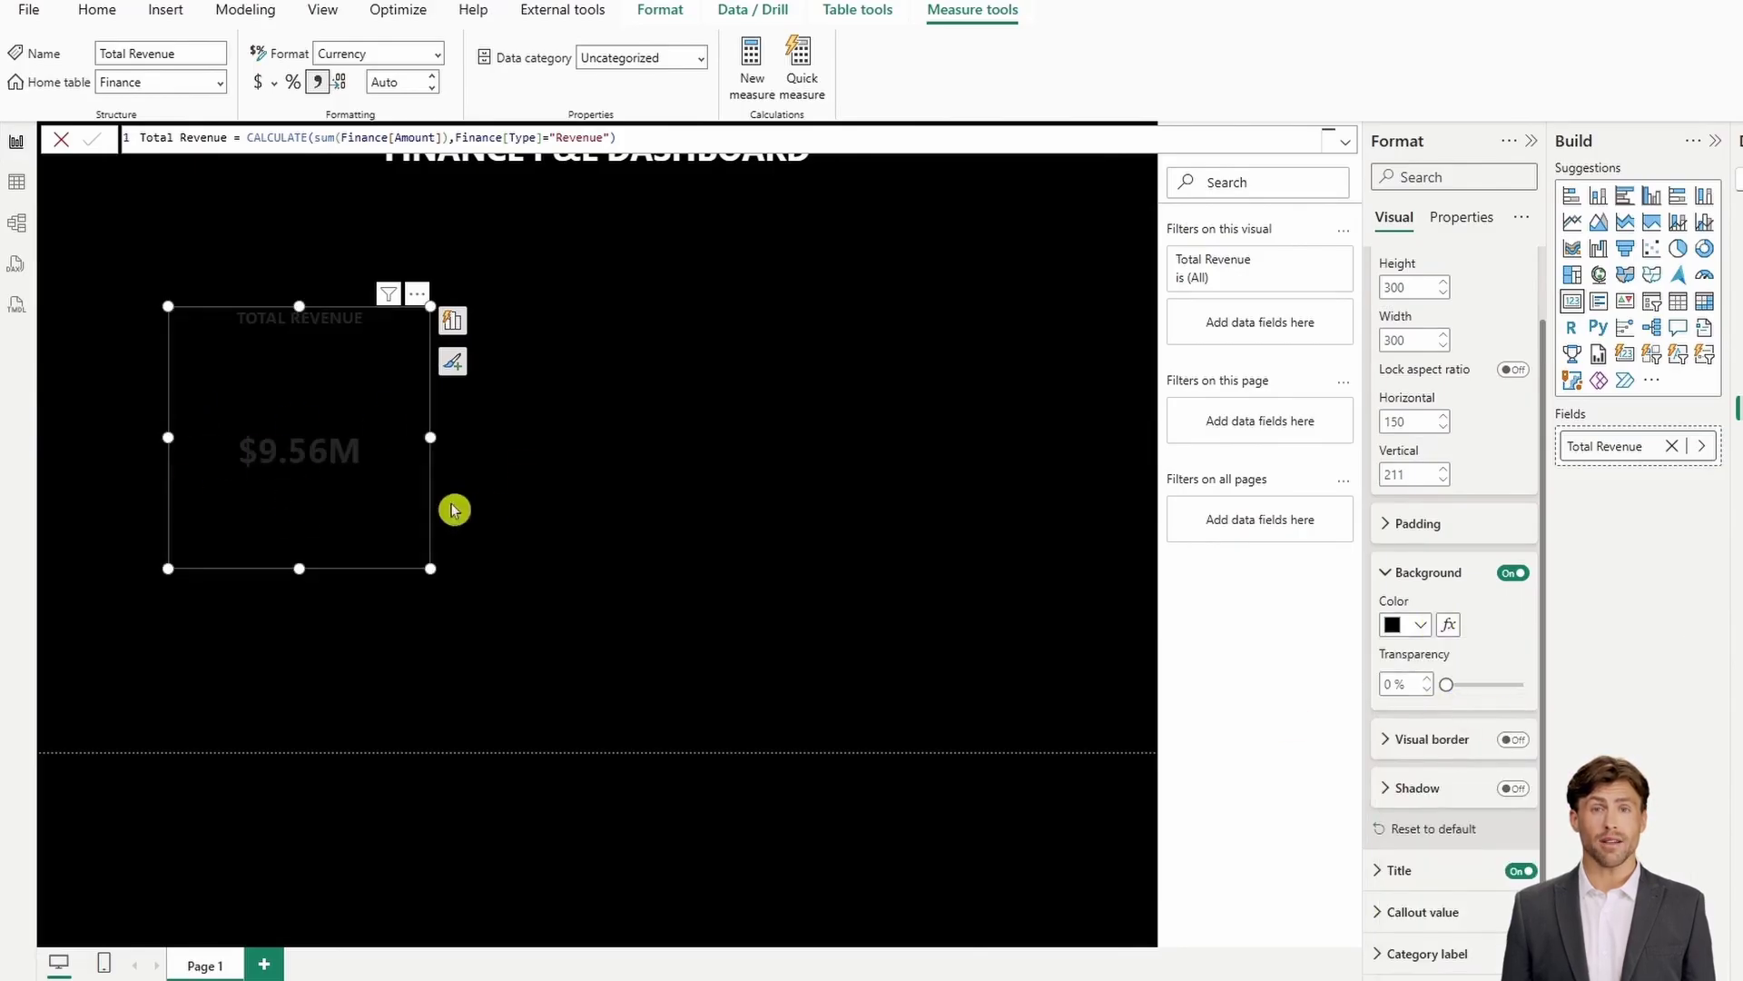
# Give the card a white visual border 3 px wide with rounded corners of about 15 px
pyautogui.click(1444, 738)
pyautogui.click(1420, 791)
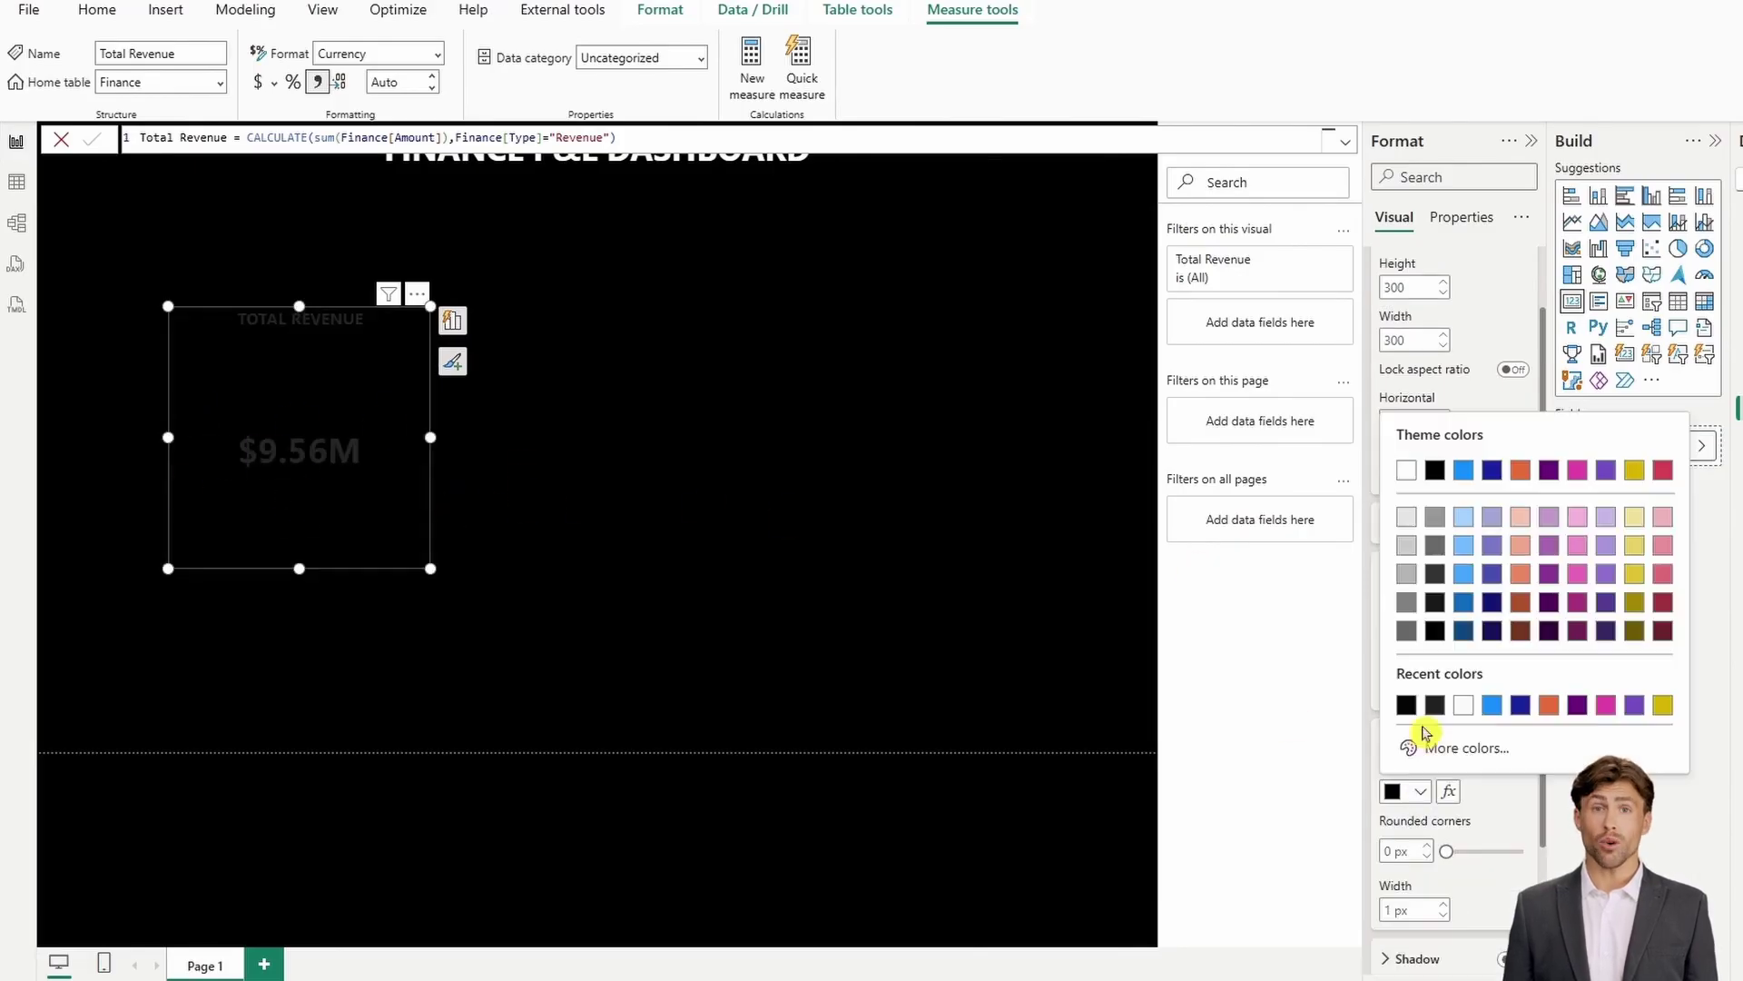
pyautogui.click(1464, 717)
pyautogui.scroll(-2, 1463, 719)
pyautogui.click(1443, 734)
pyautogui.click(1443, 734)
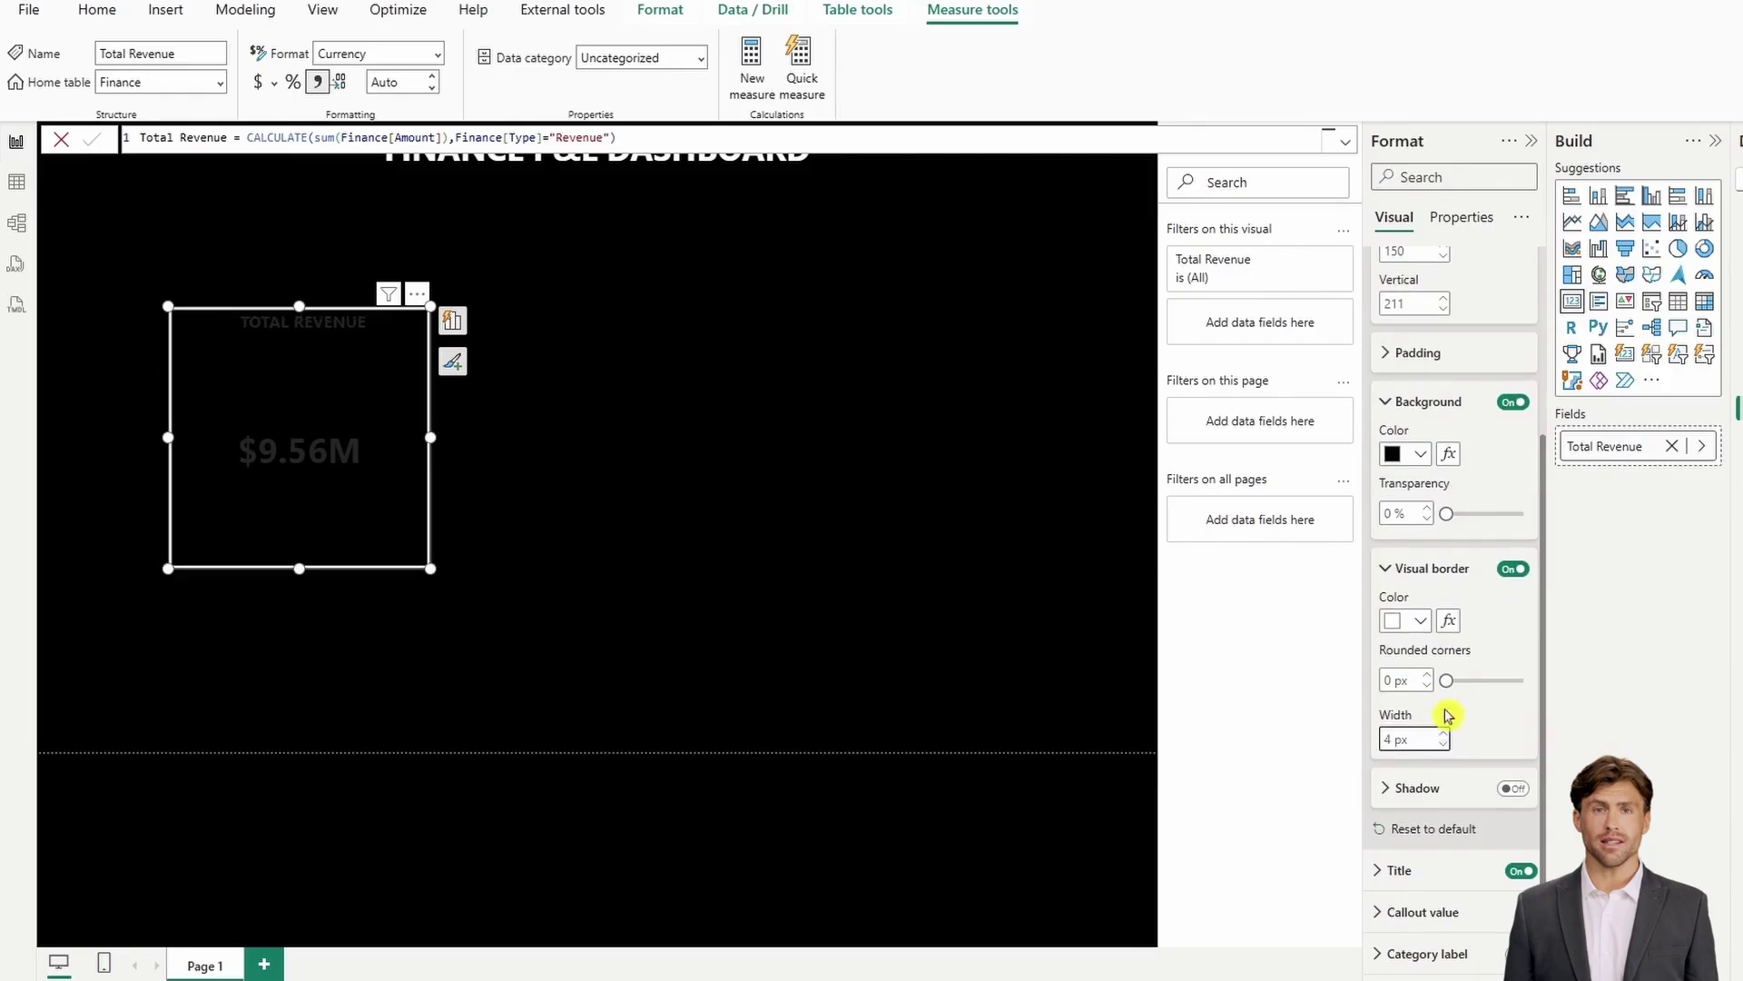
pyautogui.moveTo(1447, 681); pyautogui.dragTo(1452, 681)
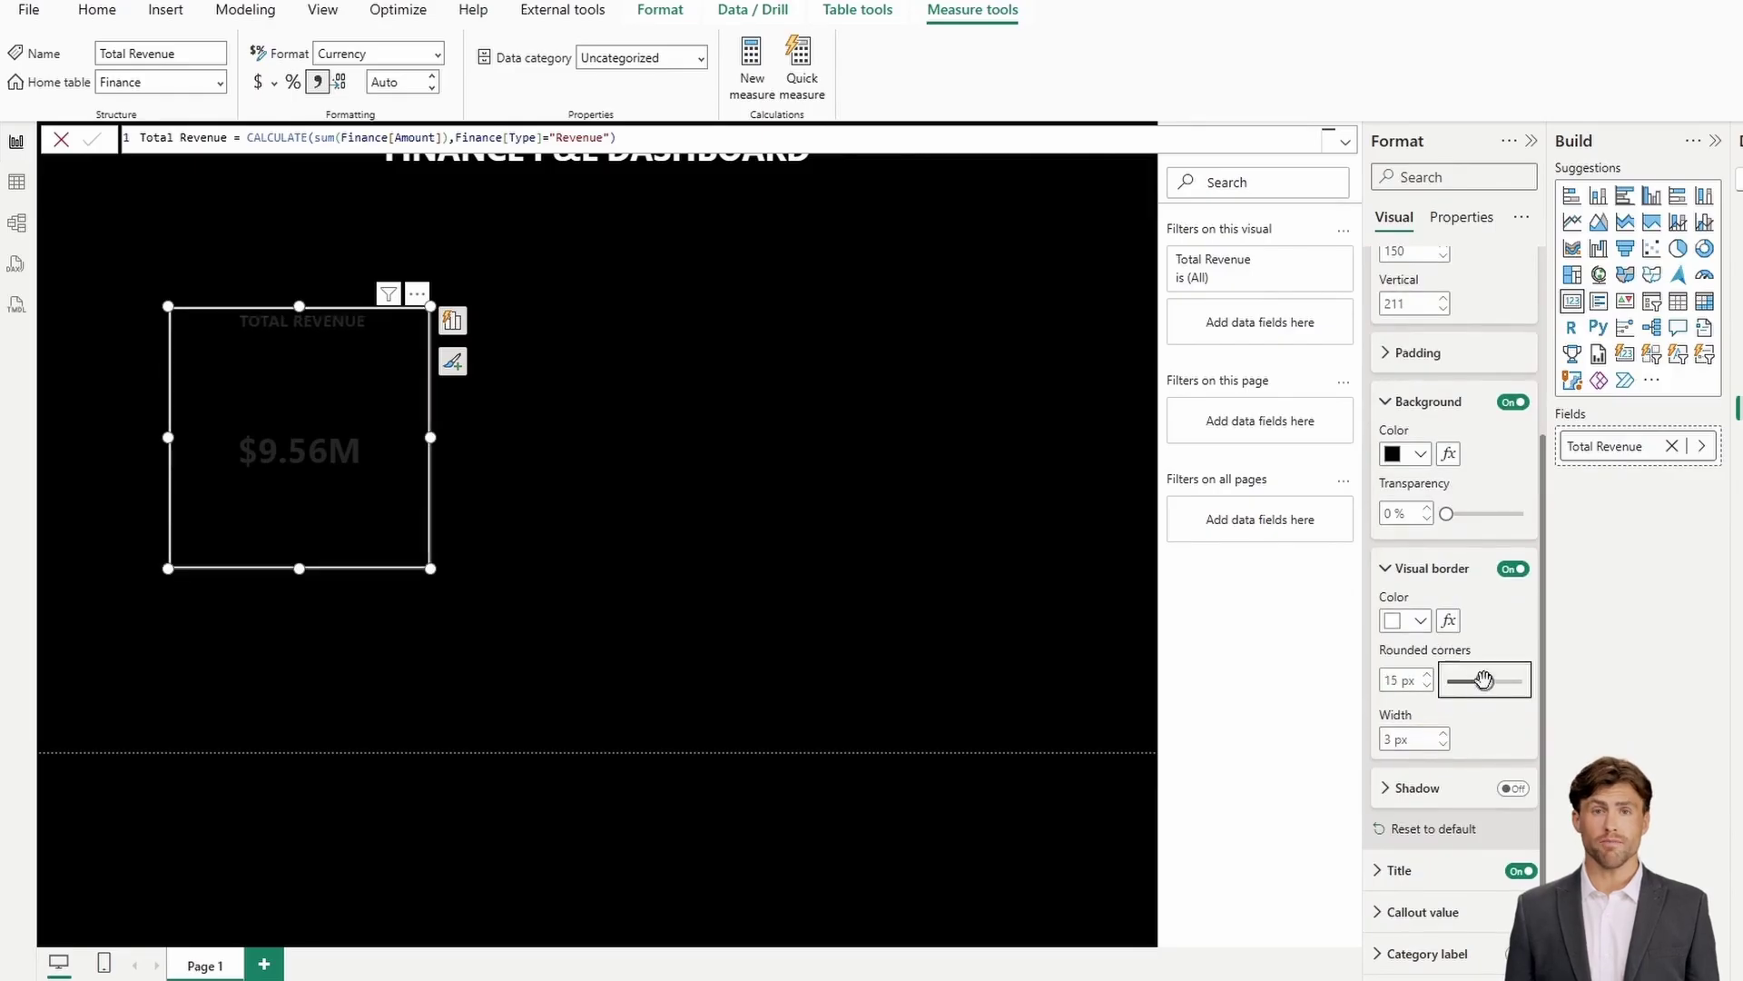
# Change the card's callout value and title text colors to white
pyautogui.scroll(3, 1483, 680)
pyautogui.click(1424, 267)
pyautogui.click(1423, 351)
pyautogui.click(1405, 505)
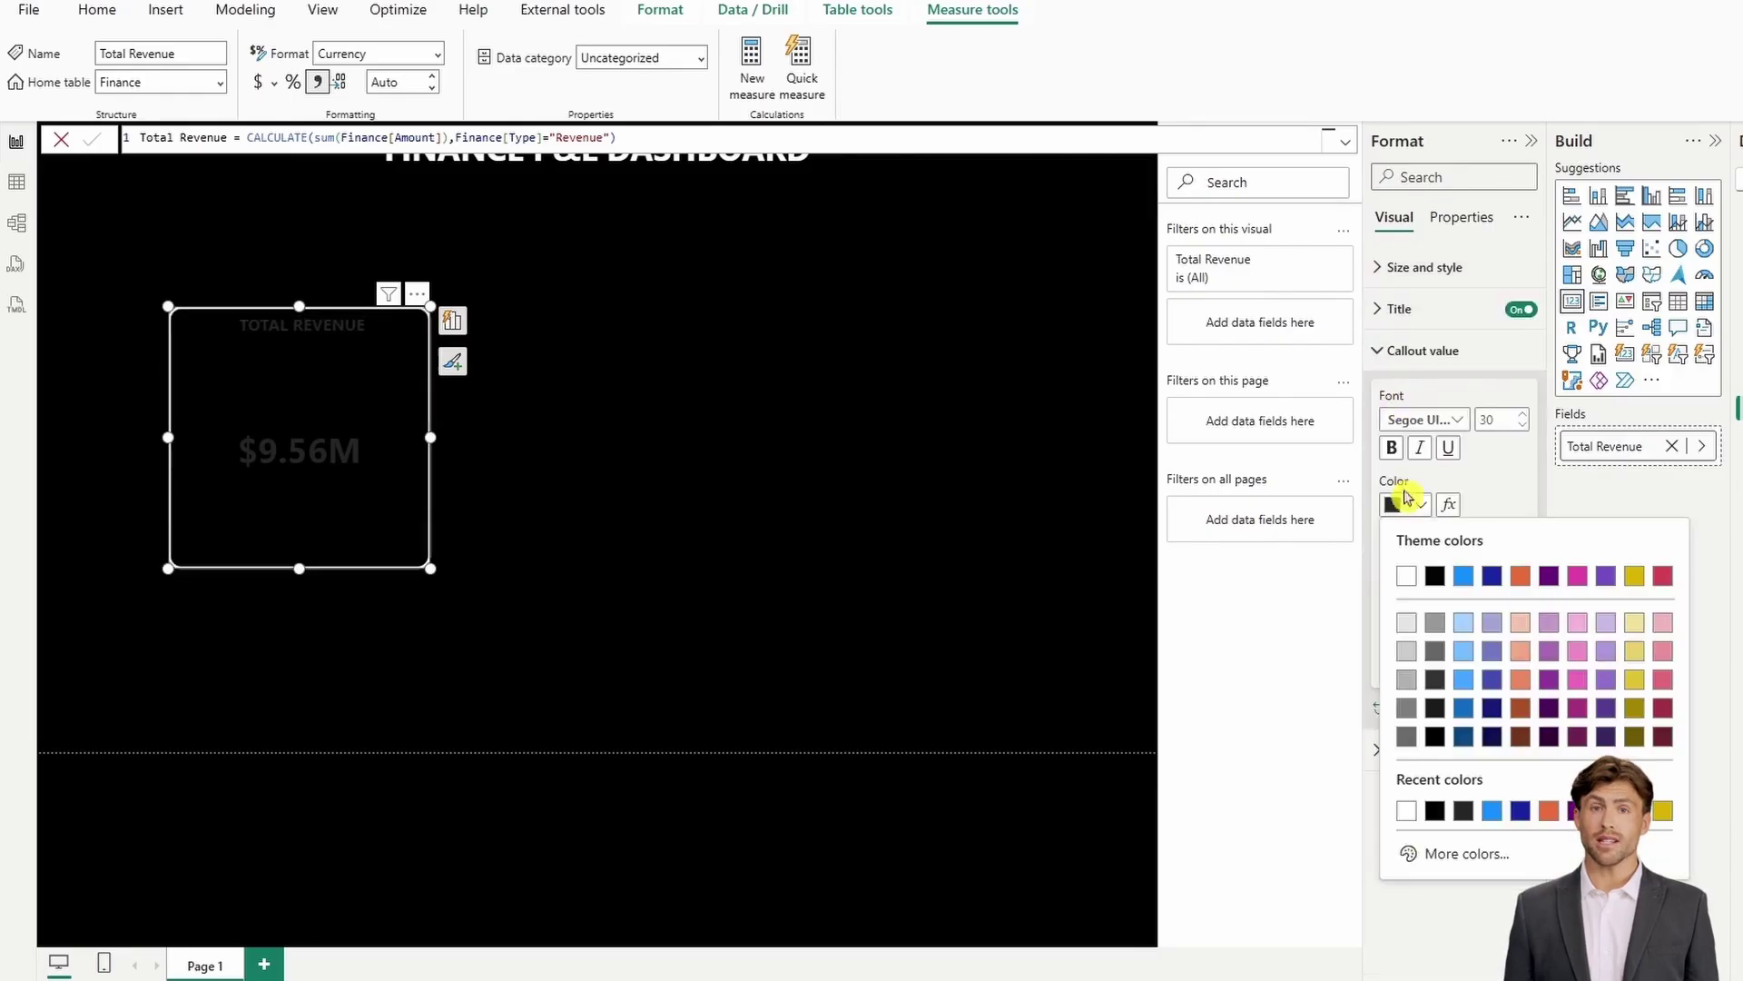
pyautogui.click(1406, 575)
pyautogui.click(1423, 350)
pyautogui.click(1399, 309)
pyautogui.click(1406, 601)
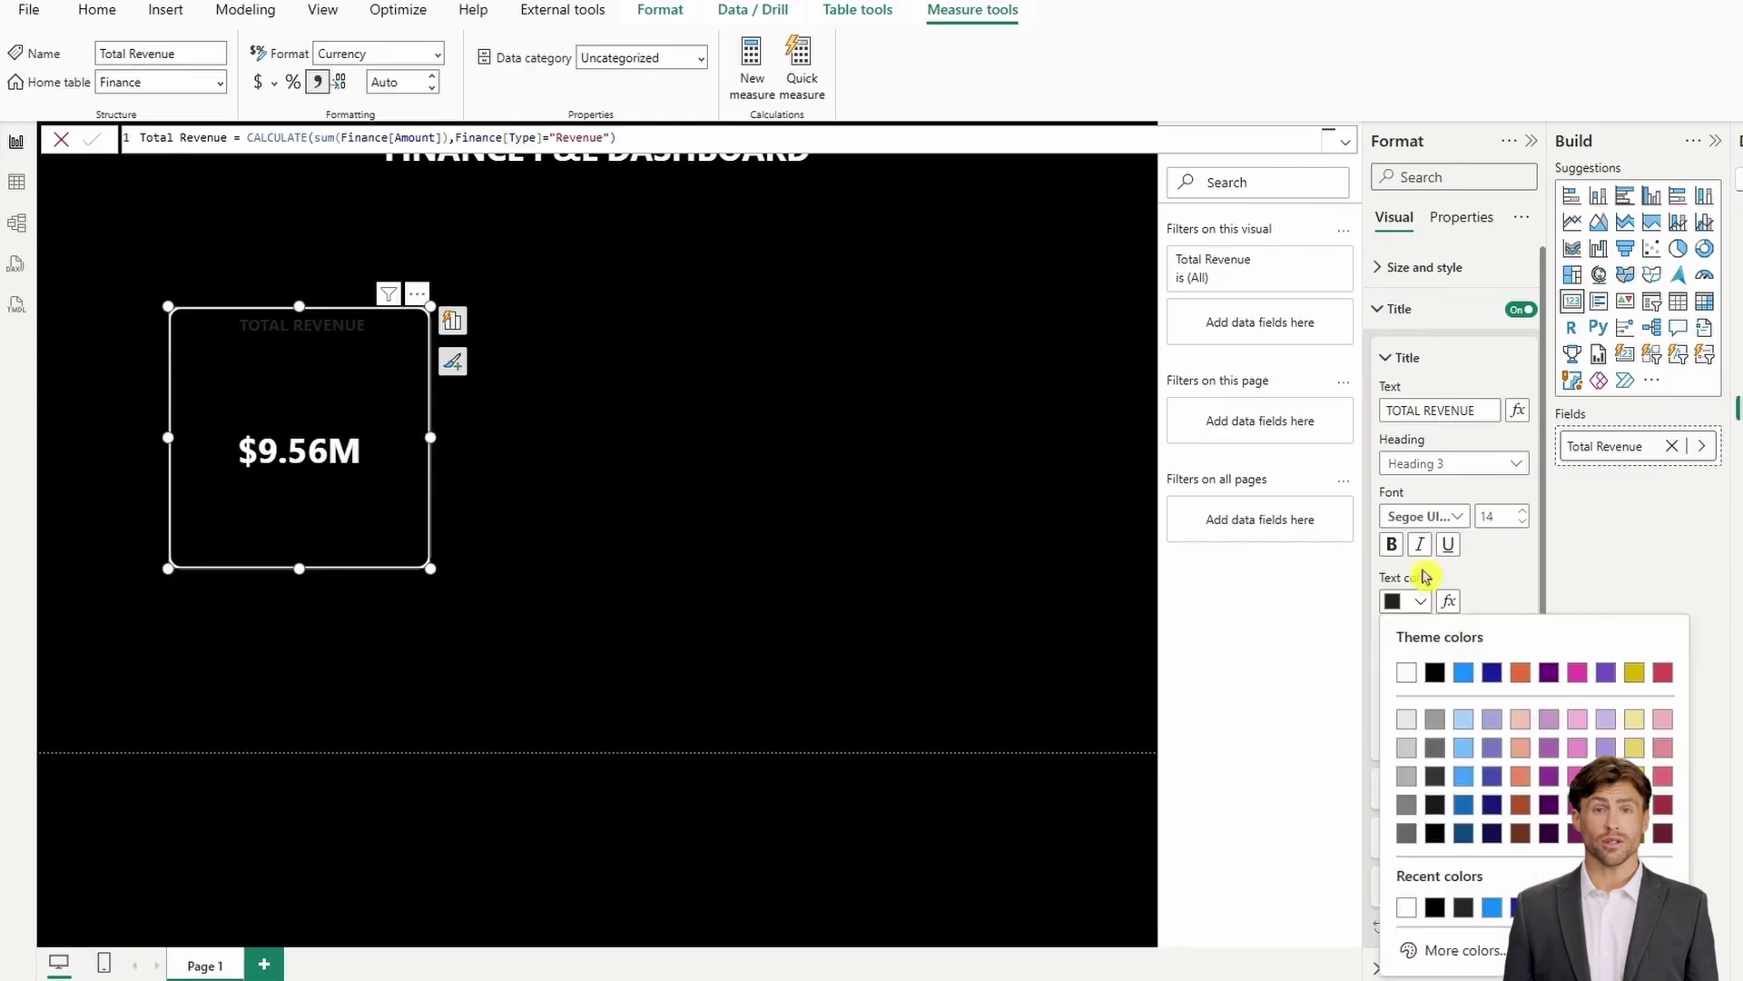
pyautogui.click(1407, 672)
# Shrink the Total Revenue card into a small tile below the dashboard title and place three copies of it in the same row
pyautogui.moveTo(430, 569); pyautogui.dragTo(235, 272)
pyautogui.click(243, 273)
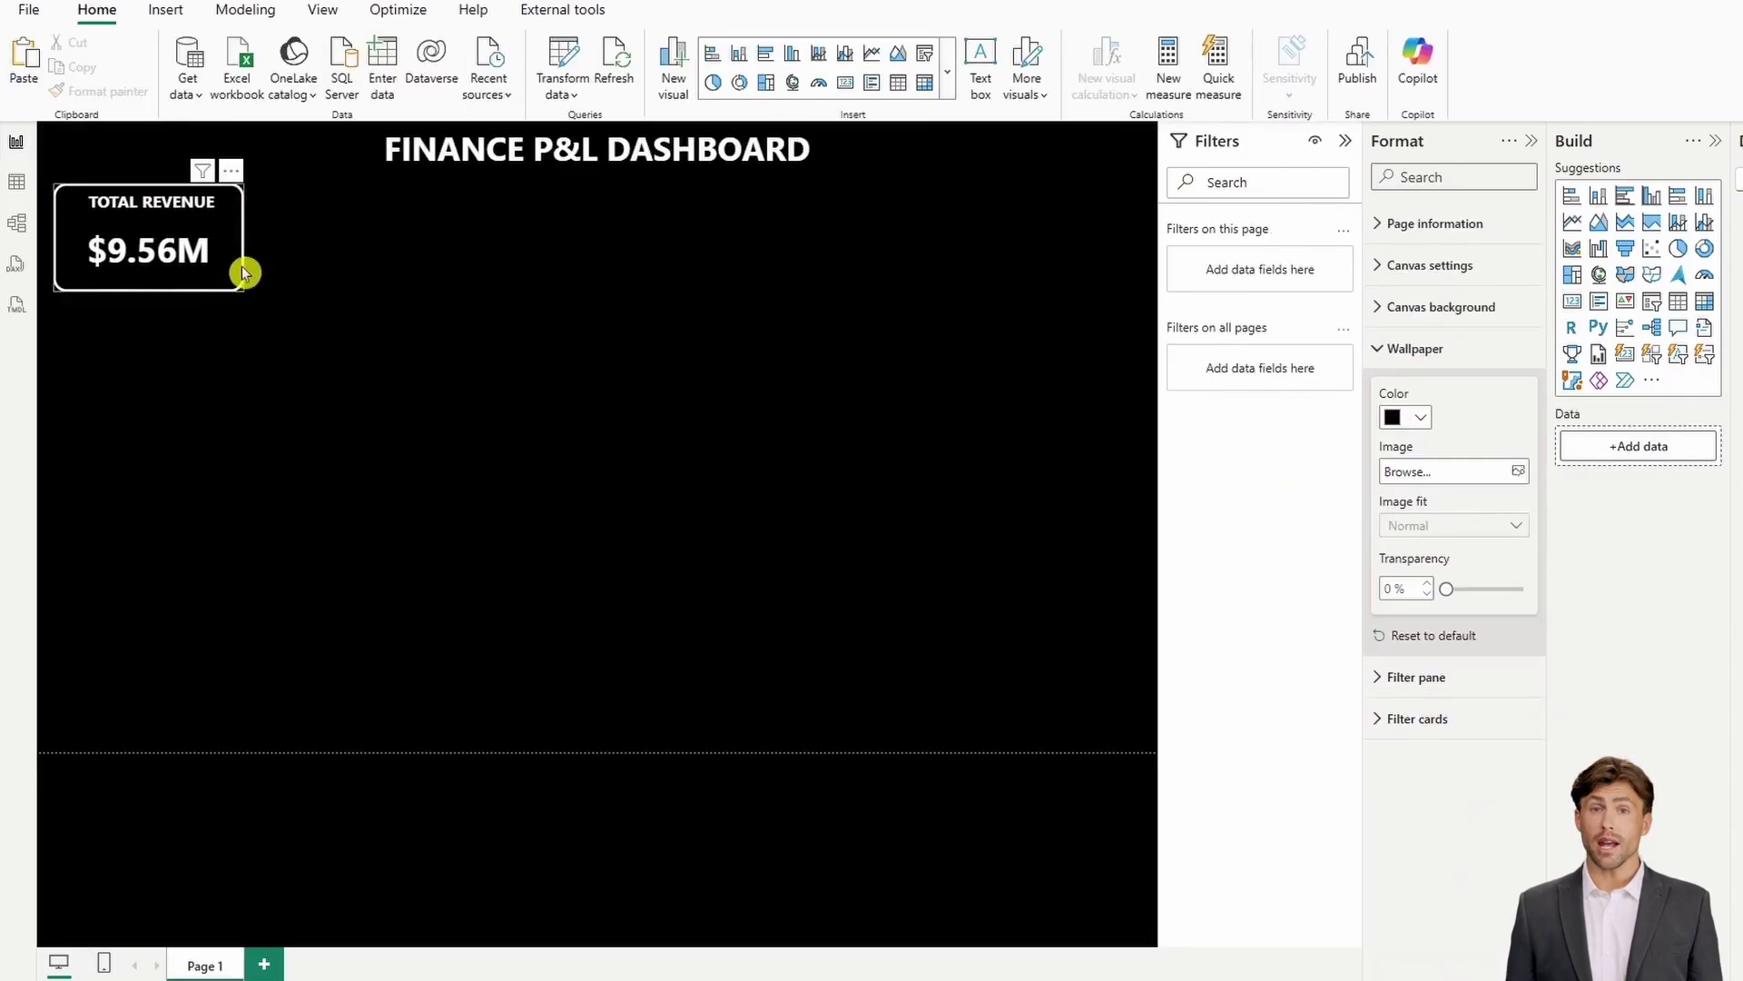
pyautogui.click(243, 272)
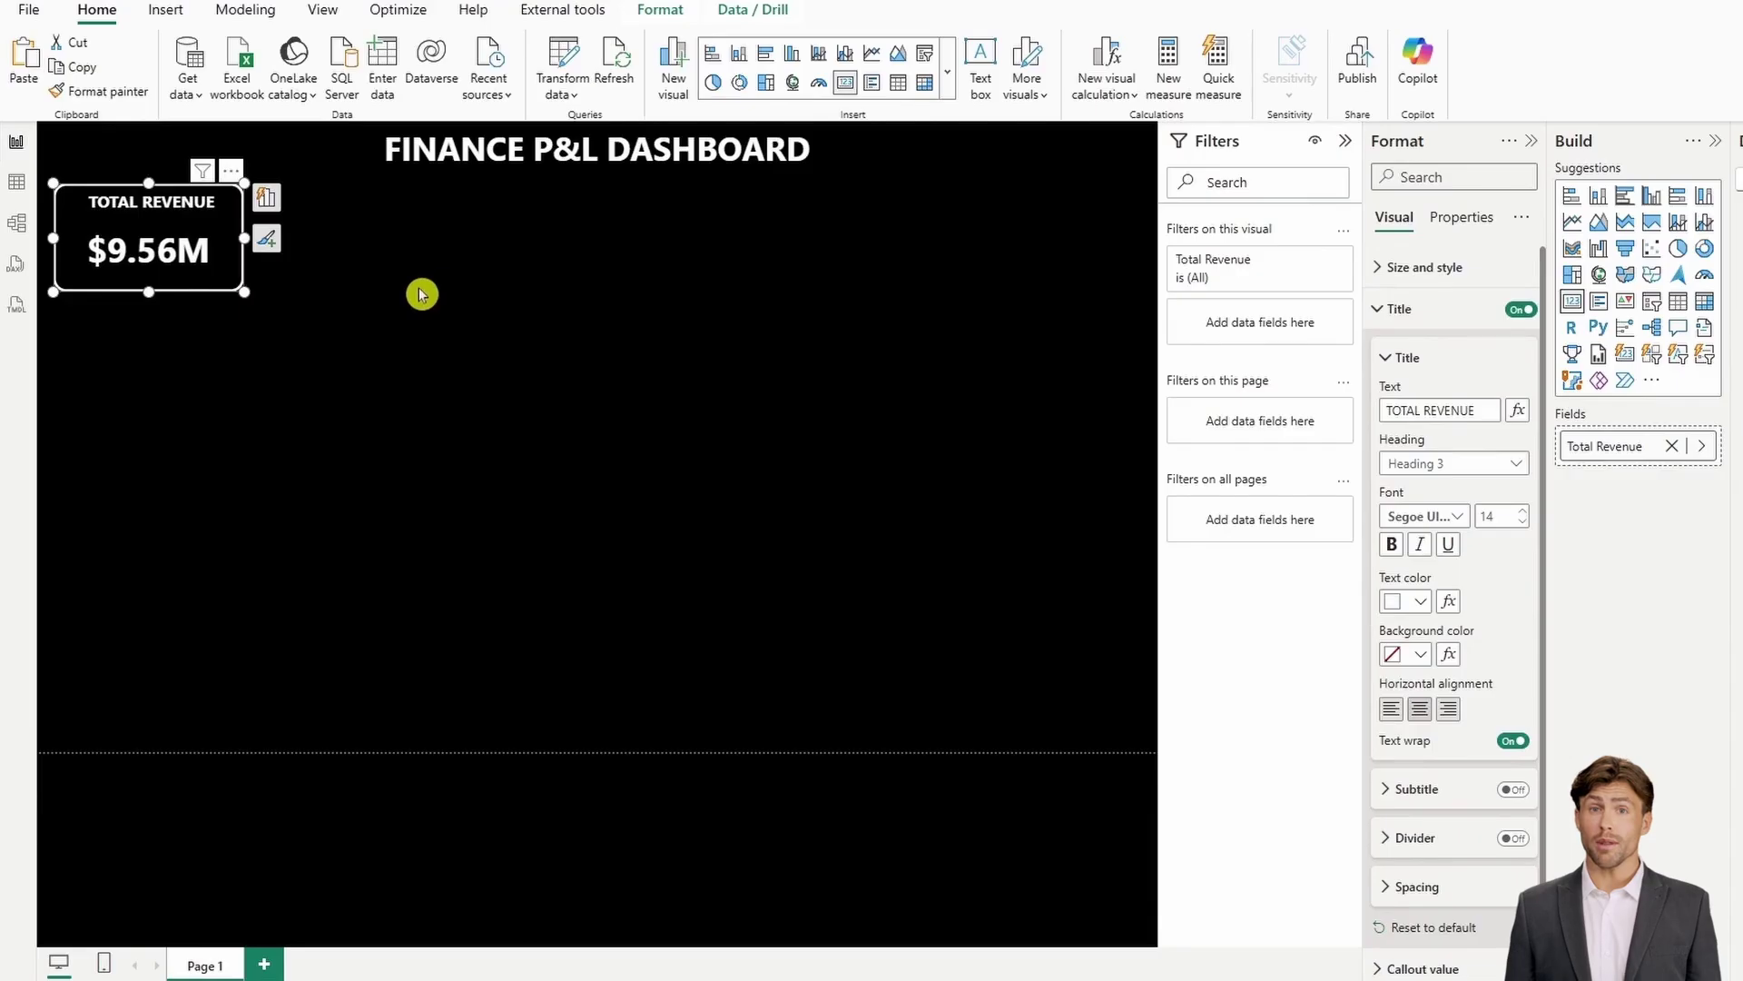
pyautogui.hotkey('ctrl', 'c')
pyautogui.hotkey('ctrl', 'v')
pyautogui.hotkey('ctrl', 'v')
pyautogui.moveTo(214, 272); pyautogui.dragTo(650, 246)
pyautogui.moveTo(156, 247); pyautogui.dragTo(360, 238)
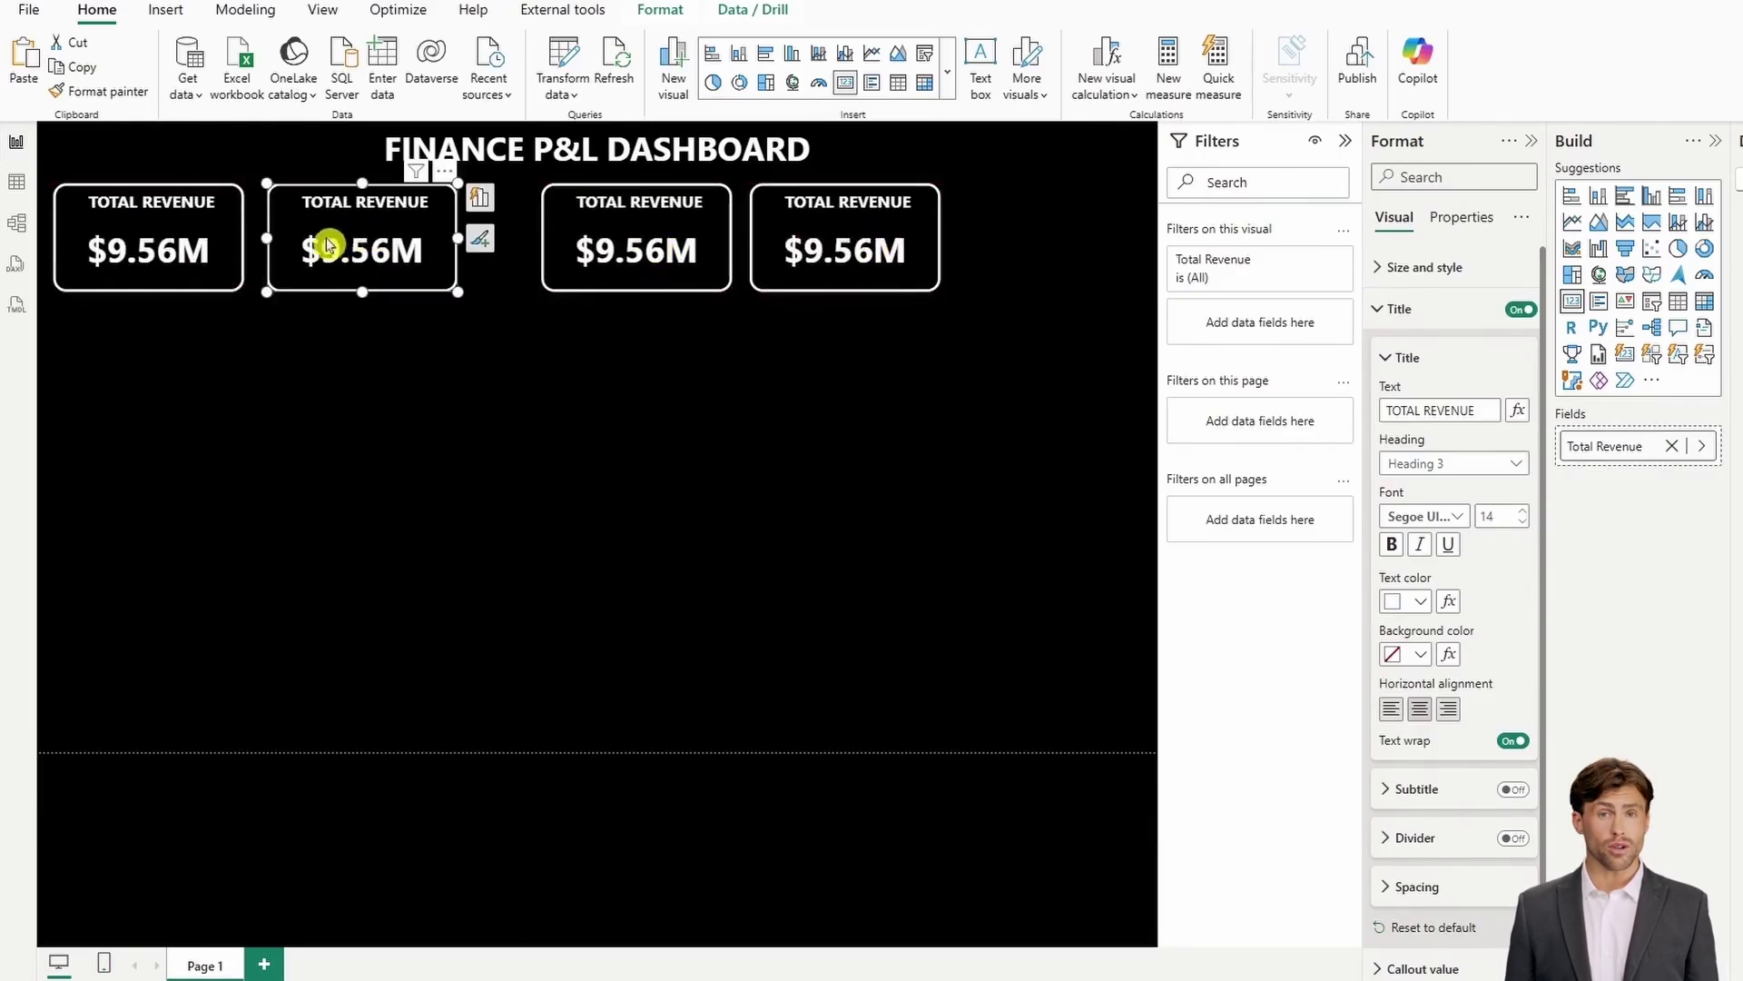
# Replace the second card's Total Revenue field with the Total Expene measure
pyautogui.click(1671, 446)
pyautogui.moveTo(1742, 384); pyautogui.dragTo(1657, 465)
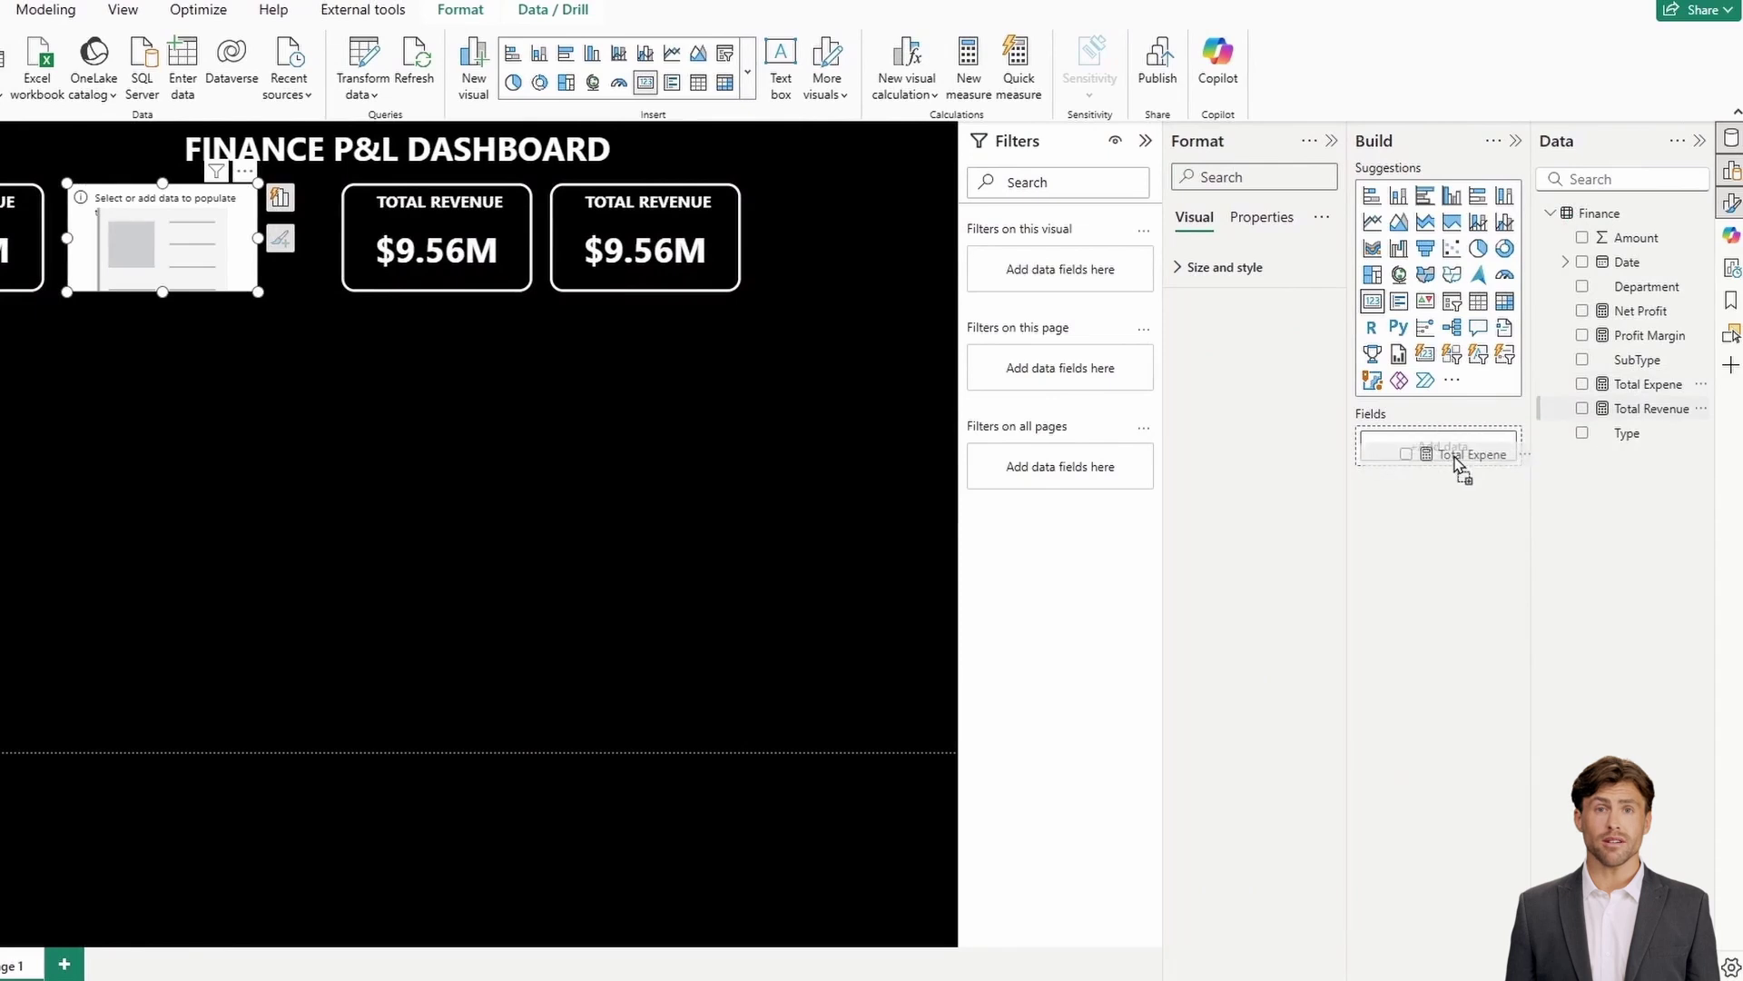
pyautogui.moveTo(1458, 464); pyautogui.dragTo(1453, 452)
# Retitle the second card TOTAL EXPENSE and format its measure as Currency
pyautogui.doubleClick(1230, 410)
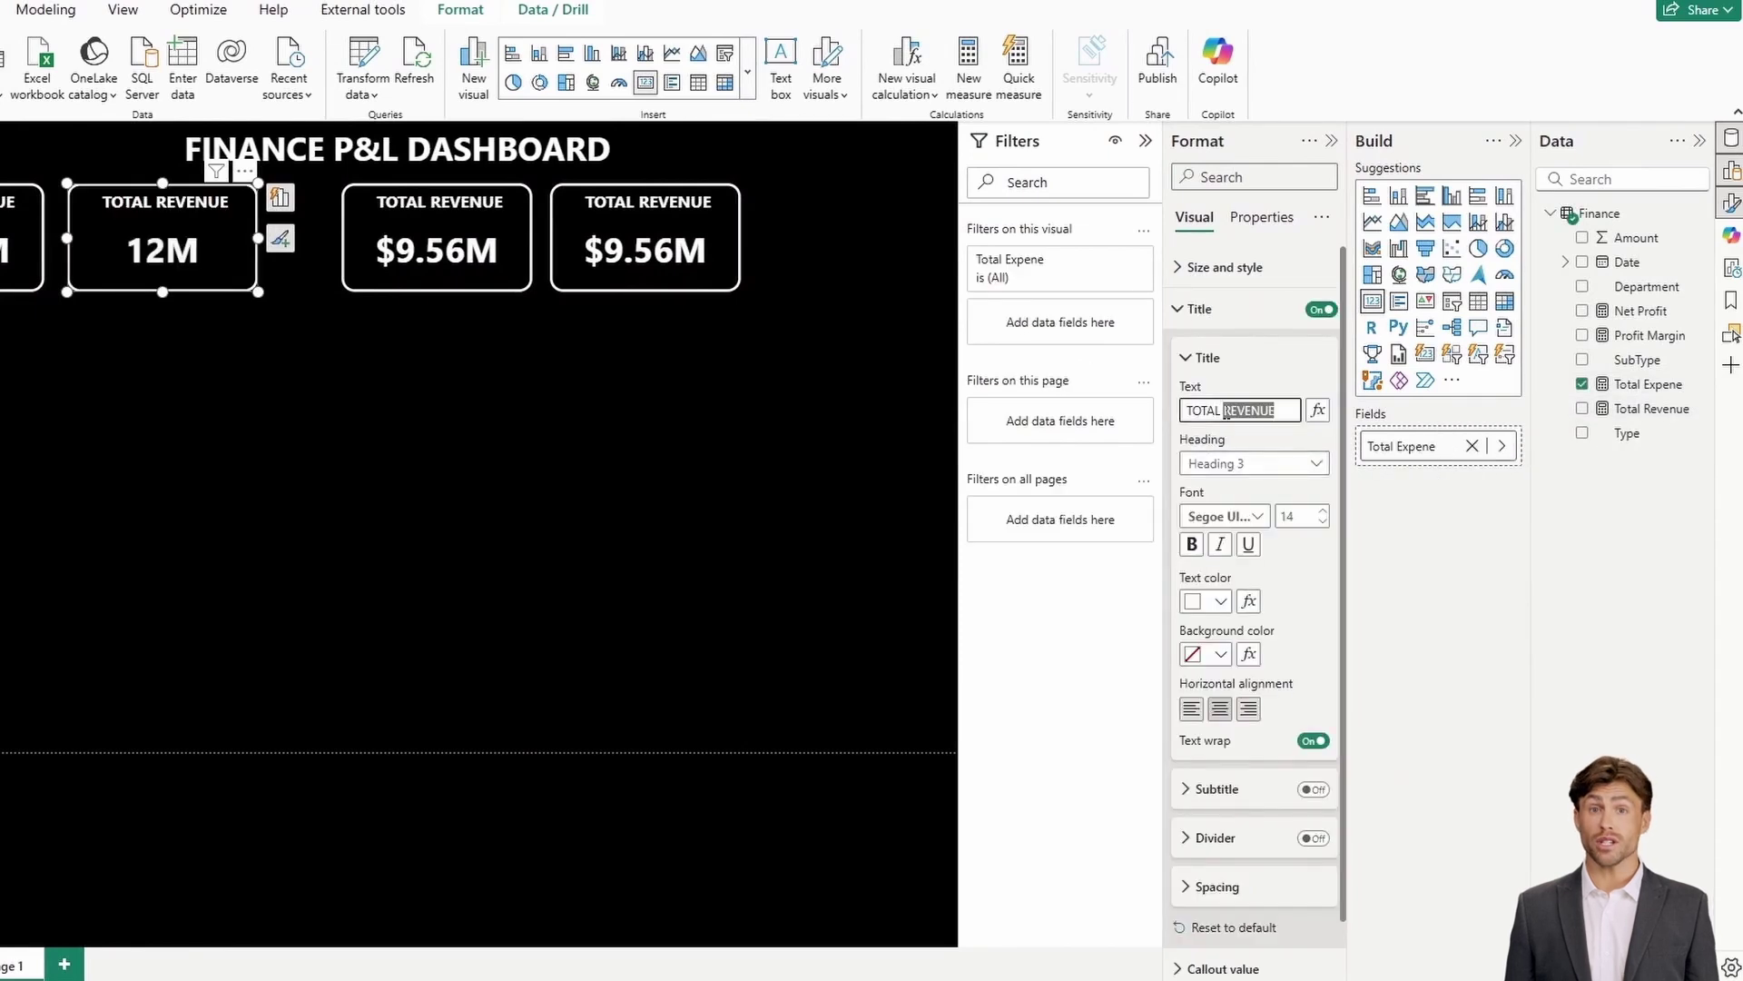
pyautogui.write('EXPENSE')
pyautogui.click(1632, 383)
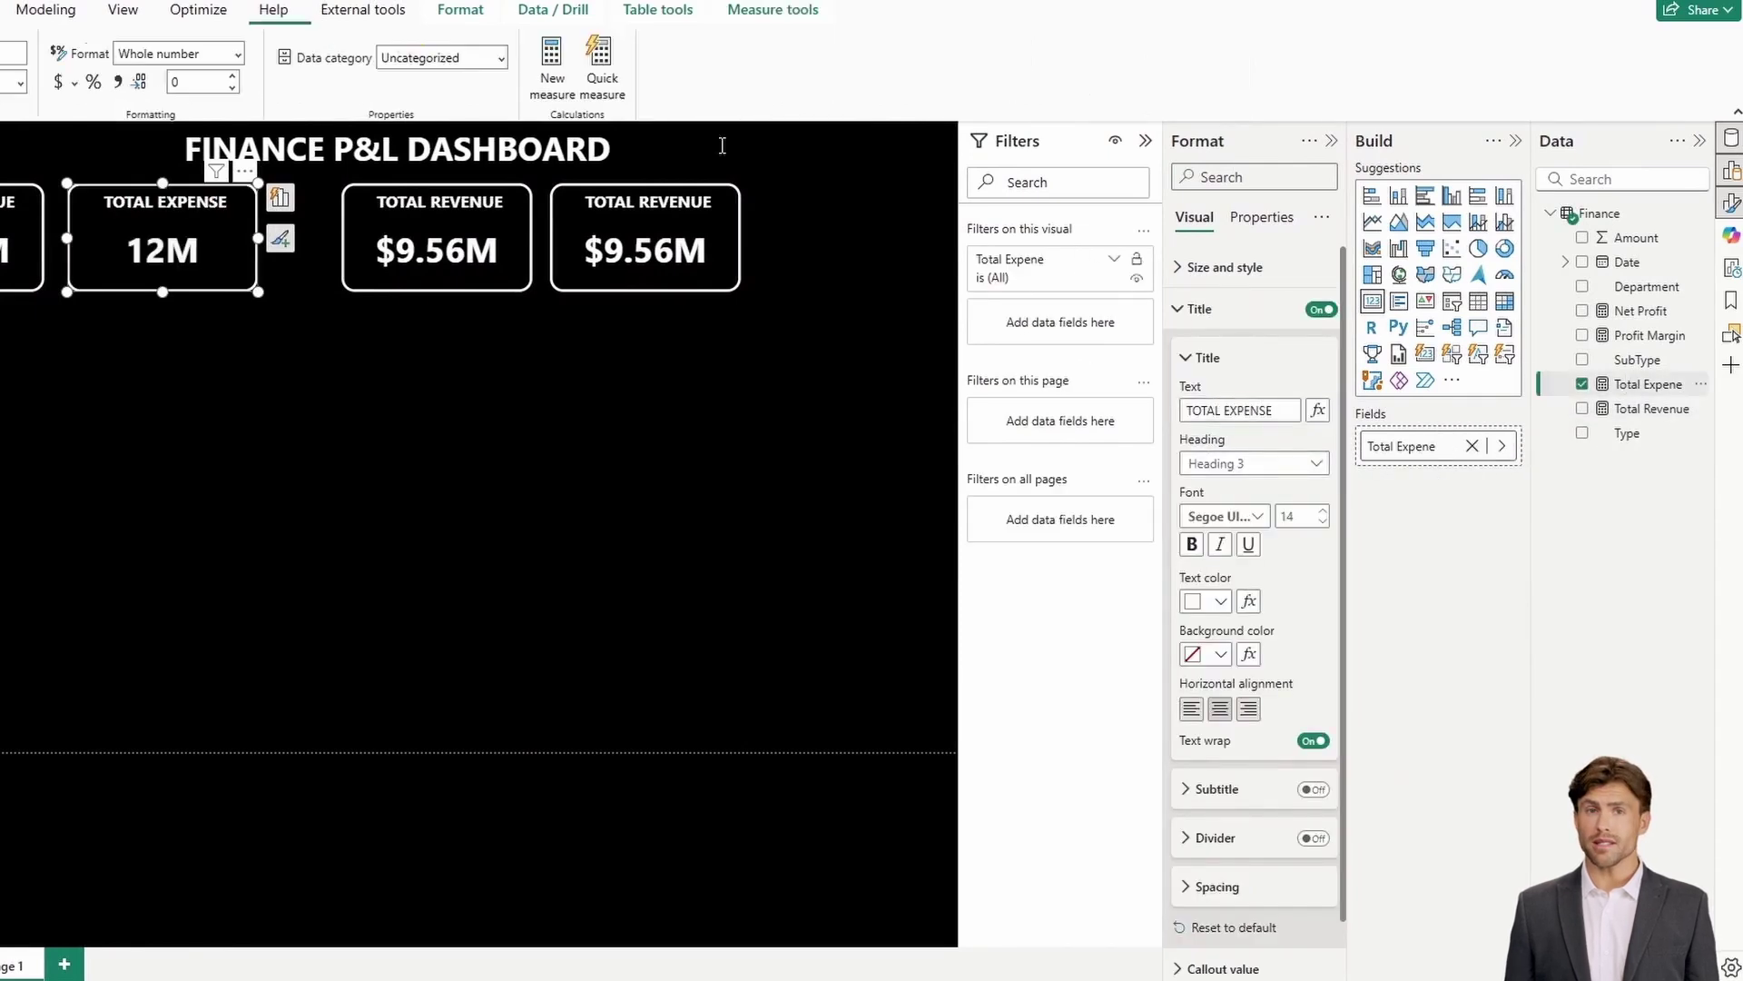
pyautogui.click(57, 78)
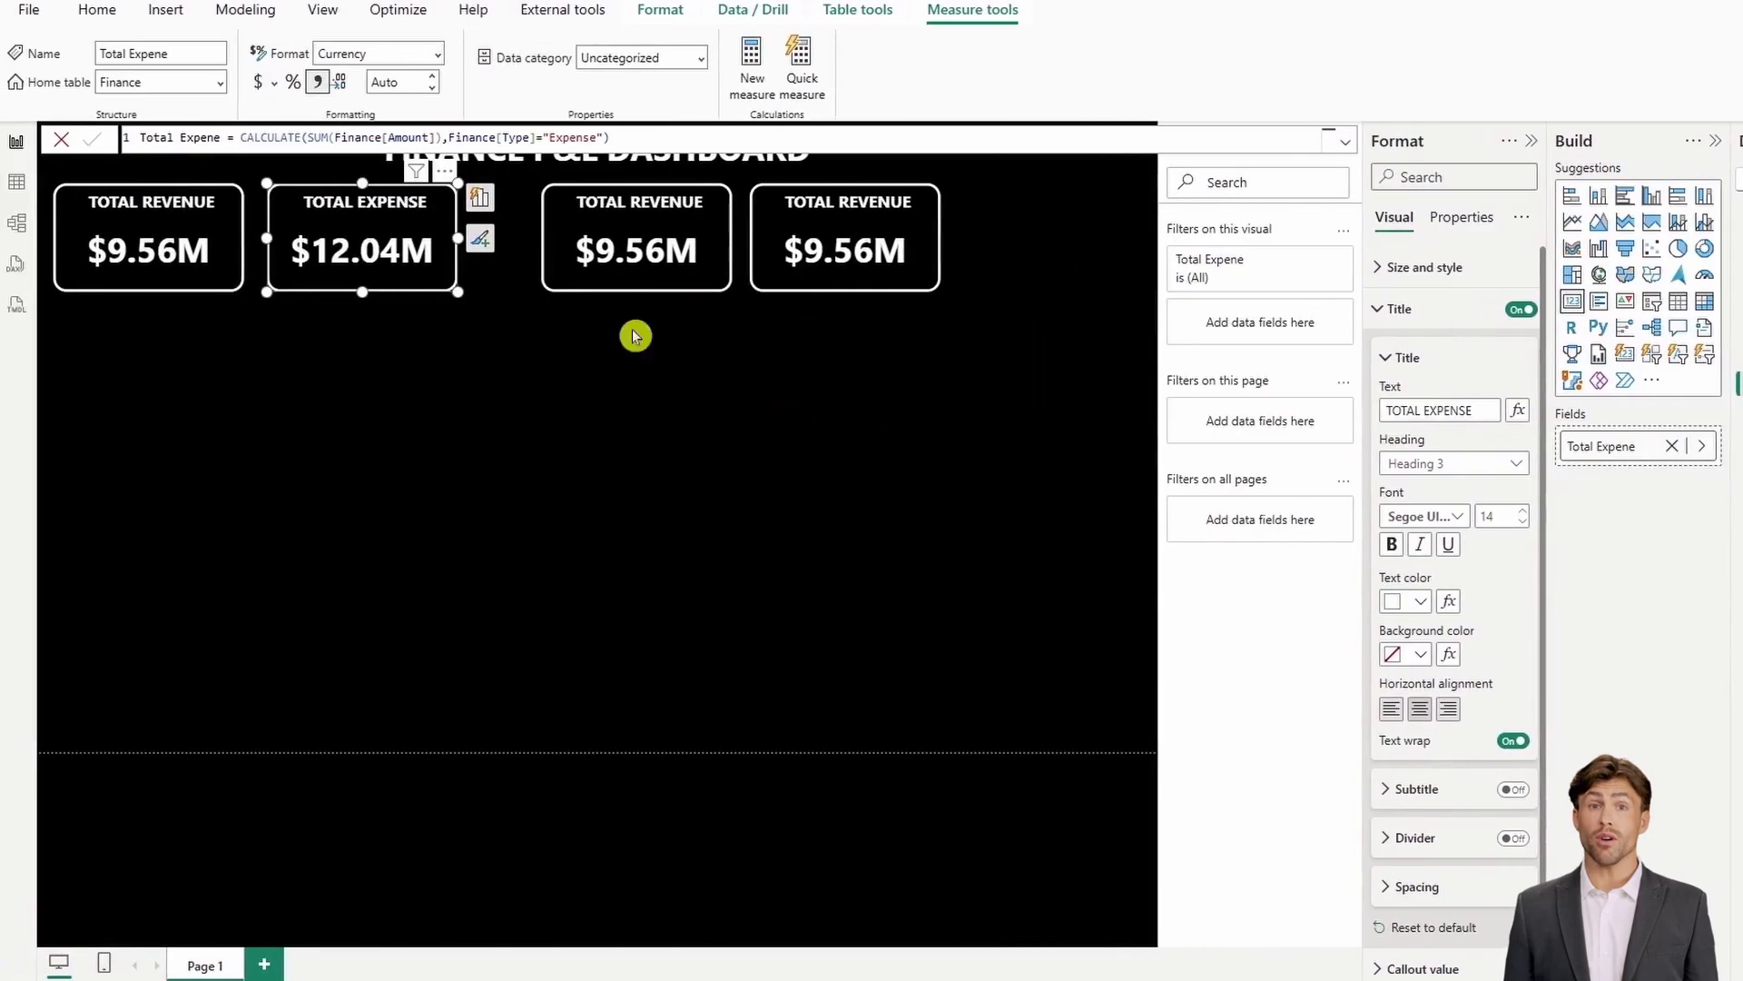
# Move the third card next to the TOTAL EXPENSE card and replace its field with the Net Profit measure
pyautogui.click(605, 282)
pyautogui.moveTo(625, 289); pyautogui.dragTo(563, 289)
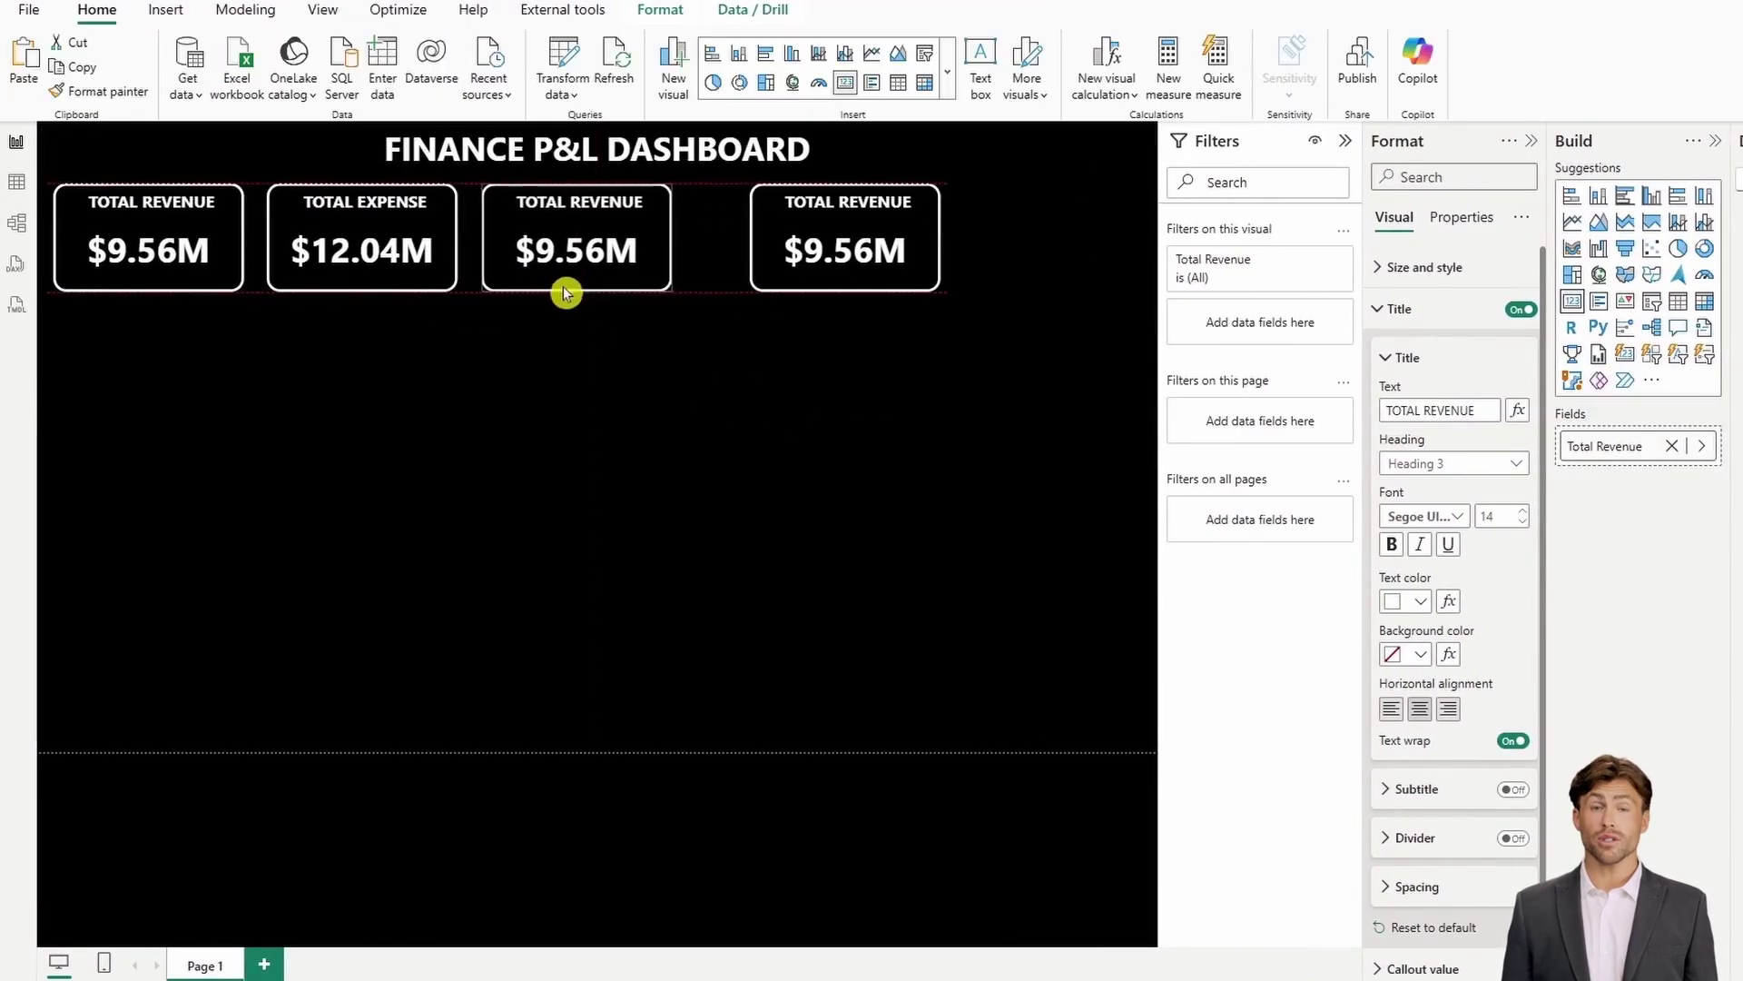
pyautogui.click(1672, 445)
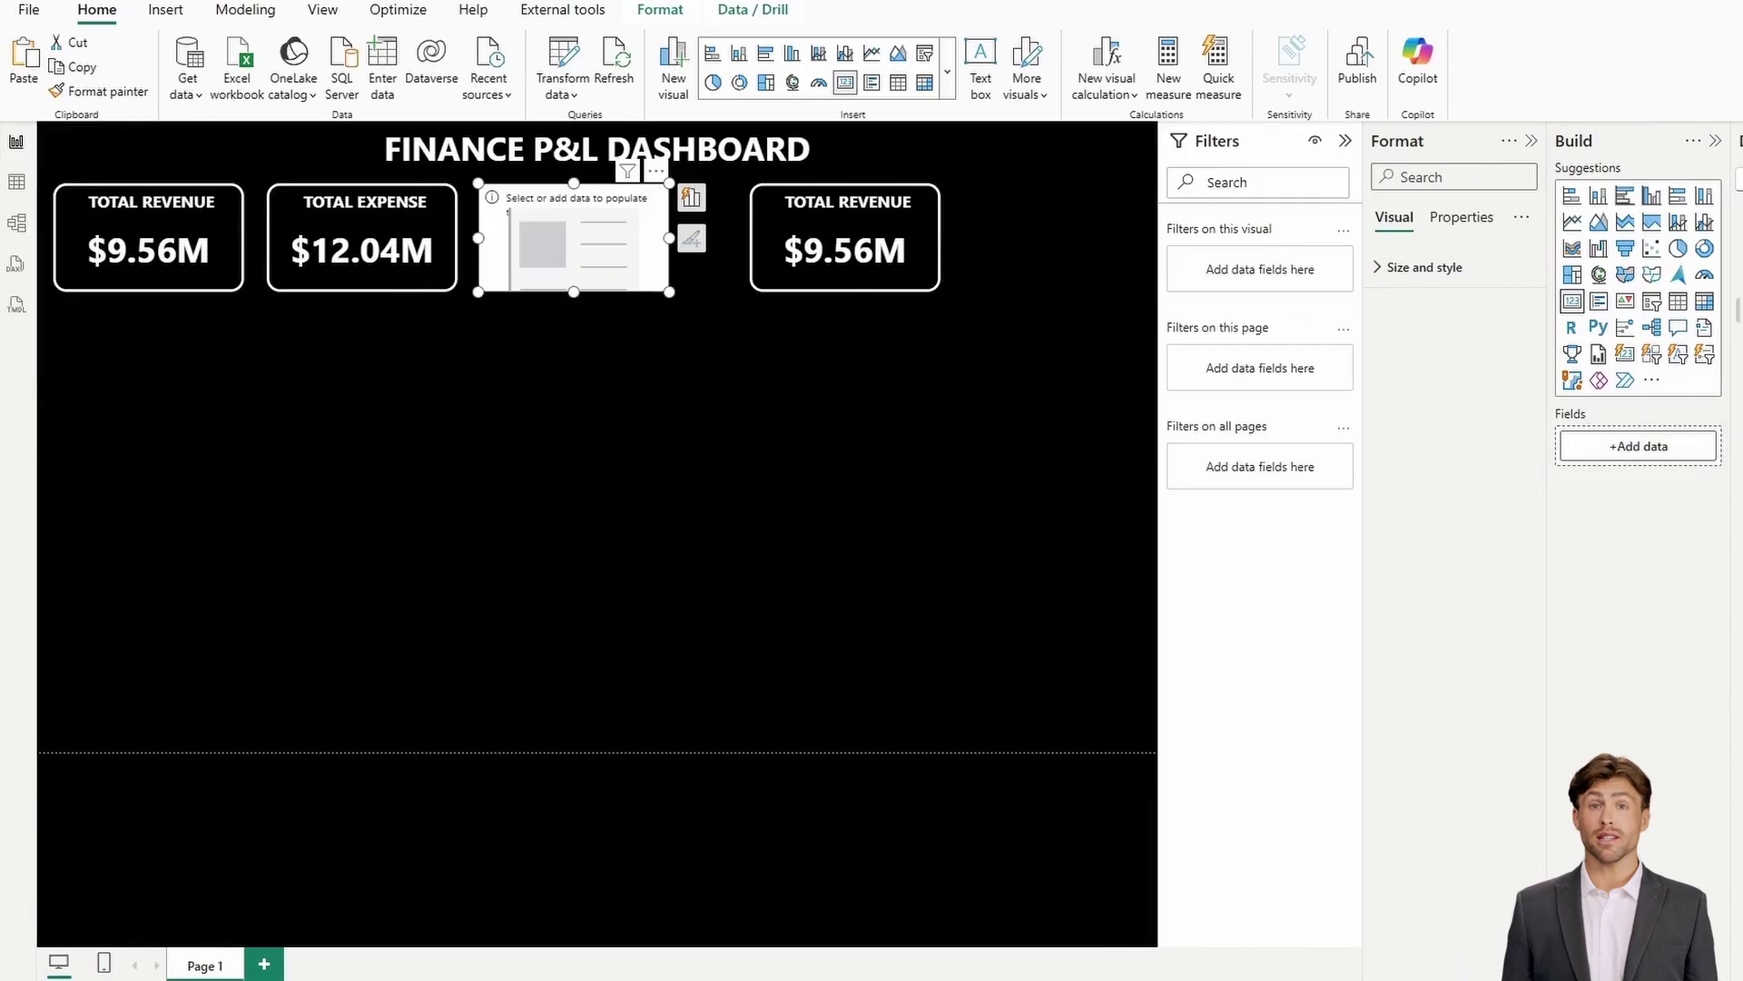
pyautogui.moveTo(1711, 411); pyautogui.dragTo(595, 257)
# Retitle the third card NET PROFIT and format its measure as Currency
pyautogui.moveTo(1471, 410); pyautogui.dragTo(1217, 402)
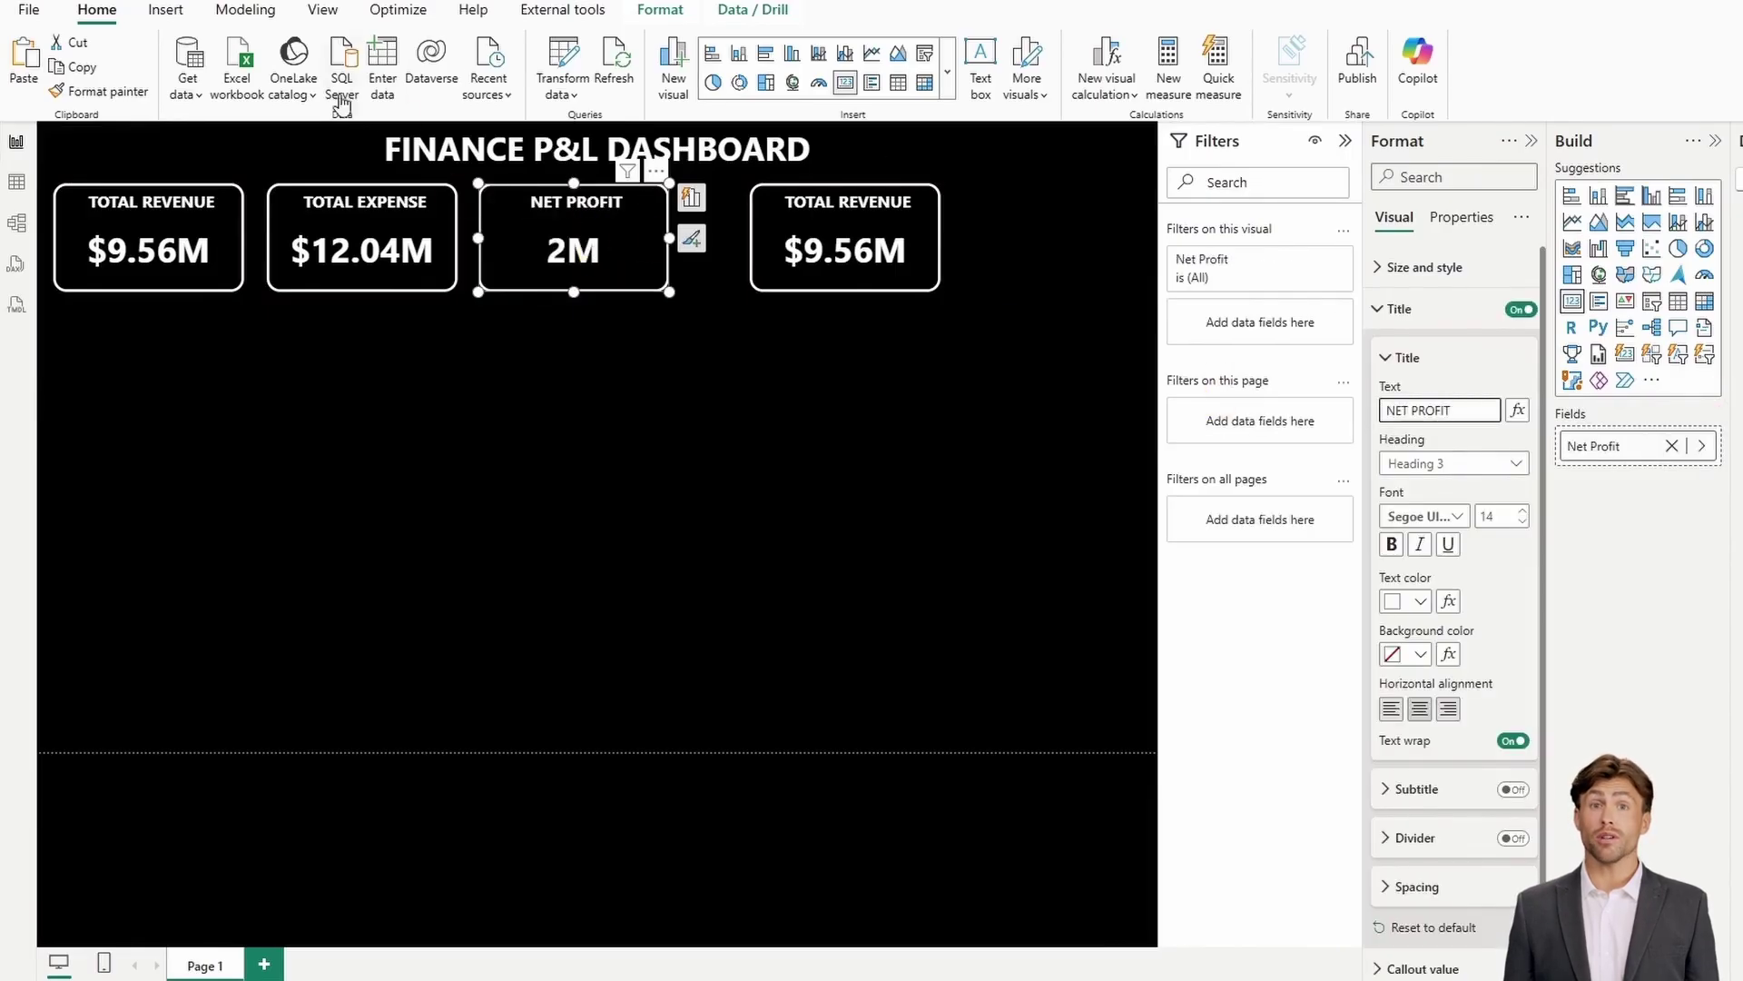
pyautogui.click(1739, 310)
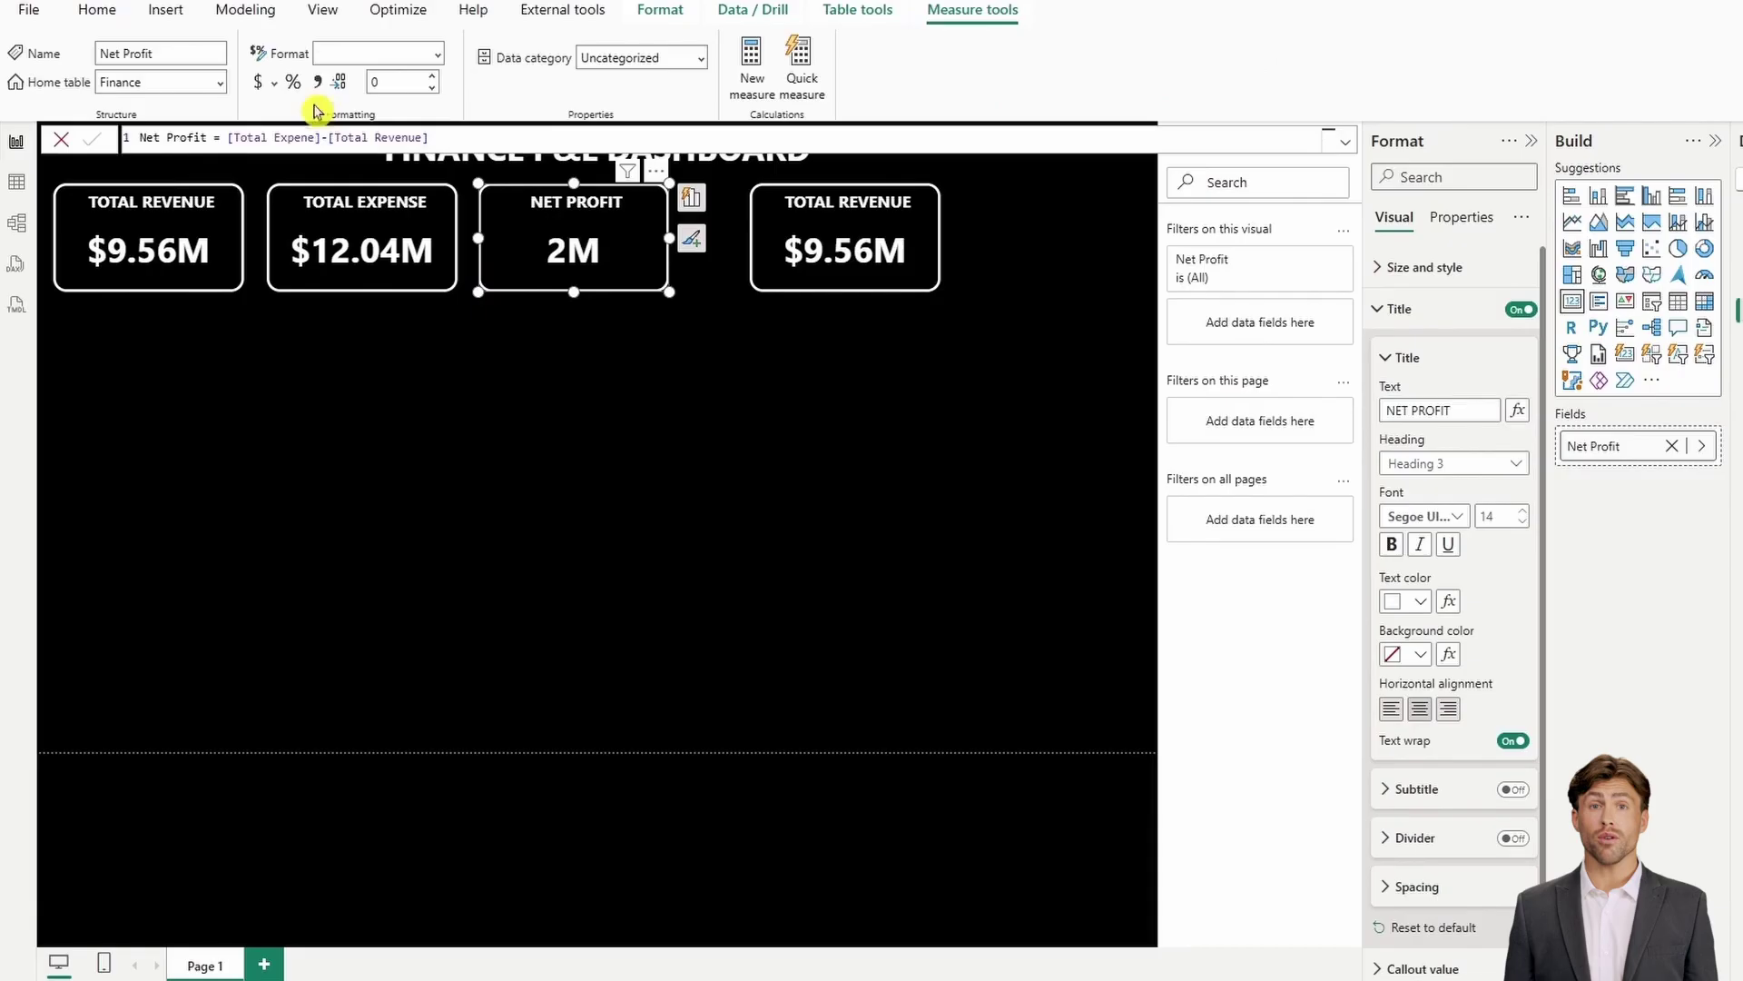
pyautogui.click(261, 86)
# Move the fourth card next to the NET PROFIT card and replace its field with the Profit Margin measure
pyautogui.click(868, 275)
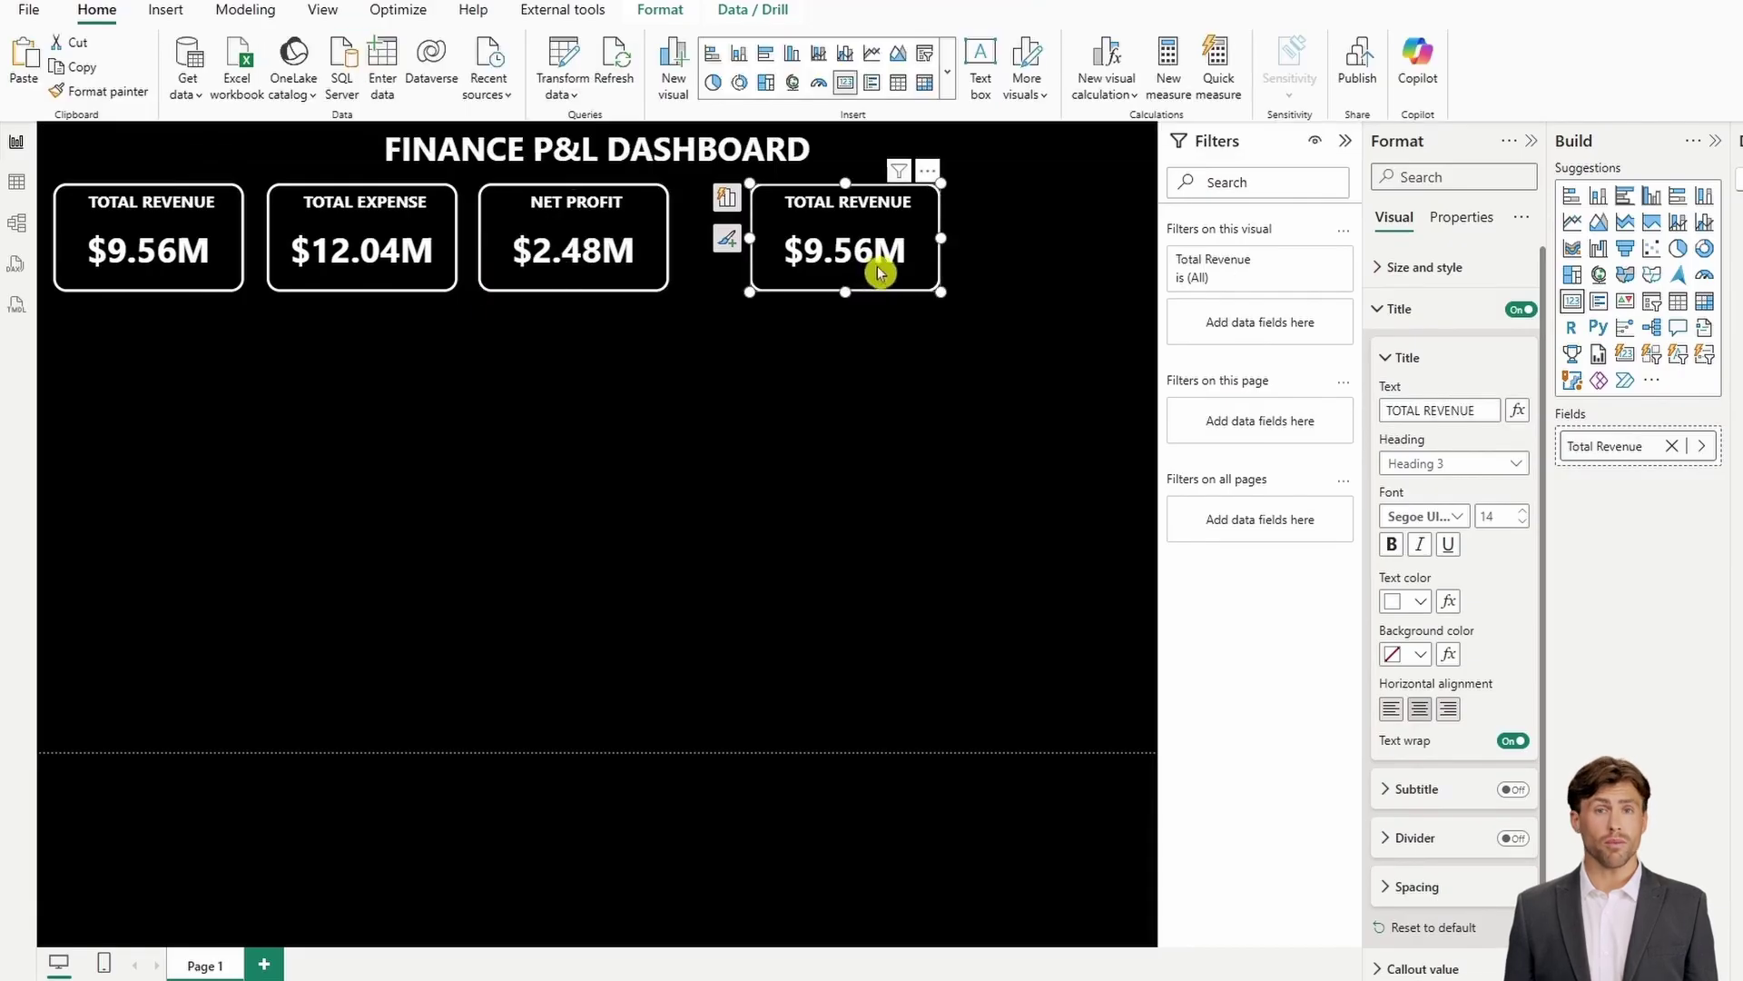
pyautogui.moveTo(877, 268); pyautogui.dragTo(814, 267)
pyautogui.click(1672, 446)
pyautogui.moveTo(1742, 335); pyautogui.dragTo(1742, 354)
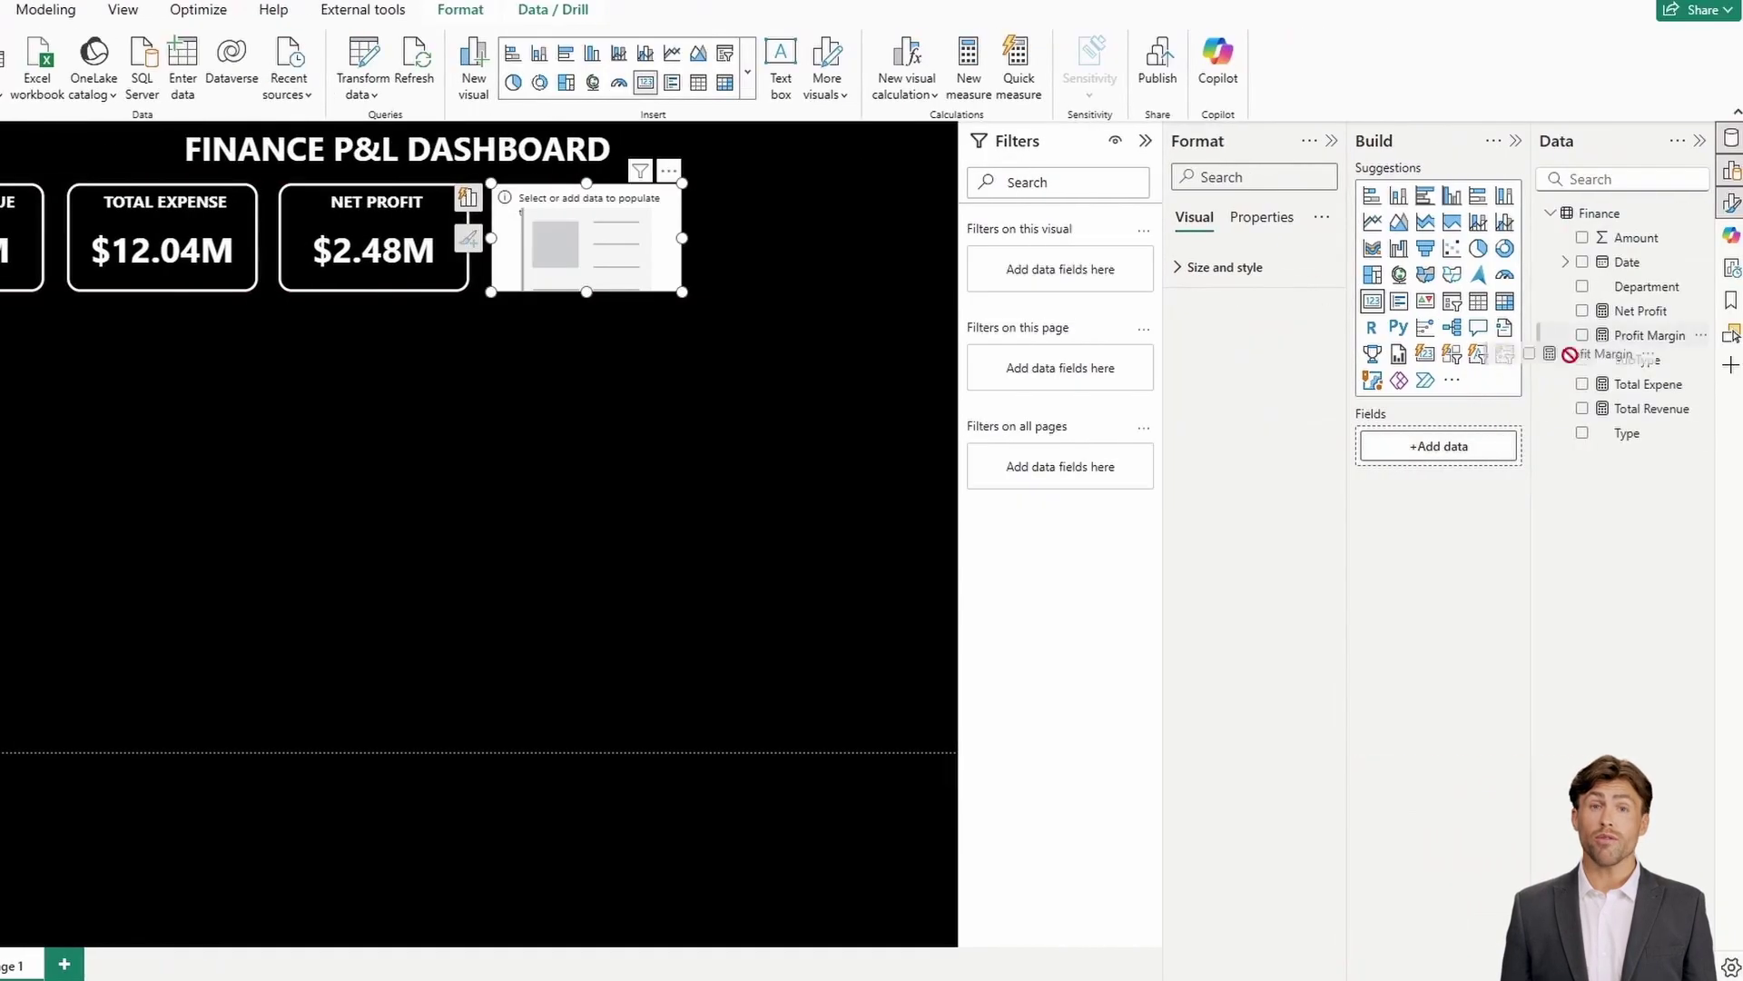
pyautogui.moveTo(1571, 354); pyautogui.dragTo(1439, 449)
# Retitle the fourth card PROFIT MARGIN
pyautogui.moveTo(1294, 410); pyautogui.dragTo(1181, 411)
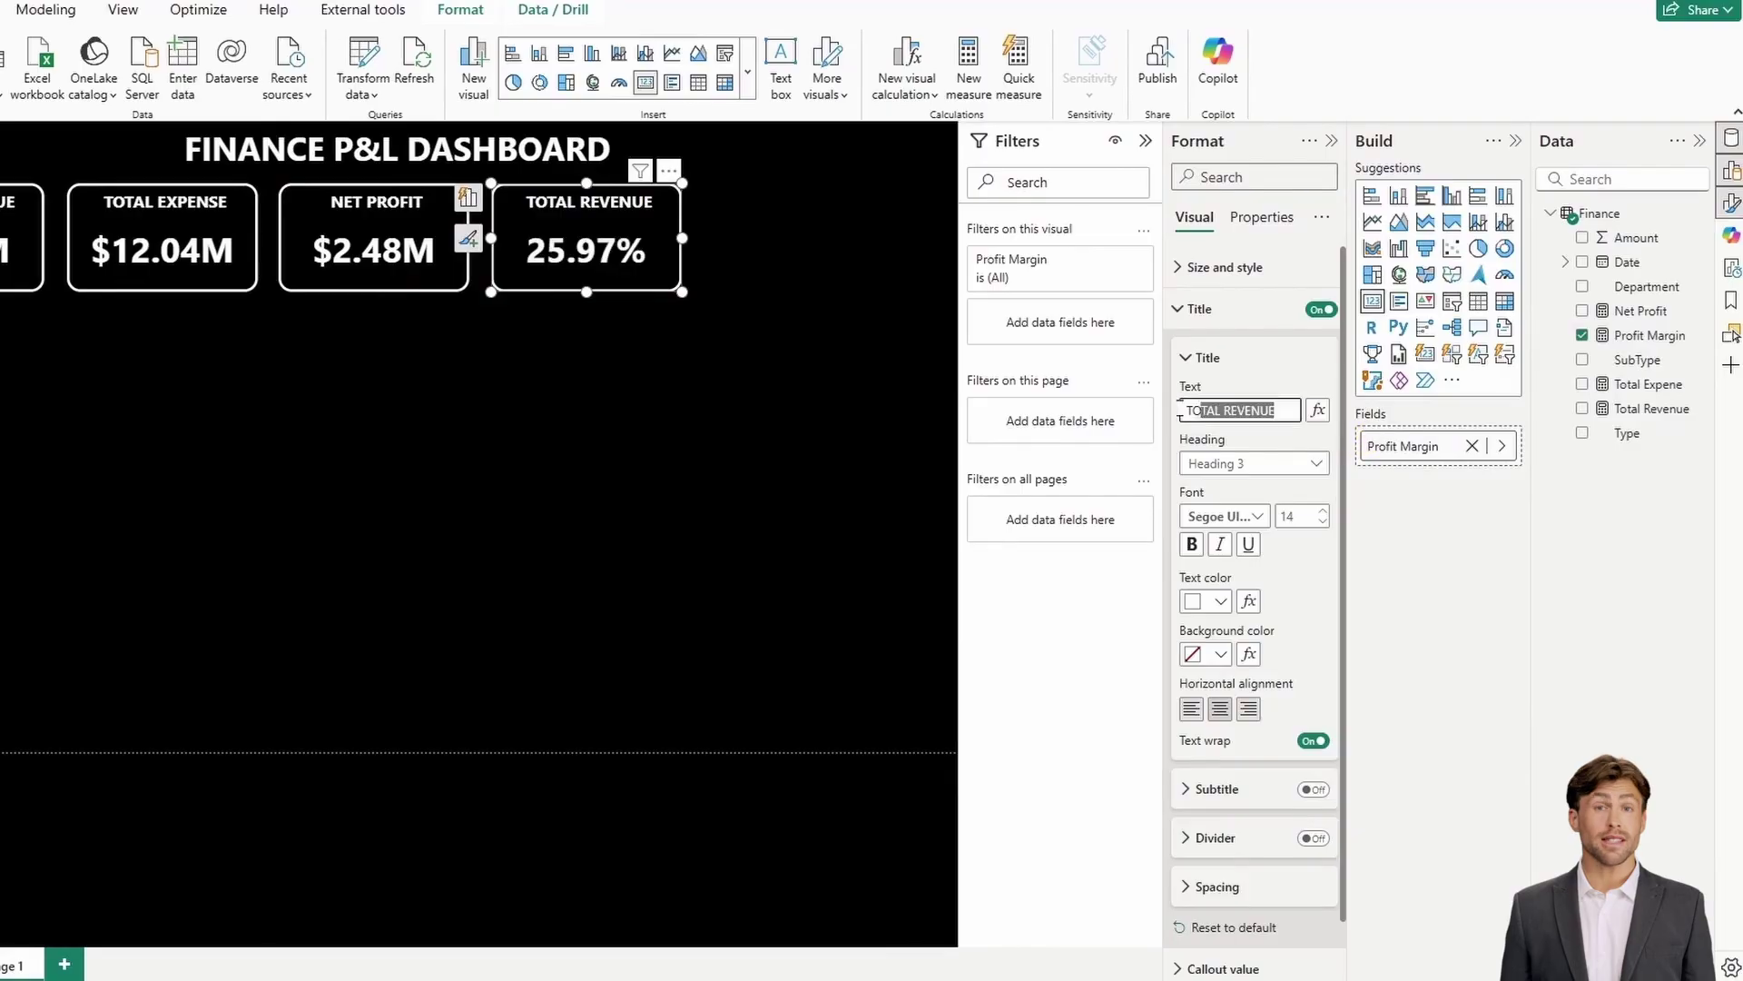
pyautogui.write('PROFIT MARGIN')
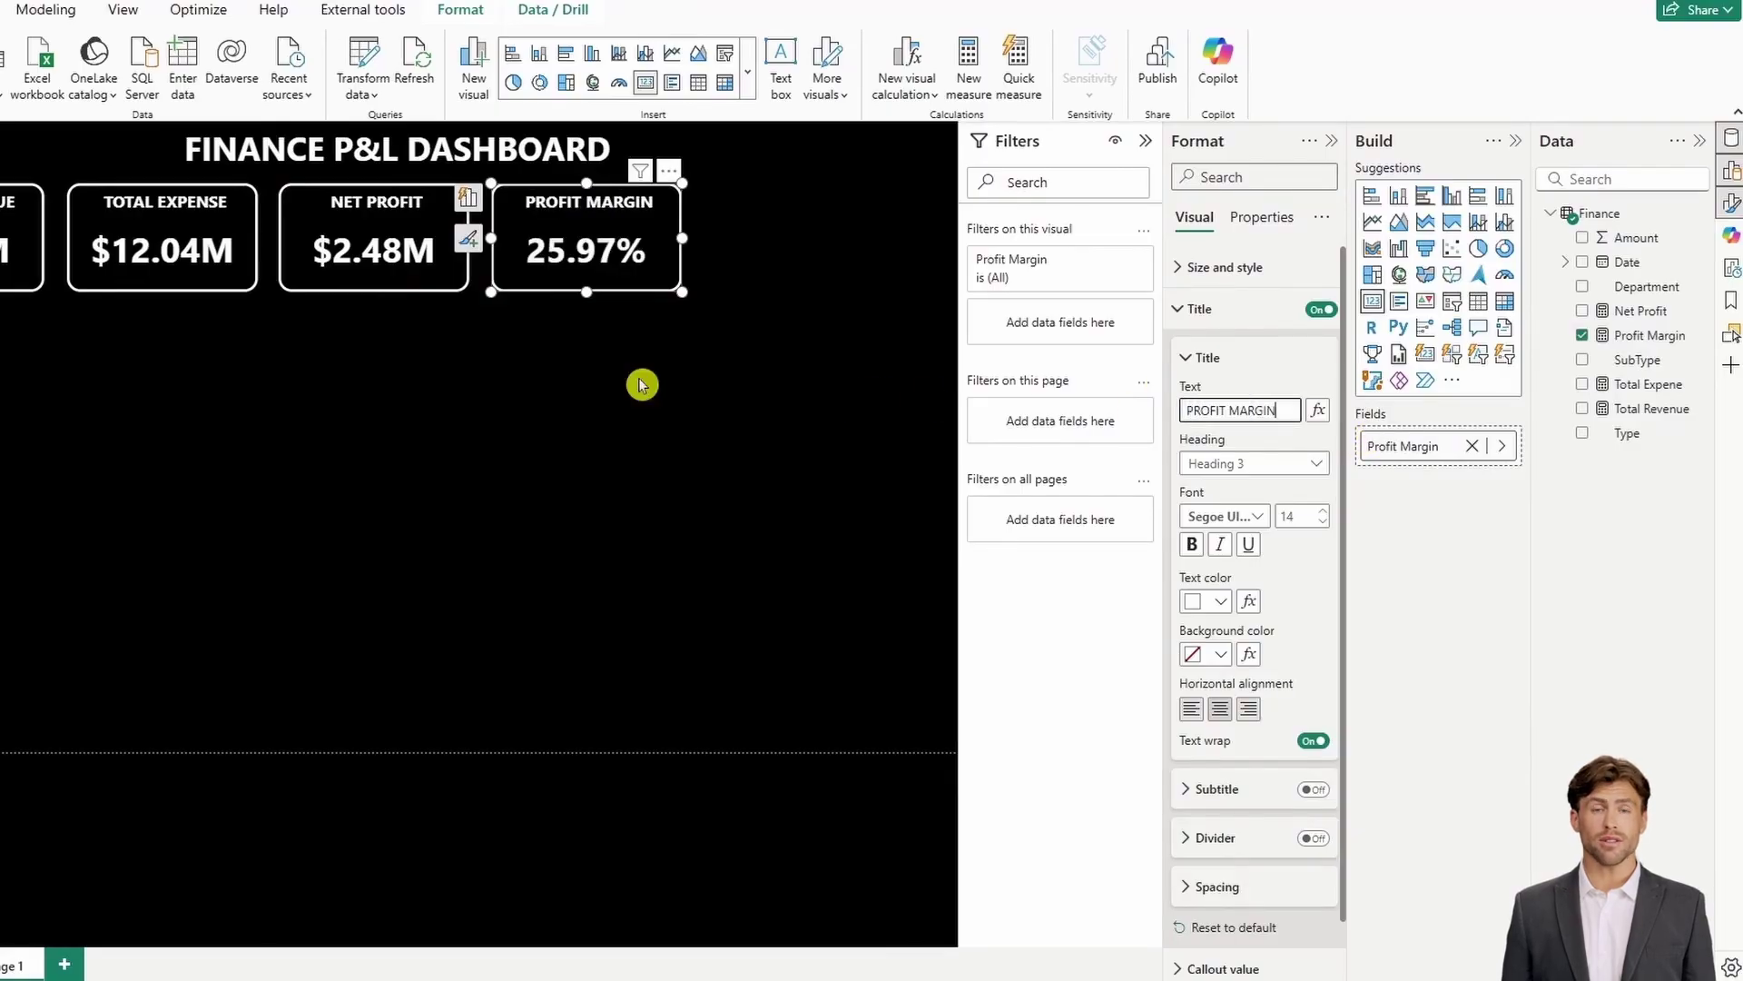
pyautogui.click(739, 361)
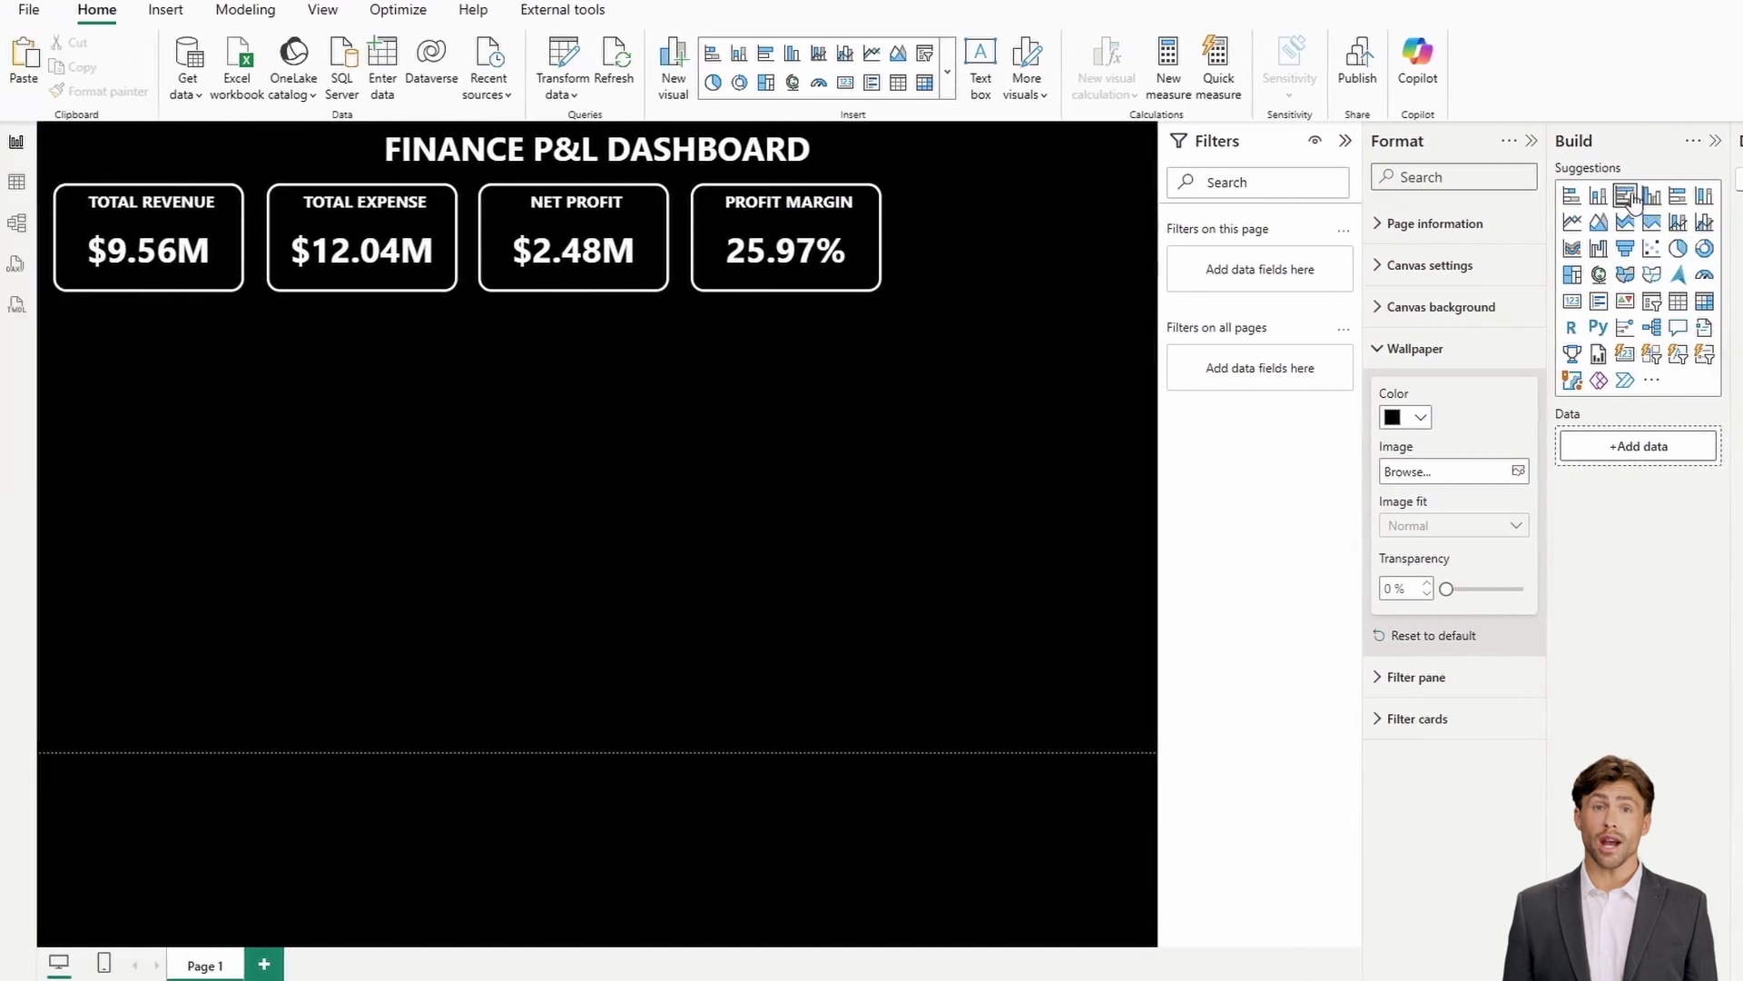
# Add an empty clustered bar chart below the first two cards and size it to span roughly their combined width
pyautogui.click(1426, 194)
pyautogui.moveTo(244, 492); pyautogui.dragTo(413, 659)
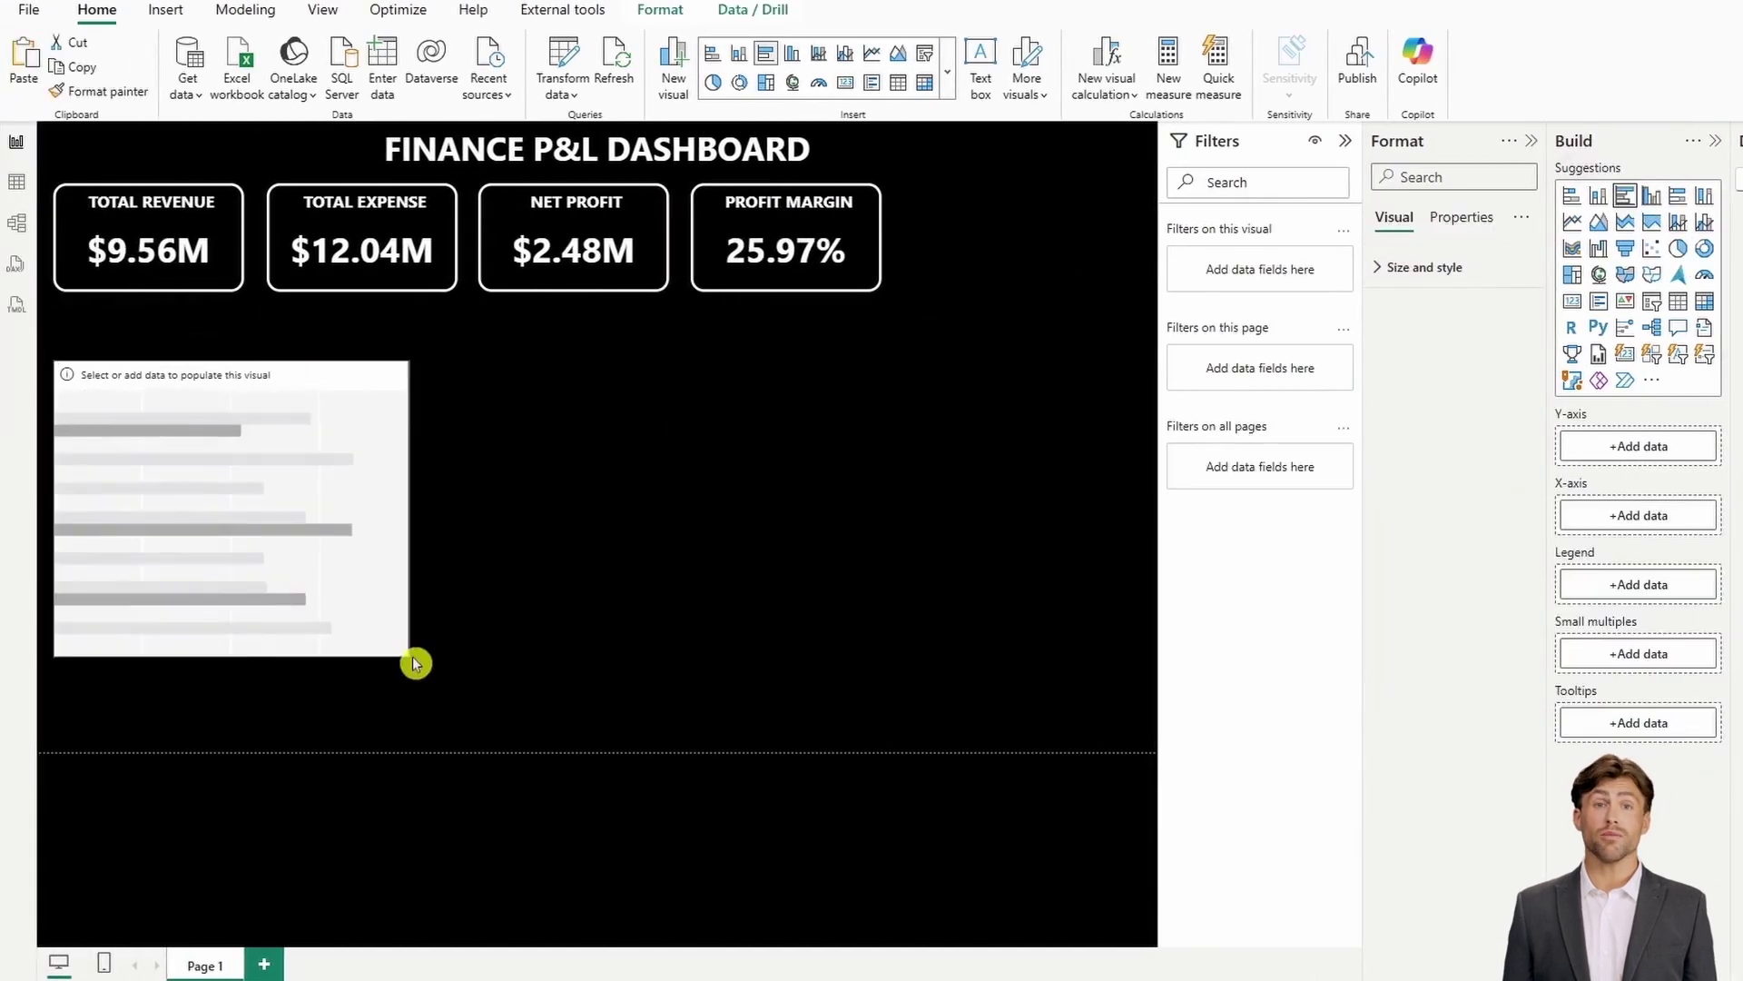
# Plot Net Profit by Department in the bar chart and fit it directly beneath the cards, widened to the start of the NET PROFIT card
pyautogui.moveTo(300, 590); pyautogui.dragTo(301, 543)
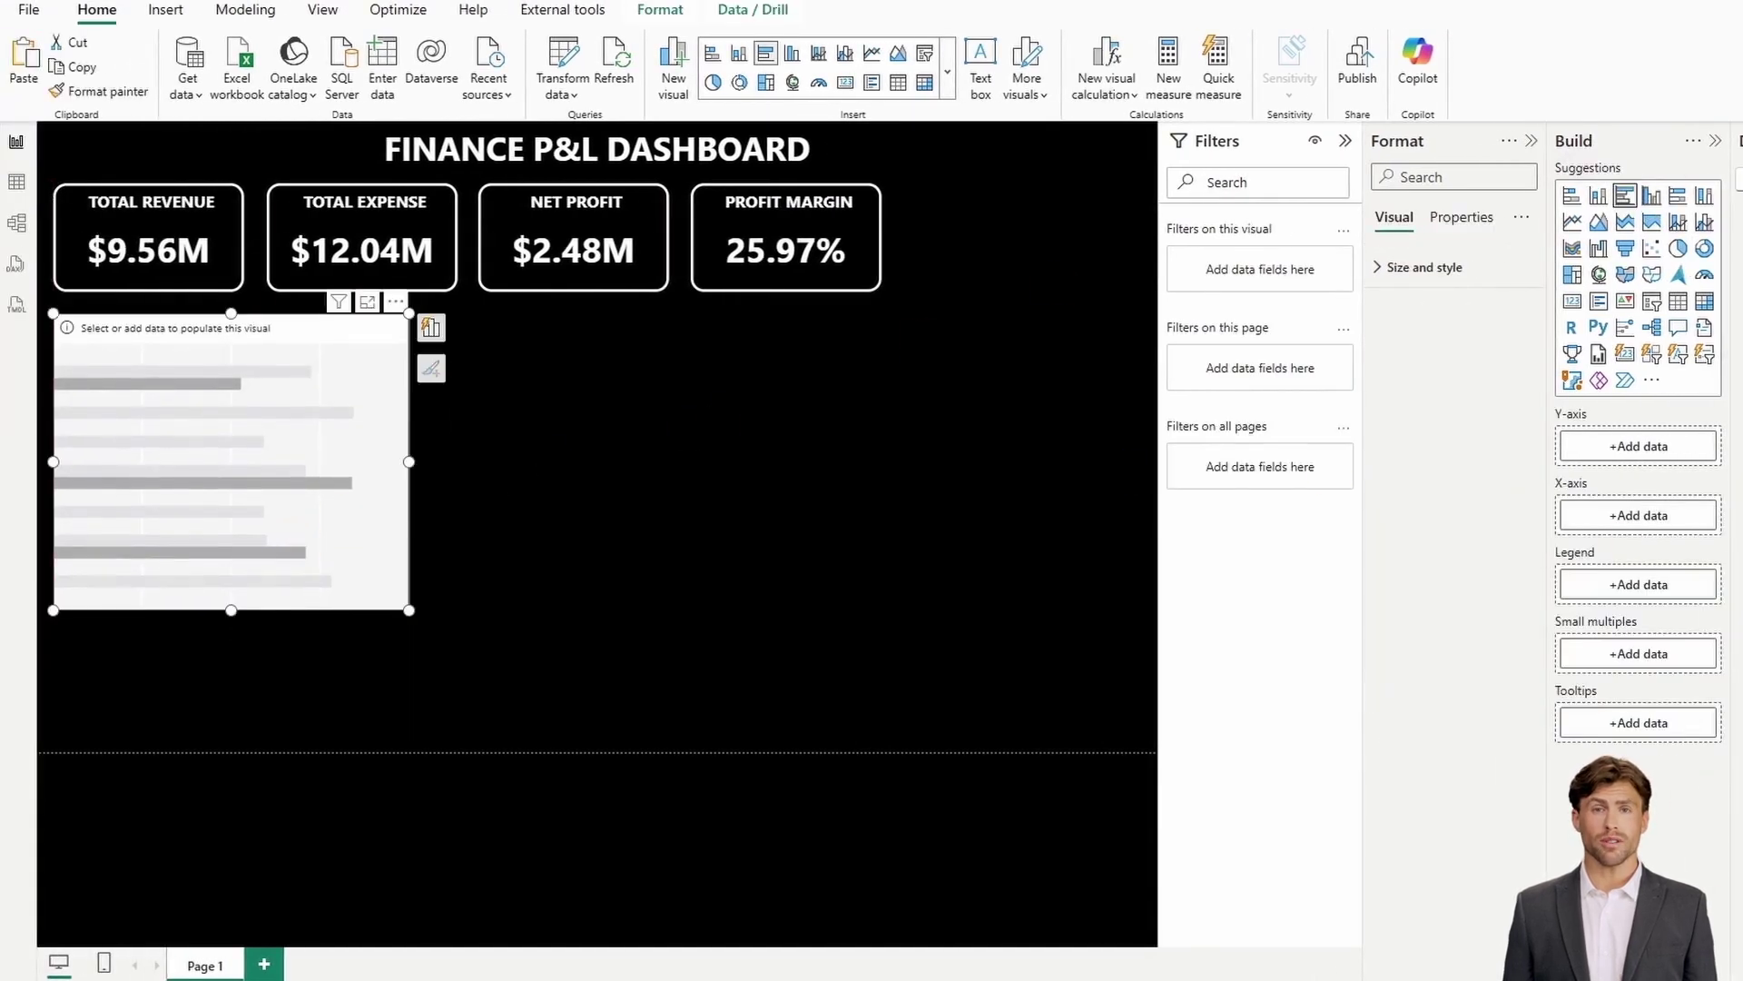
pyautogui.moveTo(1738, 309); pyautogui.dragTo(1653, 448)
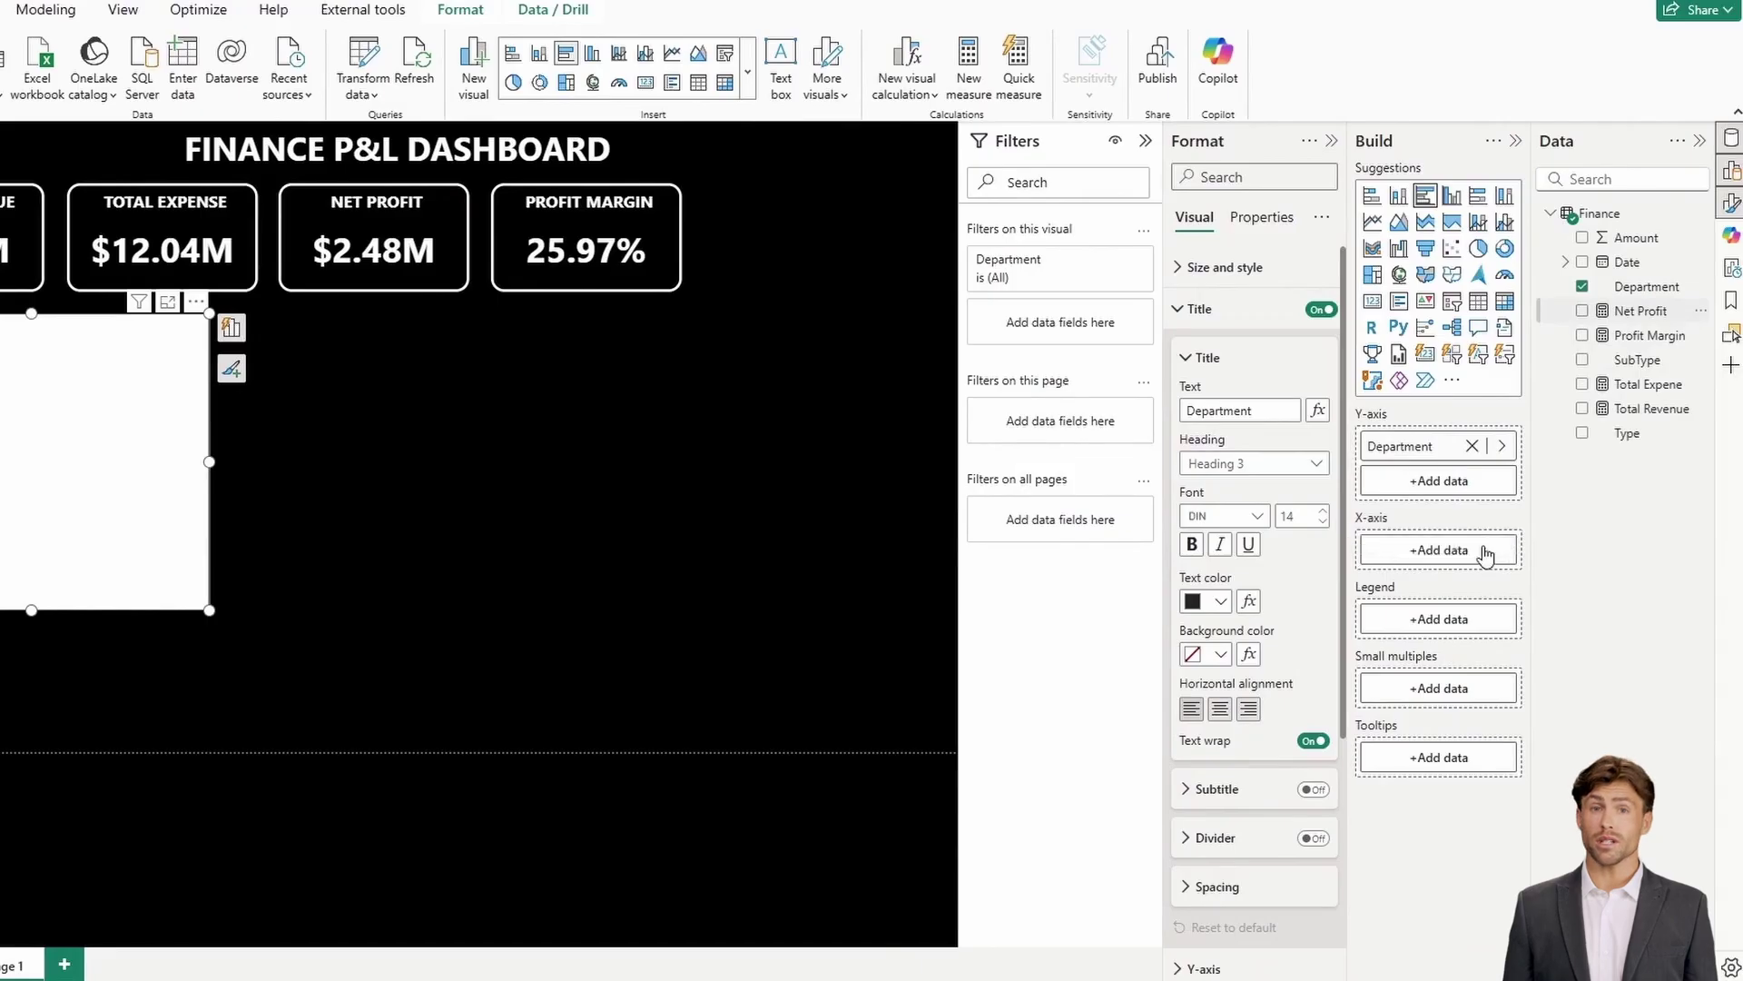
pyautogui.moveTo(1485, 556); pyautogui.dragTo(1478, 550)
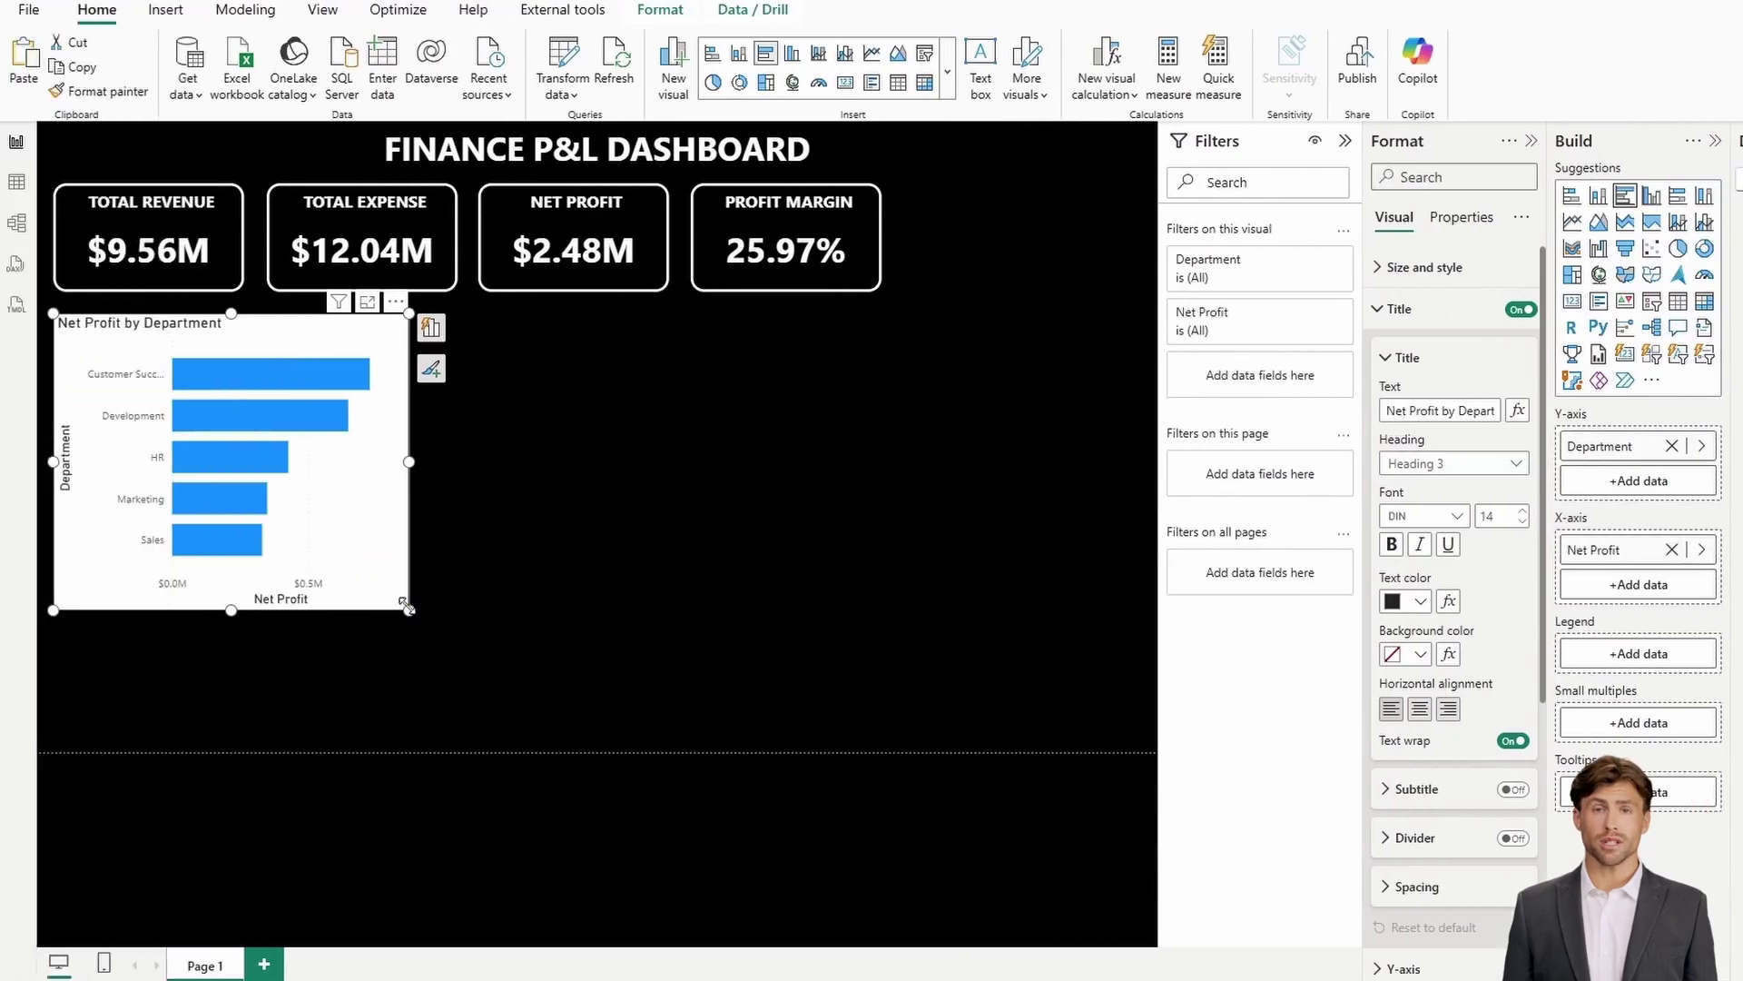
pyautogui.moveTo(409, 609); pyautogui.dragTo(500, 586)
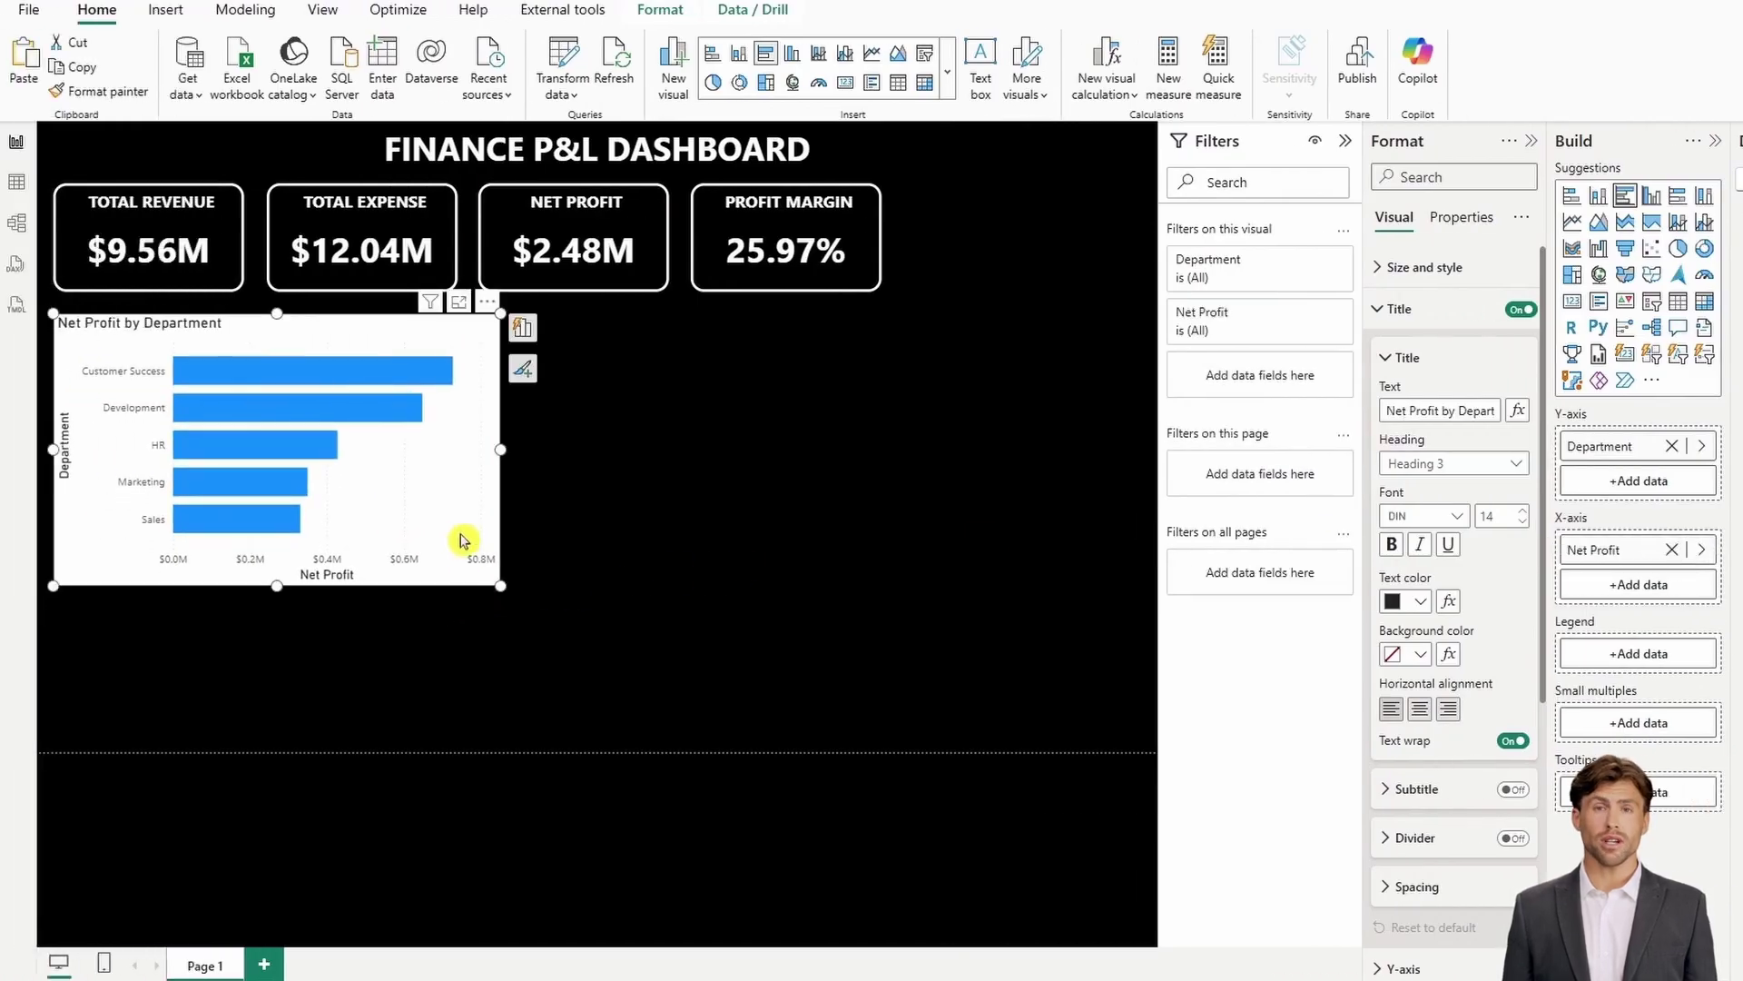
# Copy the TOTAL REVENUE card's formatting onto the Net Profit by Department bar chart
pyautogui.click(146, 223)
pyautogui.click(98, 91)
pyautogui.click(422, 470)
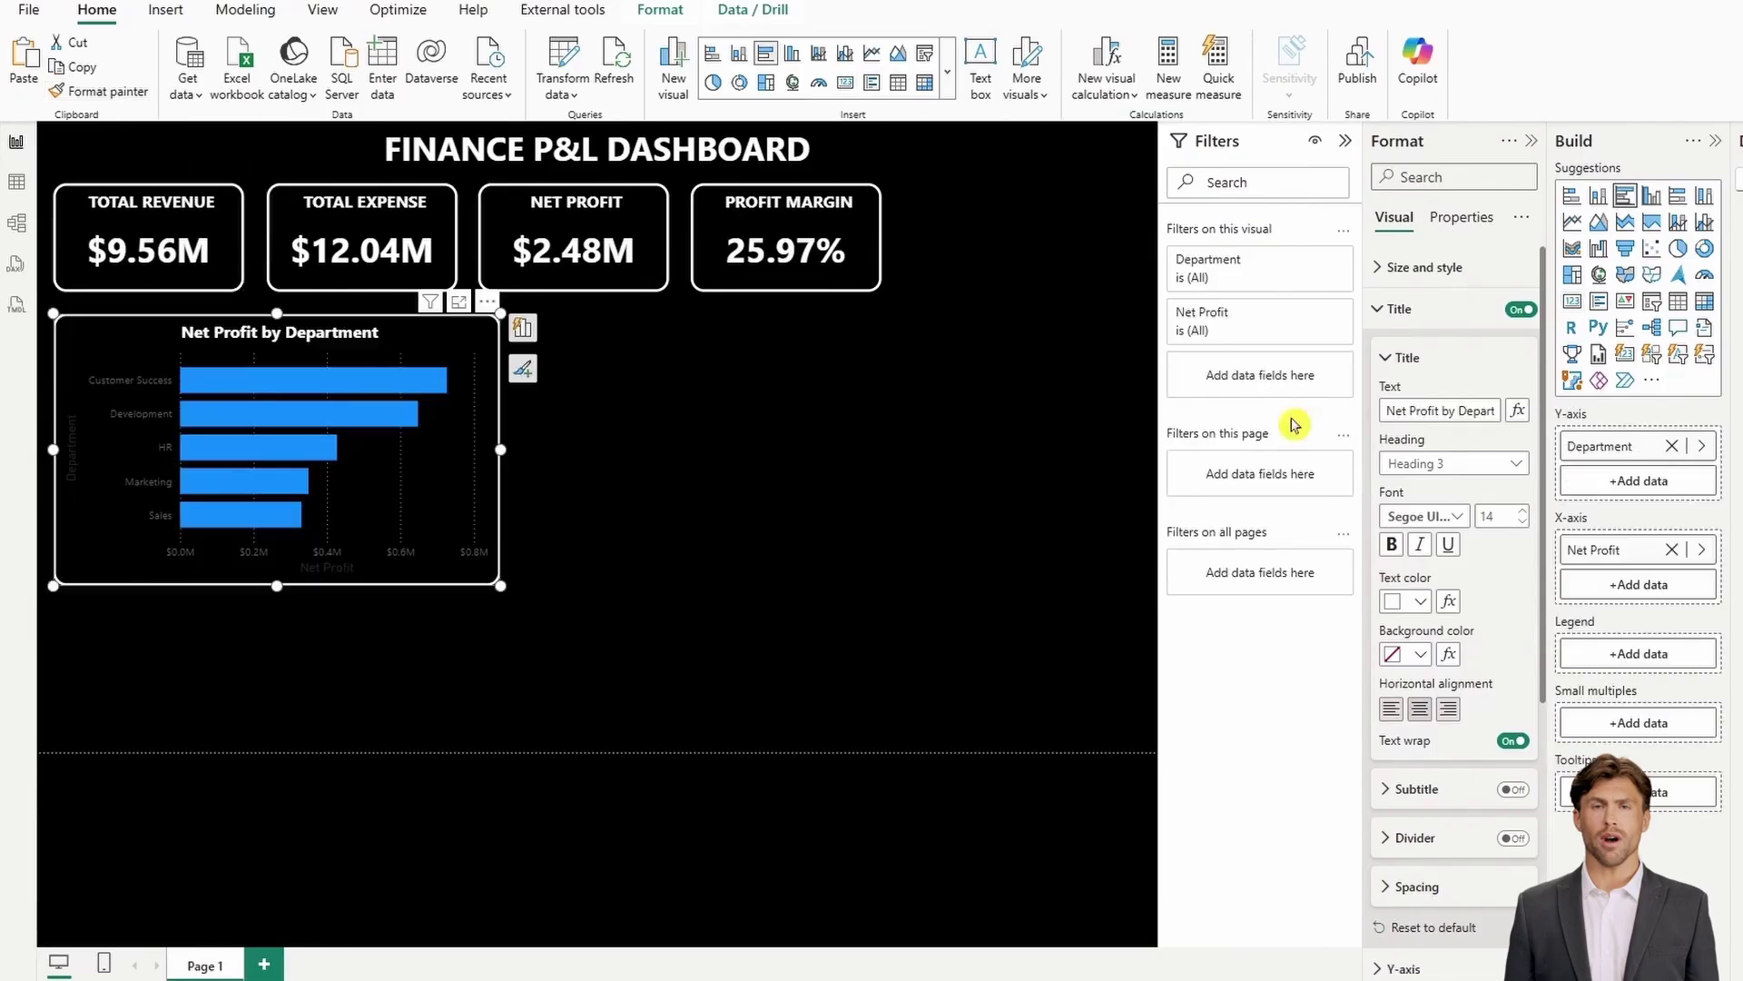
# Format the bar chart's Y-axis values in white, bold Segoe UI at size 10
pyautogui.click(1381, 309)
pyautogui.click(1381, 352)
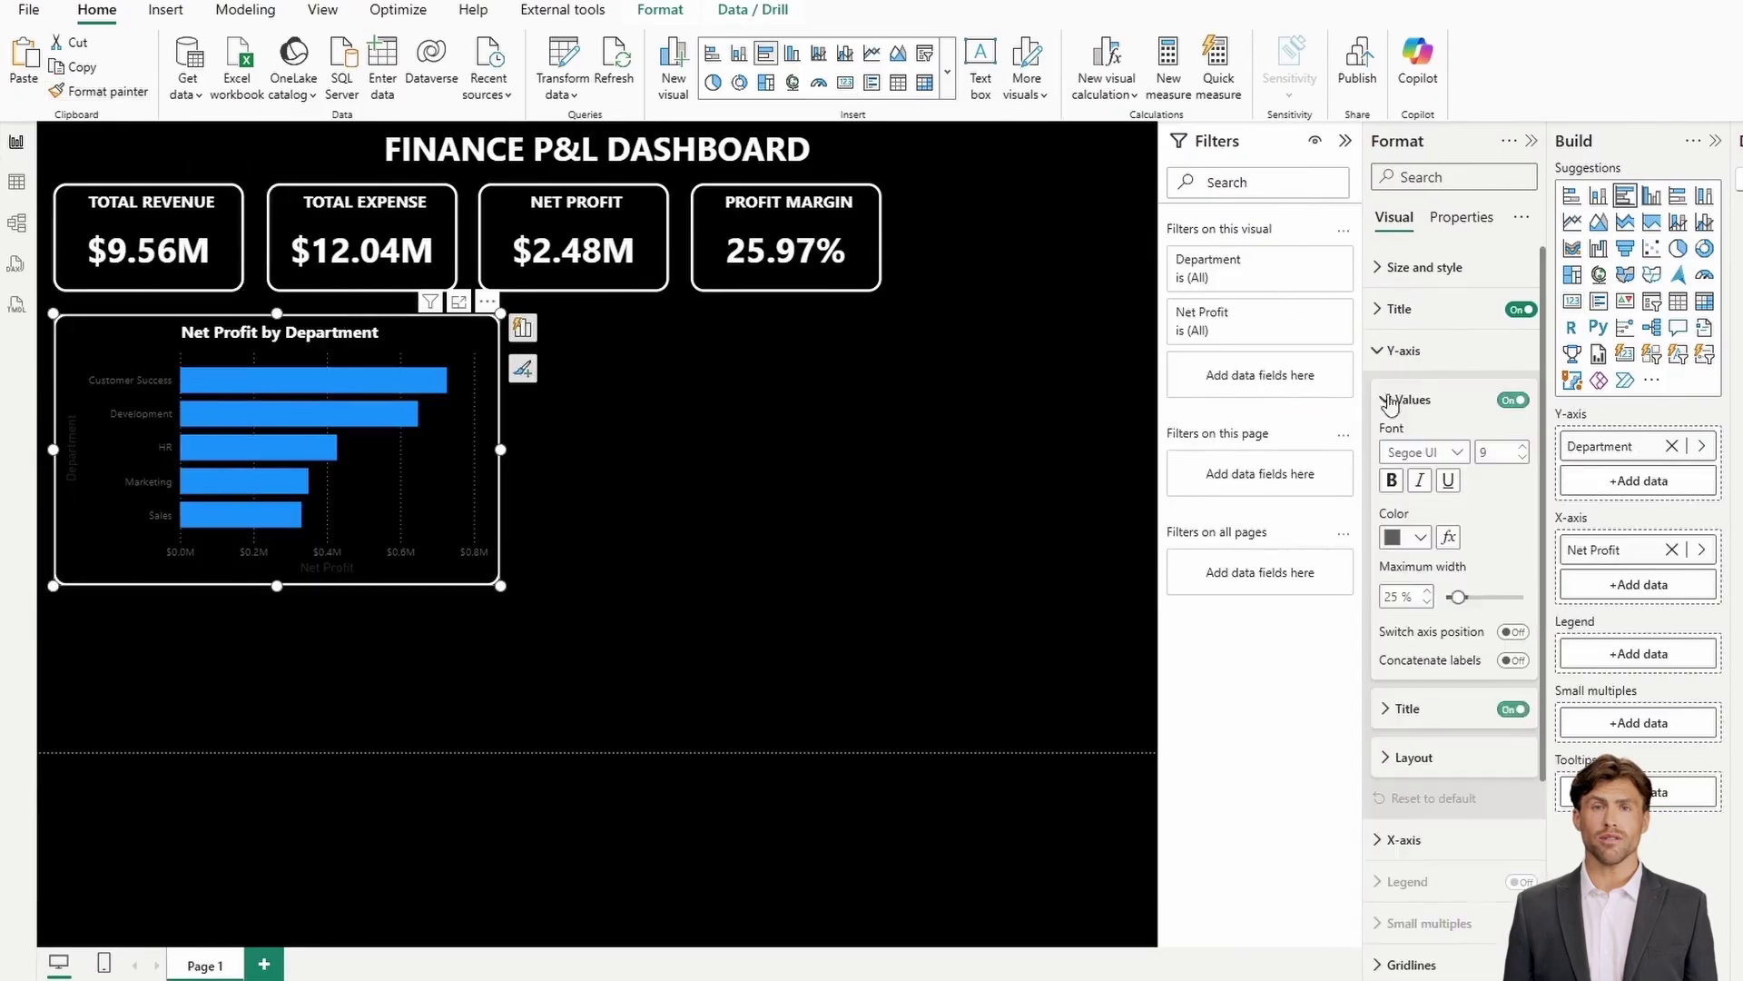
pyautogui.click(1420, 537)
pyautogui.click(1392, 585)
pyautogui.click(1523, 445)
# Format the bar chart's Y-axis title in white, bold Segoe UI
pyautogui.click(1386, 708)
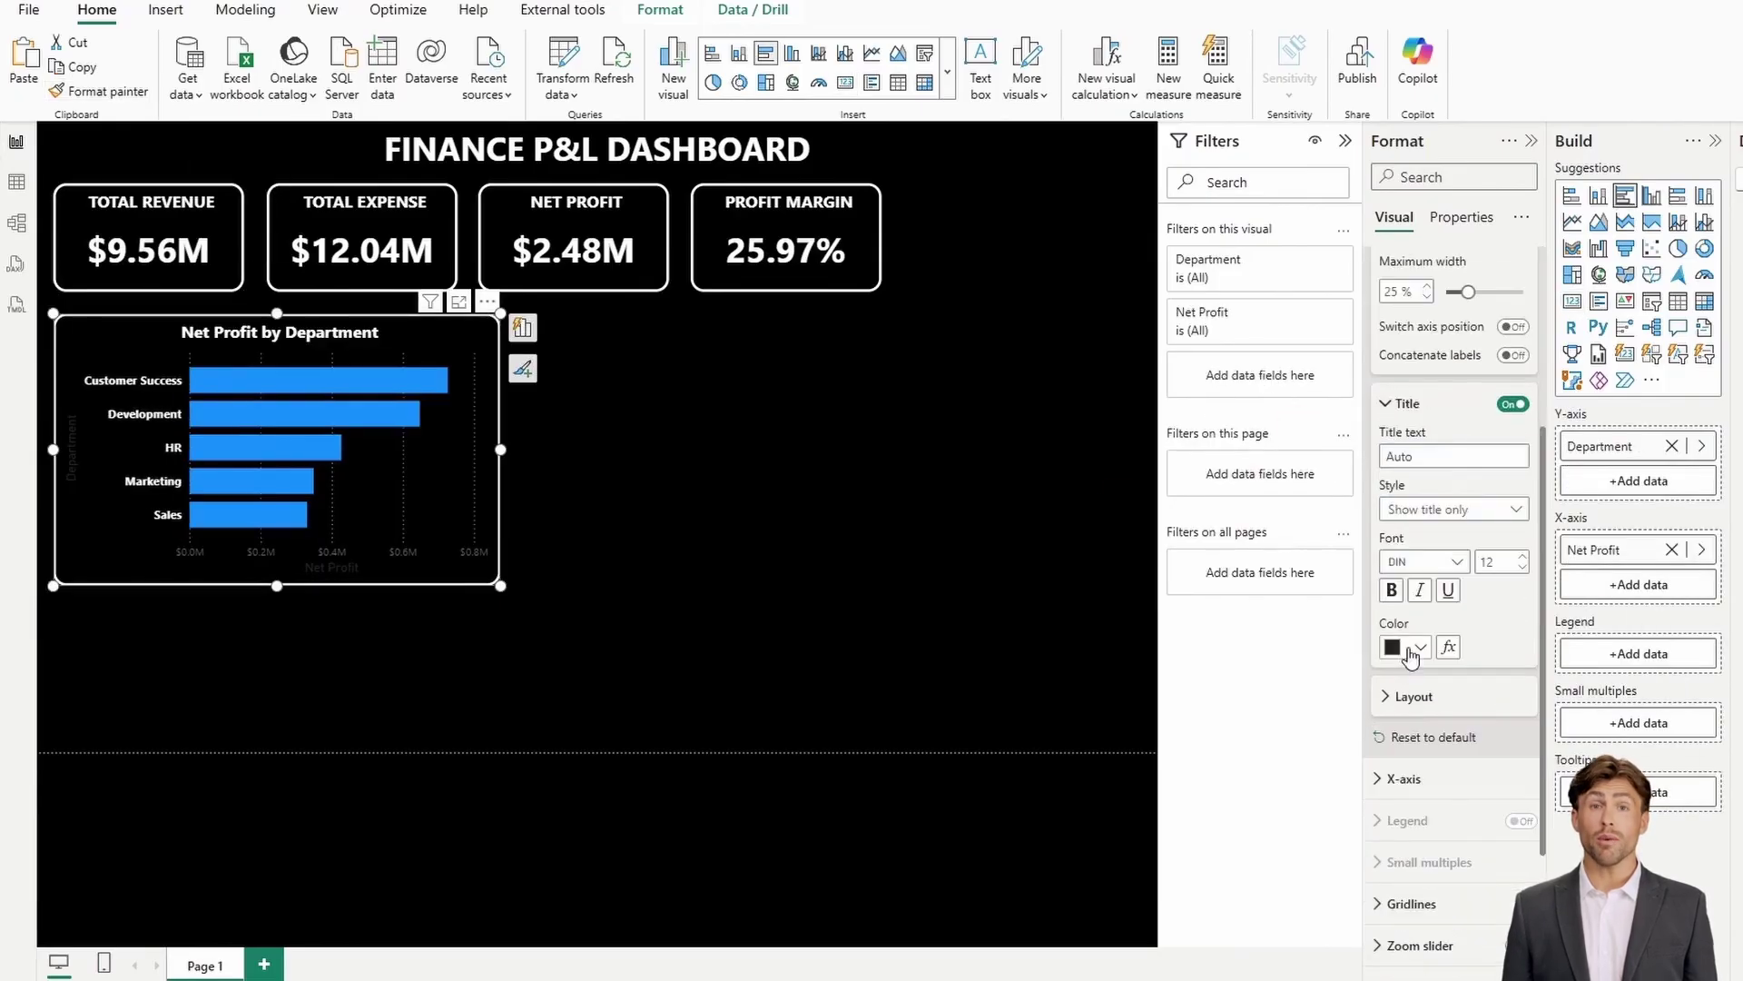
pyautogui.click(1412, 647)
pyautogui.click(1417, 563)
pyautogui.click(1418, 563)
pyautogui.scroll(-5, 1444, 708)
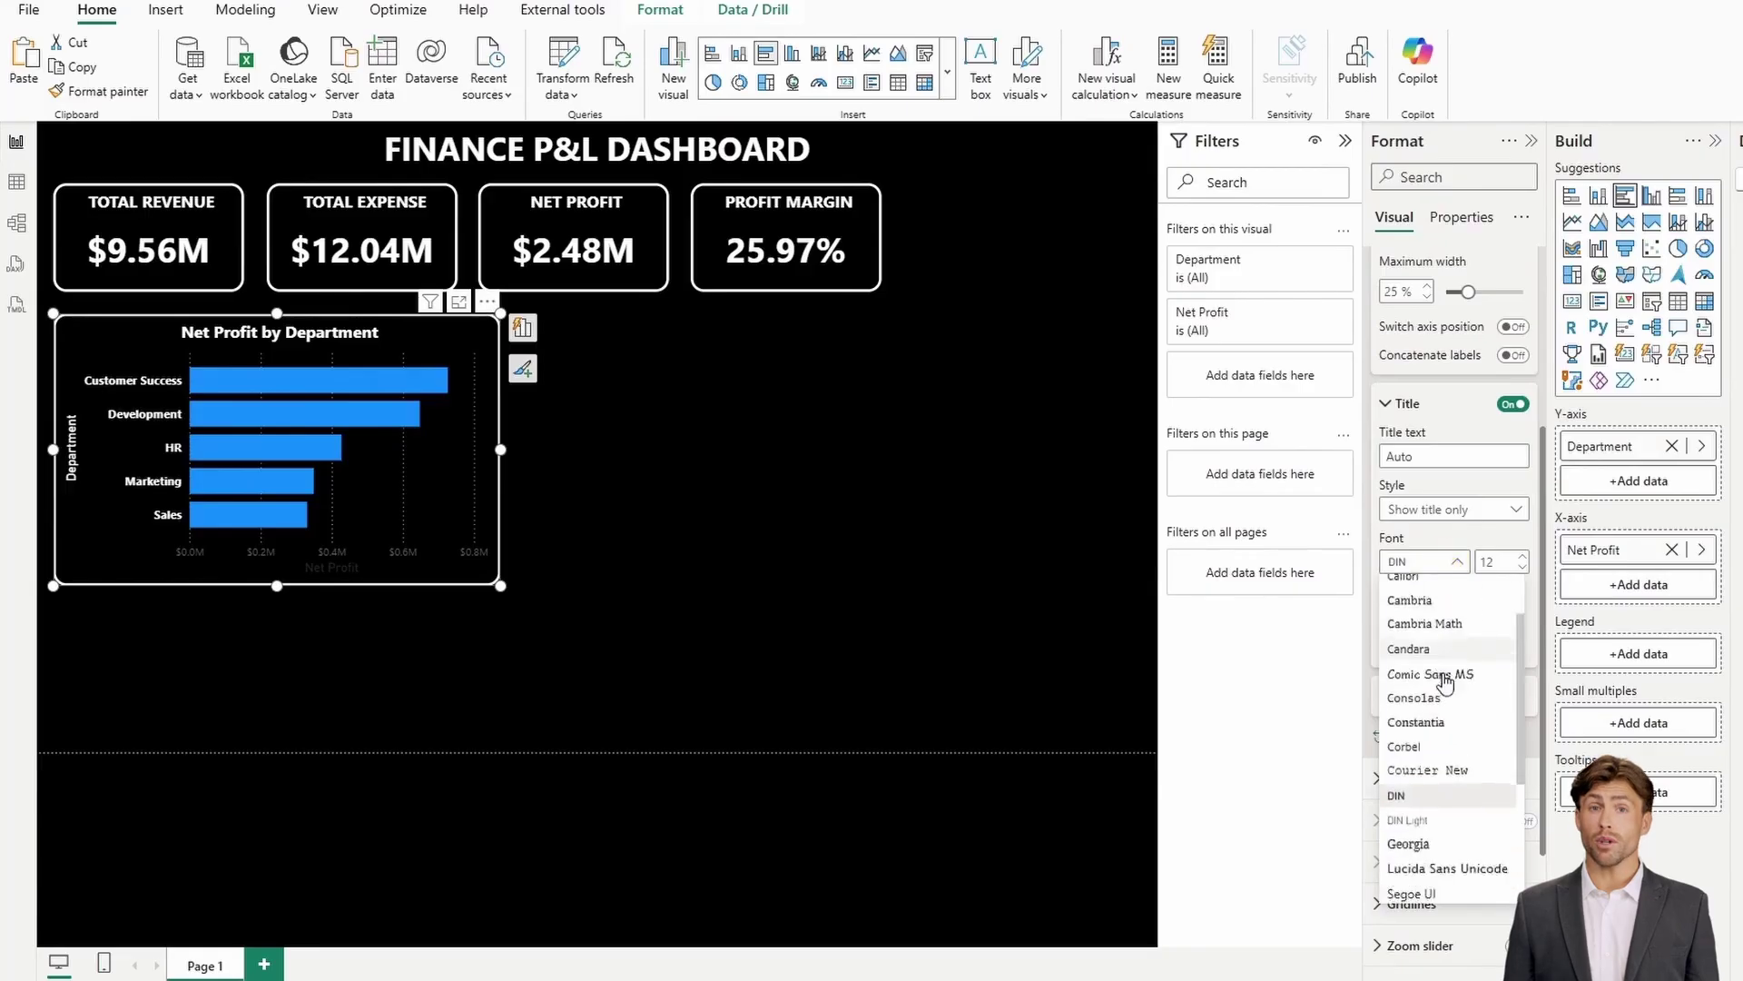
pyautogui.click(1477, 848)
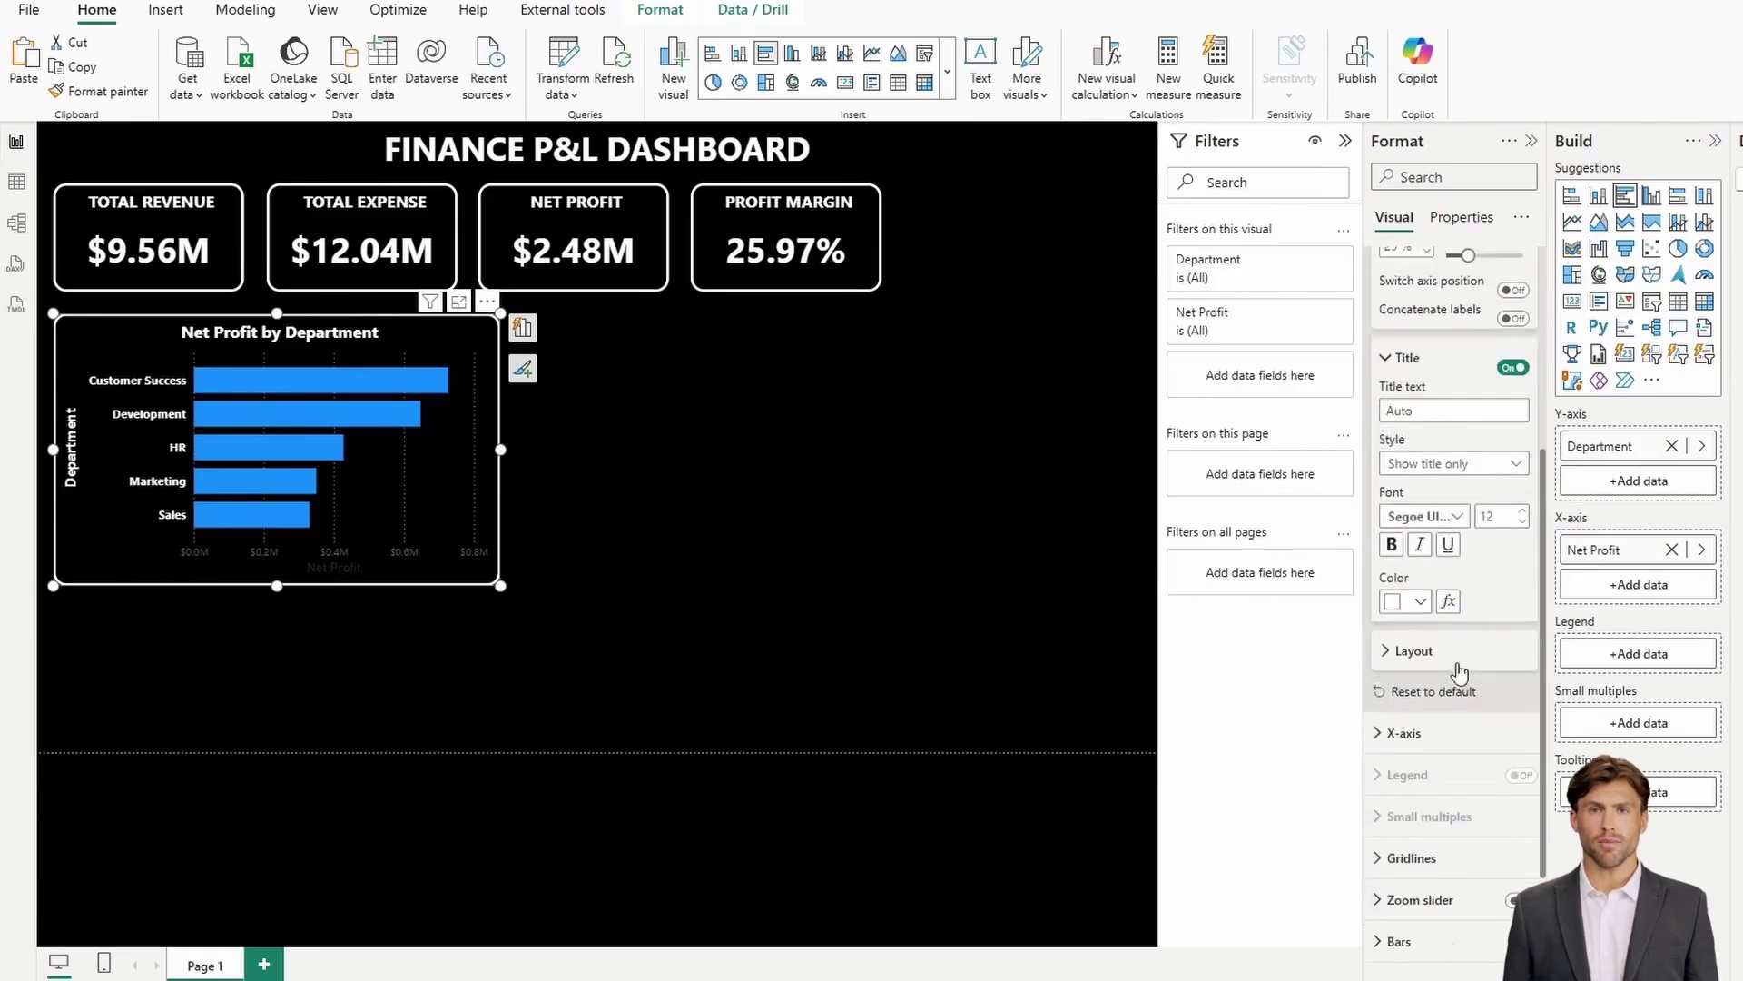
# Format the bar chart's X-axis values in white, bold Segoe UI at size 10
pyautogui.click(1405, 723)
pyautogui.scroll(-2, 1410, 599)
pyautogui.click(1408, 534)
pyautogui.scroll(-2, 1410, 545)
pyautogui.click(1420, 468)
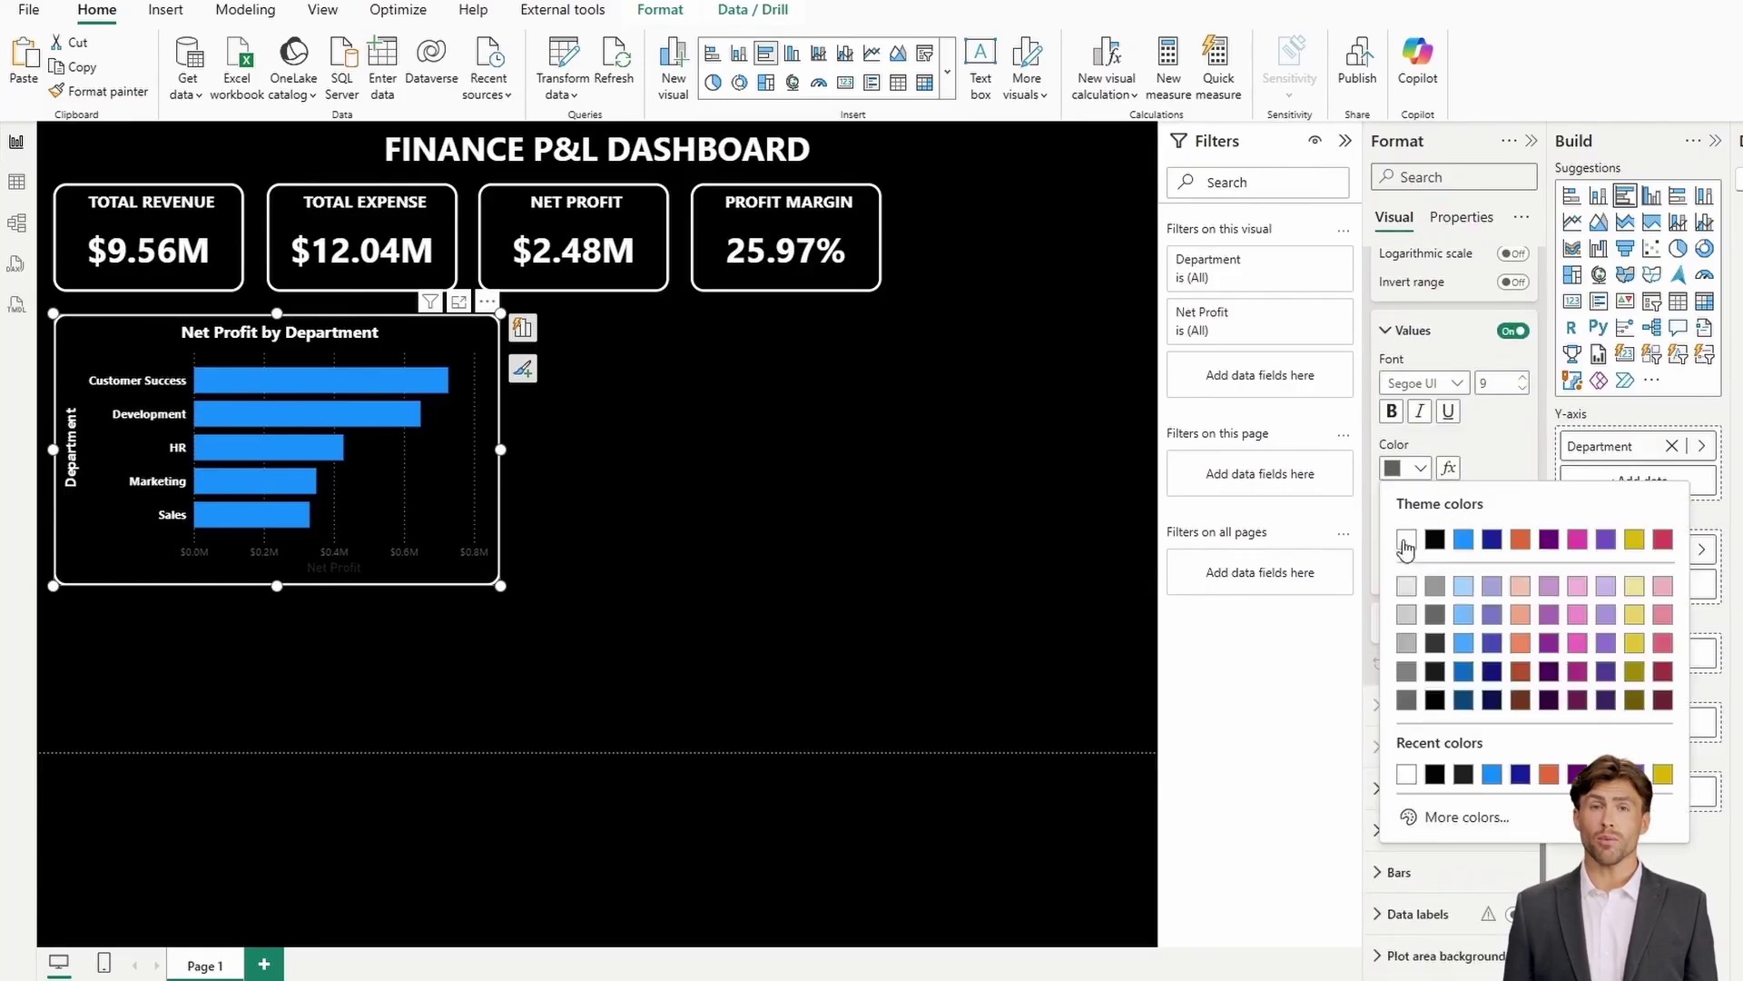
pyautogui.click(1410, 537)
pyautogui.click(1422, 383)
pyautogui.click(1447, 646)
# Format the bar chart's X-axis title in white, bold Segoe UI
pyautogui.click(1410, 623)
pyautogui.scroll(-3, 1418, 590)
pyautogui.click(1420, 582)
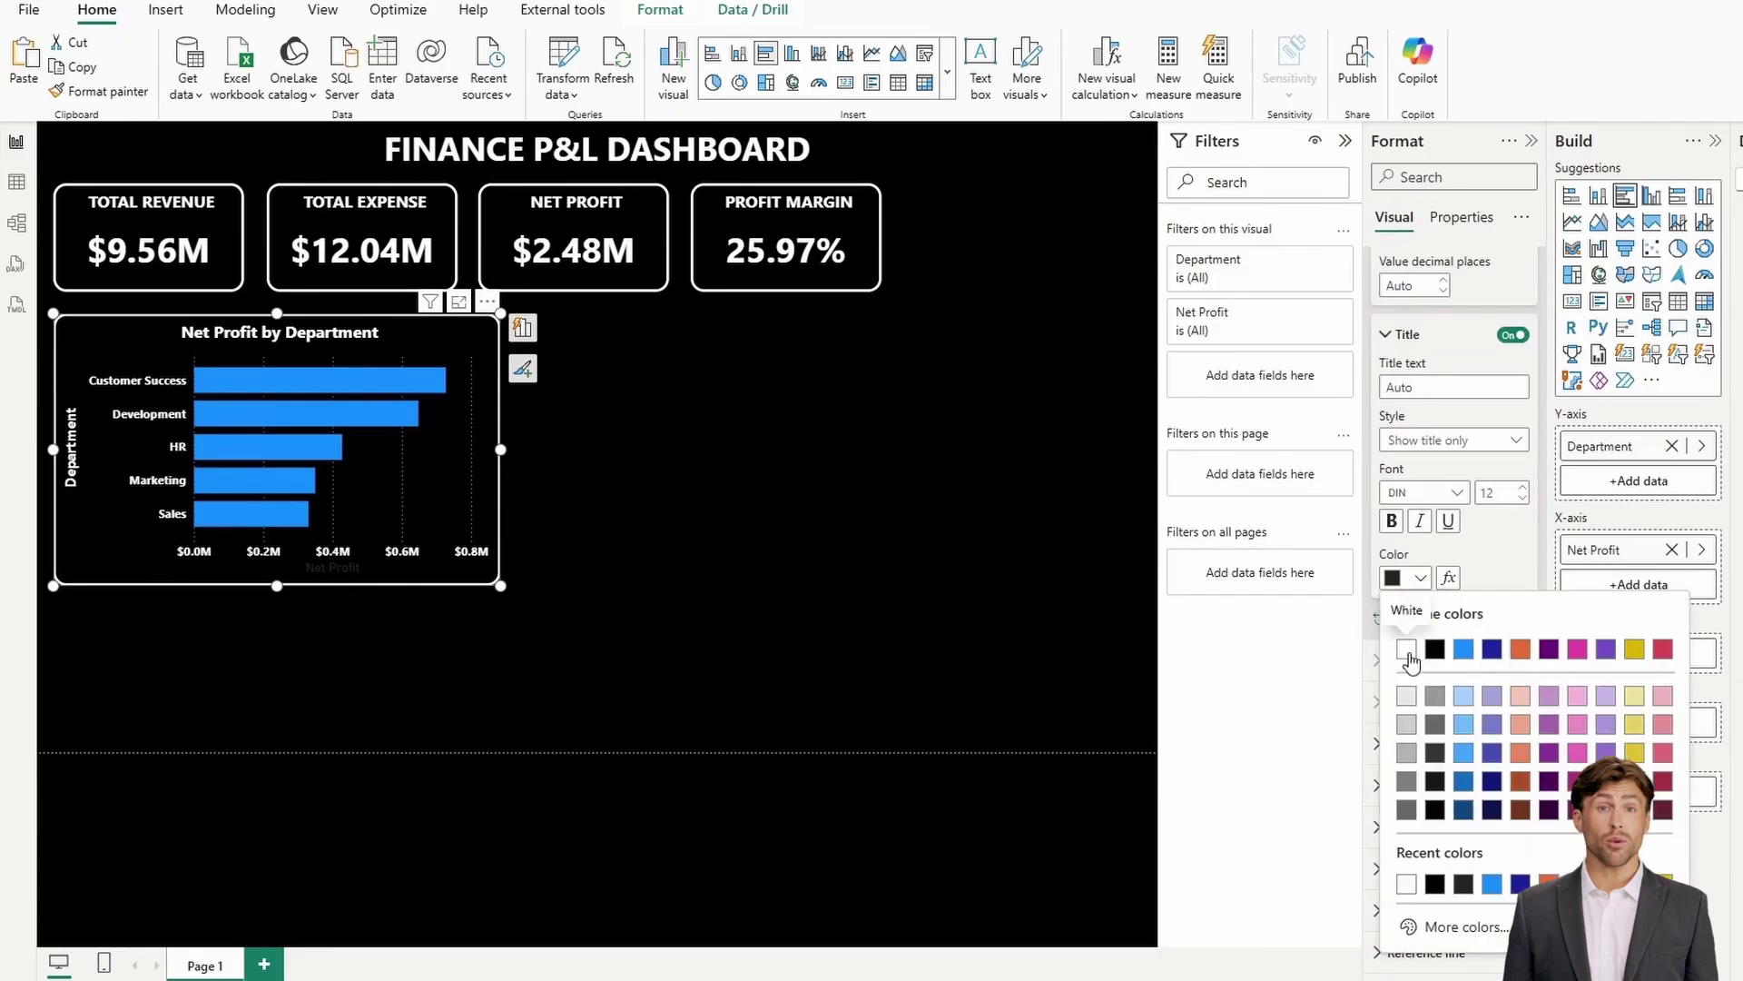
pyautogui.click(1409, 652)
pyautogui.click(1432, 493)
pyautogui.scroll(-1, 1432, 625)
pyautogui.scroll(-3, 1433, 627)
pyautogui.click(1422, 618)
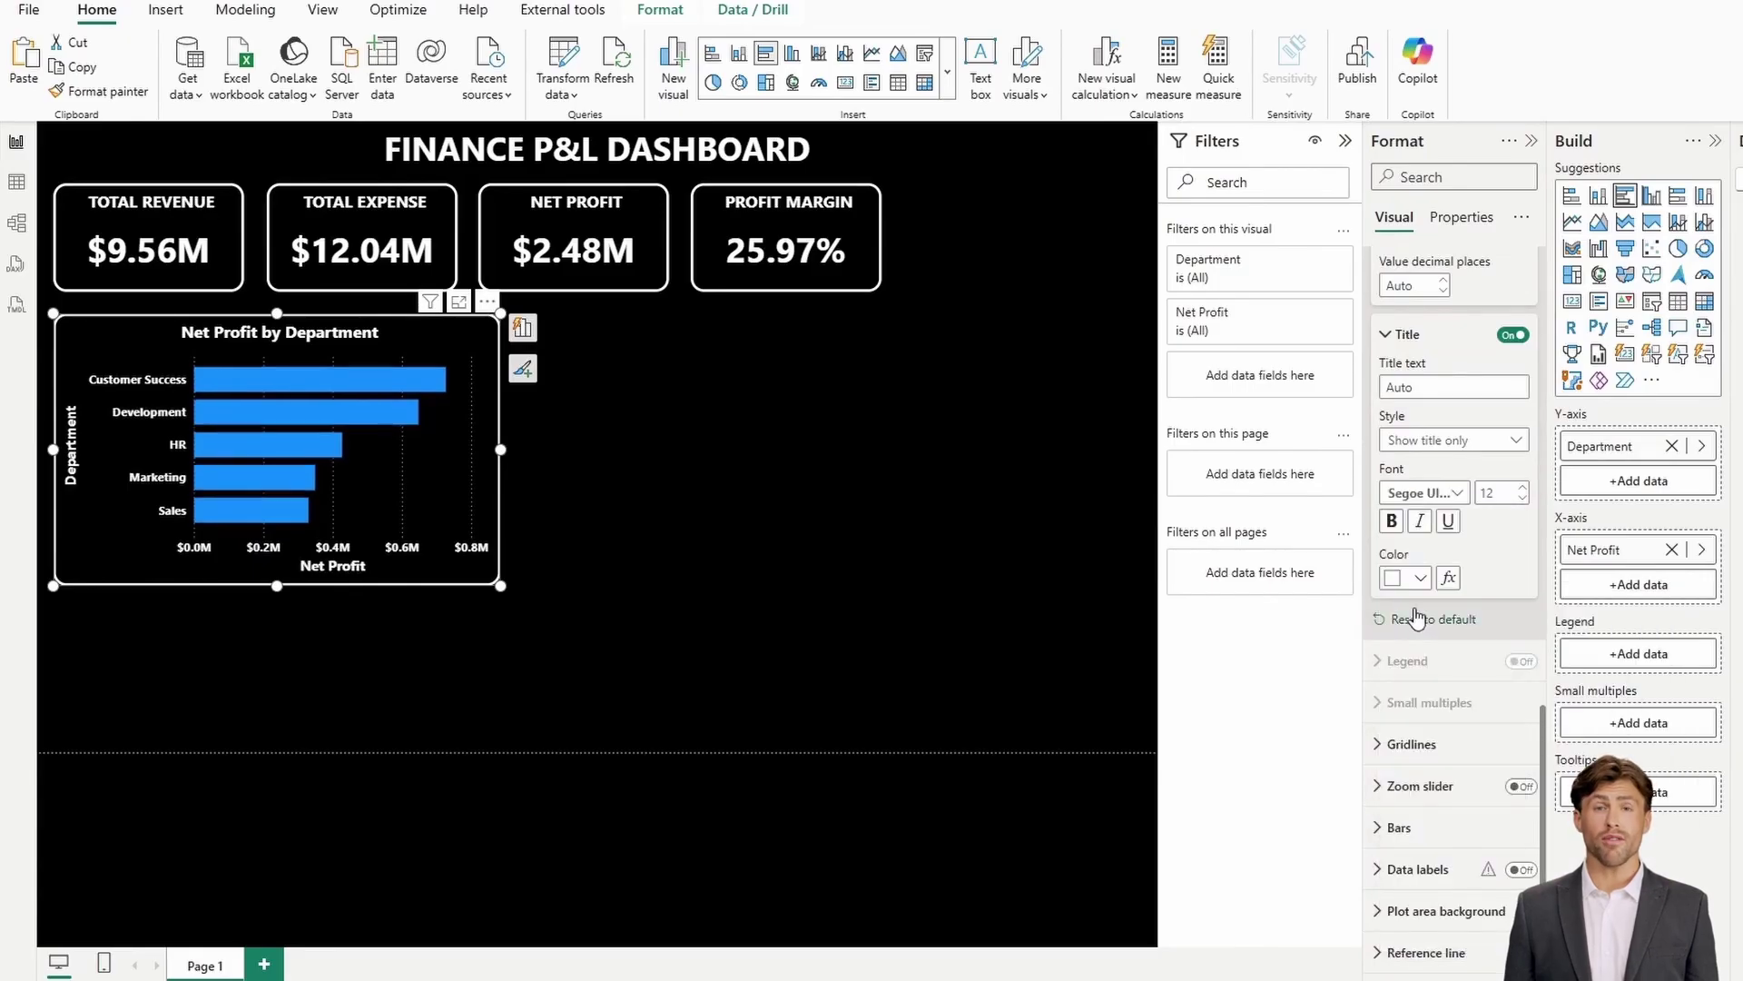
# Turn on the bar chart's data labels and set their position to Inside center
pyautogui.scroll(-1, 1418, 616)
pyautogui.click(1521, 828)
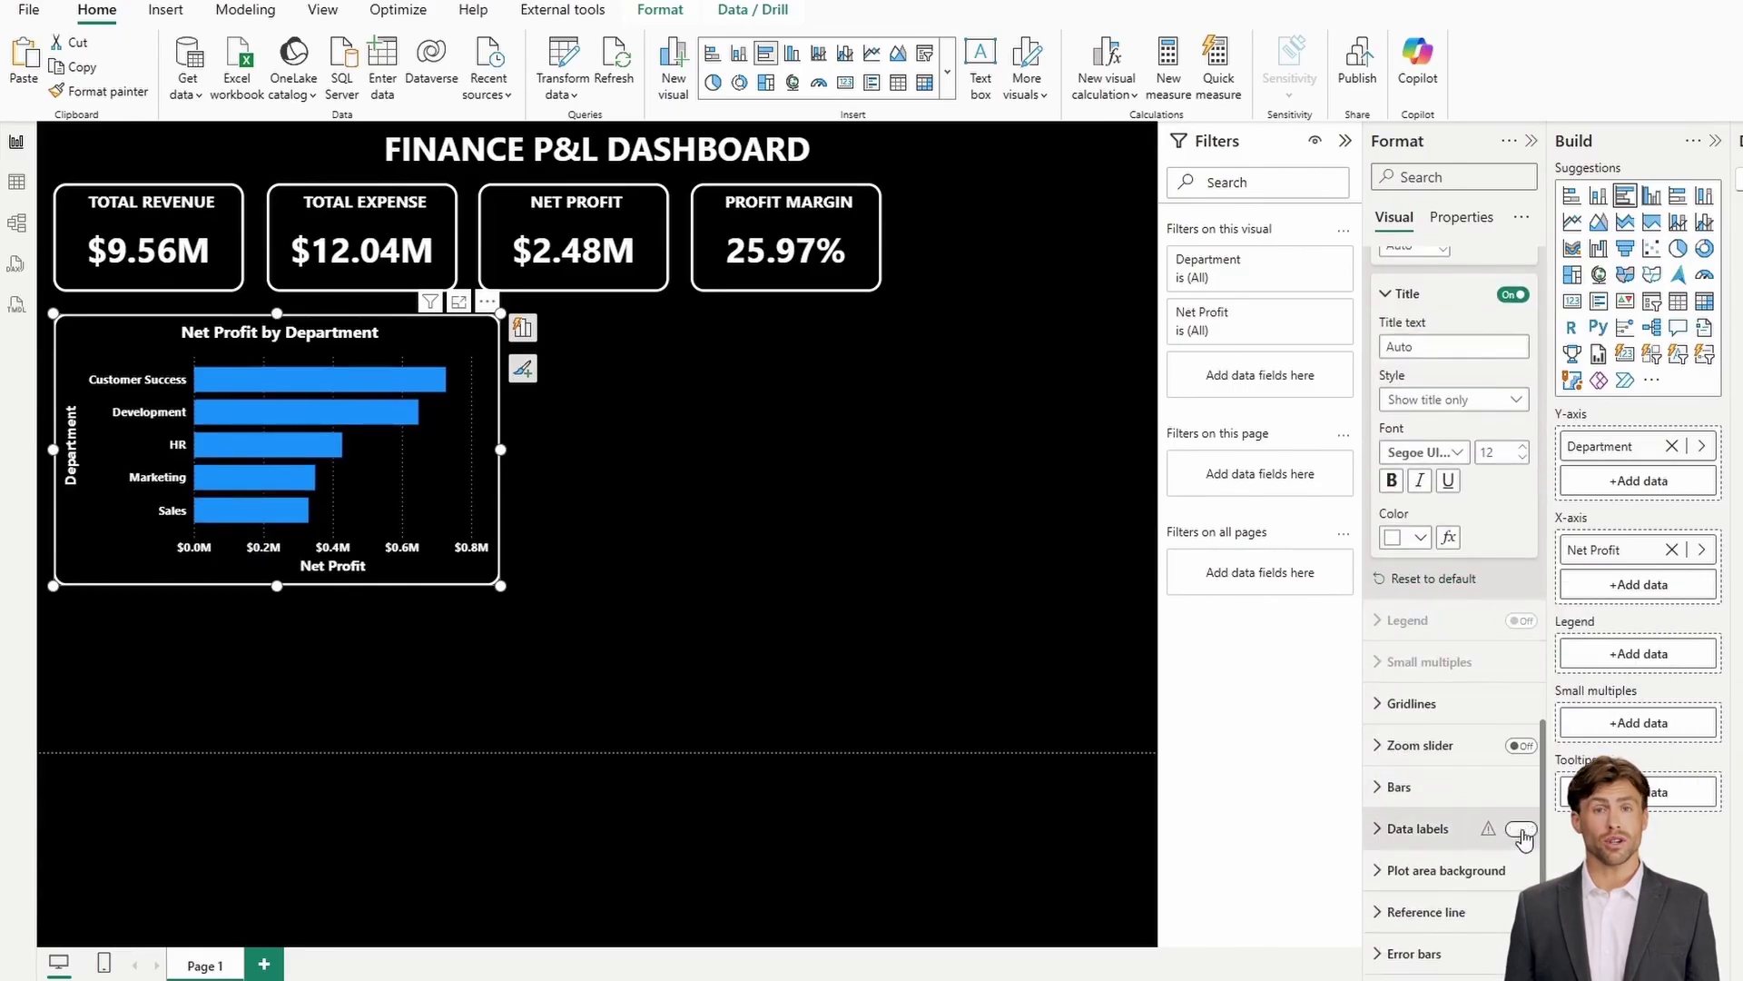
pyautogui.click(1398, 828)
pyautogui.scroll(-5, 1396, 833)
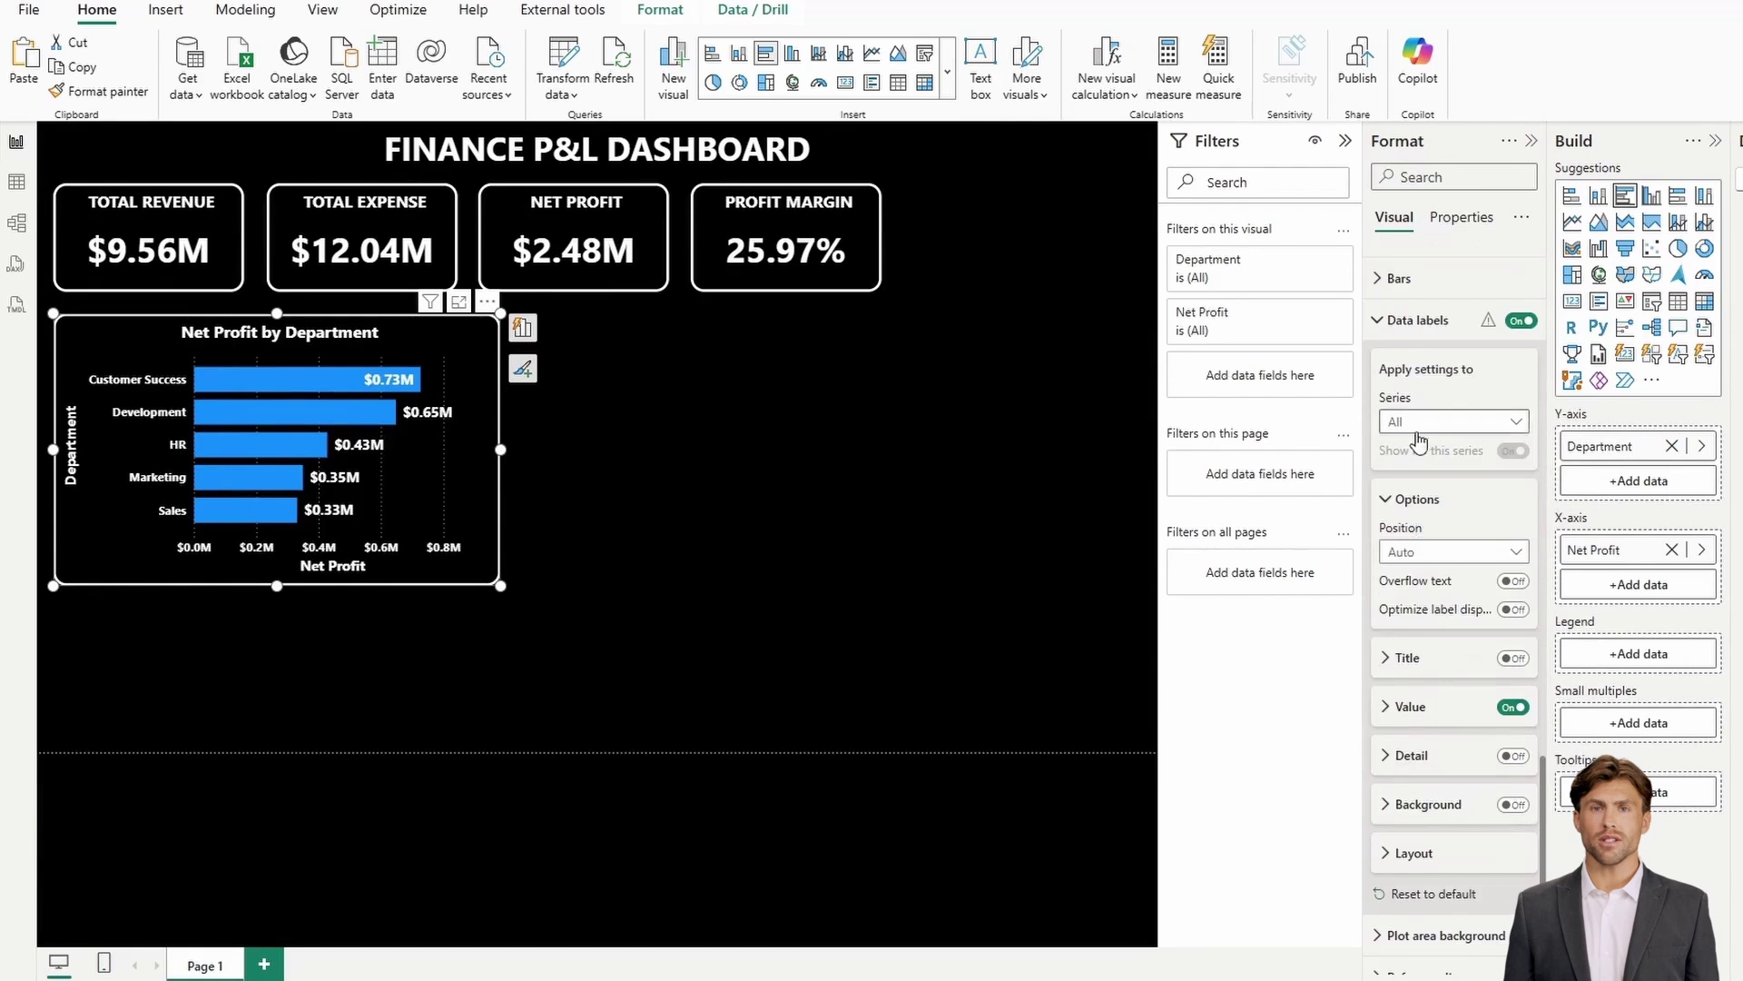
pyautogui.click(1434, 551)
pyautogui.click(1426, 633)
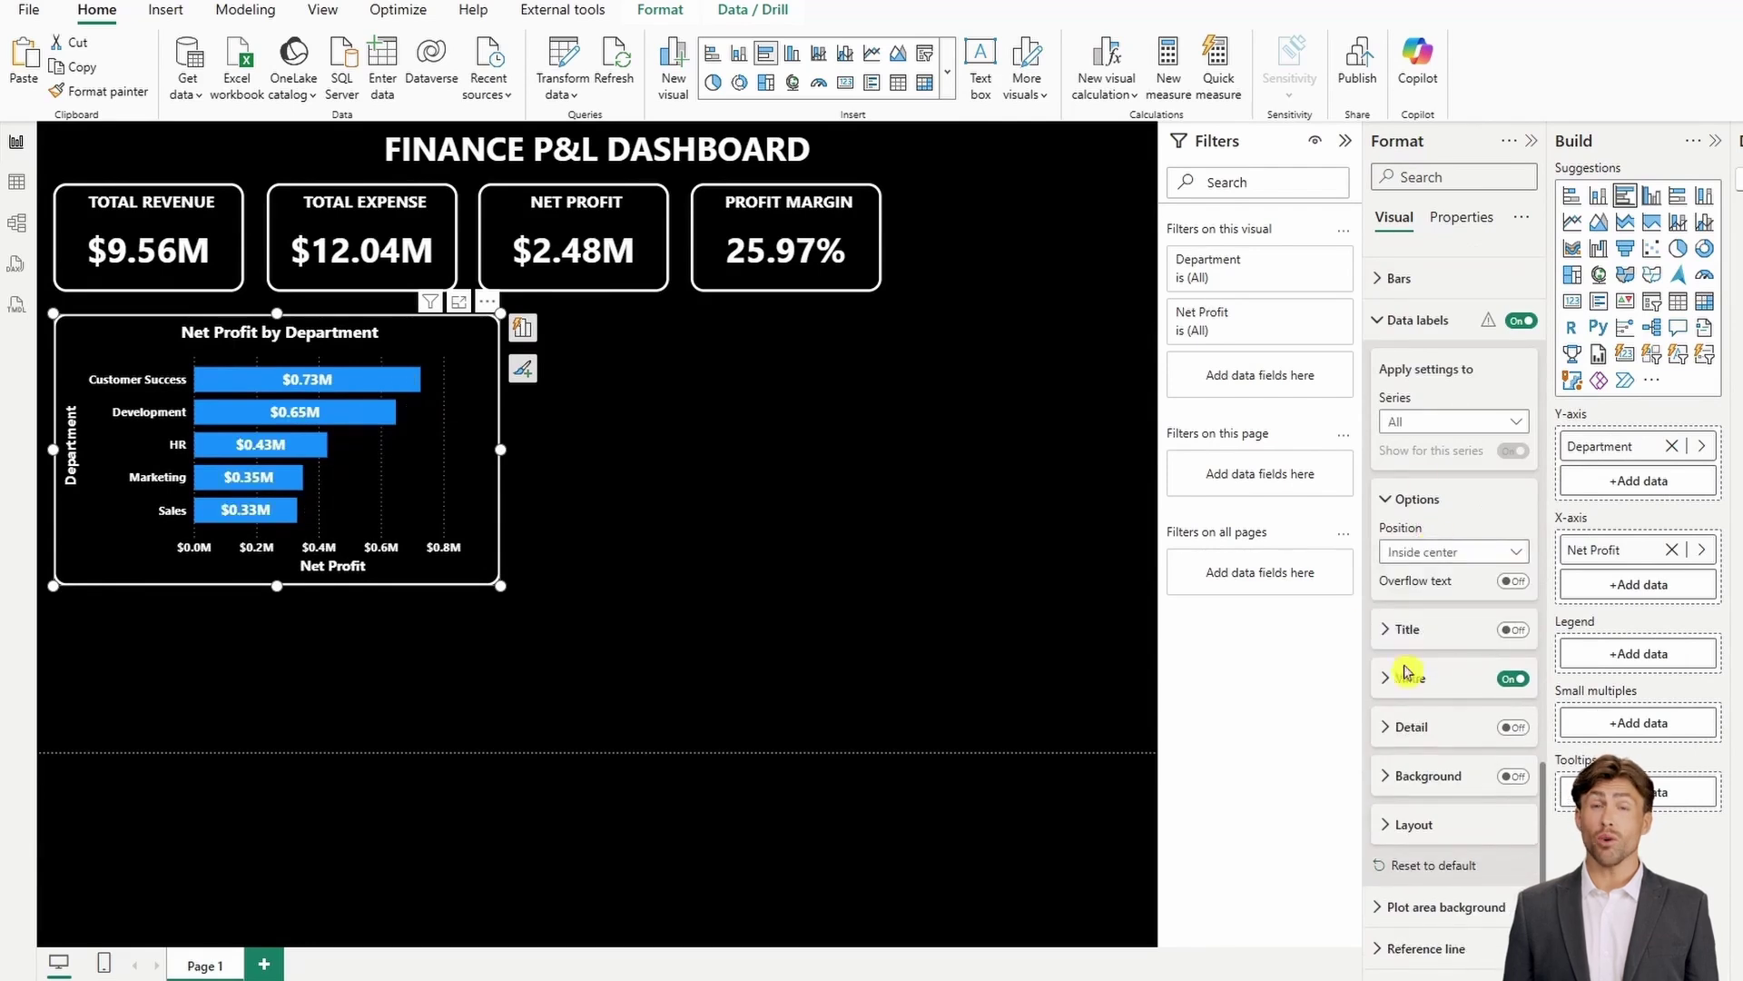
# Set the display units of the bar chart's data label values to Thousands
pyautogui.click(1397, 681)
pyautogui.scroll(-4, 1396, 687)
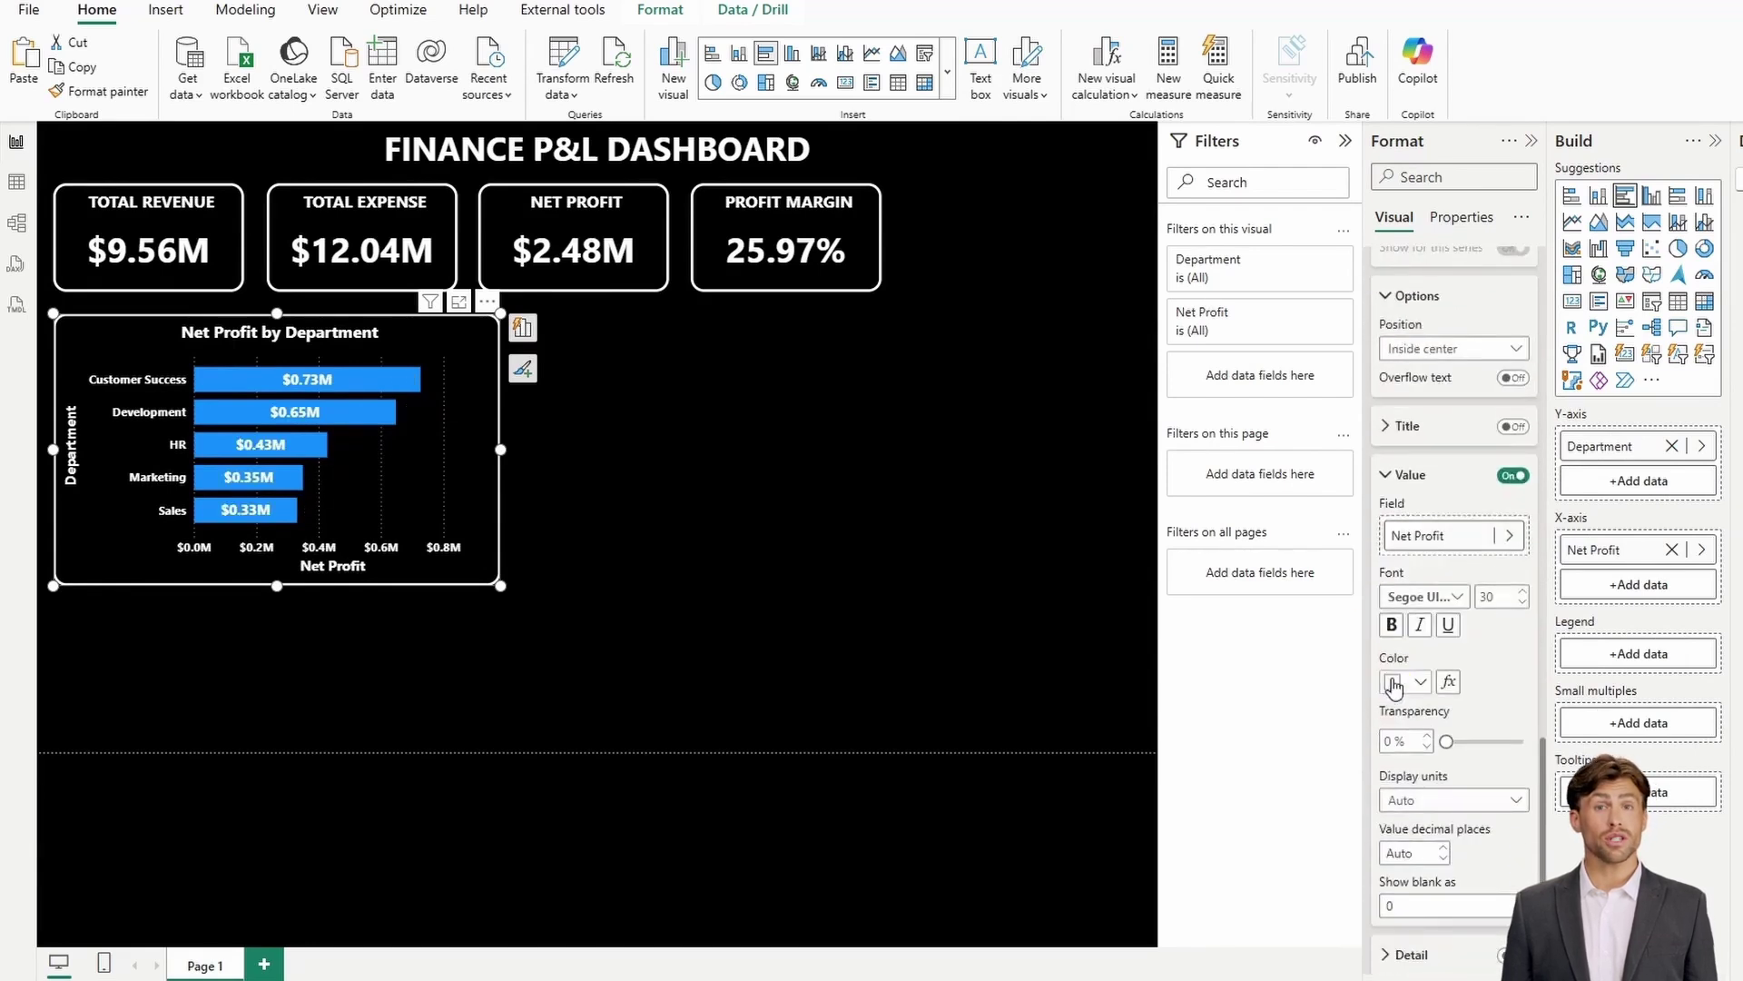
pyautogui.click(1448, 697)
pyautogui.click(1424, 772)
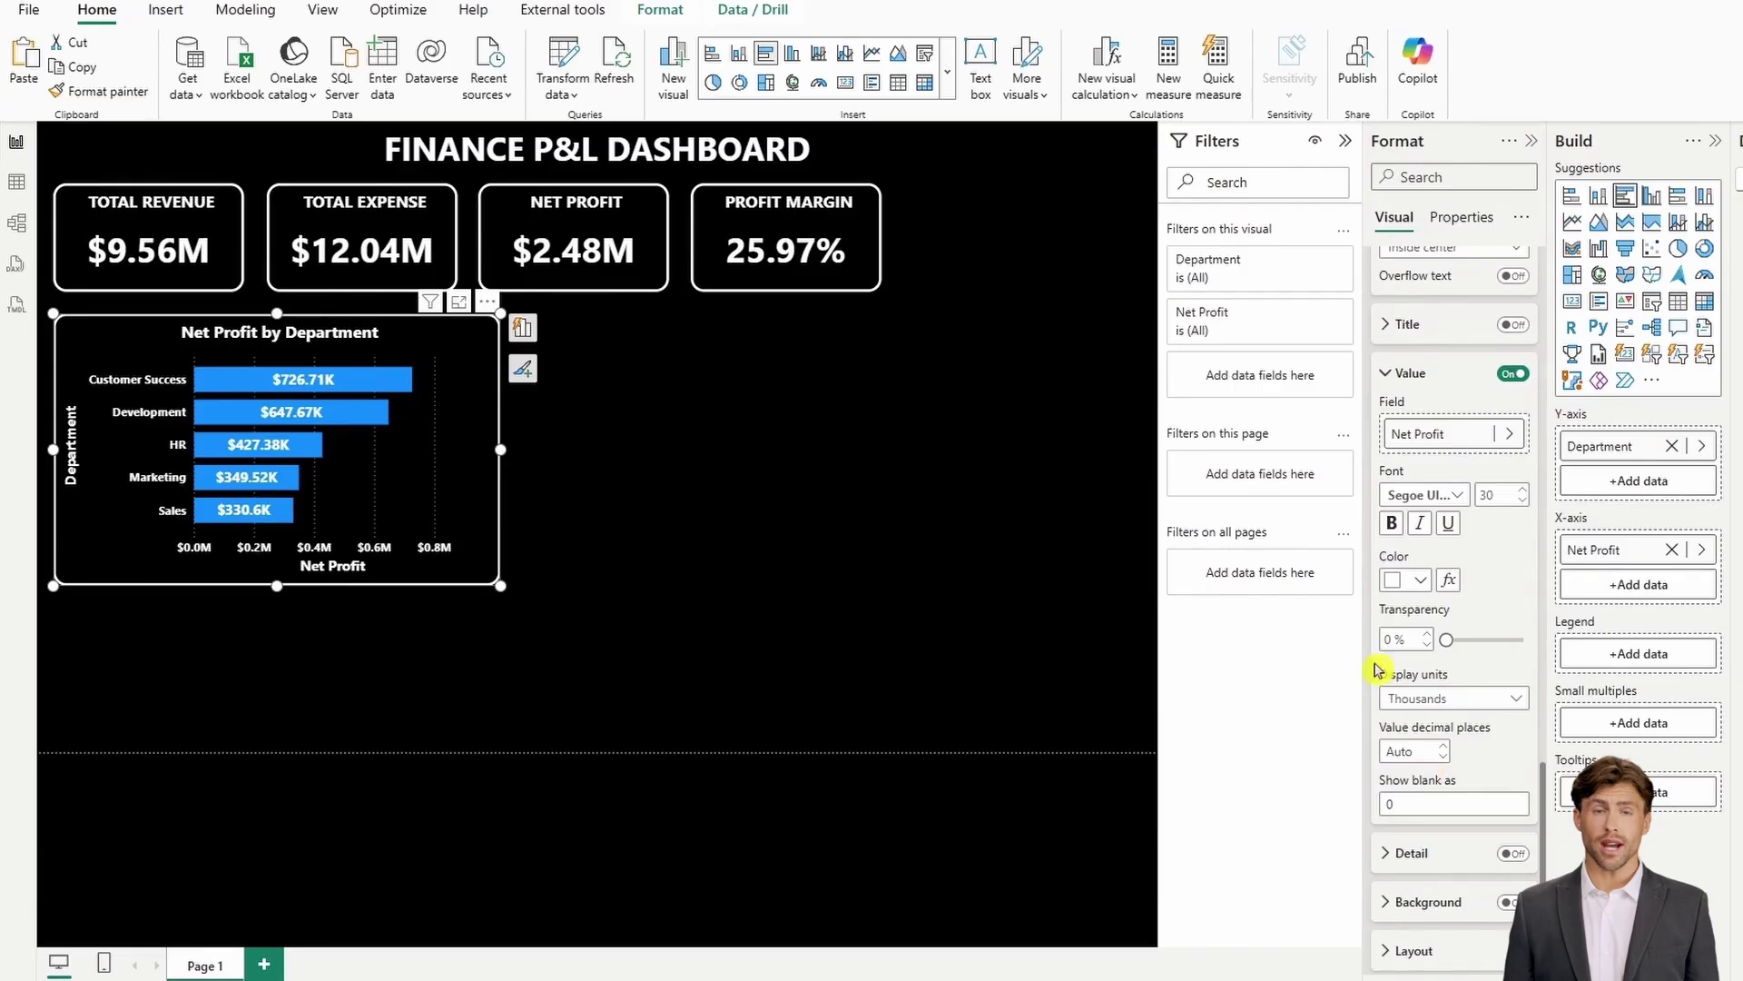
pyautogui.click(1387, 373)
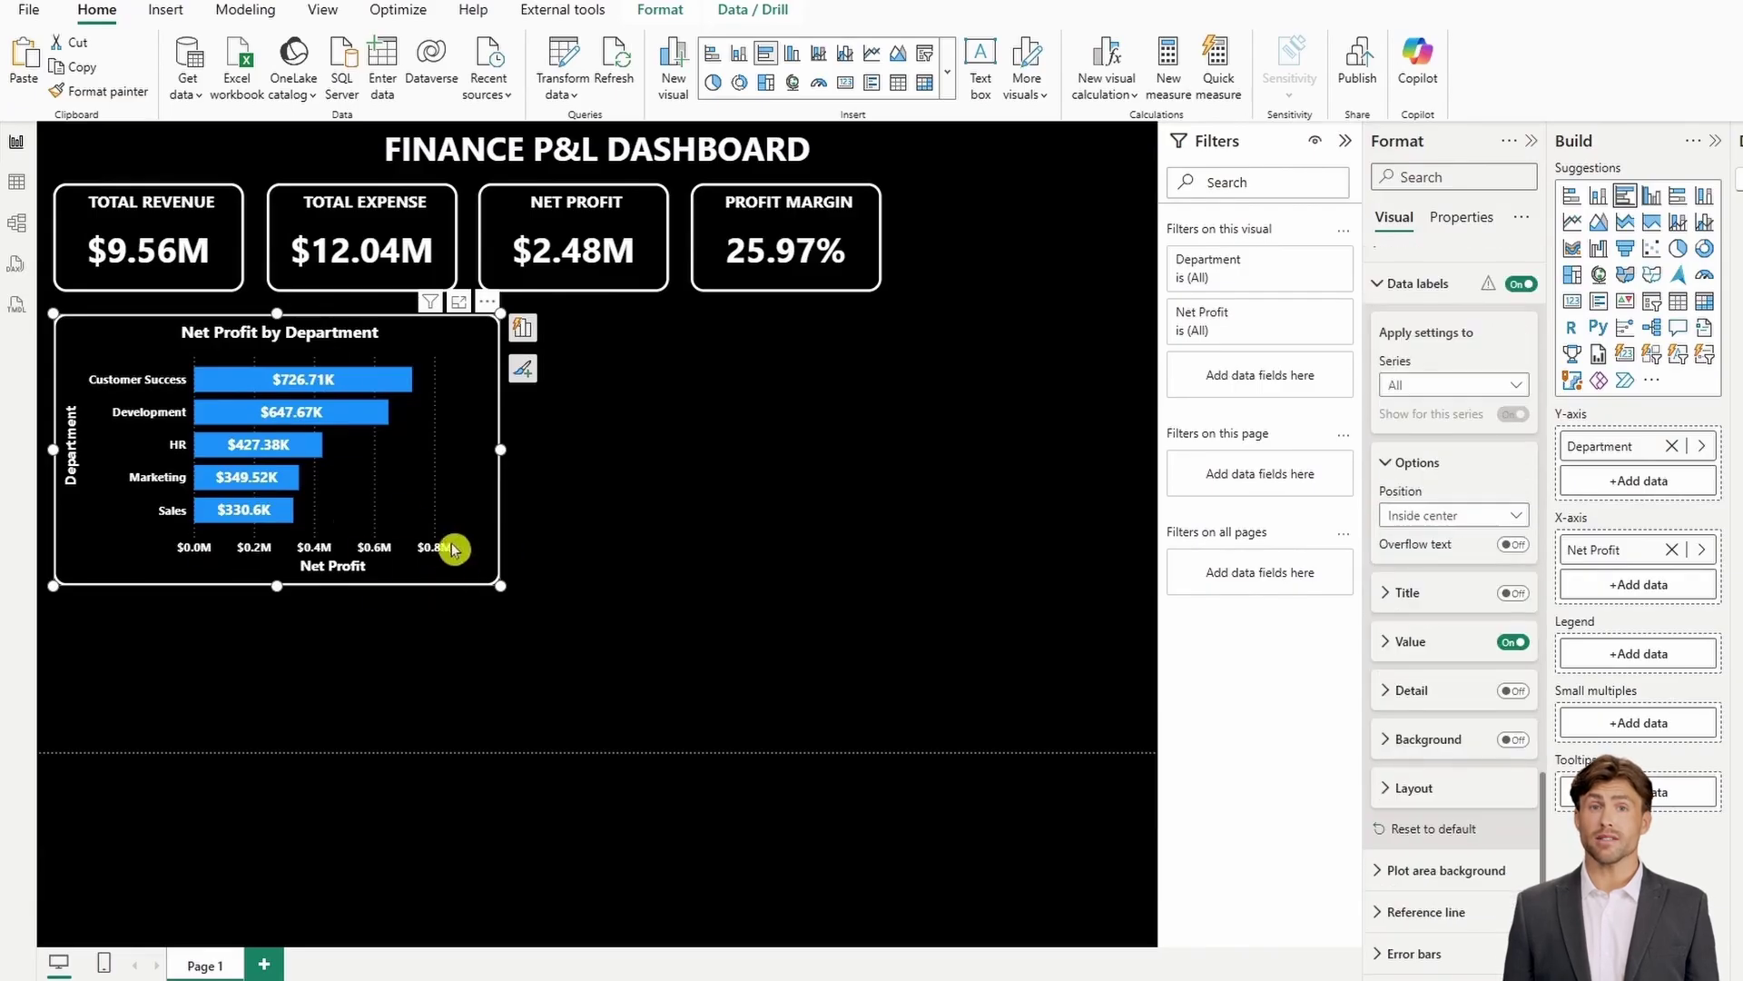
# Set the display units of the bar chart's X-axis values to thousands
pyautogui.scroll(-3, 1430, 591)
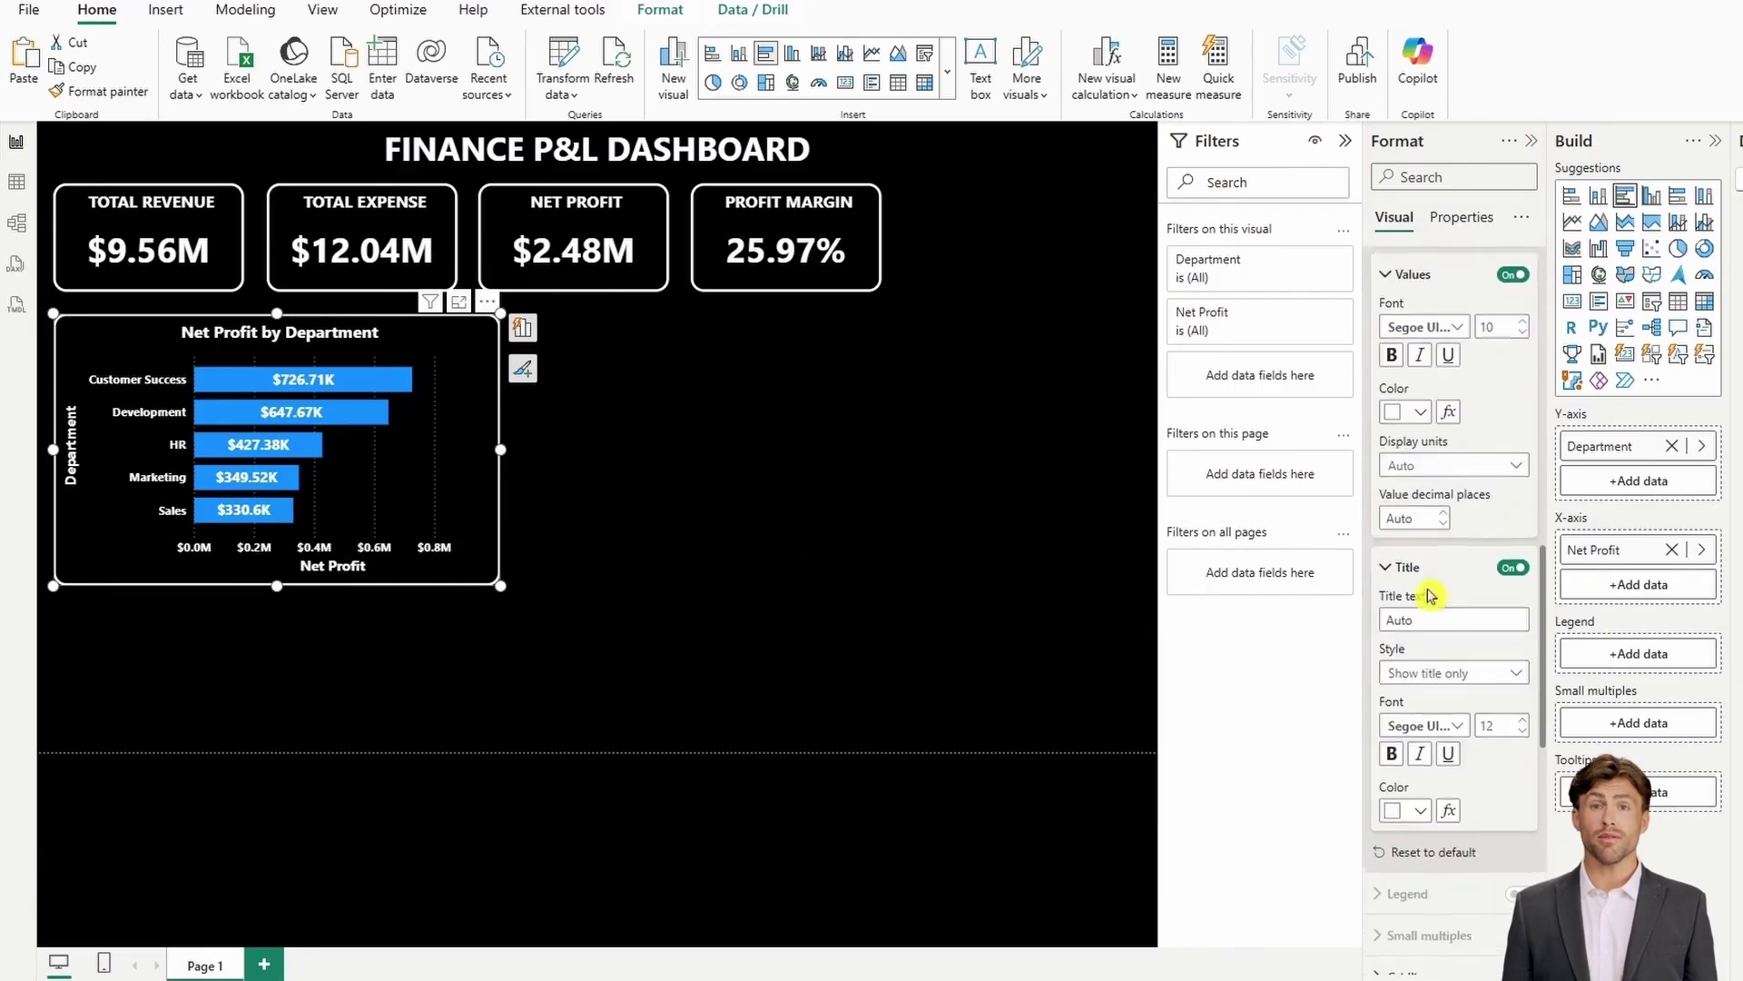
pyautogui.click(1428, 592)
pyautogui.click(1444, 663)
pyautogui.click(1449, 739)
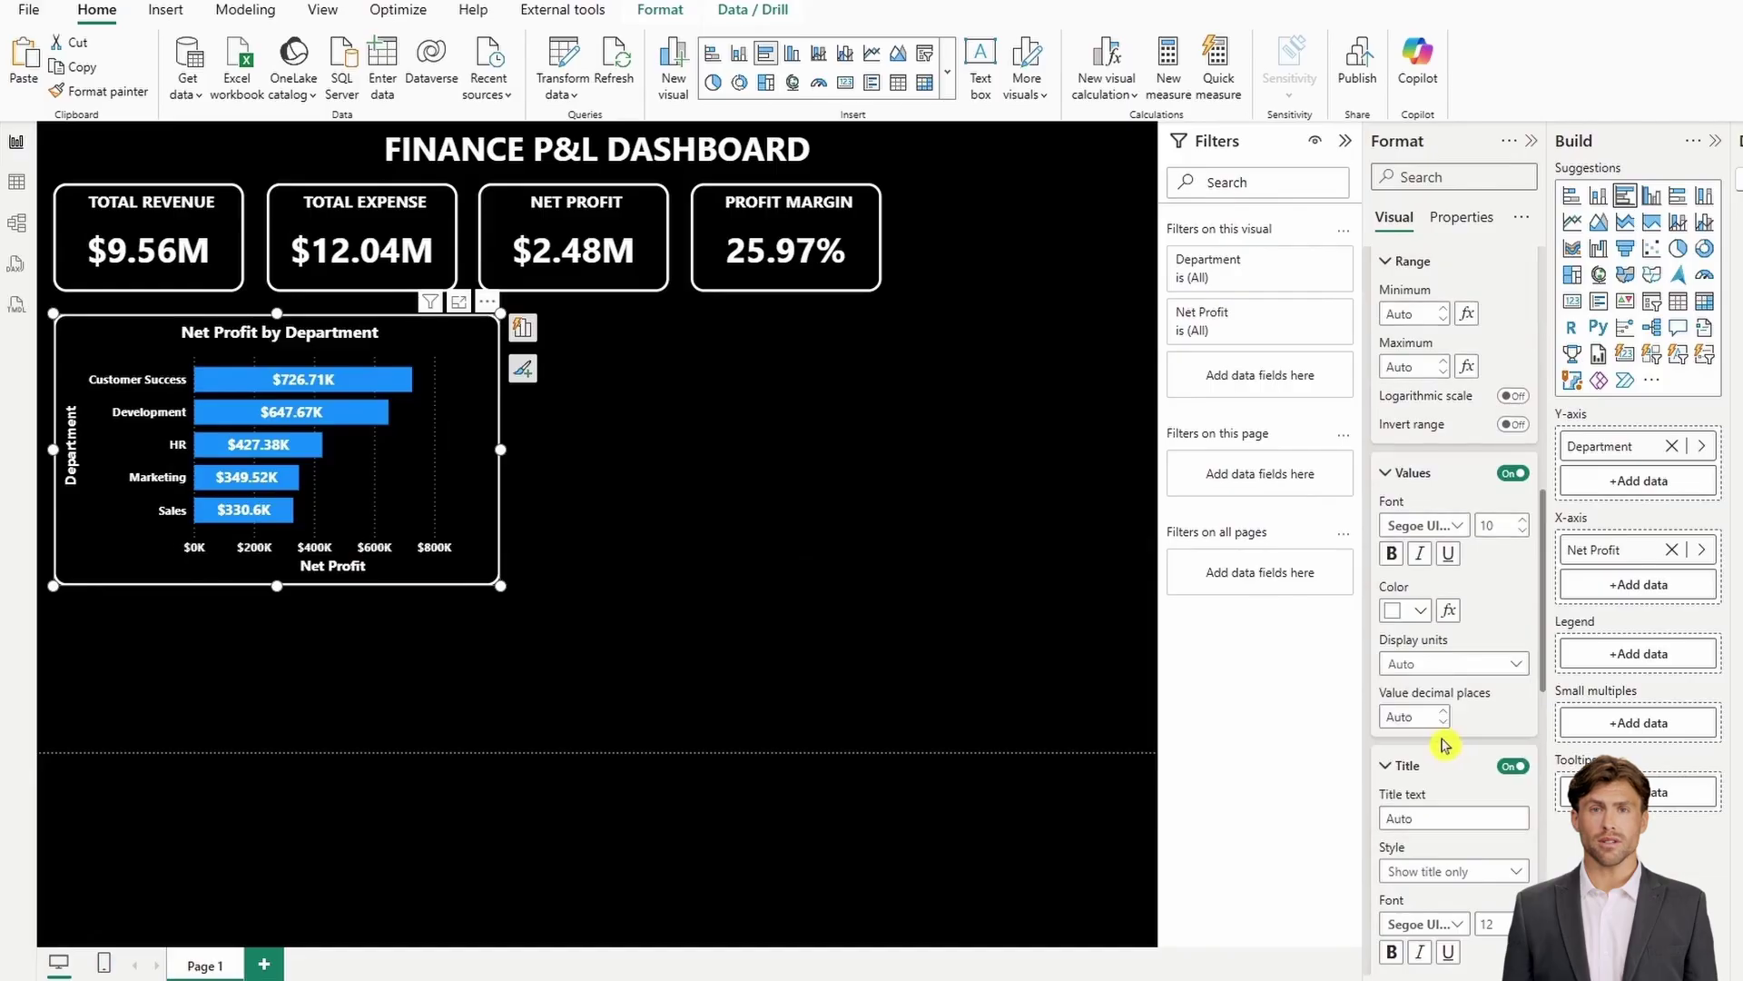
# Turn off the vertical gridlines of the bar chart
pyautogui.scroll(-5, 1453, 618)
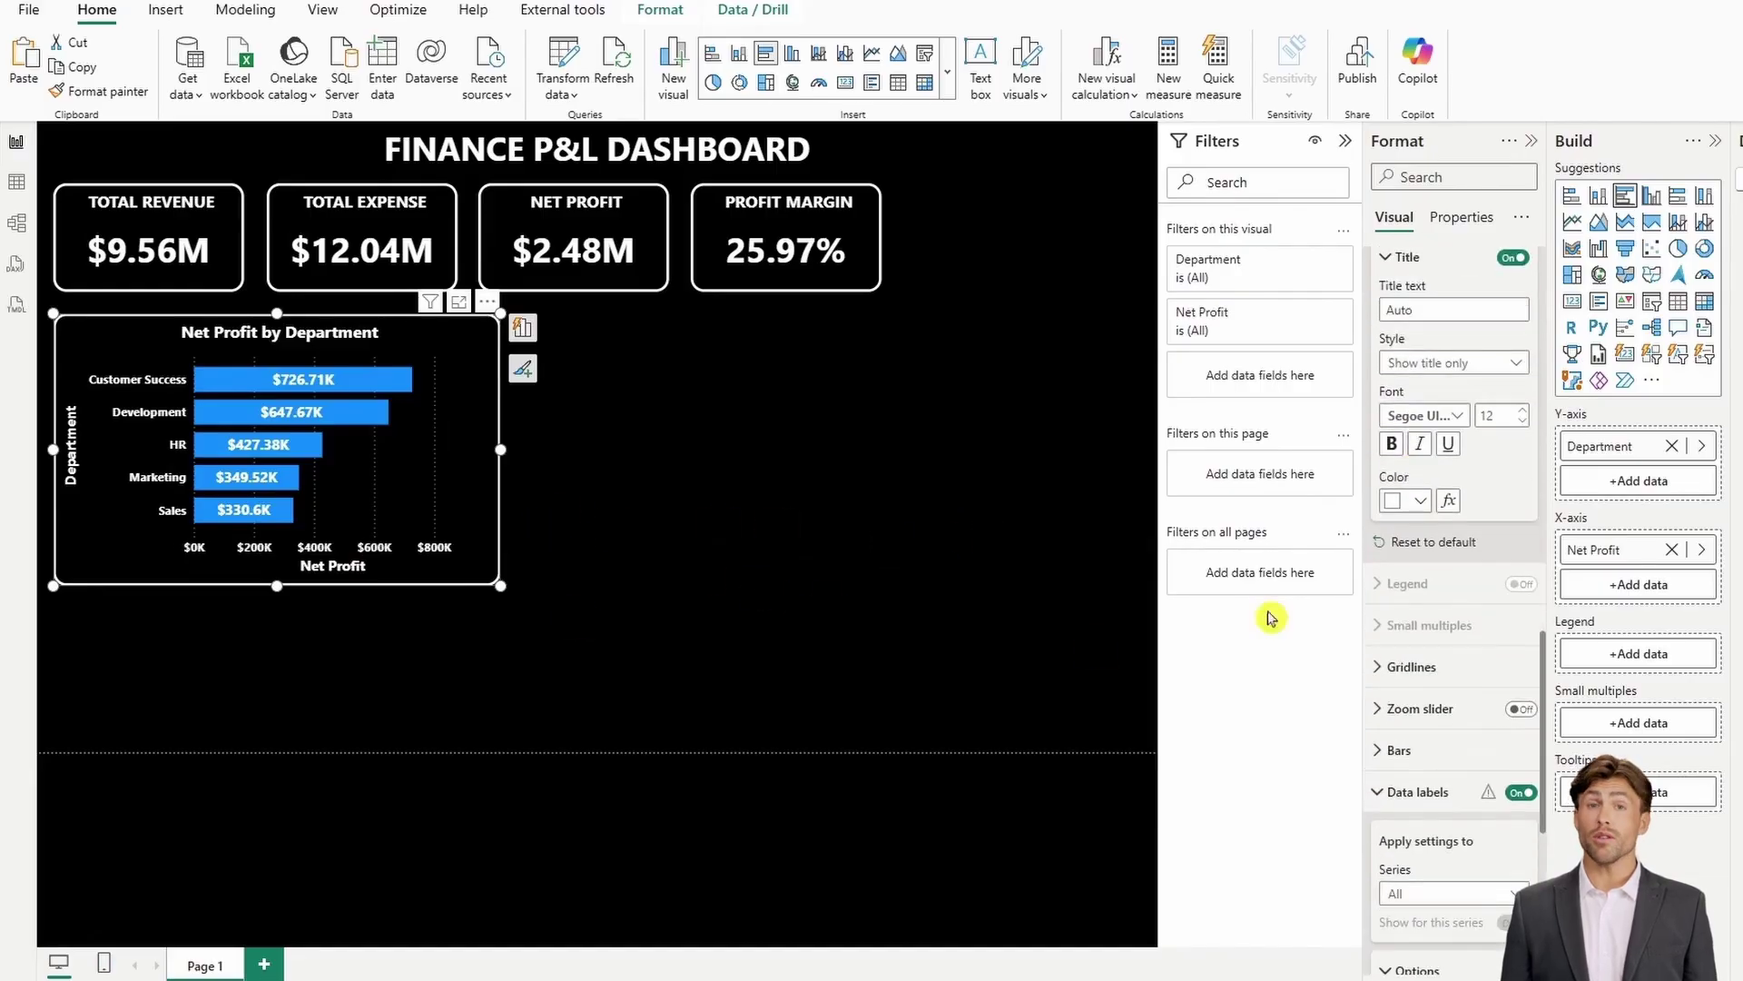
pyautogui.click(1412, 667)
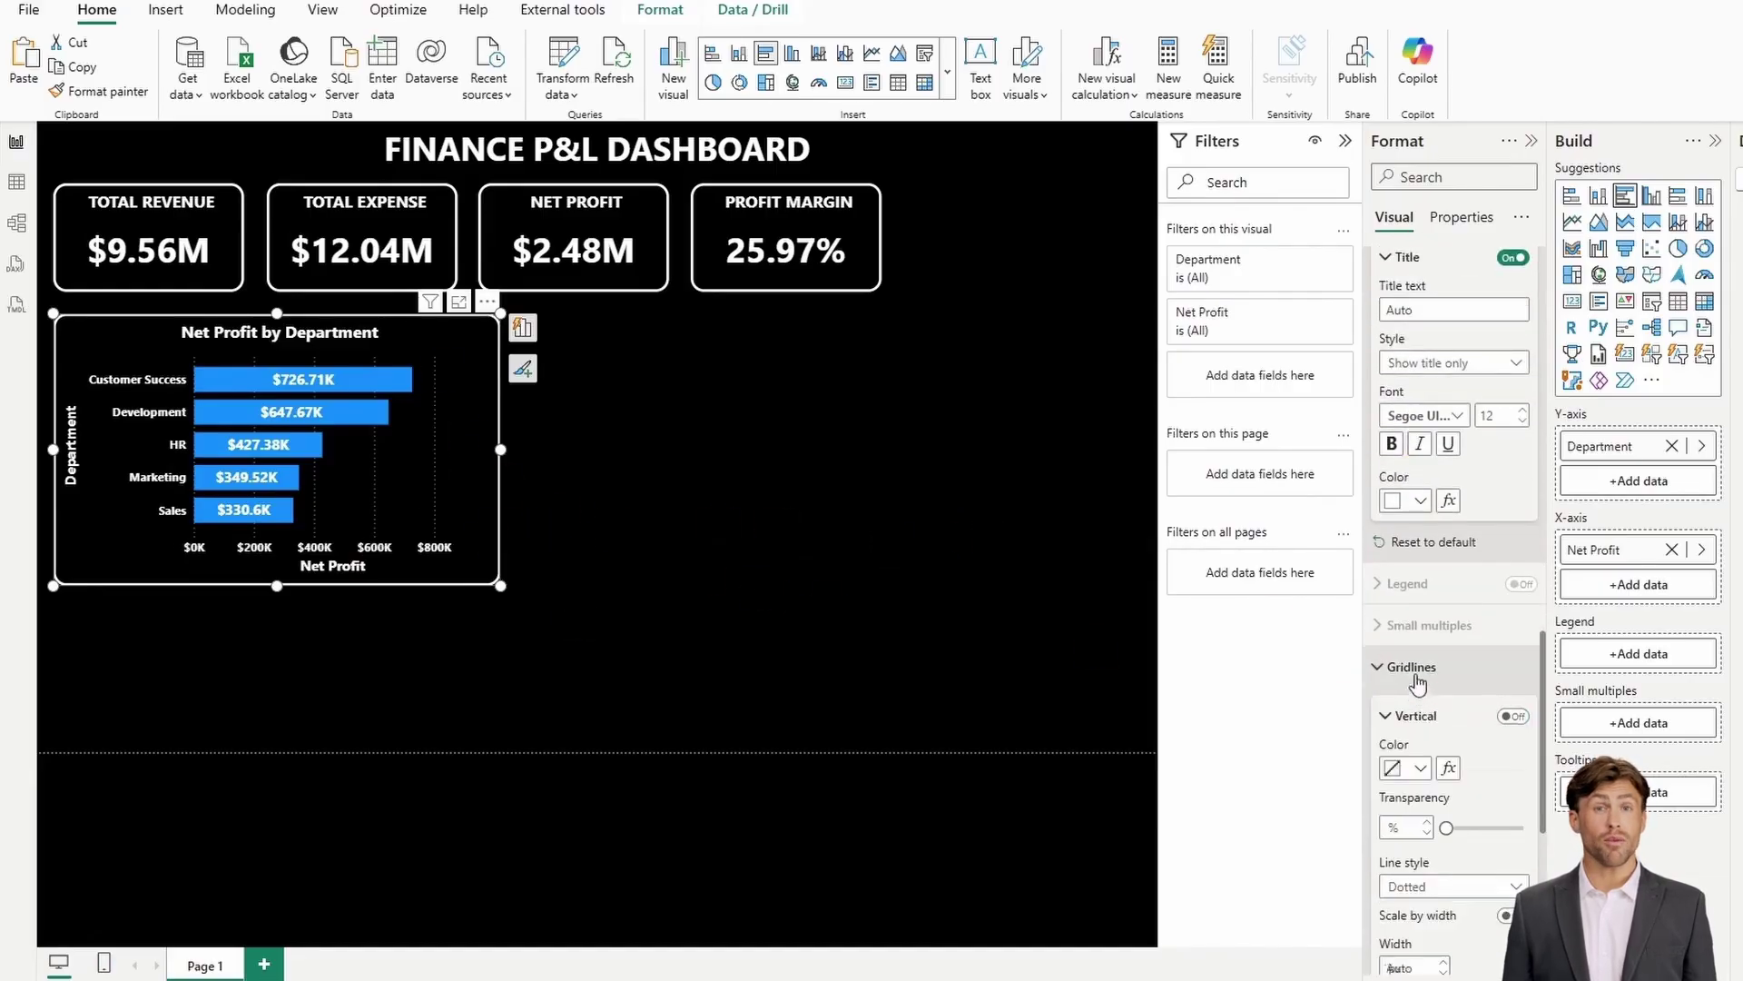
pyautogui.click(615, 506)
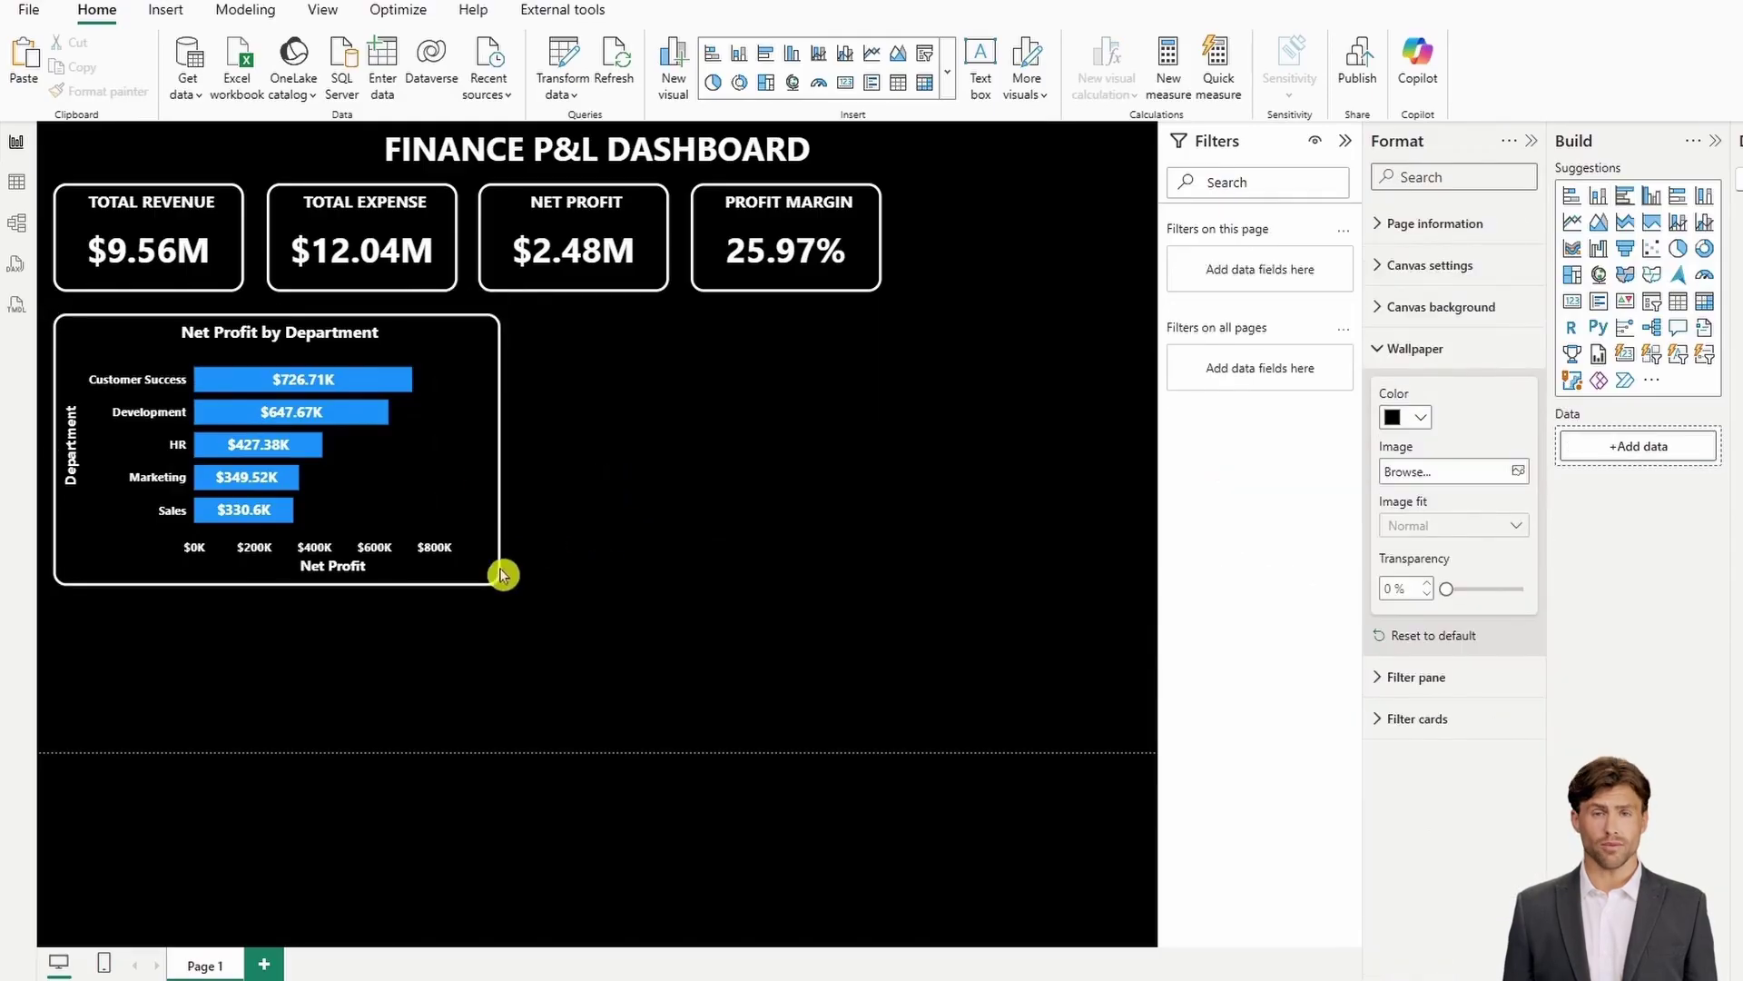
# Add an empty pie chart beside the bar chart at the same height, carrying over the bar chart's formatting
pyautogui.click(712, 81)
pyautogui.moveTo(290, 694); pyautogui.dragTo(775, 405)
pyautogui.click(127, 345)
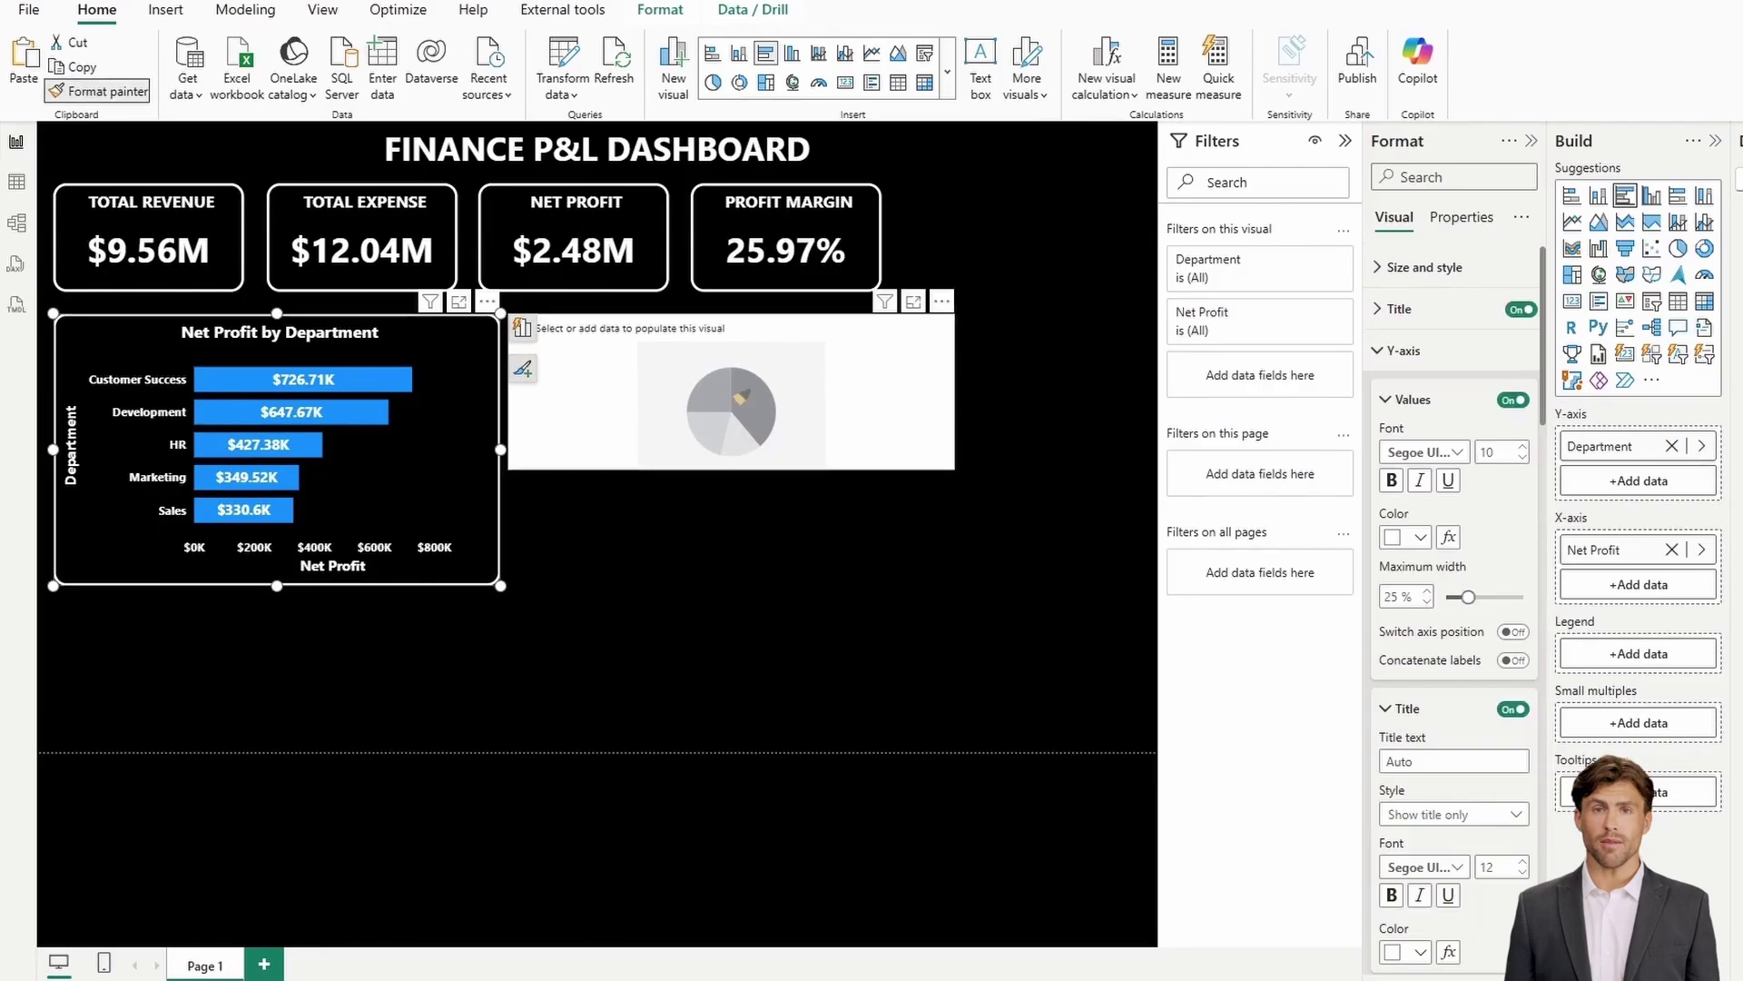
pyautogui.click(953, 465)
pyautogui.click(956, 473)
pyautogui.click(953, 468)
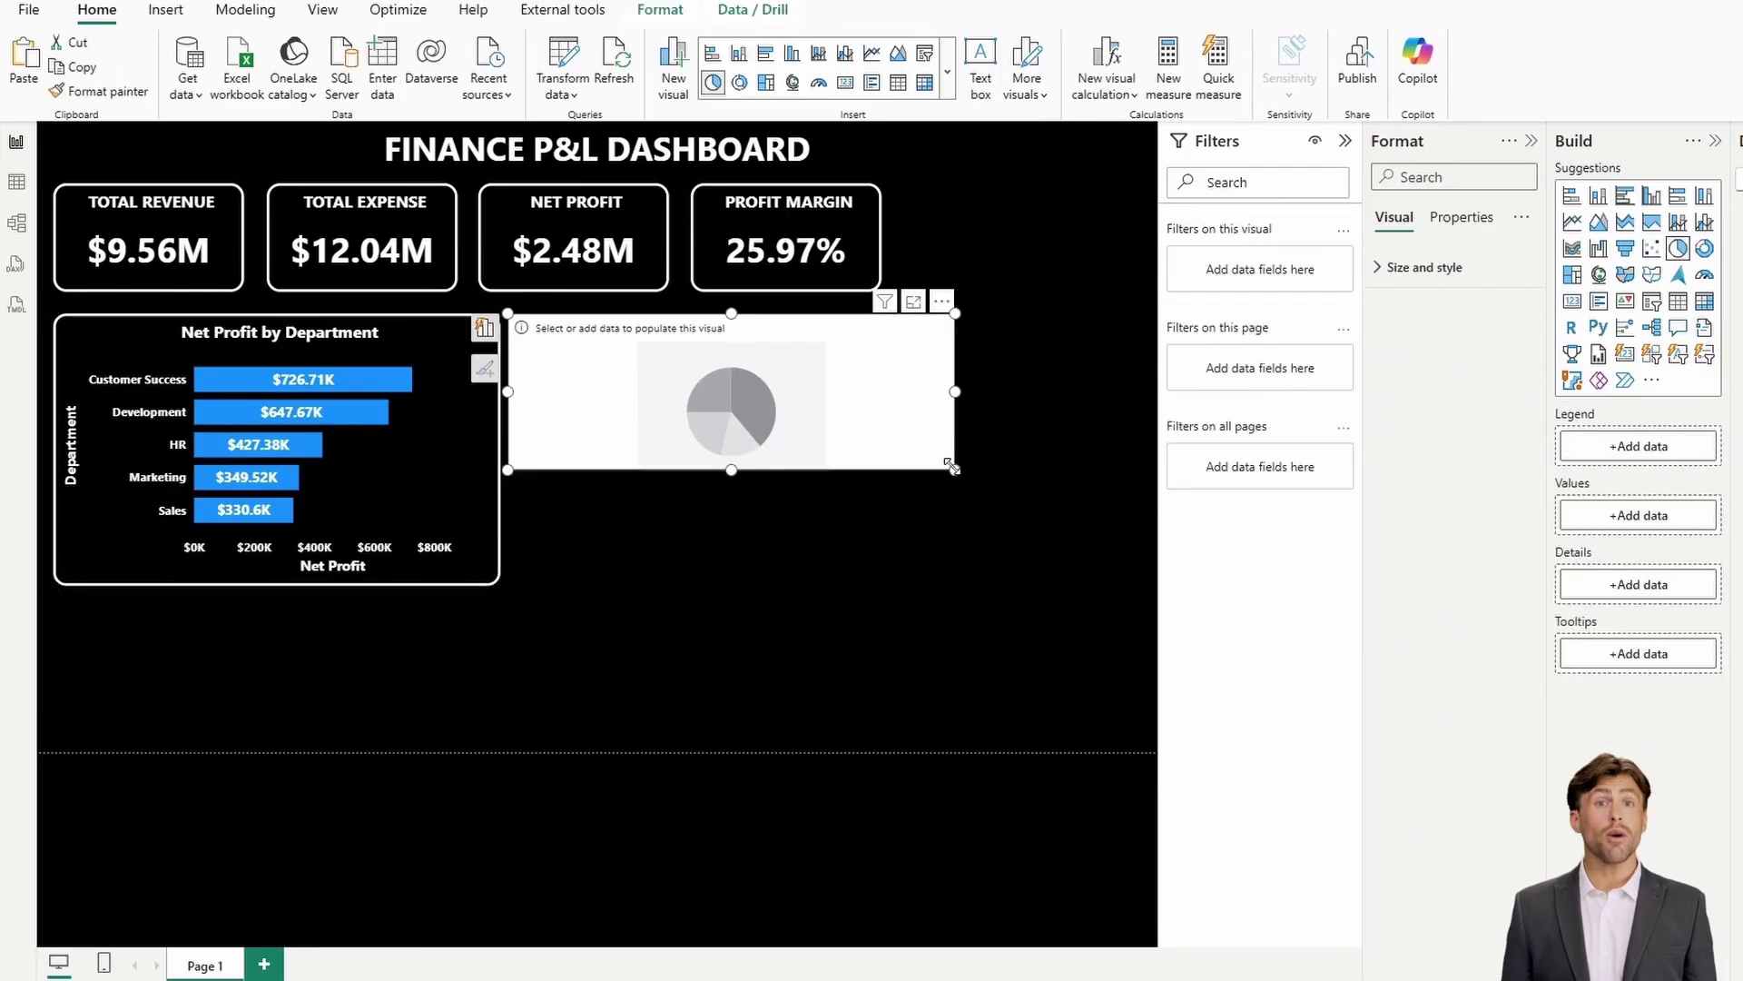
pyautogui.moveTo(953, 469); pyautogui.dragTo(926, 586)
# Use SubType as the pie chart's legend and Total Expene as its values, and reapply the bar chart's formatting
pyautogui.moveTo(1737, 392); pyautogui.dragTo(1648, 444)
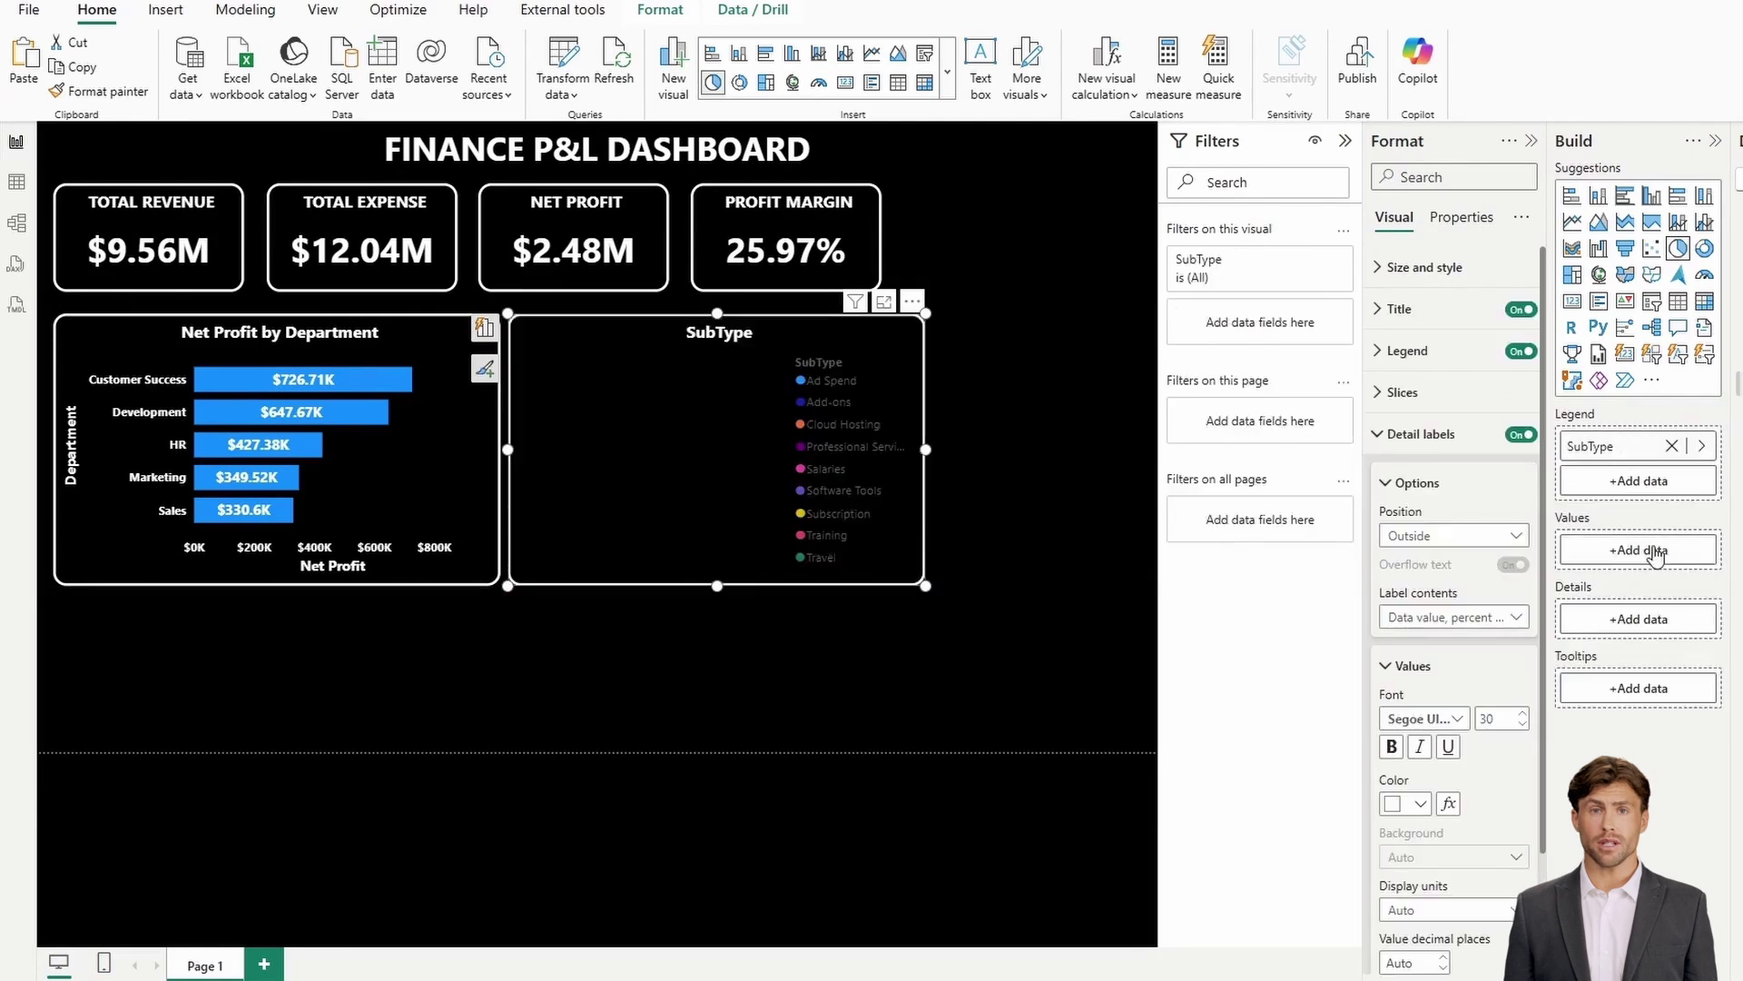
pyautogui.moveTo(1655, 551); pyautogui.dragTo(1653, 553)
pyautogui.click(449, 430)
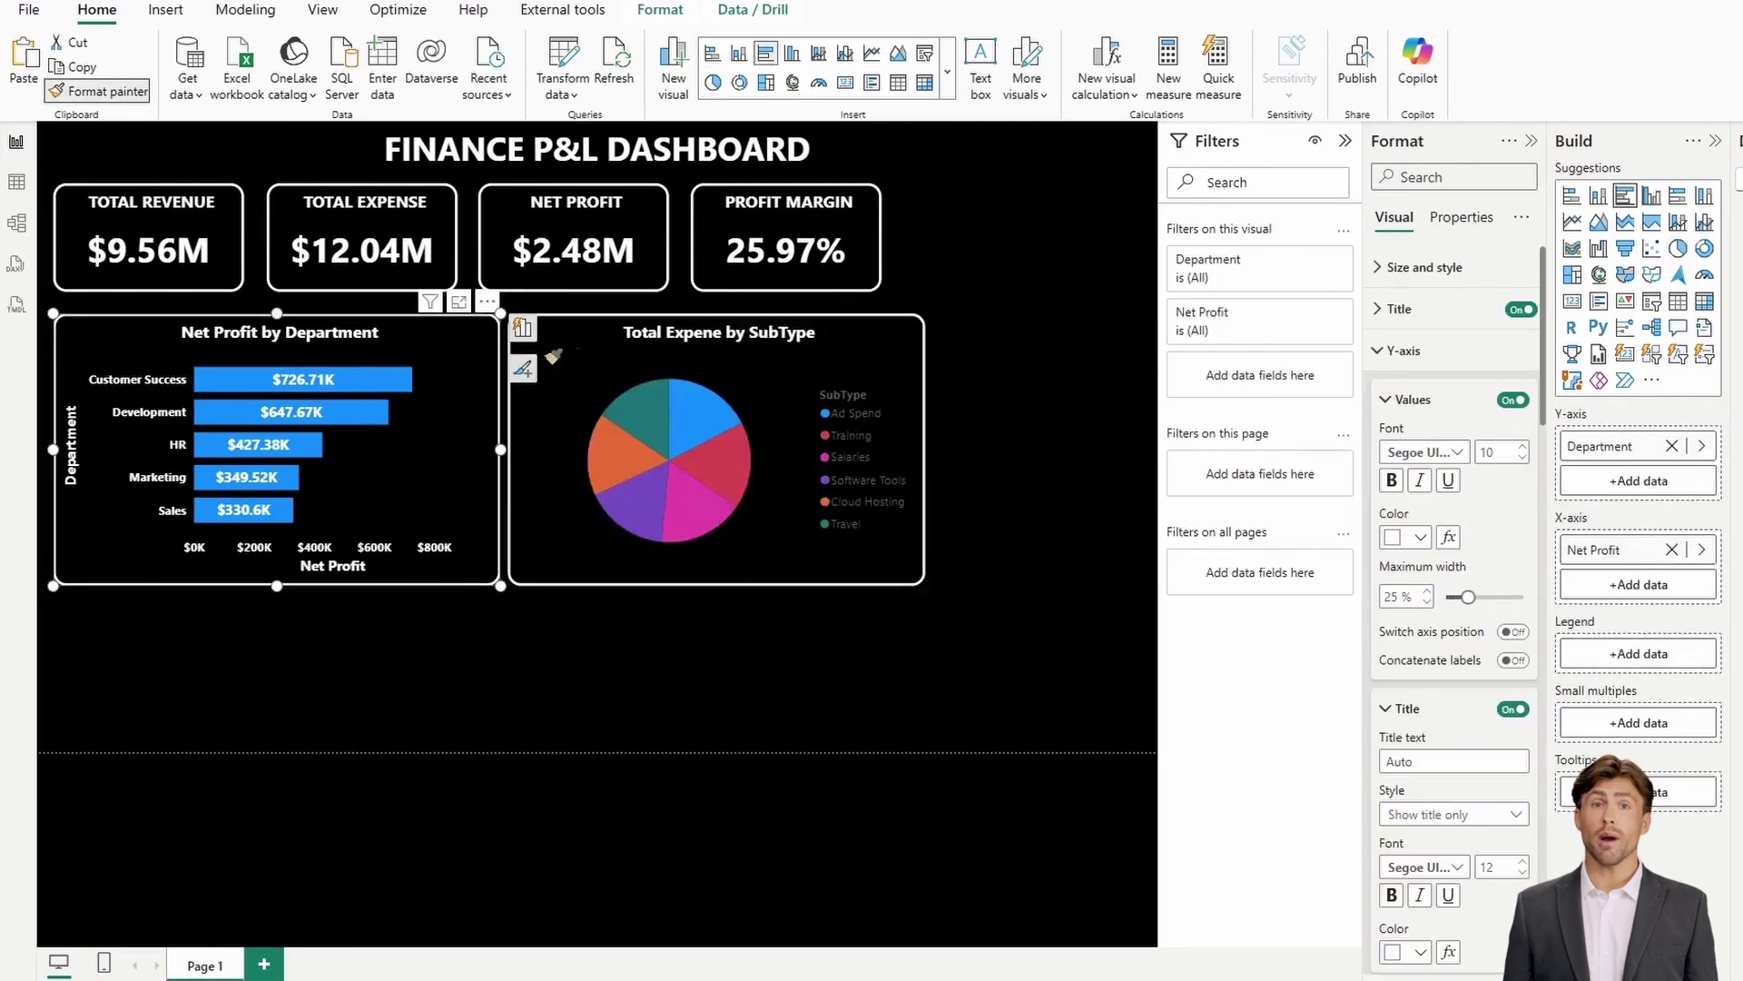
pyautogui.click(584, 357)
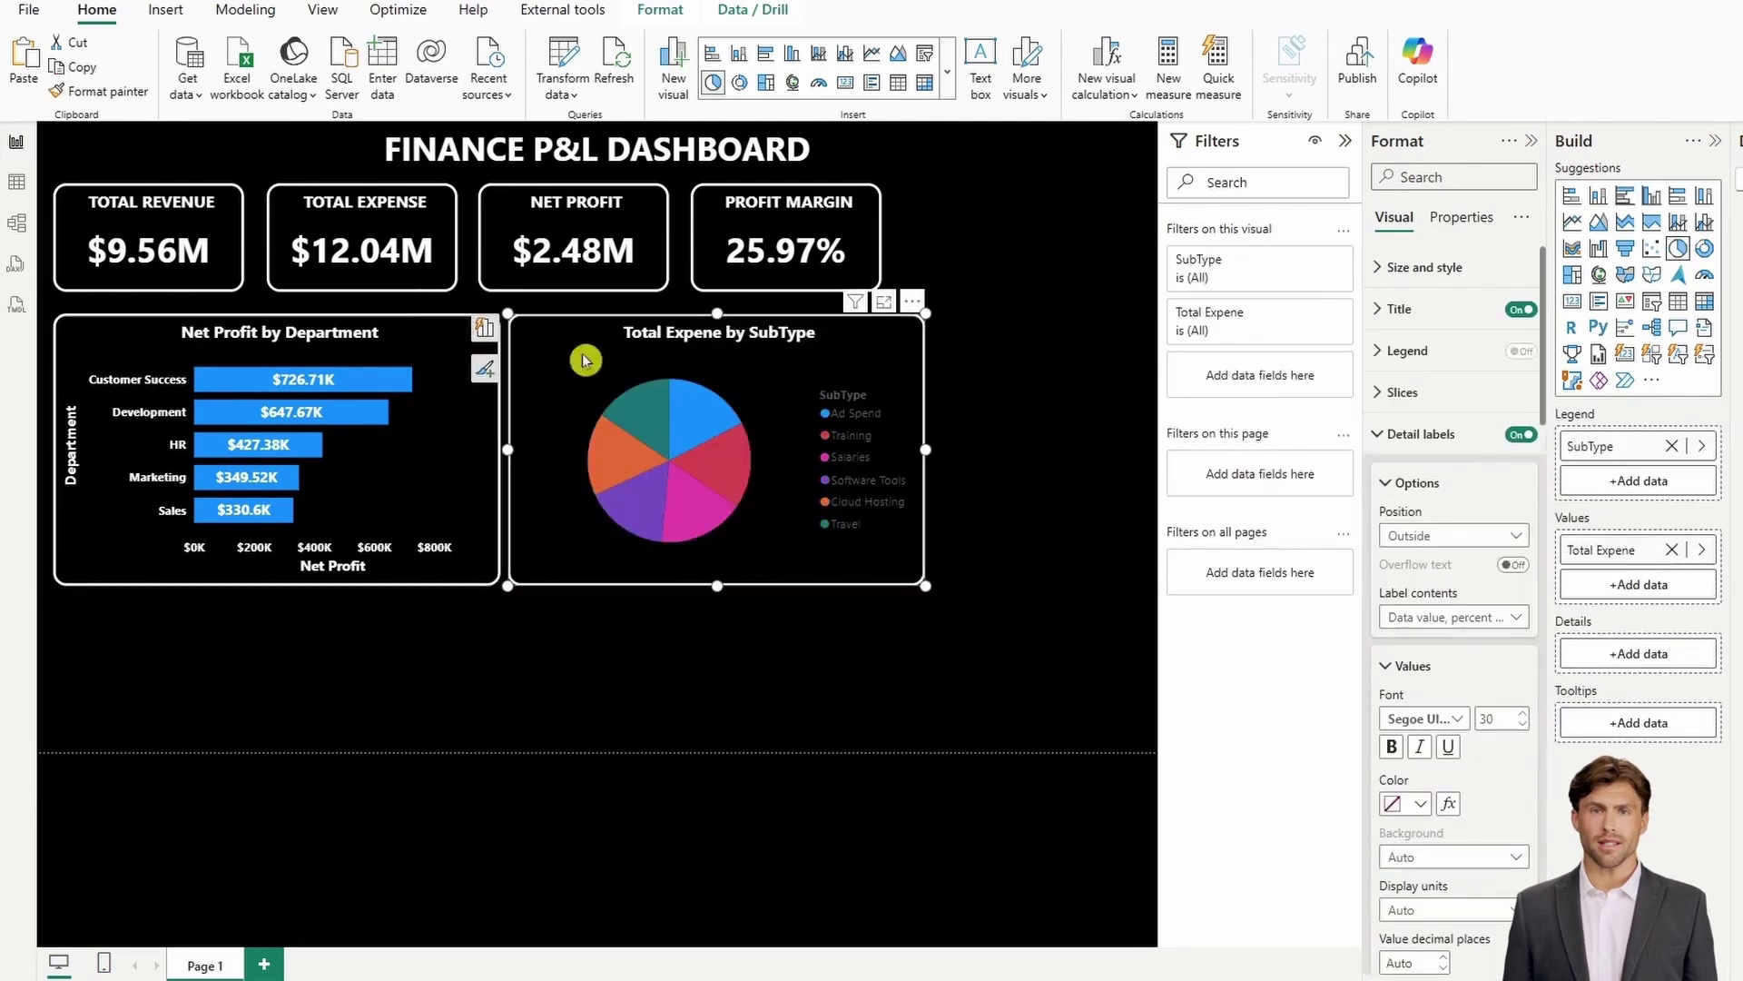
# Format the pie chart's detail label values in white, Segoe UI Bold at size 10
pyautogui.click(1398, 434)
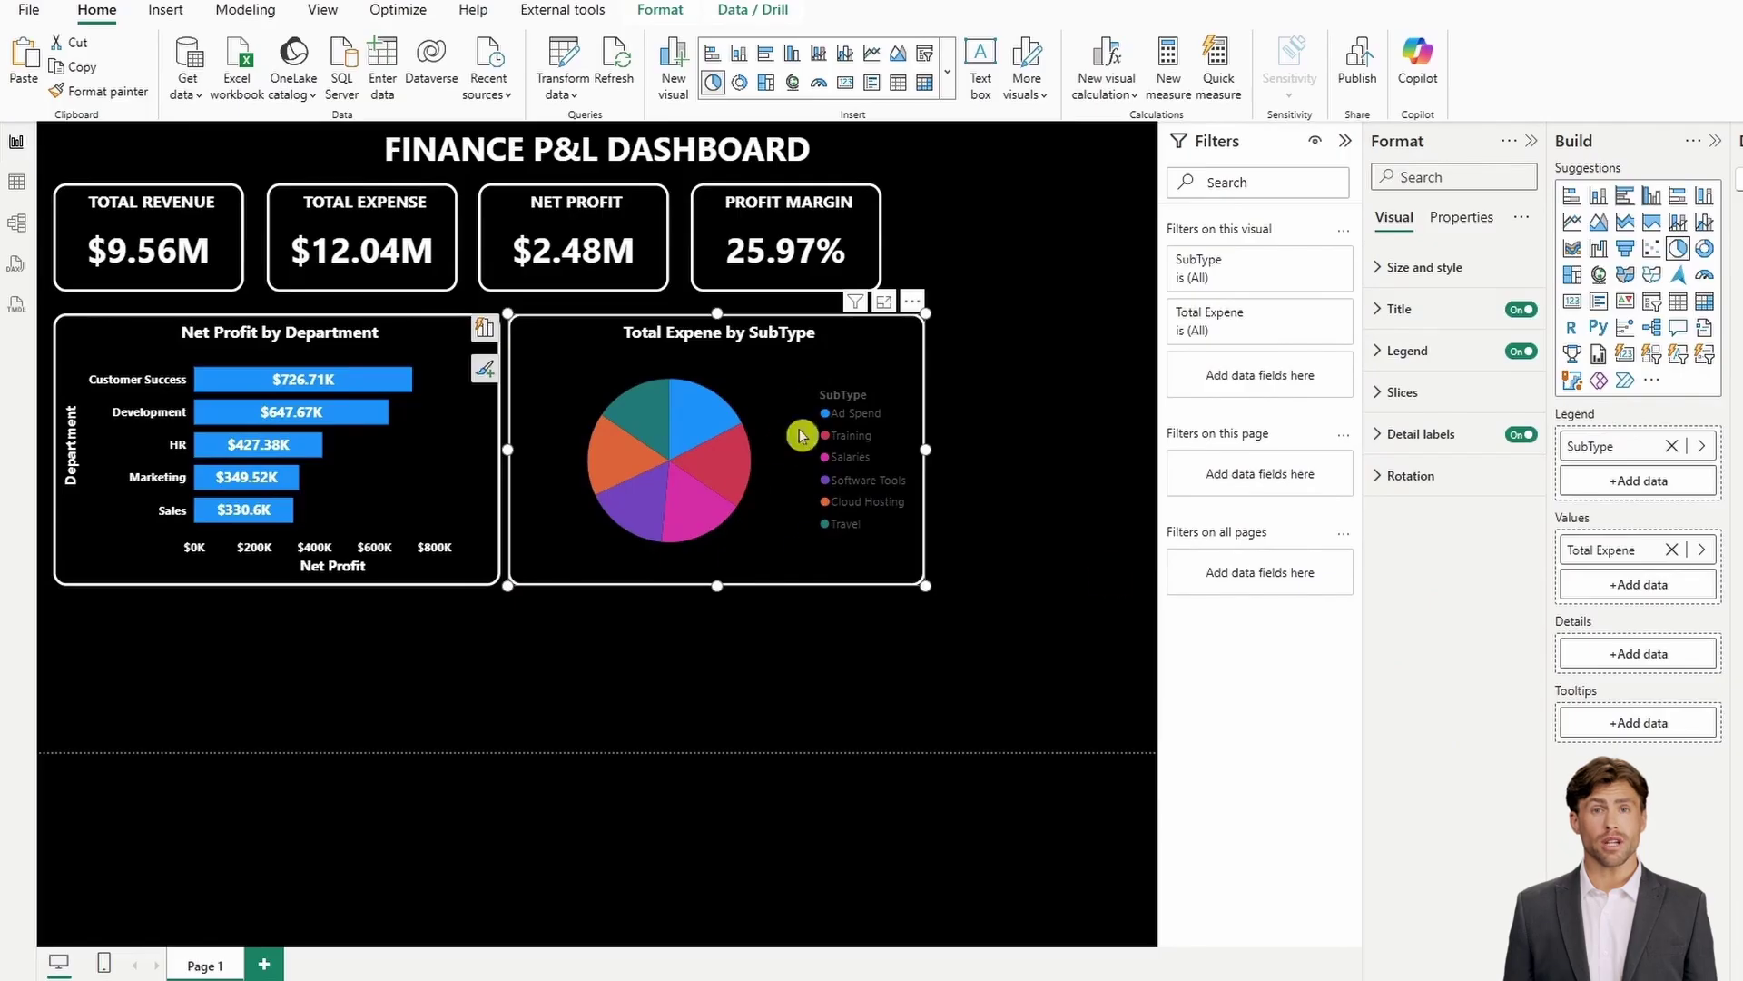
pyautogui.click(1417, 434)
pyautogui.scroll(-1, 1417, 509)
pyautogui.click(1452, 574)
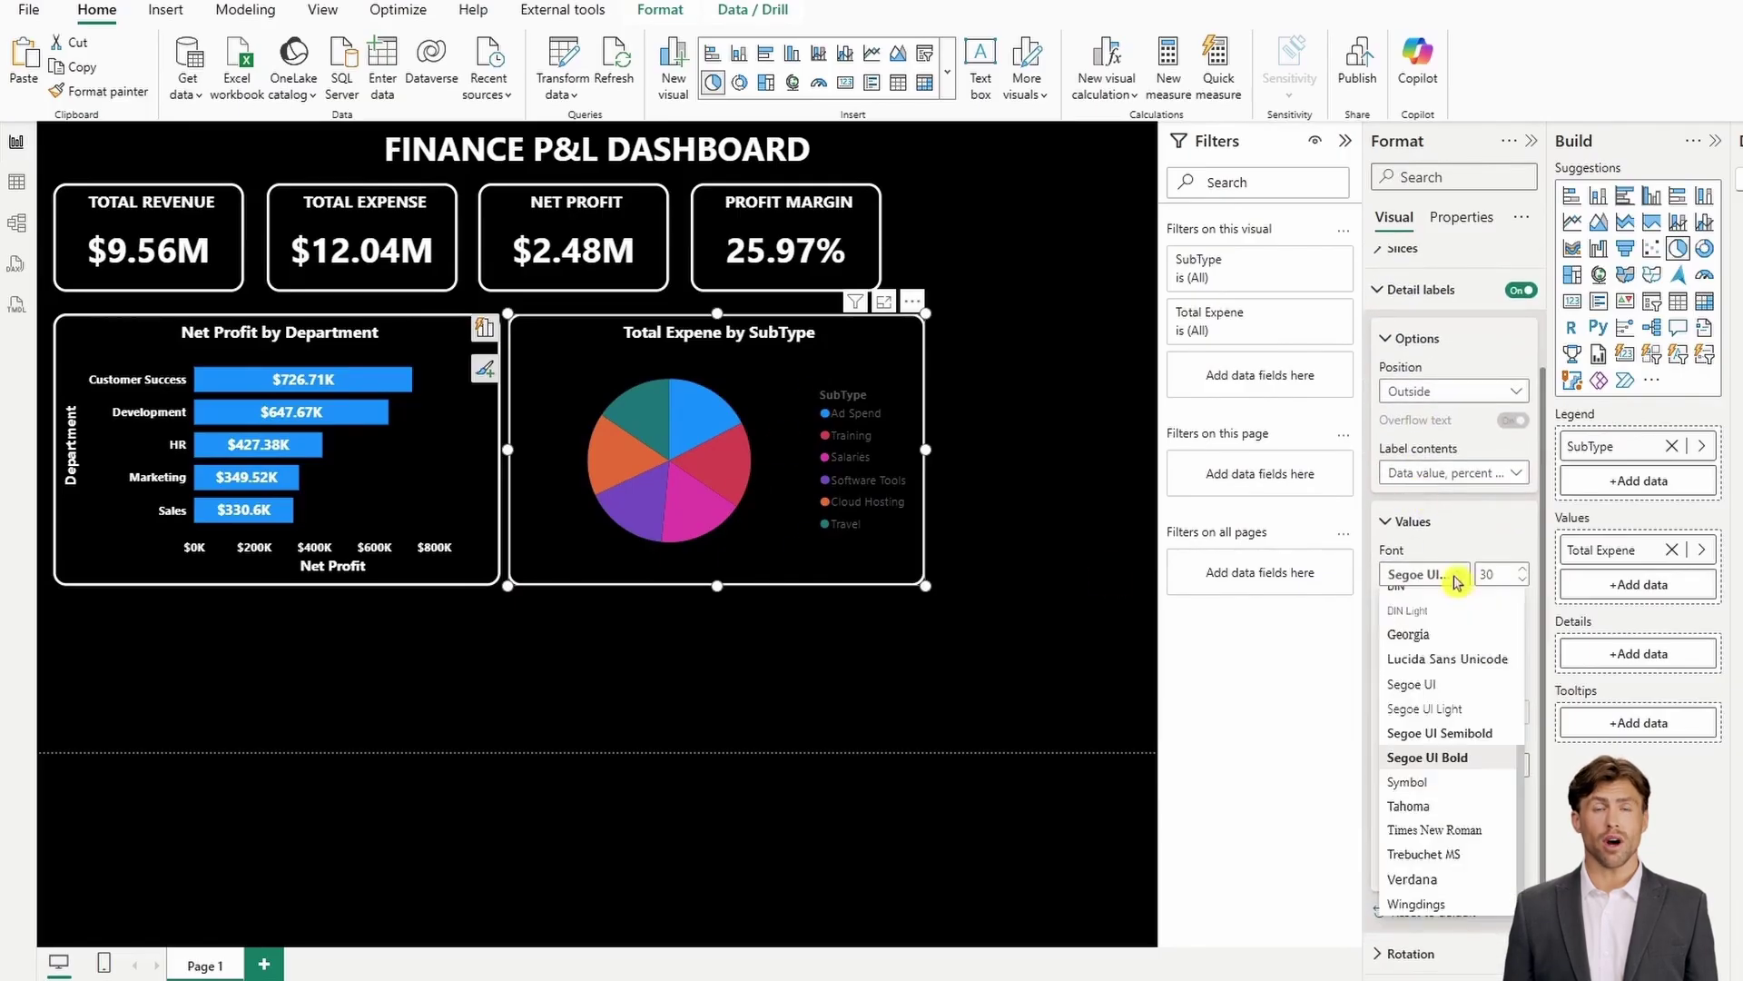
pyautogui.click(769, 438)
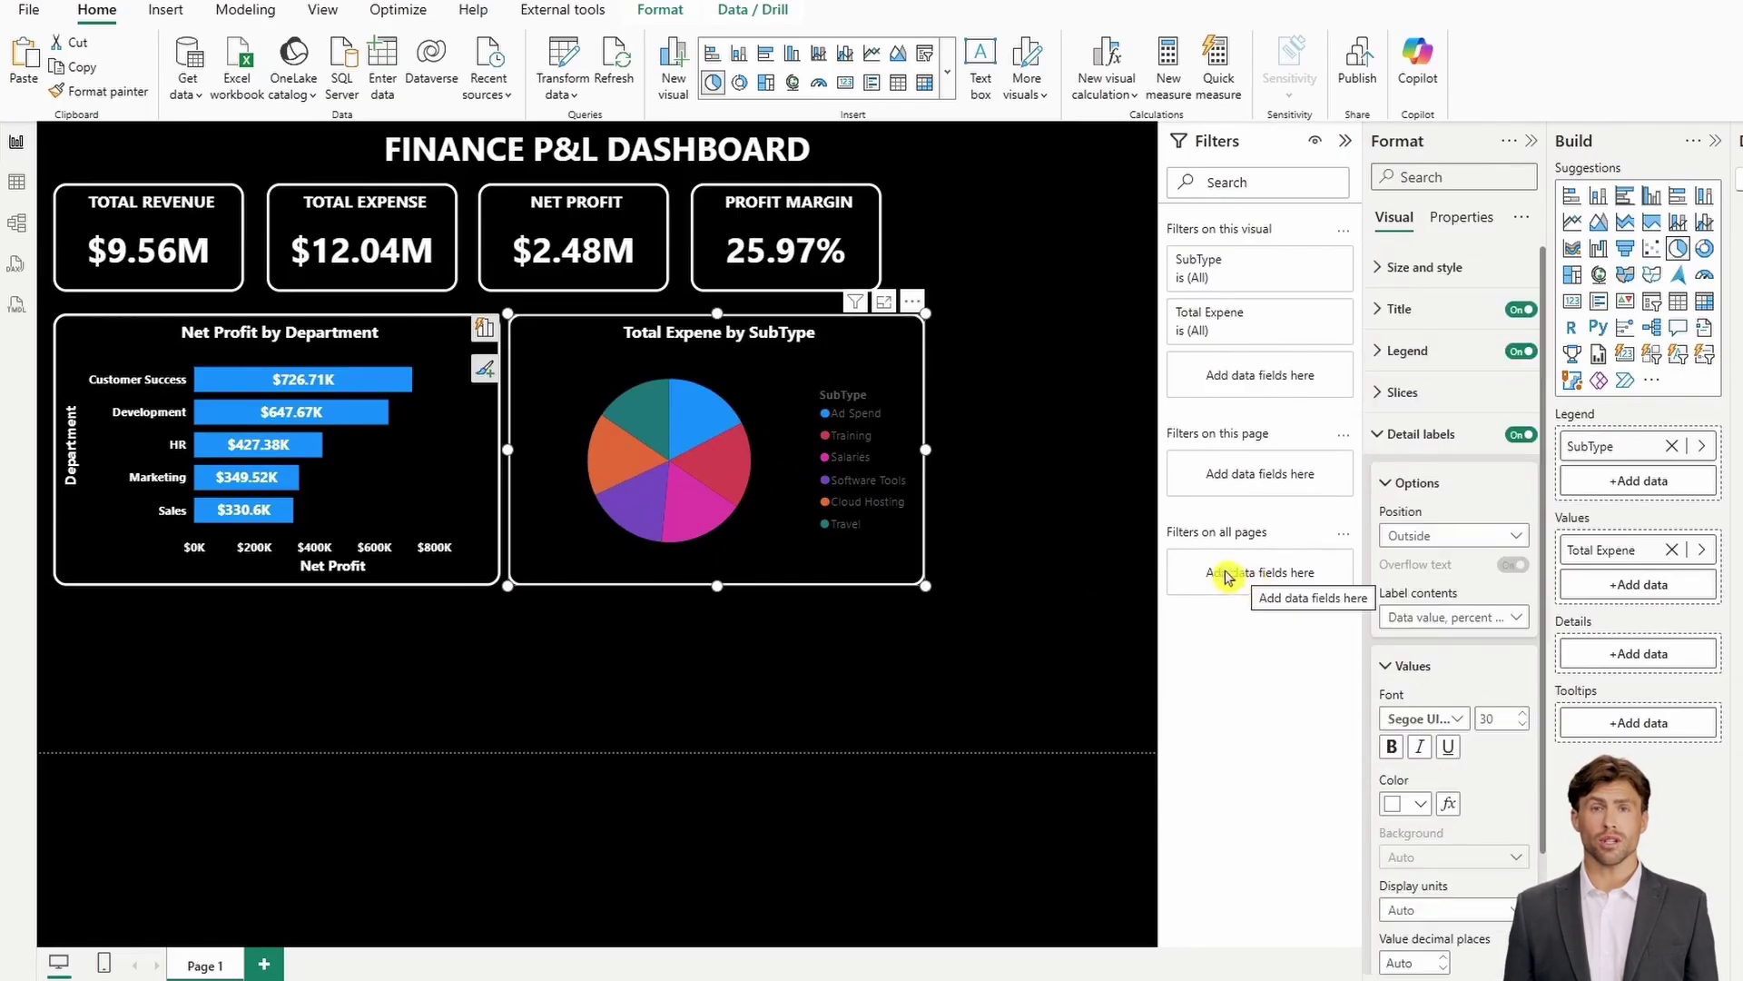
pyautogui.click(1489, 718)
pyautogui.write('20')
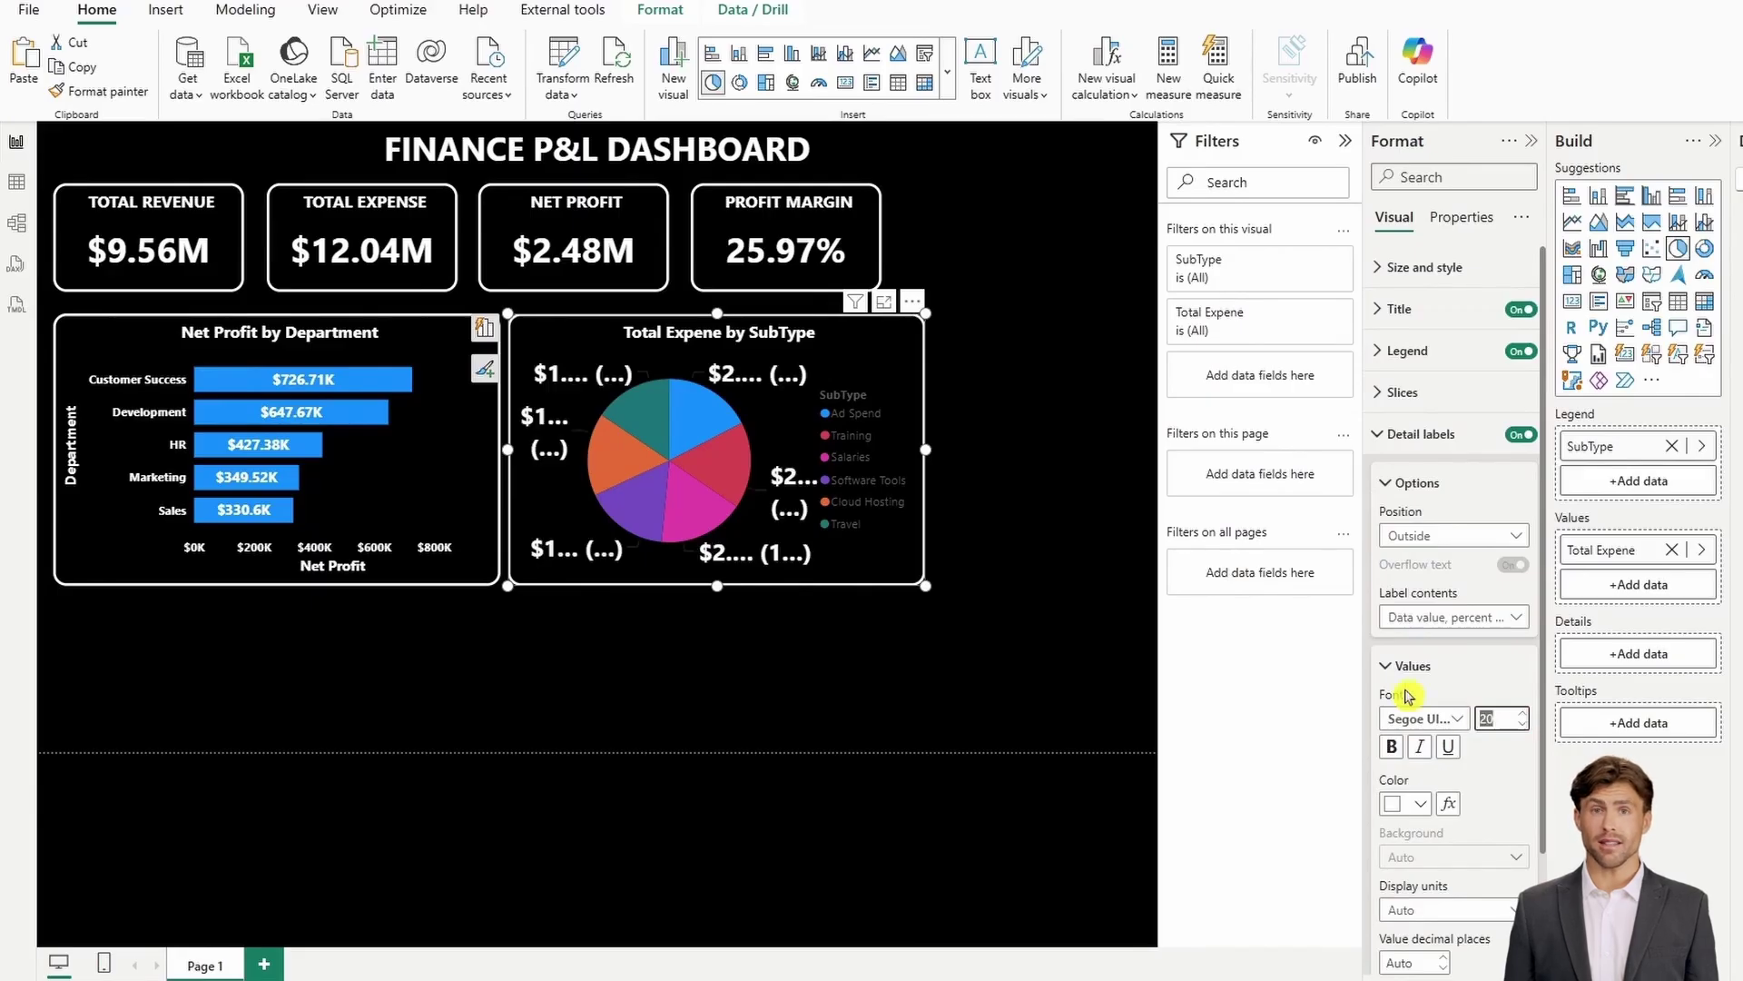
pyautogui.write('10')
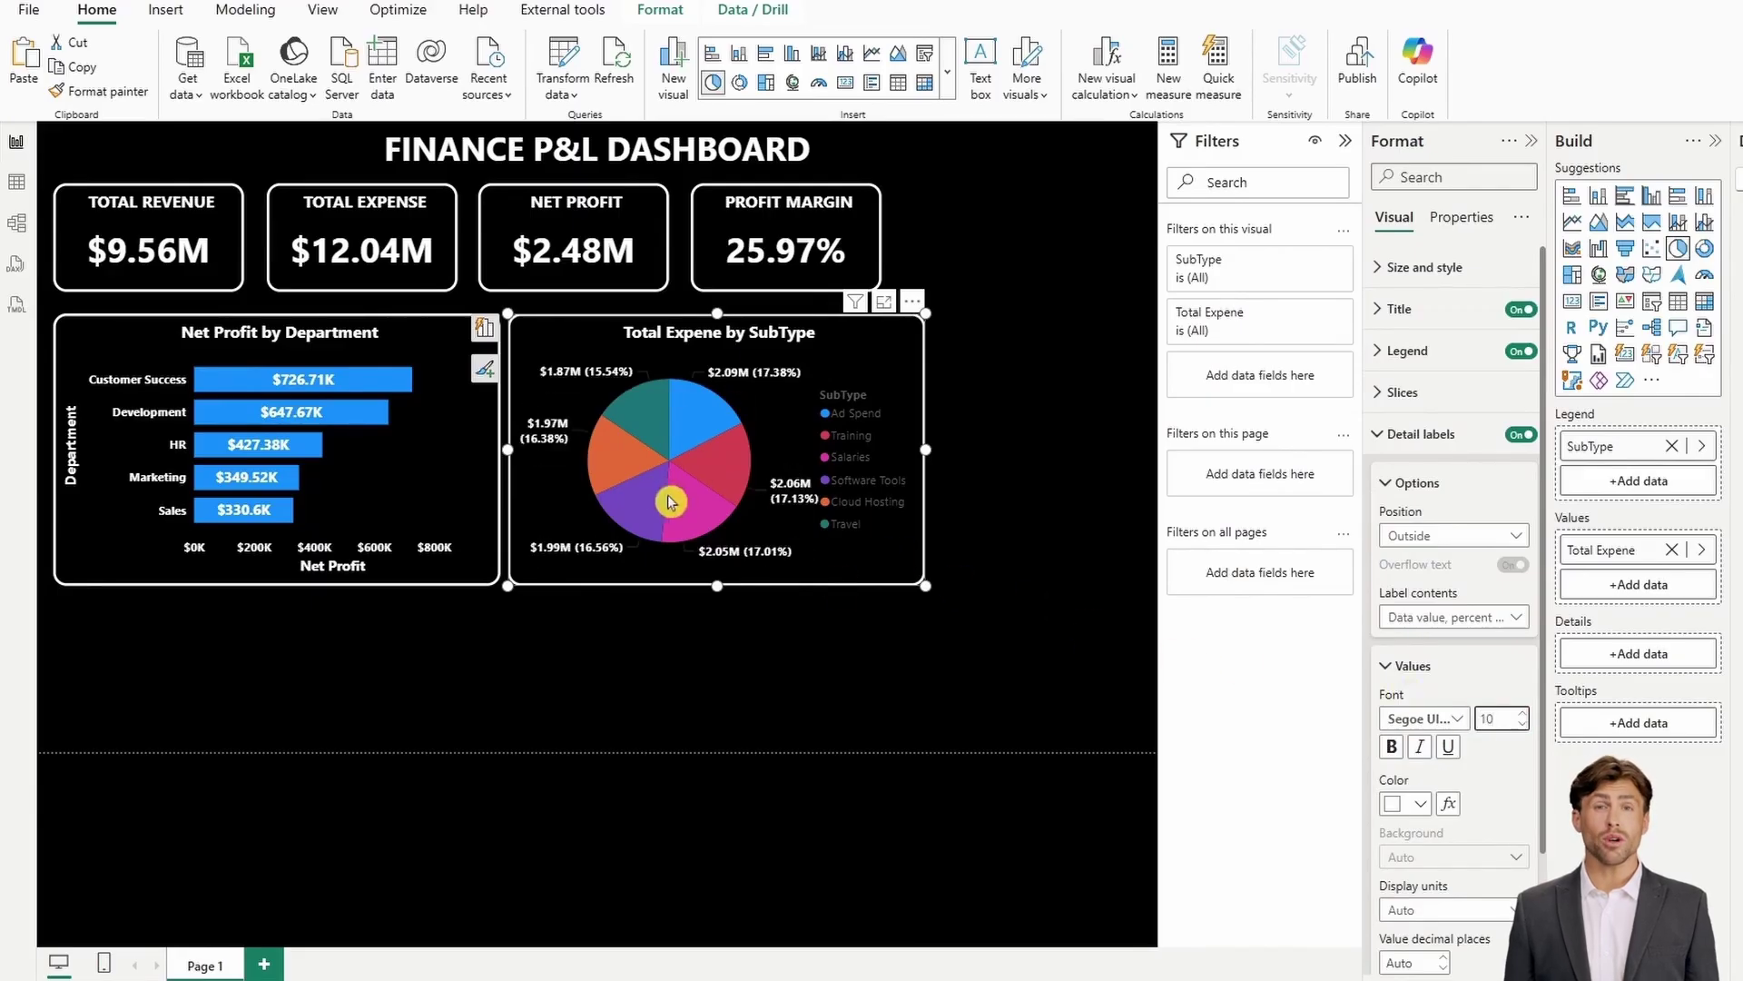
pyautogui.click(1418, 434)
# Format the pie chart's legend text in white Segoe UI Bold
pyautogui.click(1403, 352)
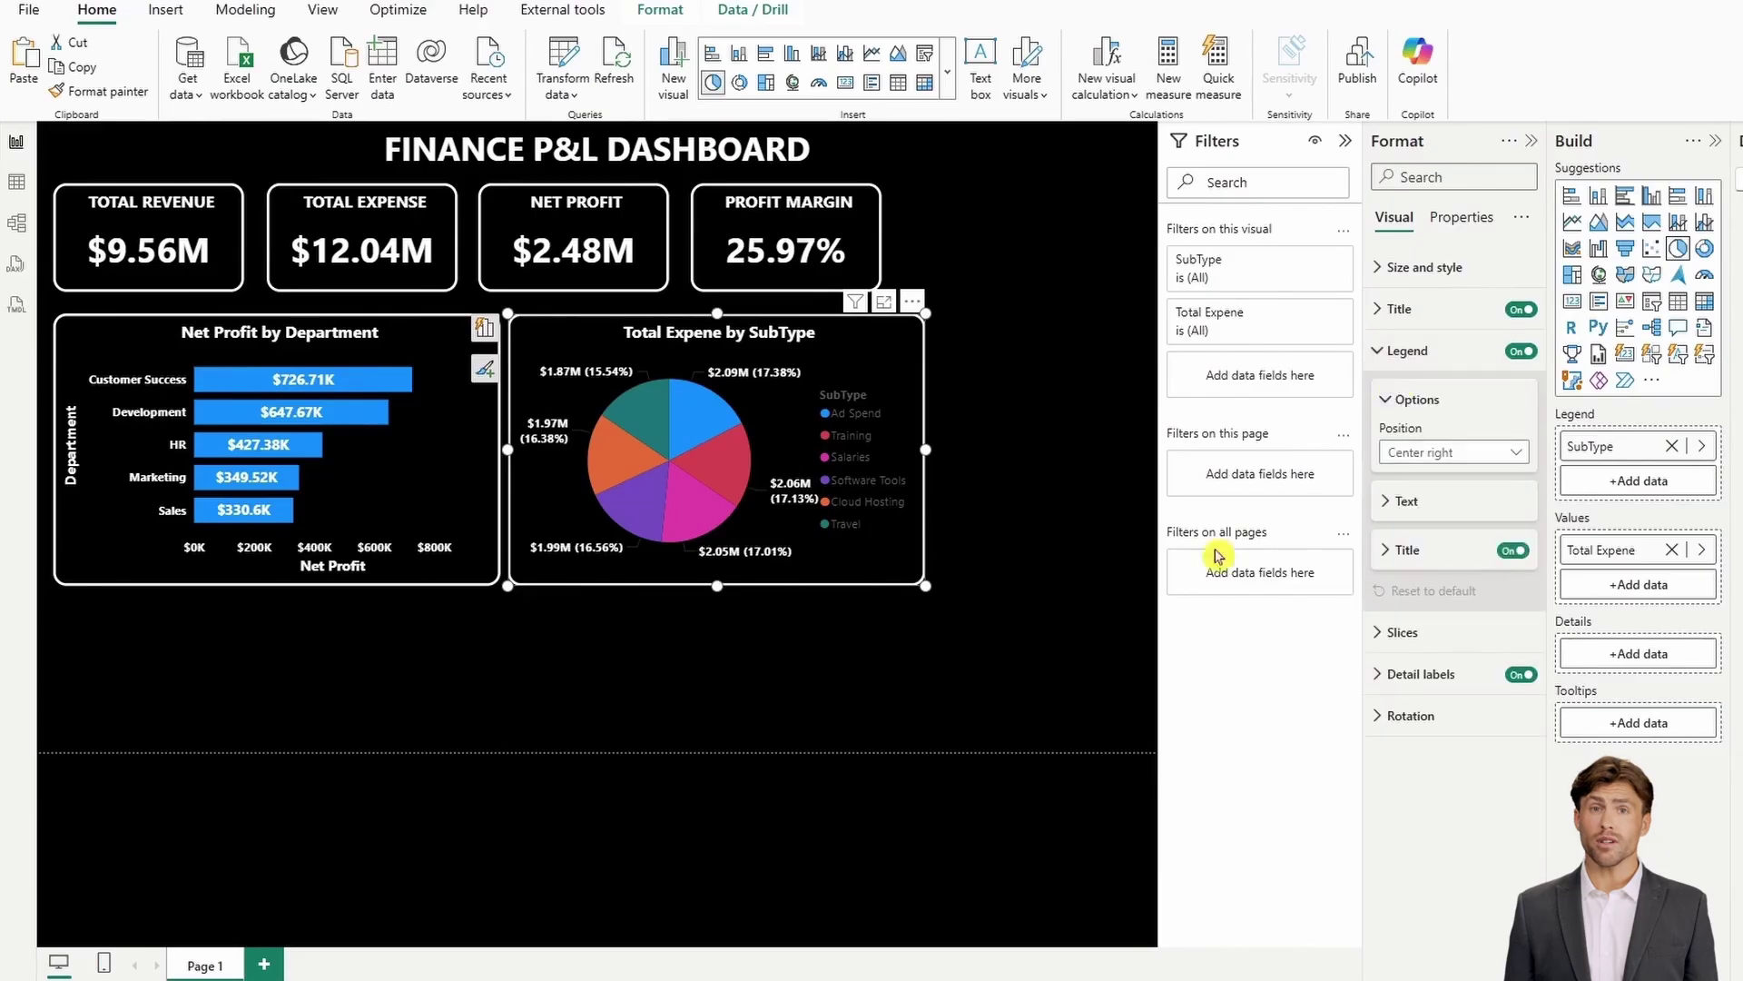
pyautogui.click(1406, 510)
pyautogui.click(1407, 638)
pyautogui.click(1407, 553)
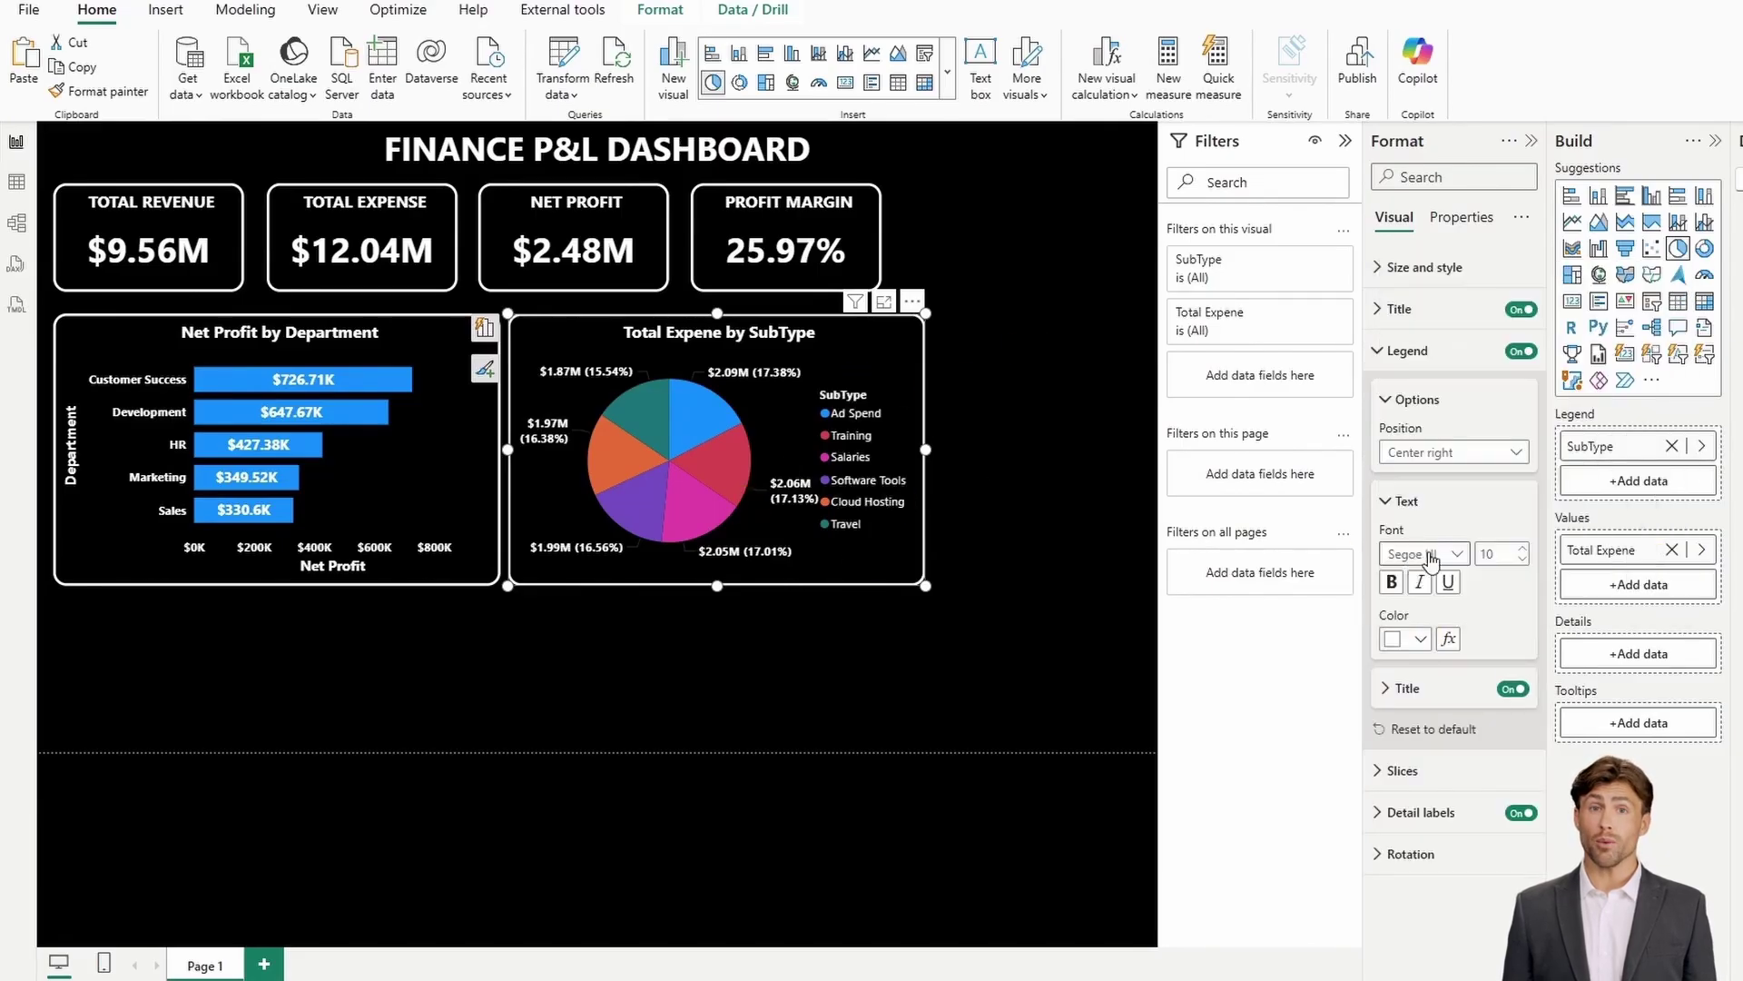
pyautogui.click(1423, 554)
pyautogui.click(1444, 707)
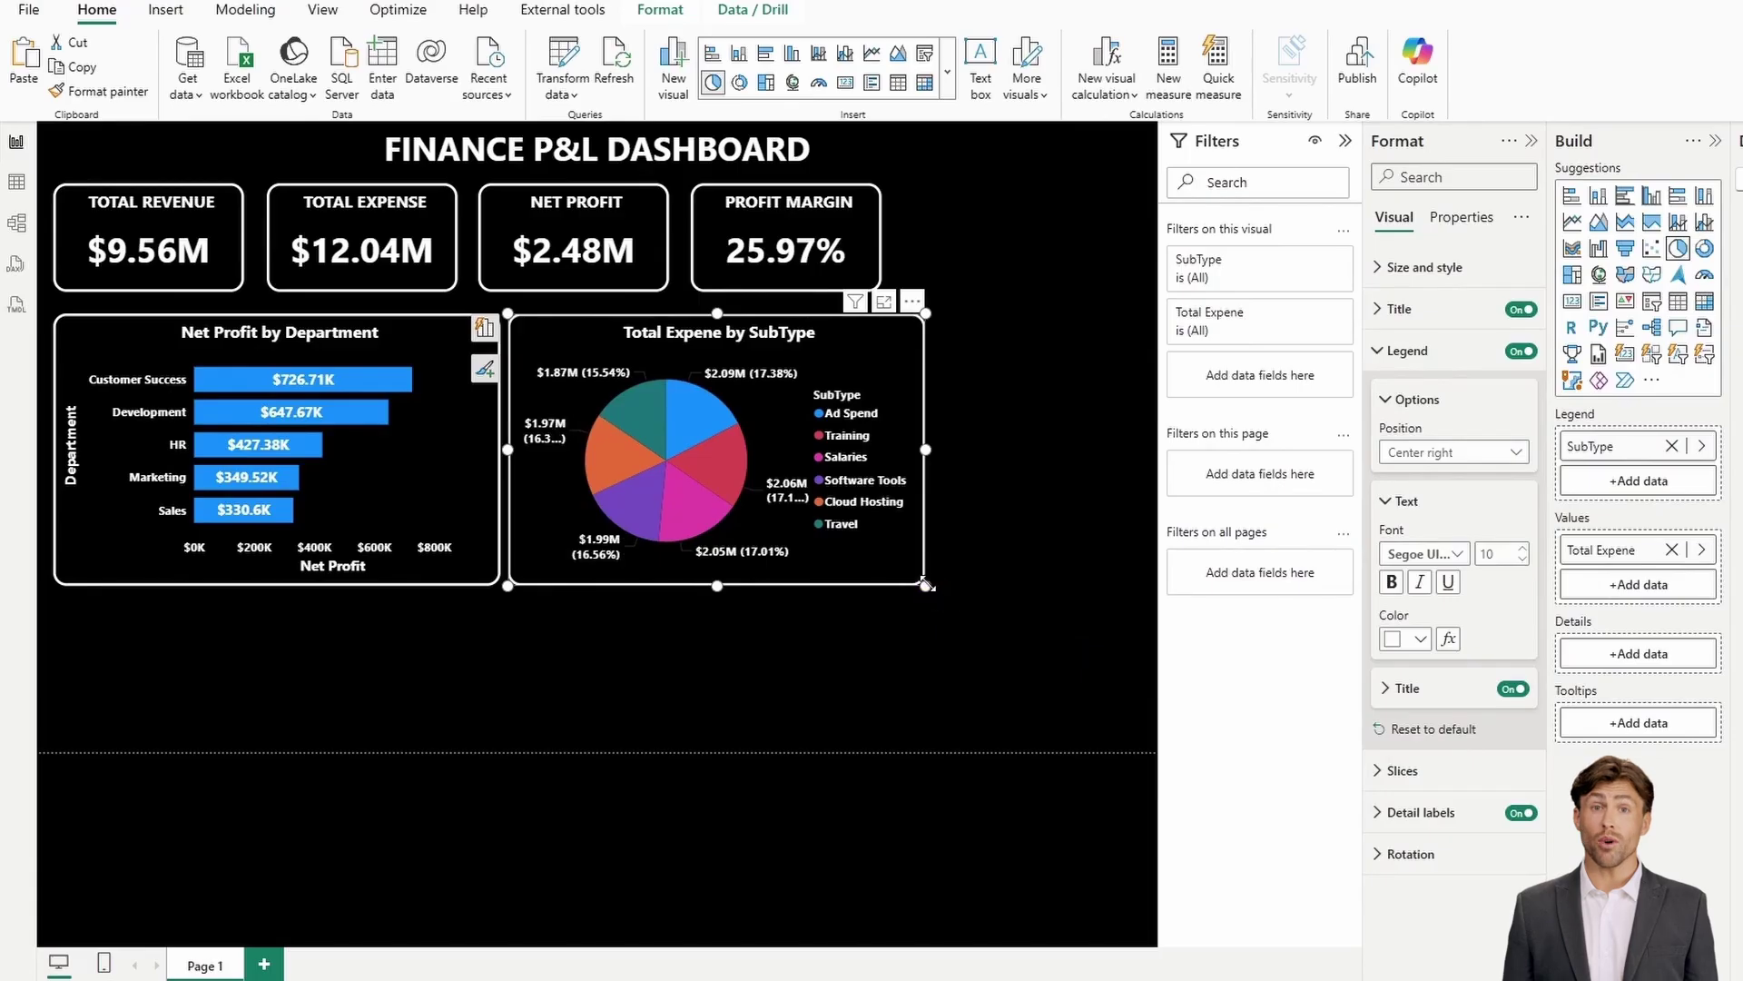
# Widen the pie chart slightly, narrow the bar chart, and shorten both charts to the same height
pyautogui.moveTo(926, 586); pyautogui.dragTo(945, 589)
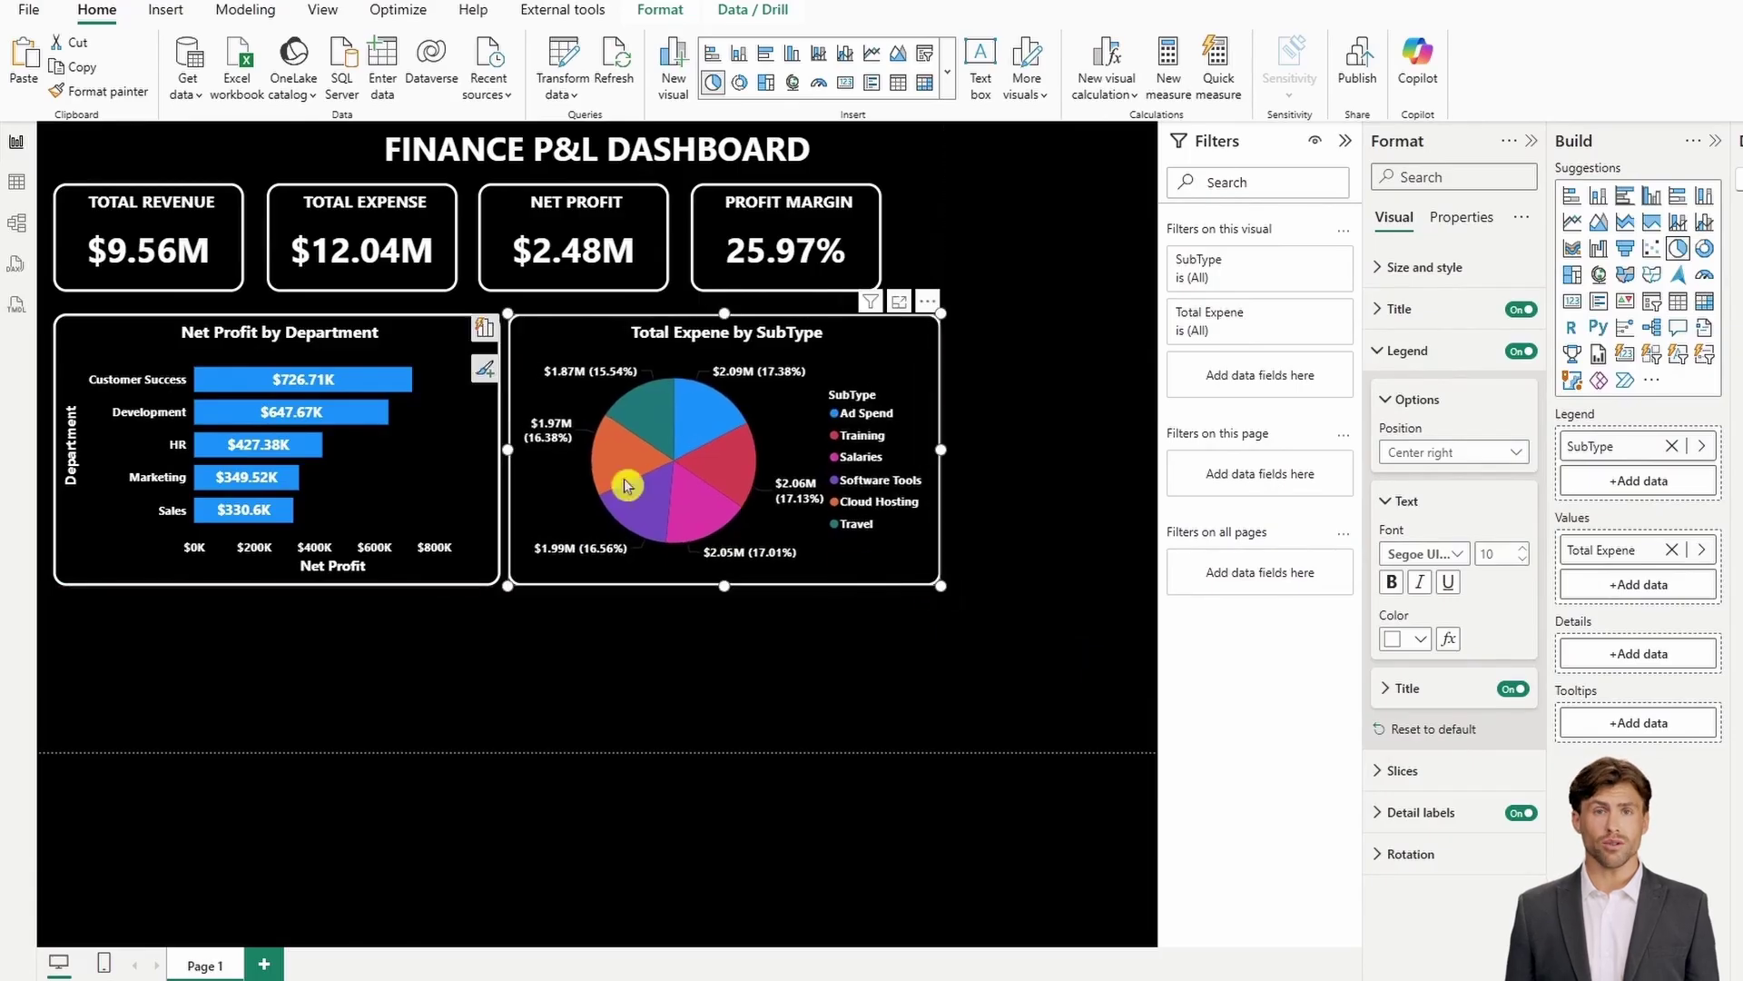
pyautogui.moveTo(498, 584)
pyautogui.mouseDown()
pyautogui.moveTo(492, 544)
pyautogui.moveTo(517, 591)
pyautogui.moveTo(505, 563)
pyautogui.mouseUp()
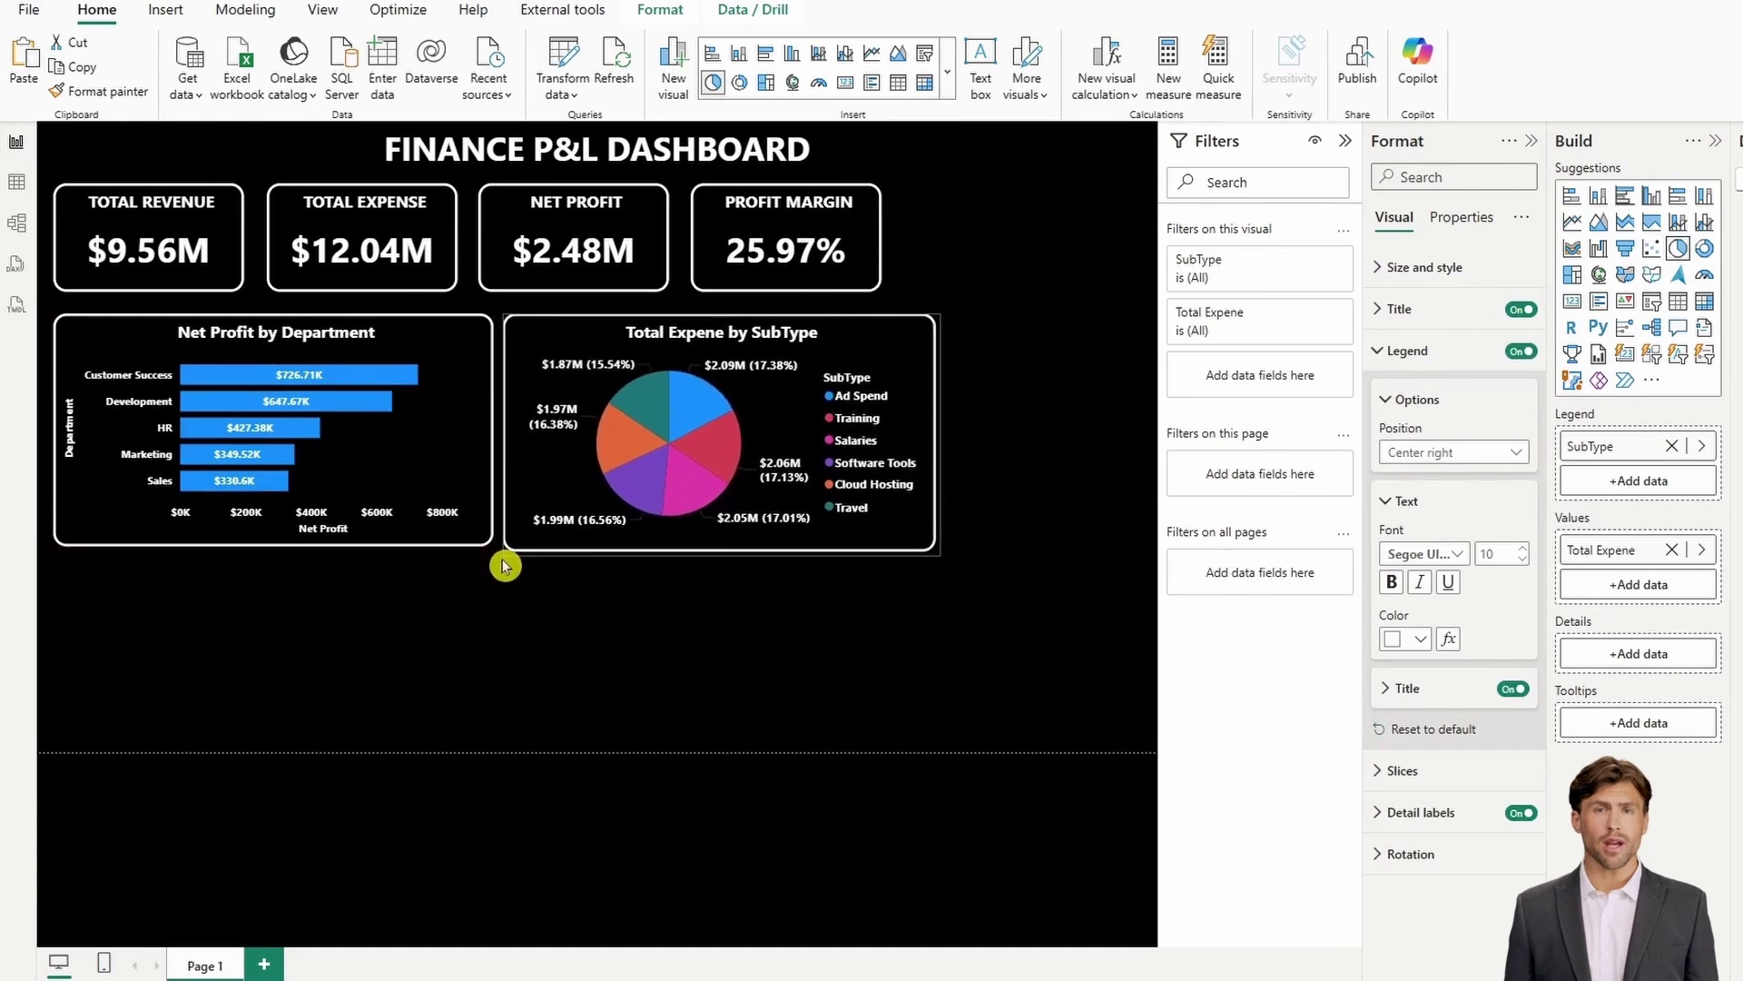
pyautogui.click(503, 624)
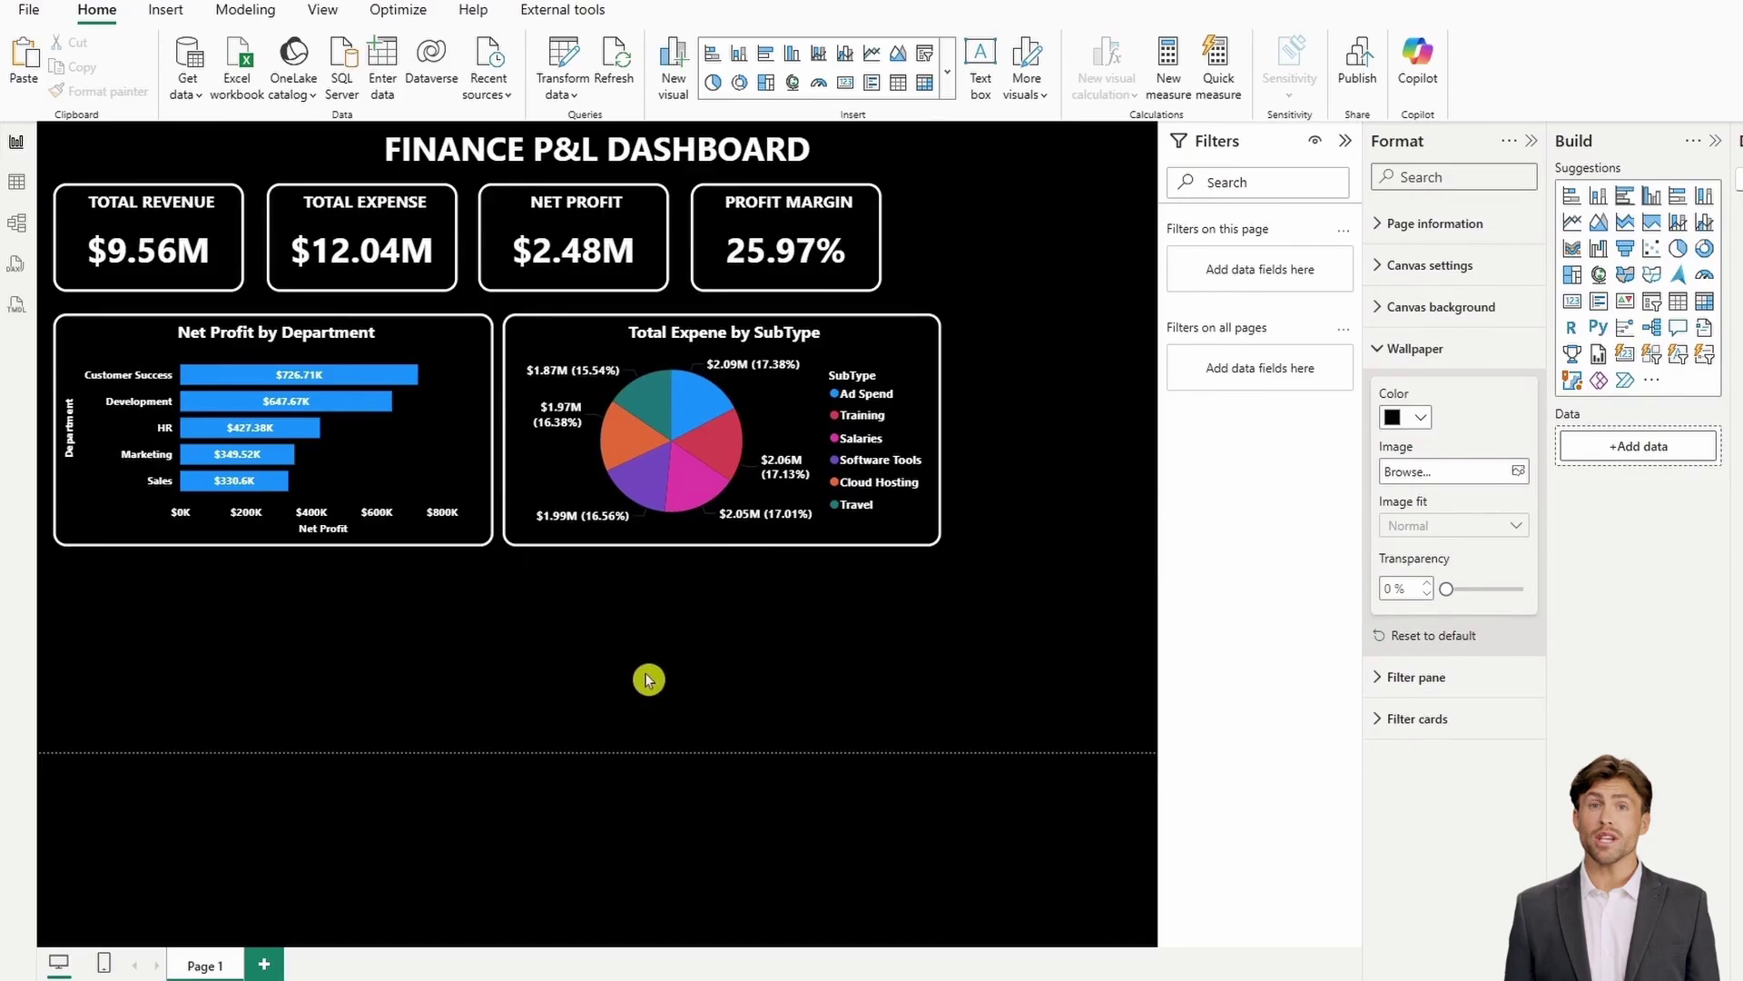
# Add a line chart spanning below both charts, with Date on the X-axis, Total Revenue on the Y-axis and Total Expene on the secondary y-axis
pyautogui.click(872, 53)
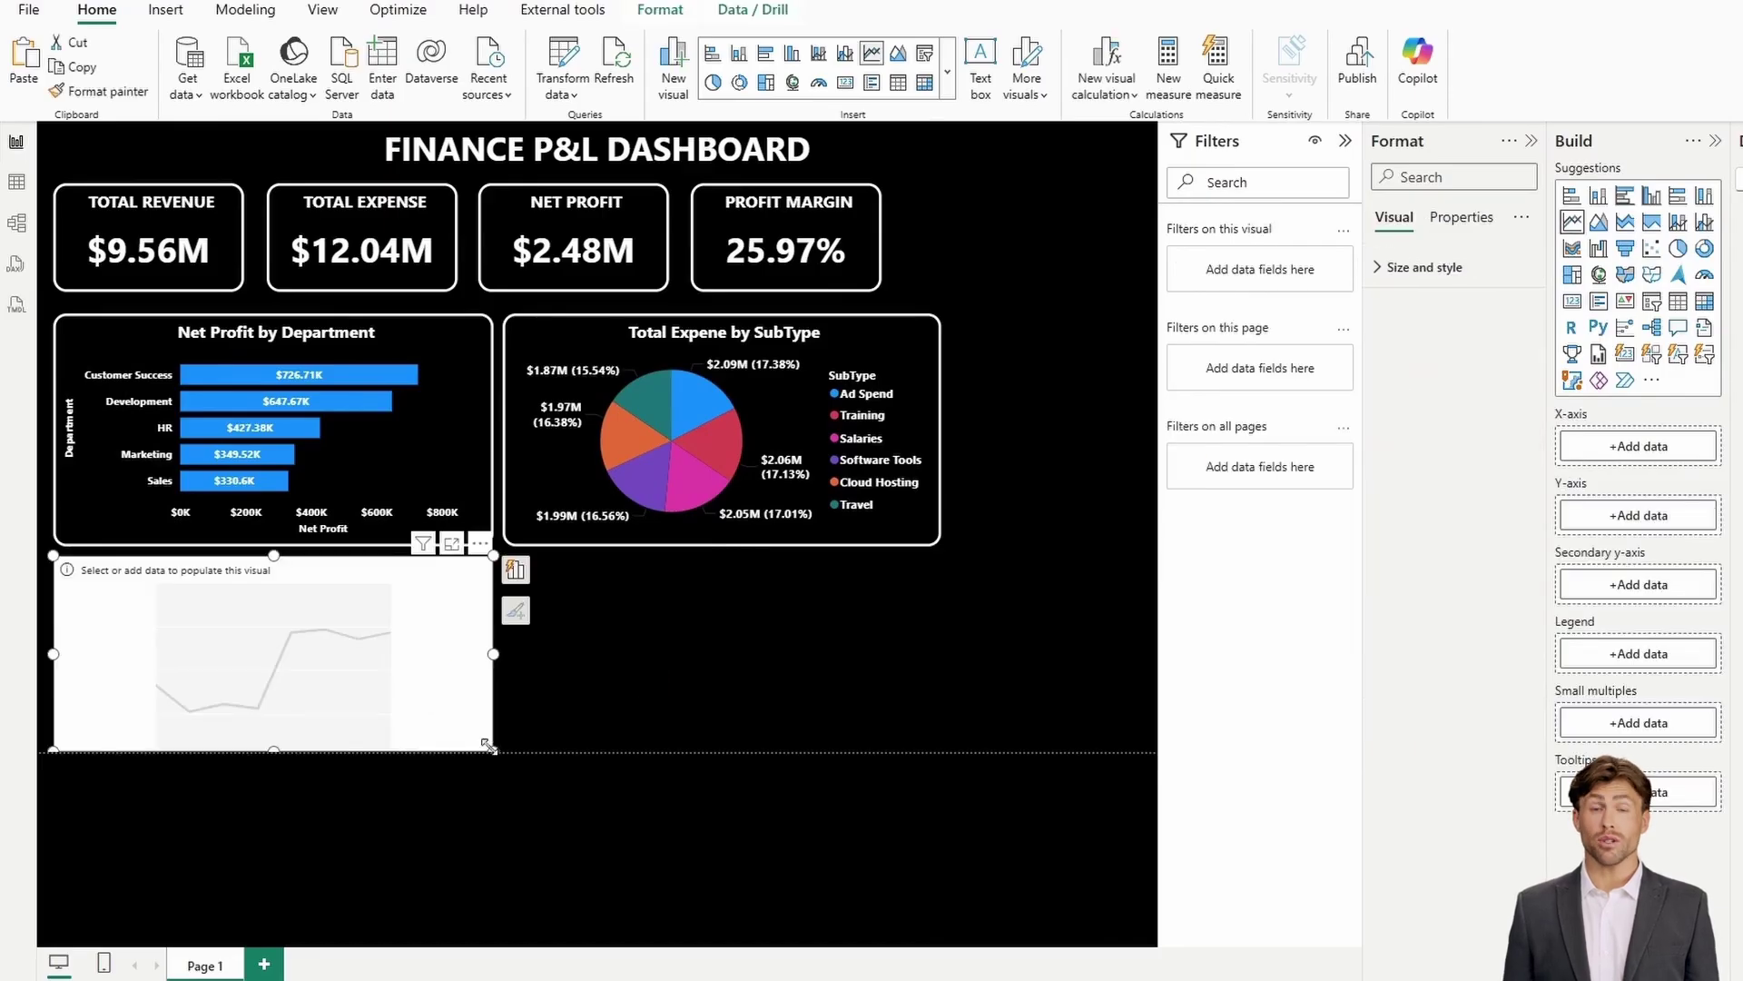
pyautogui.moveTo(487, 746); pyautogui.dragTo(941, 749)
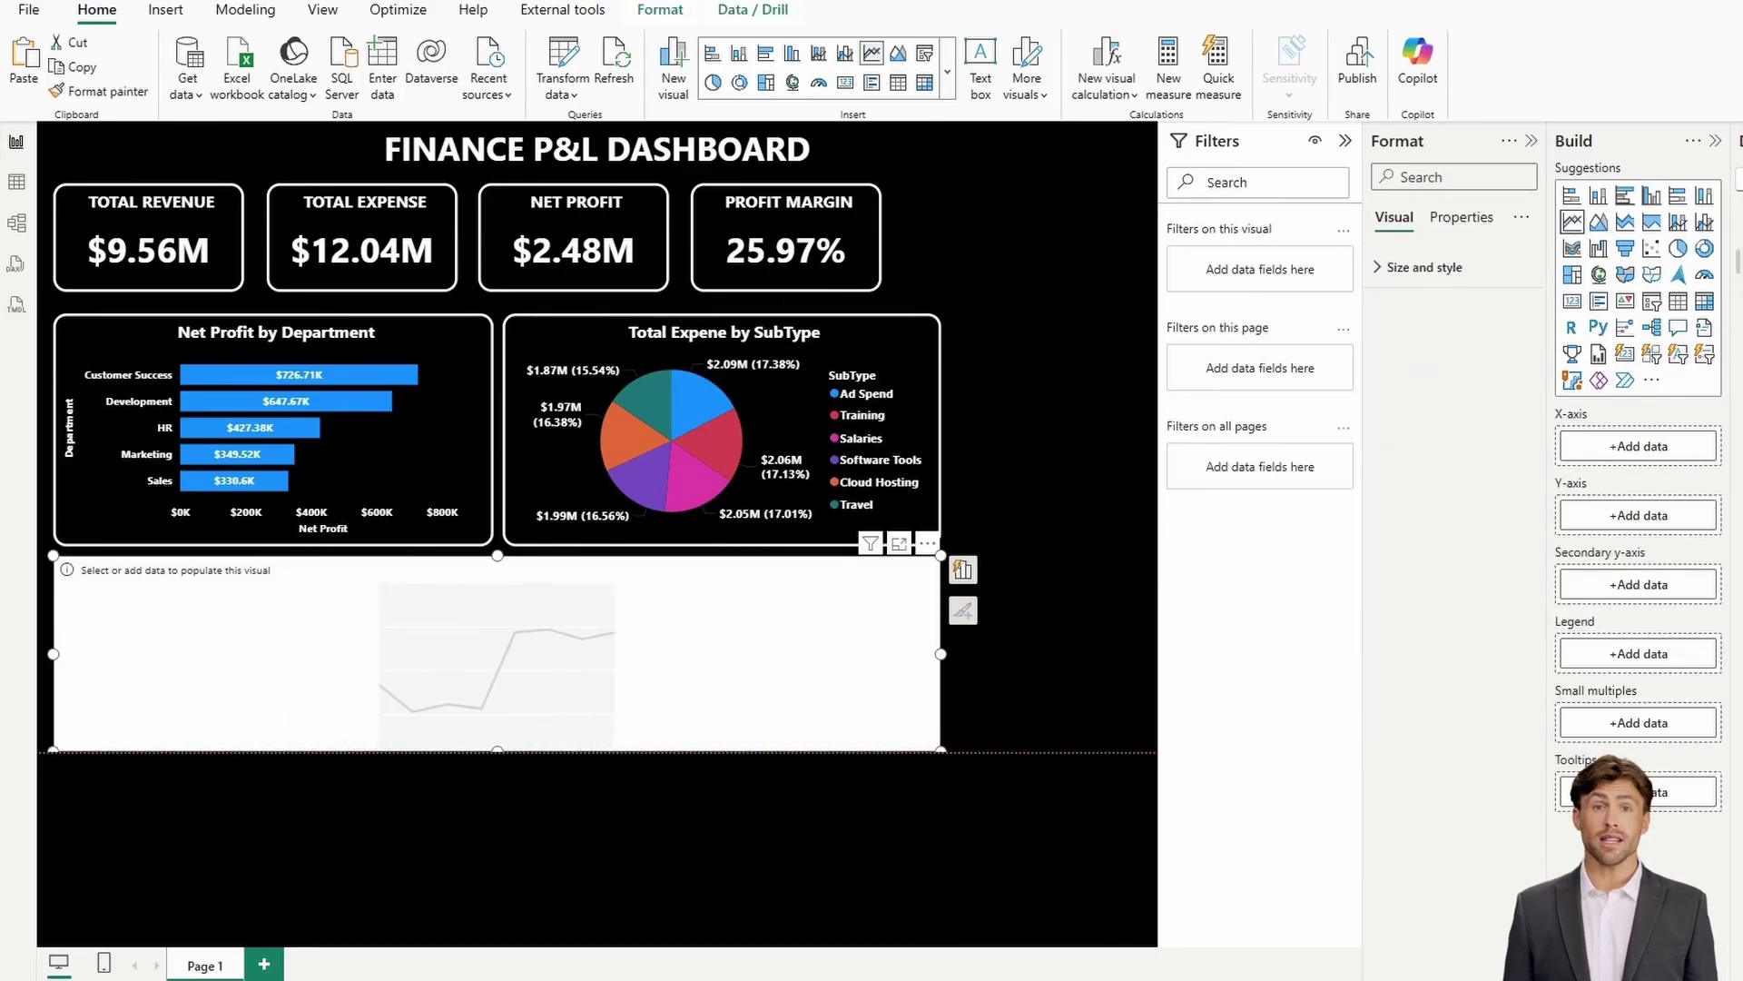
pyautogui.moveTo(1627, 261); pyautogui.dragTo(1439, 463)
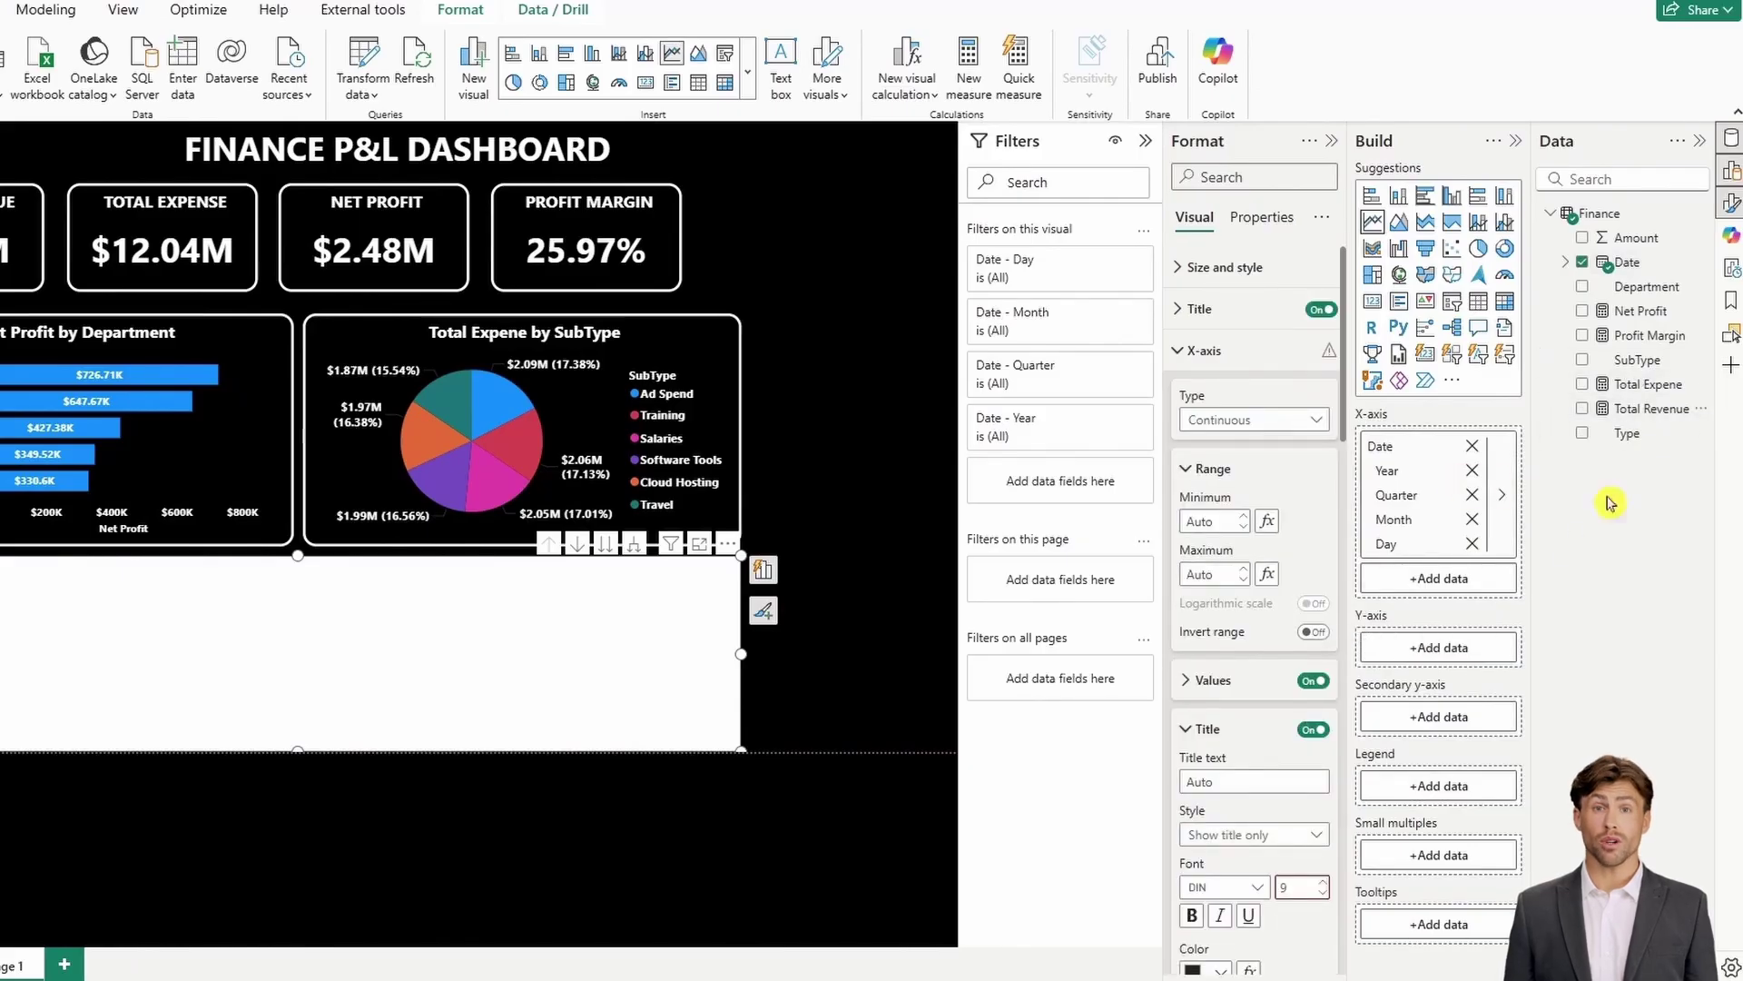
pyautogui.moveTo(1639, 418); pyautogui.dragTo(1439, 647)
pyautogui.moveTo(1648, 384); pyautogui.dragTo(1439, 731)
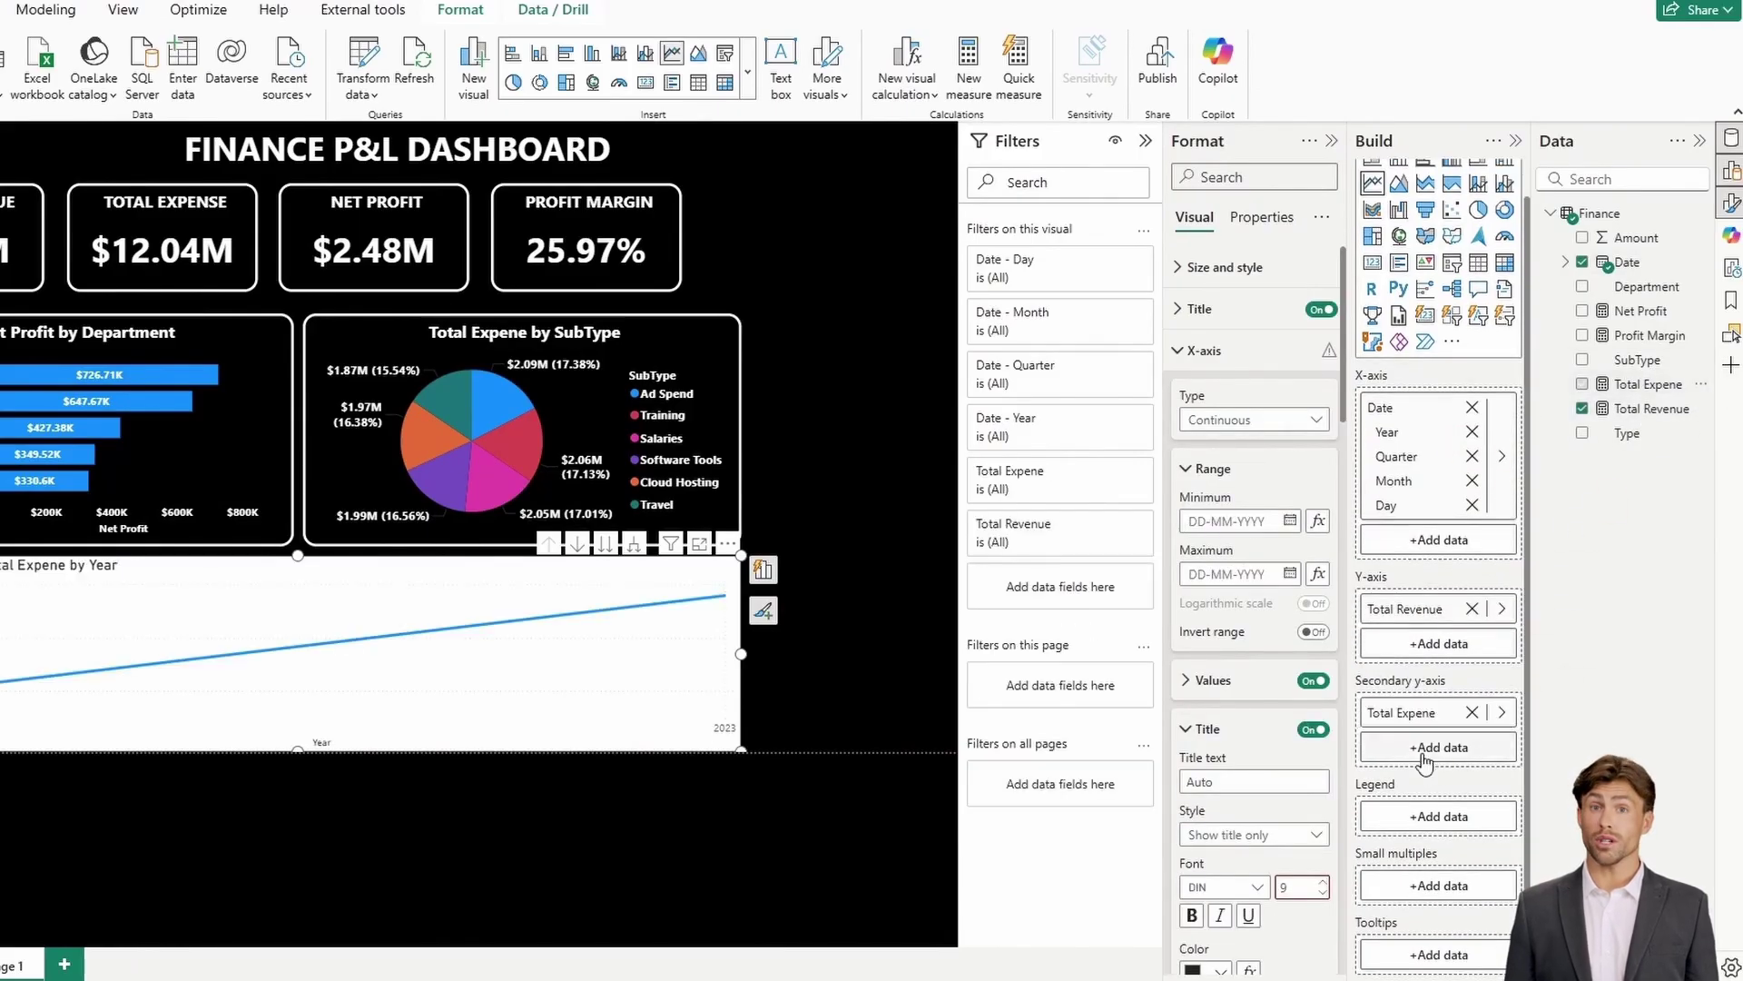
# Remove Day, Quarter and Year from the line chart's date hierarchy, keeping only Month
pyautogui.click(1472, 505)
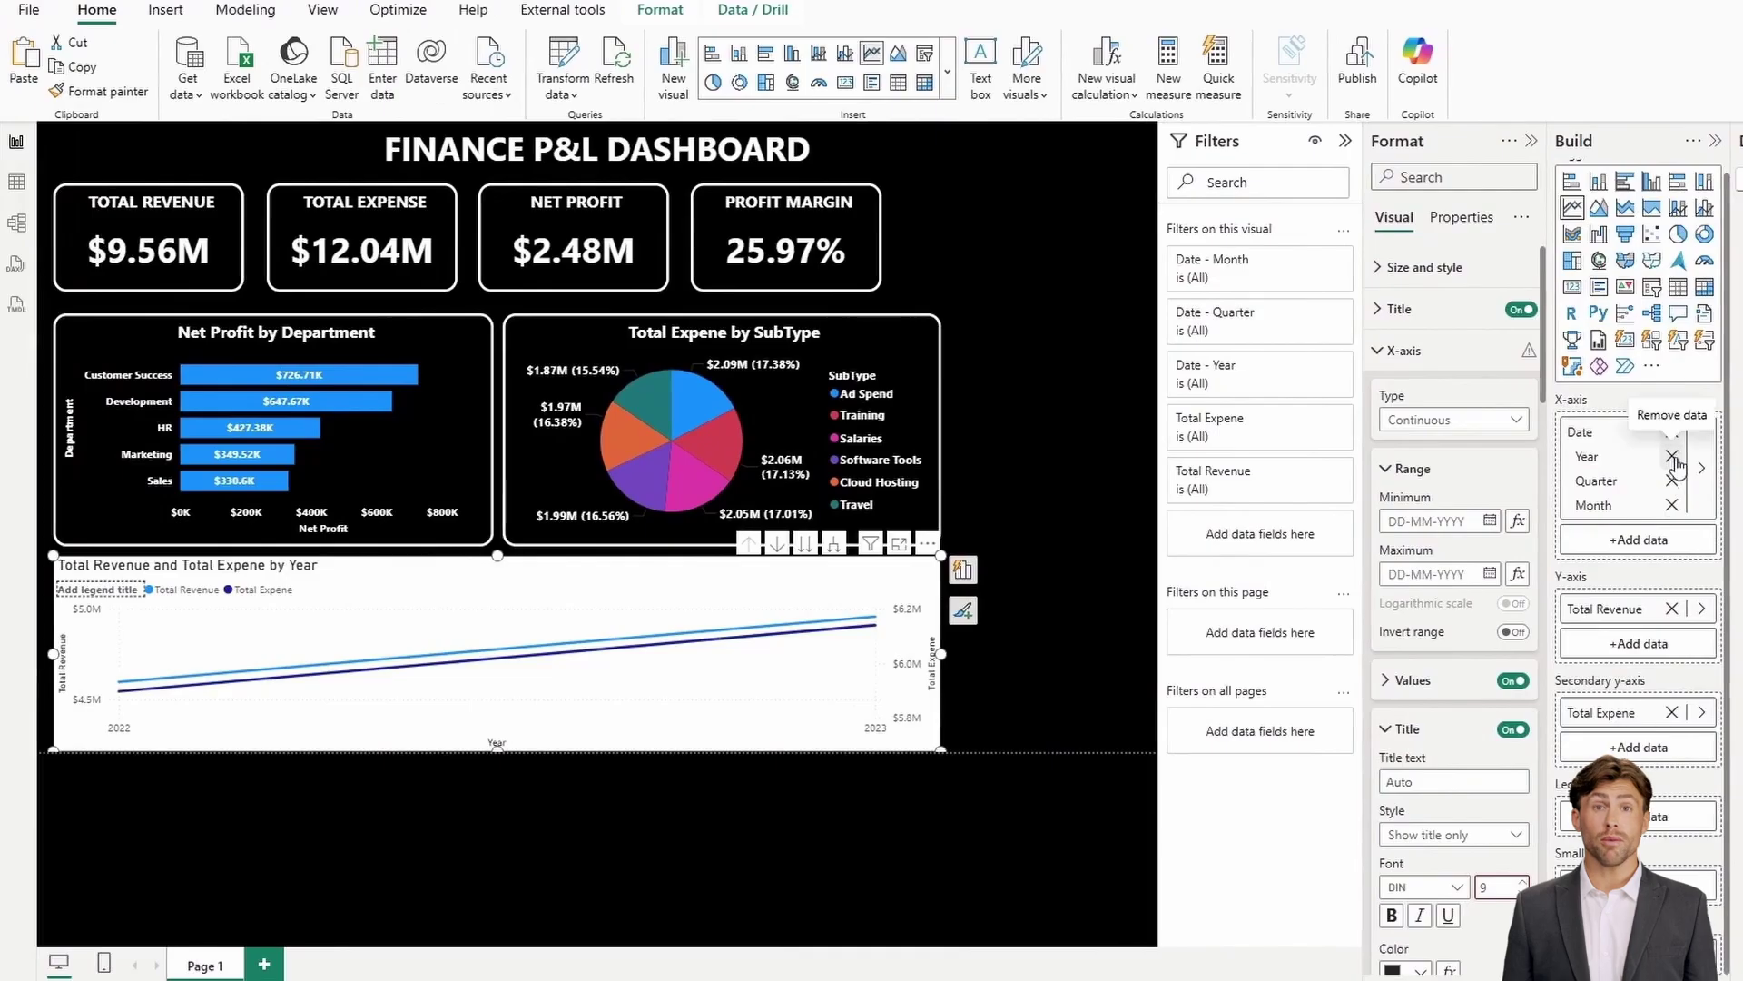
pyautogui.click(1471, 431)
pyautogui.click(1672, 470)
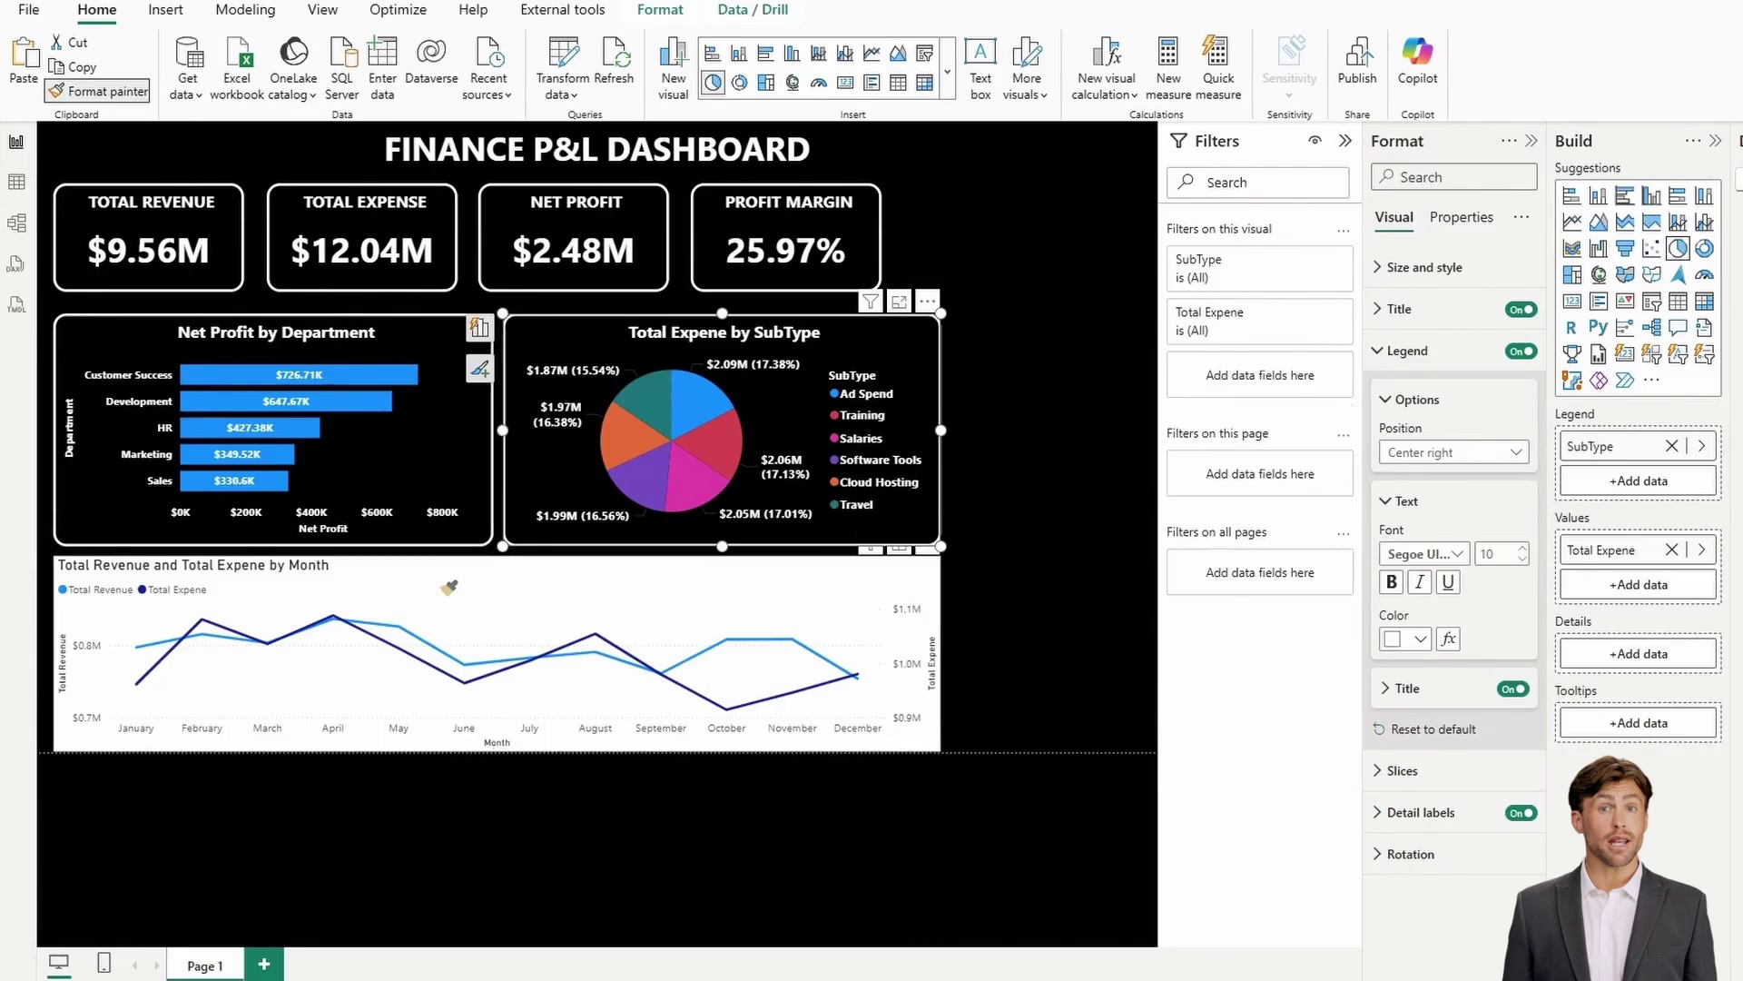
# Apply the pie chart's formatting to the line chart and turn off its legend title
pyautogui.click(450, 587)
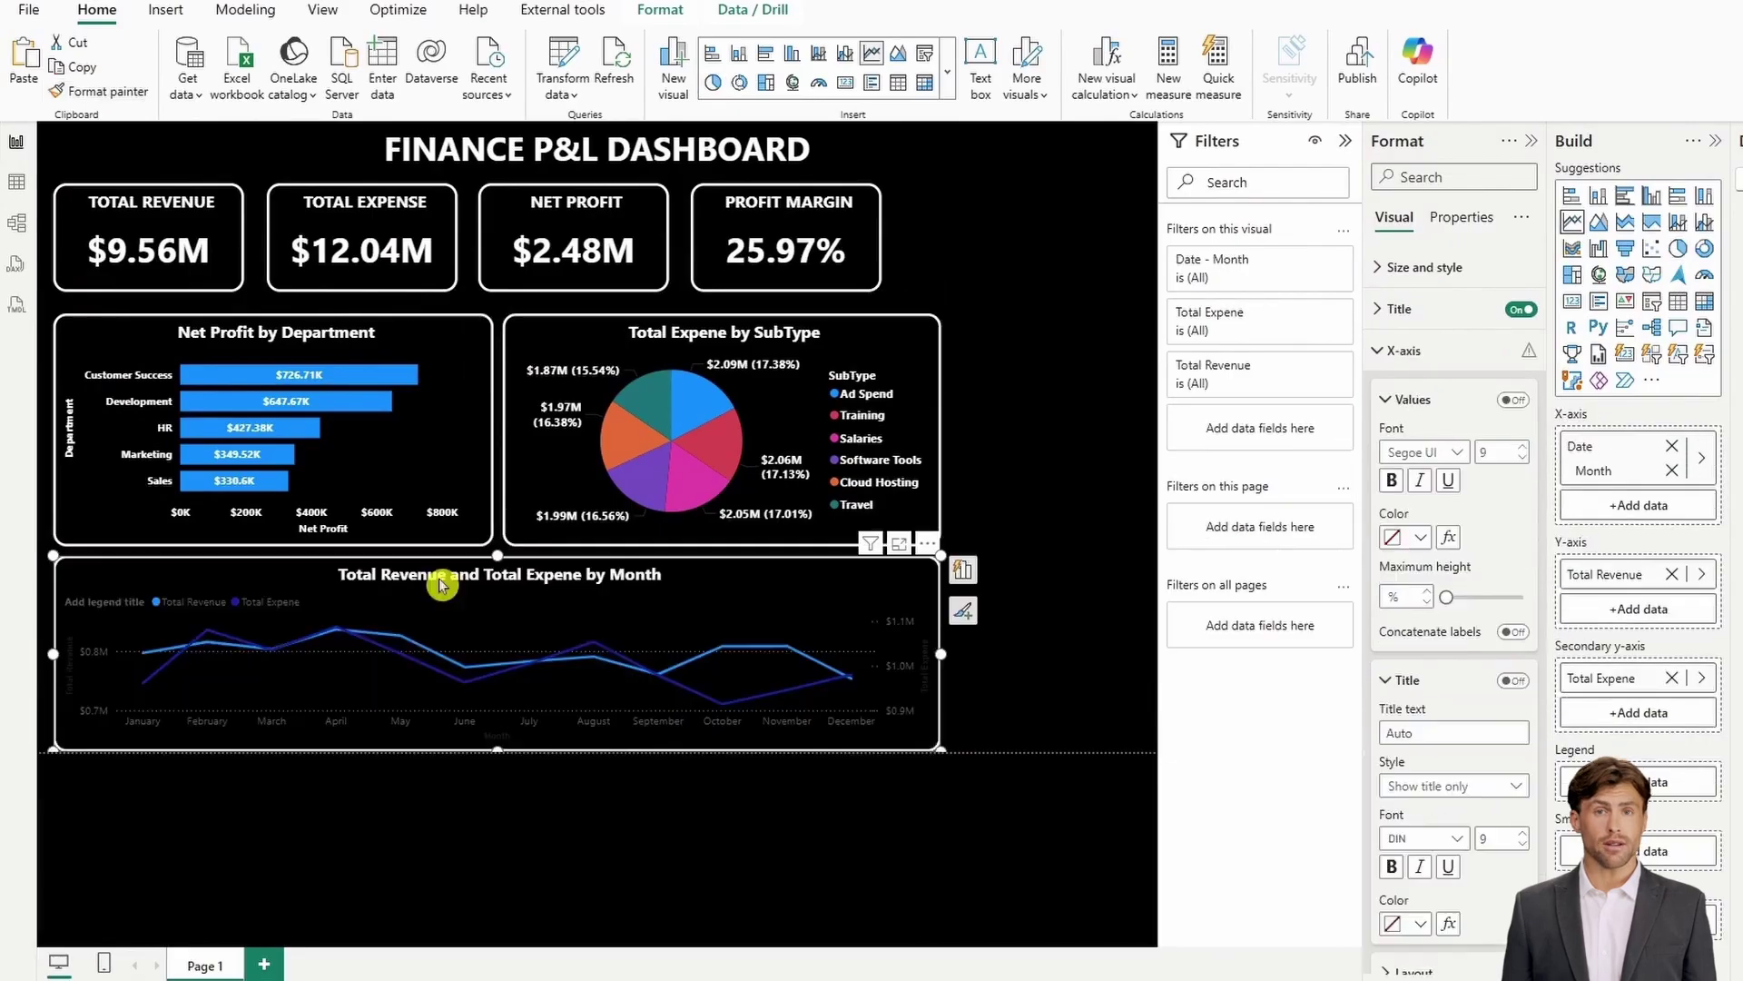
pyautogui.scroll(-5, 1447, 594)
pyautogui.scroll(-4, 1384, 639)
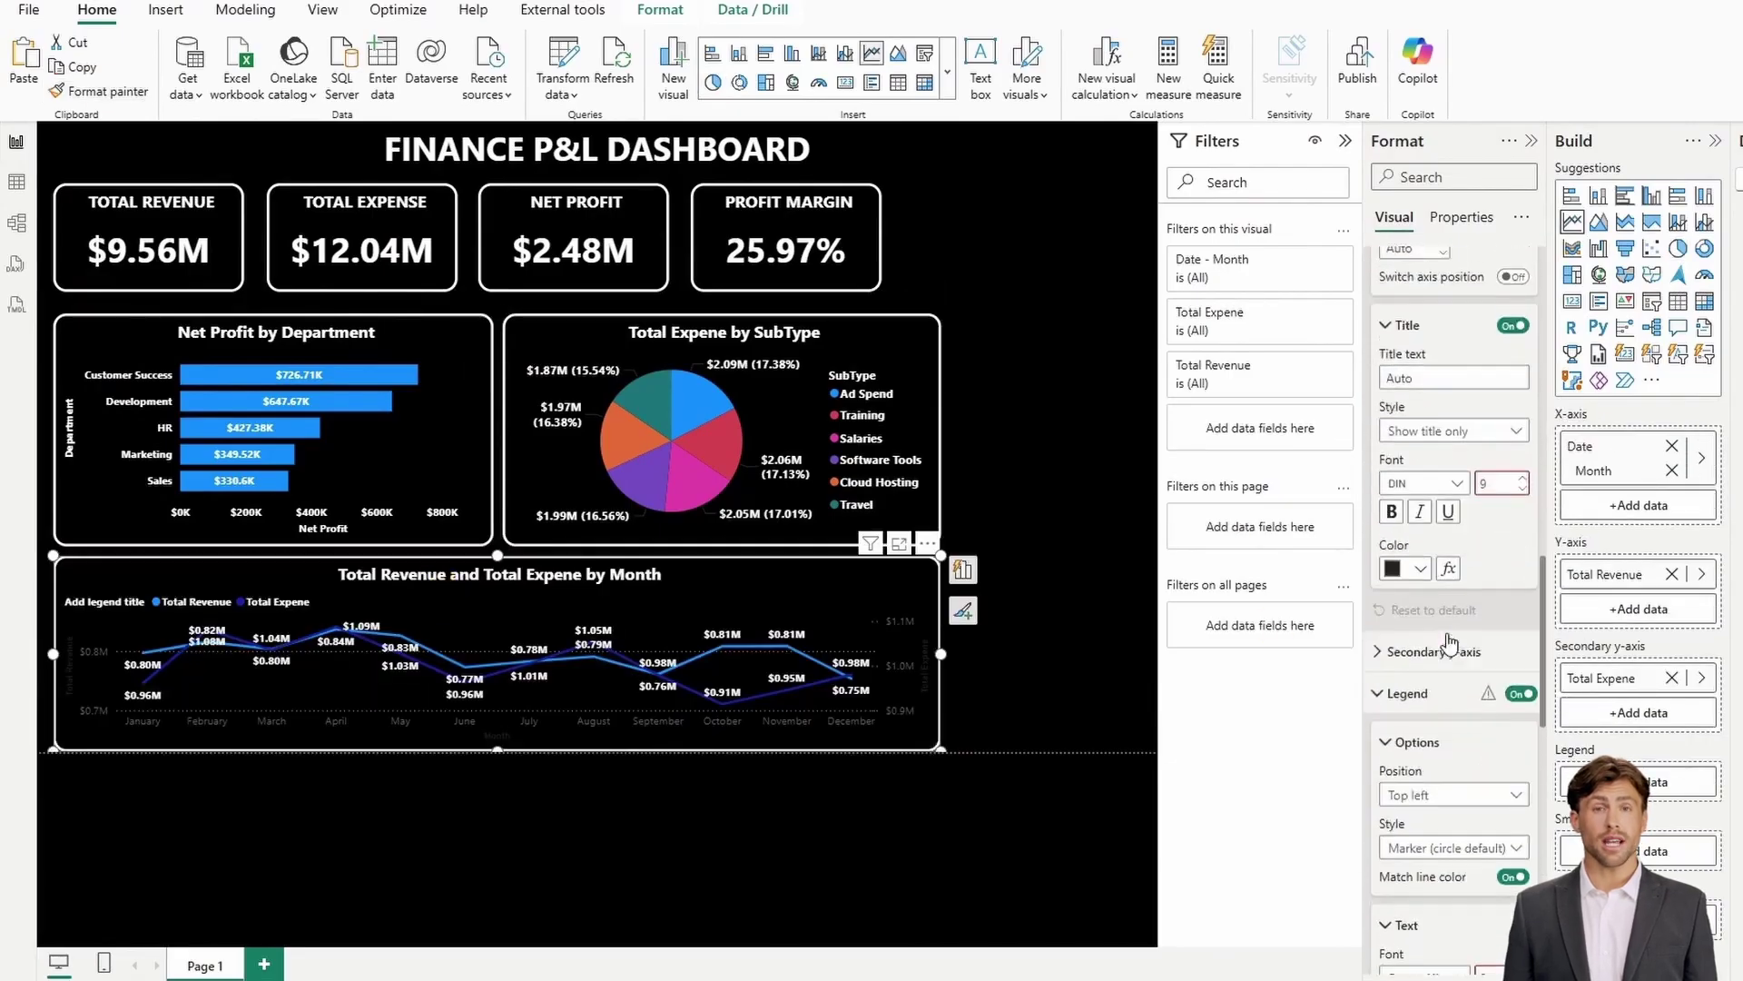
pyautogui.click(1527, 582)
pyautogui.click(1526, 583)
pyautogui.scroll(-5, 1518, 593)
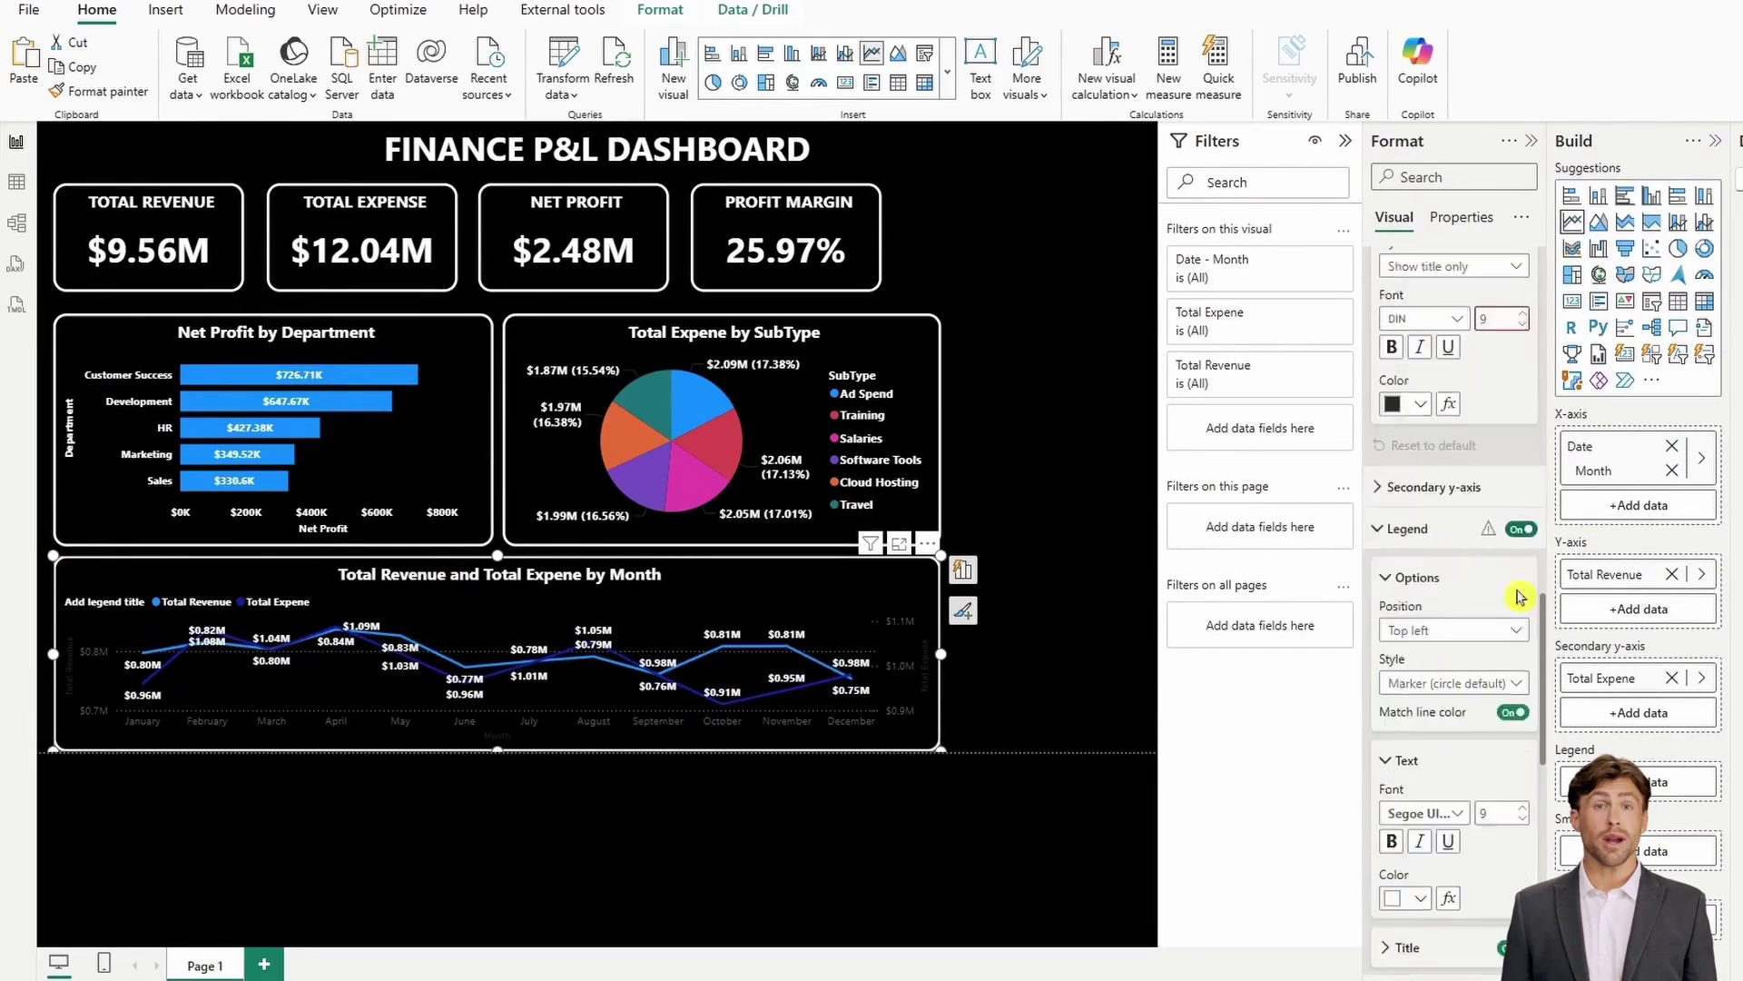
pyautogui.click(1513, 496)
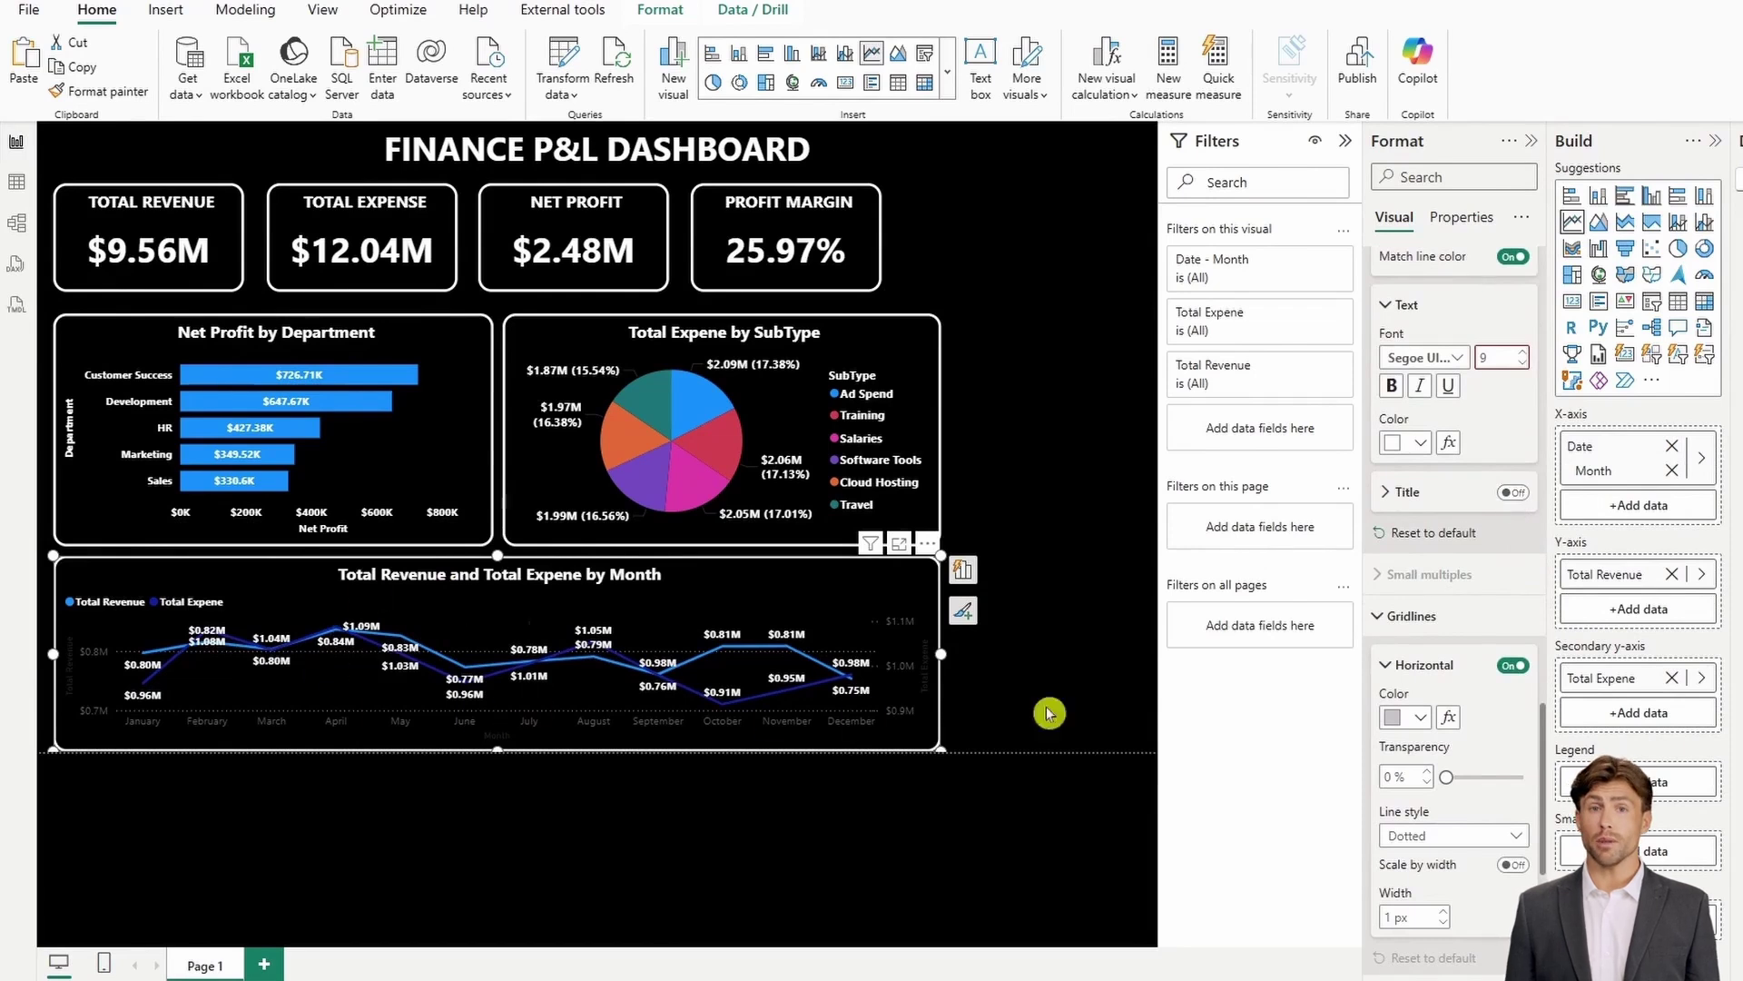
# Format the line chart's X-axis values in white Segoe UI Bold and color the X-axis title white
pyautogui.scroll(5, 1407, 488)
pyautogui.scroll(5, 1408, 488)
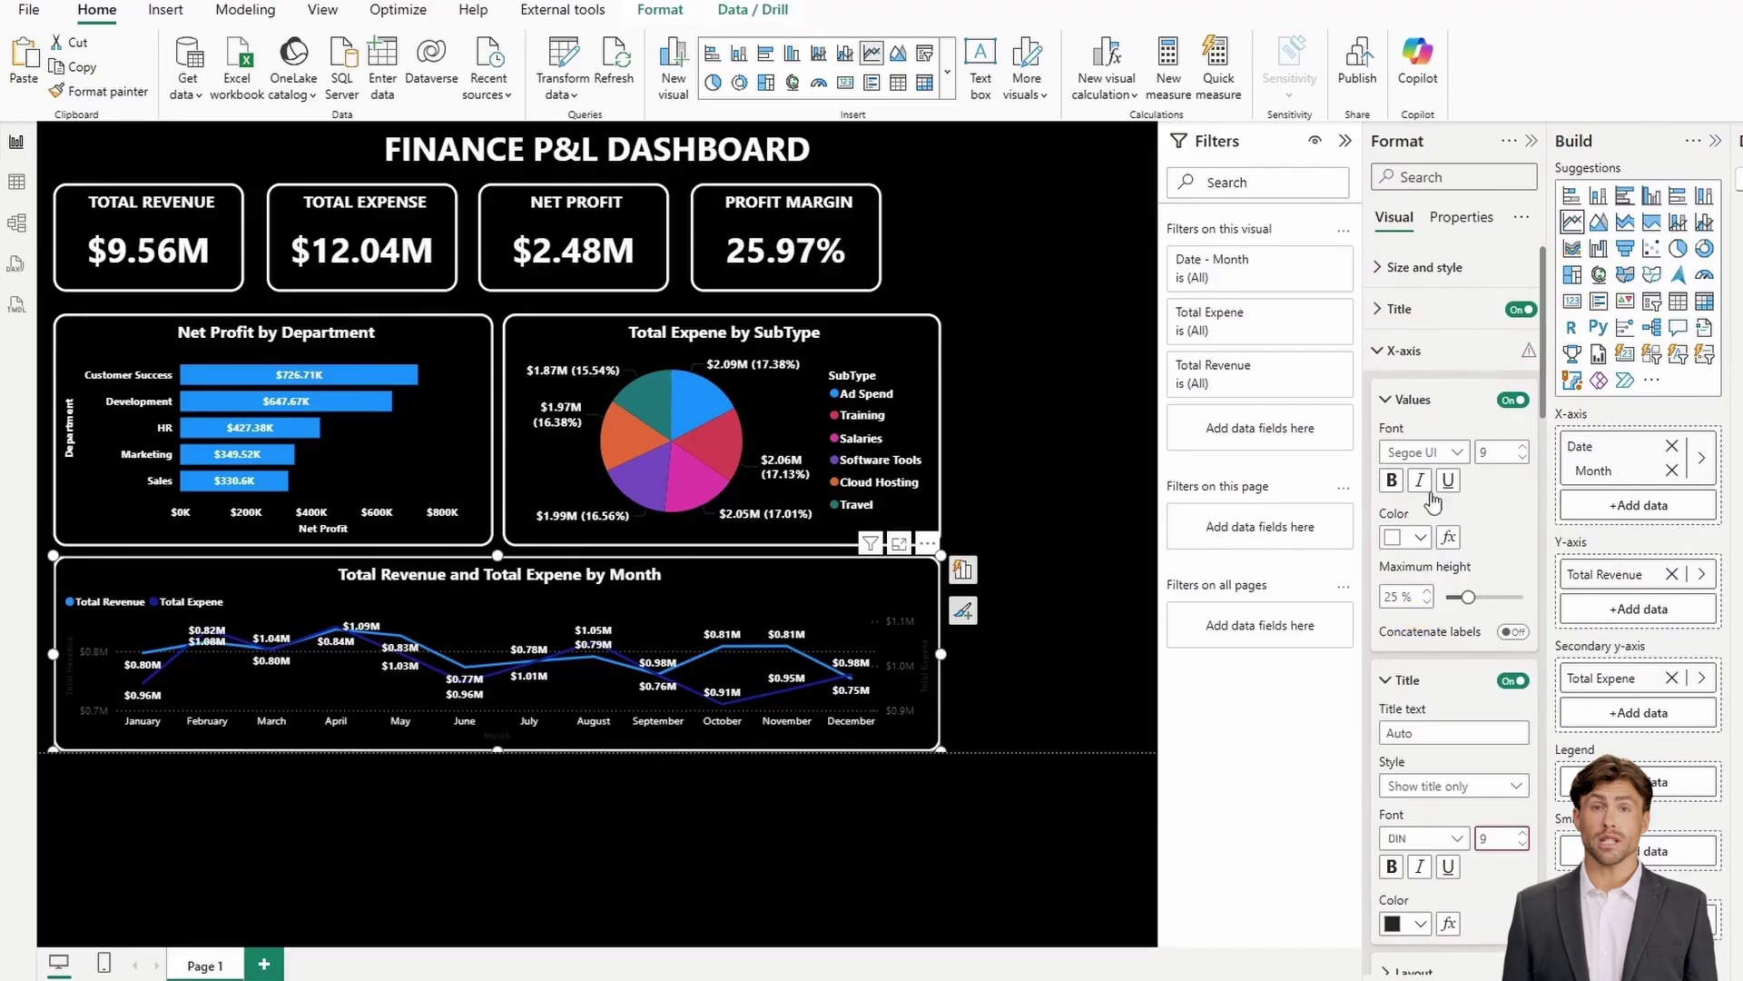
pyautogui.click(1423, 452)
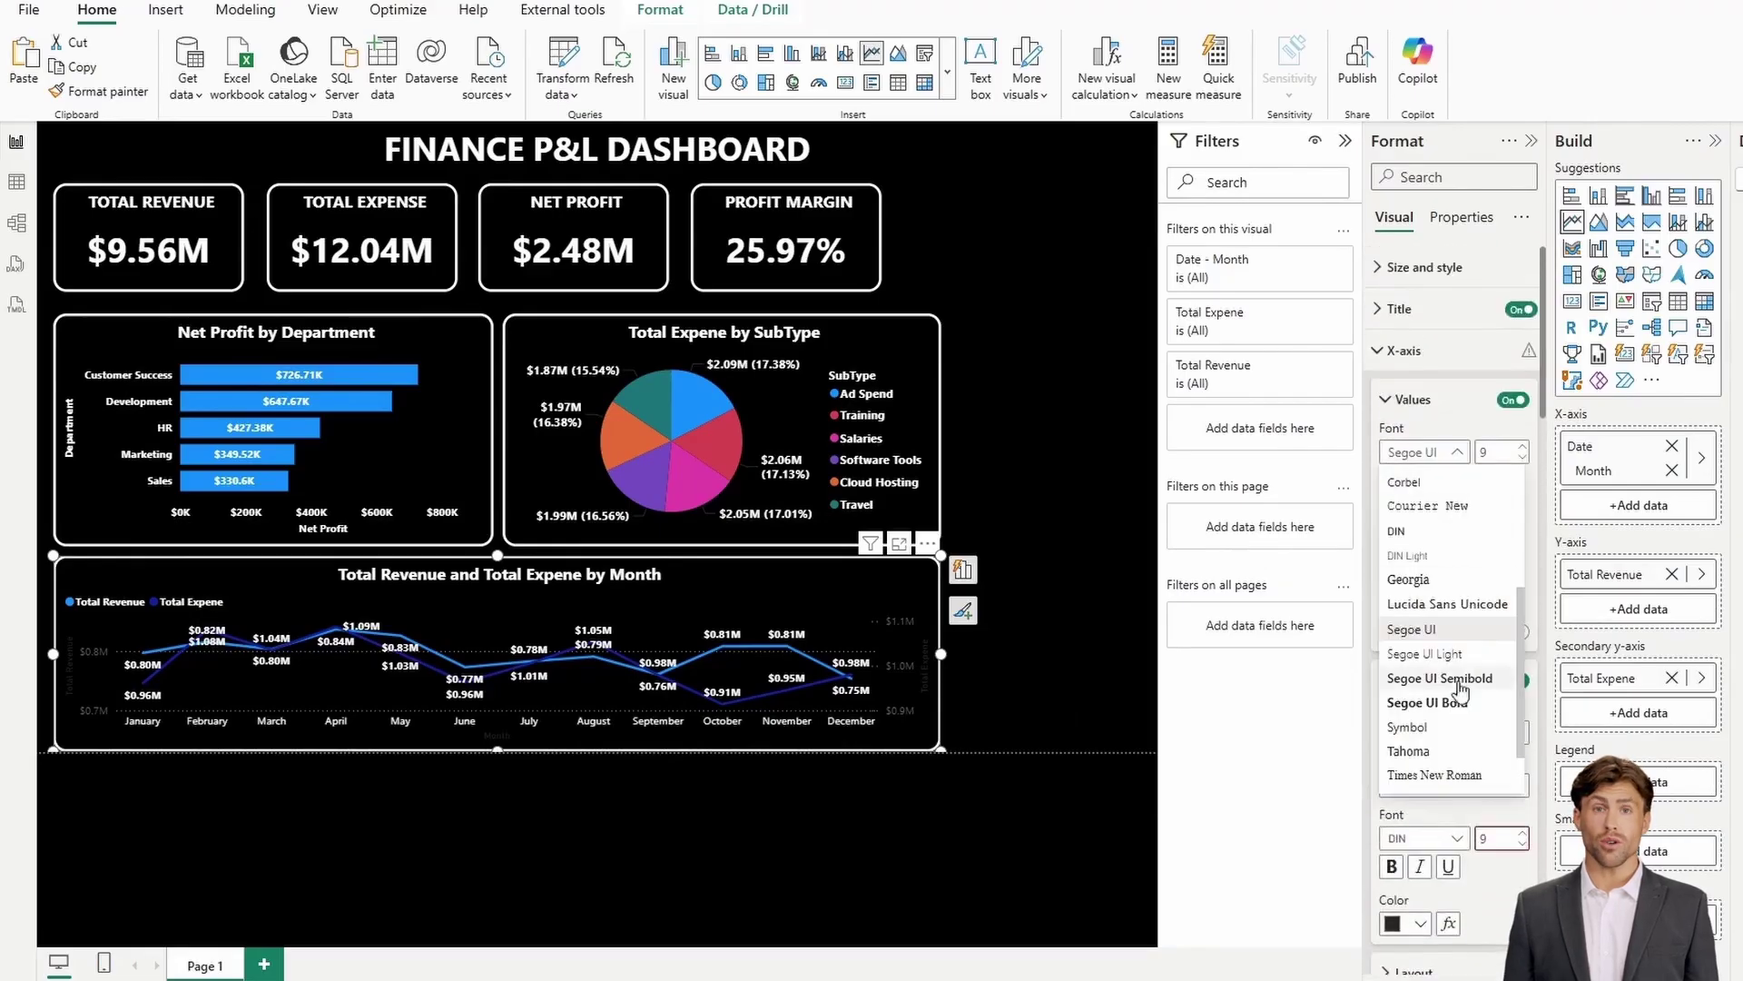
pyautogui.click(1459, 673)
pyautogui.scroll(-5, 1459, 673)
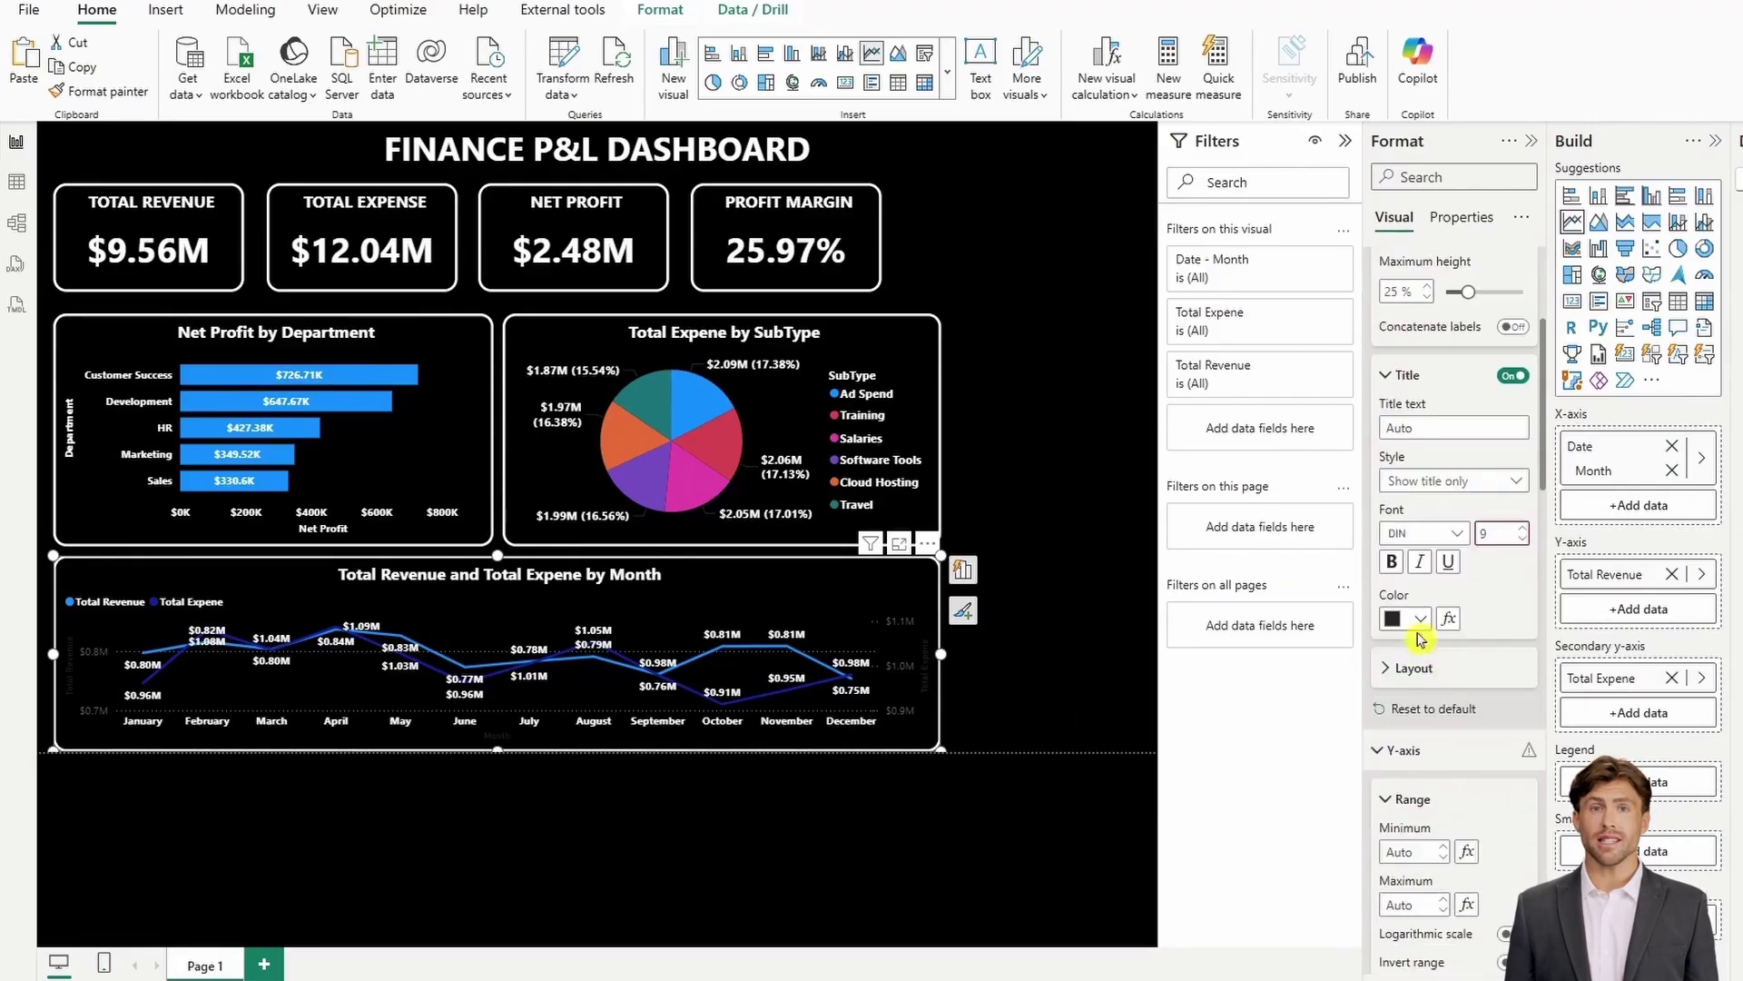
pyautogui.click(1421, 618)
pyautogui.click(1414, 681)
# Format the line chart's Y-axis values in white Segoe UI Bold and color the Y-axis title white
pyautogui.scroll(5, 1420, 590)
pyautogui.click(1426, 556)
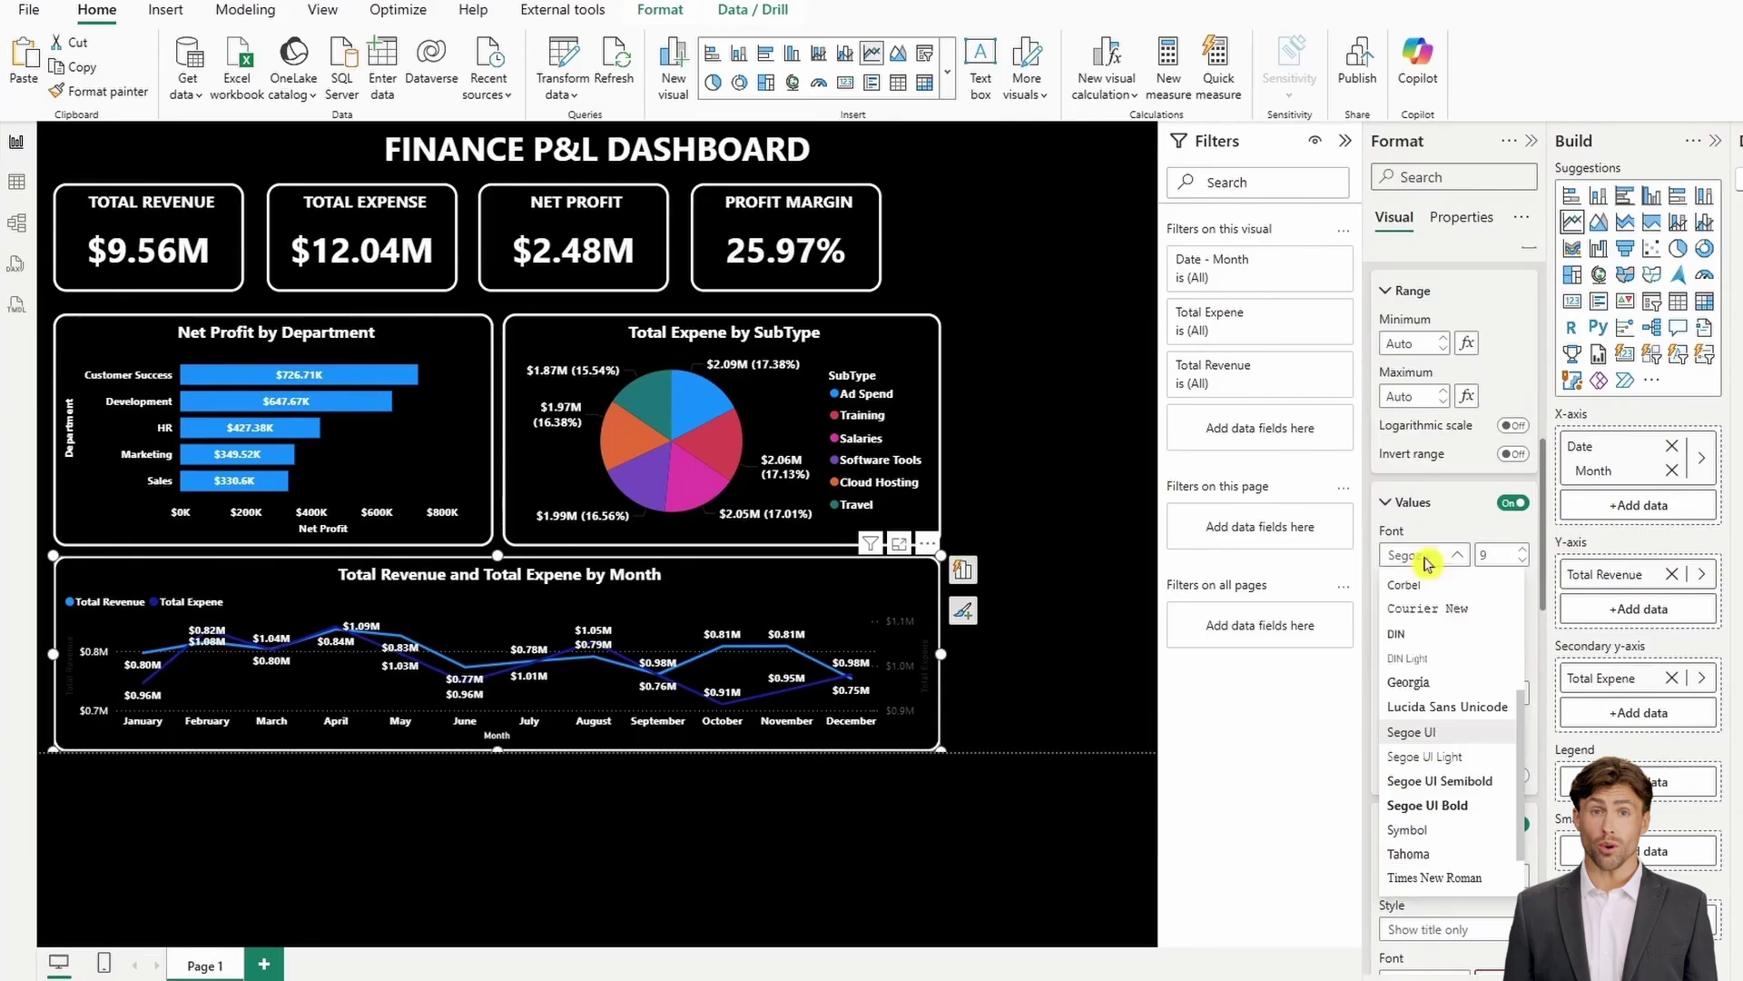
pyautogui.click(1446, 803)
pyautogui.scroll(-3, 1442, 781)
pyautogui.click(1419, 762)
pyautogui.click(1405, 681)
# Format the line chart's secondary y-axis values in white Segoe UI Bold
pyautogui.scroll(-3, 1406, 636)
pyautogui.click(1405, 545)
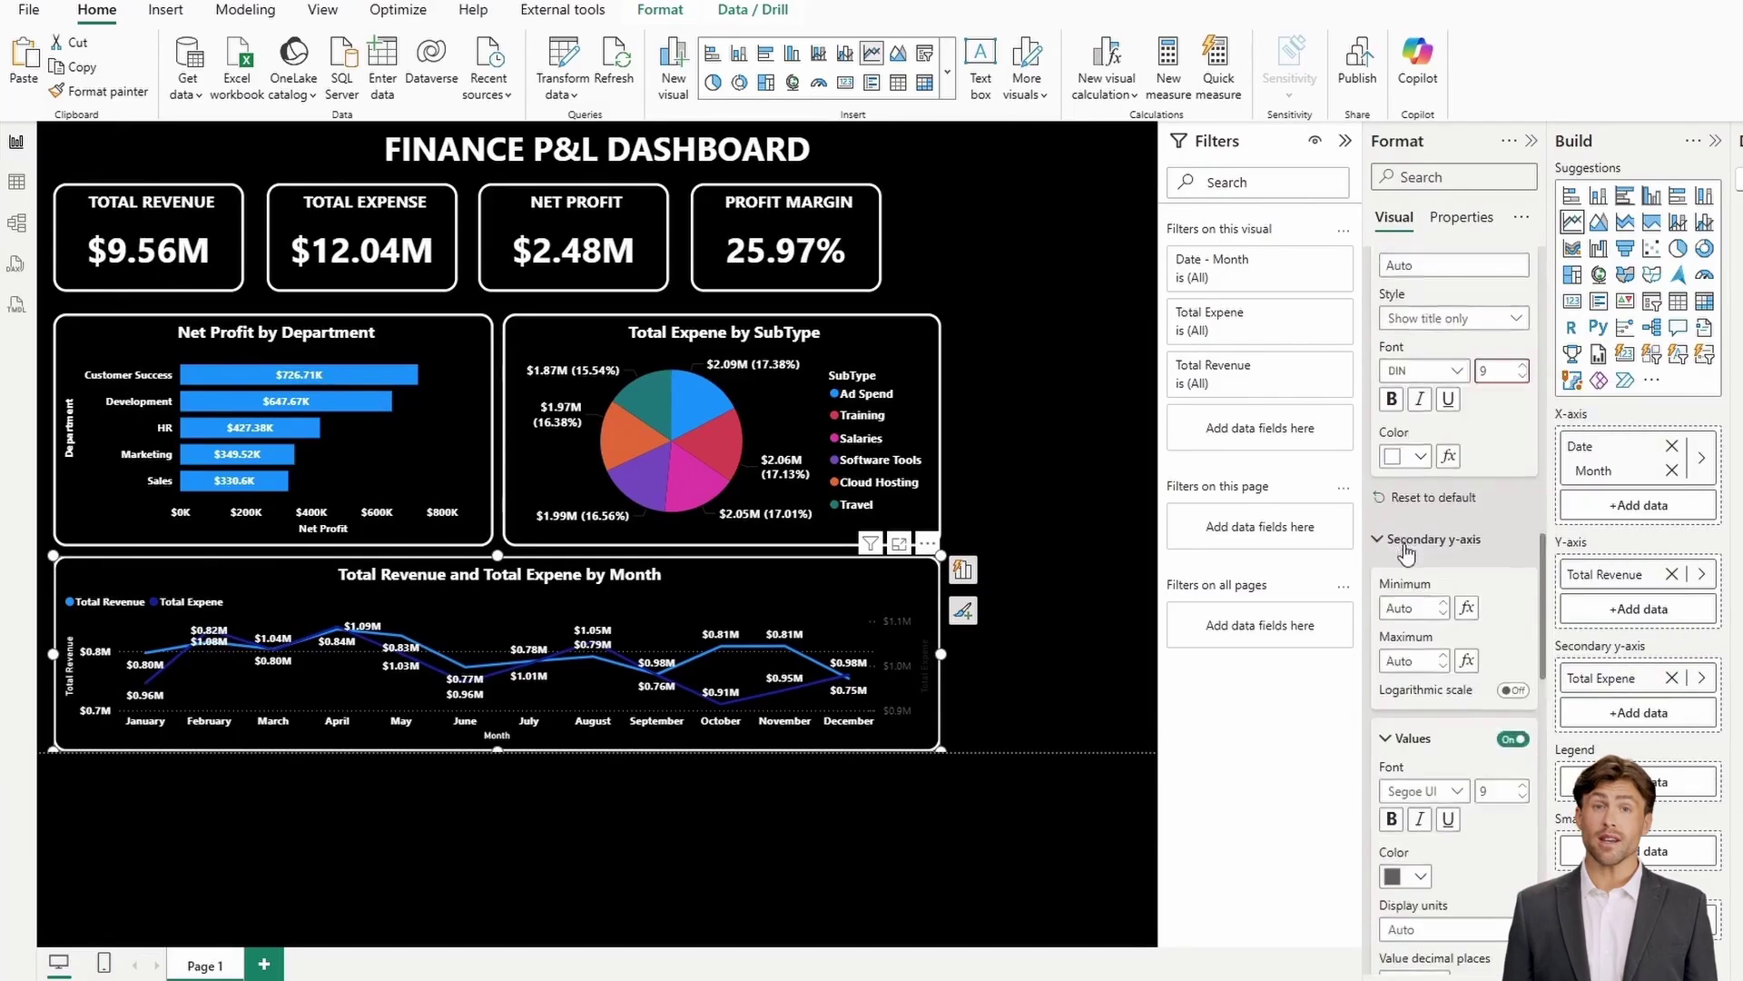
pyautogui.scroll(-3, 1405, 551)
pyautogui.click(1417, 673)
pyautogui.click(1395, 575)
pyautogui.click(1425, 589)
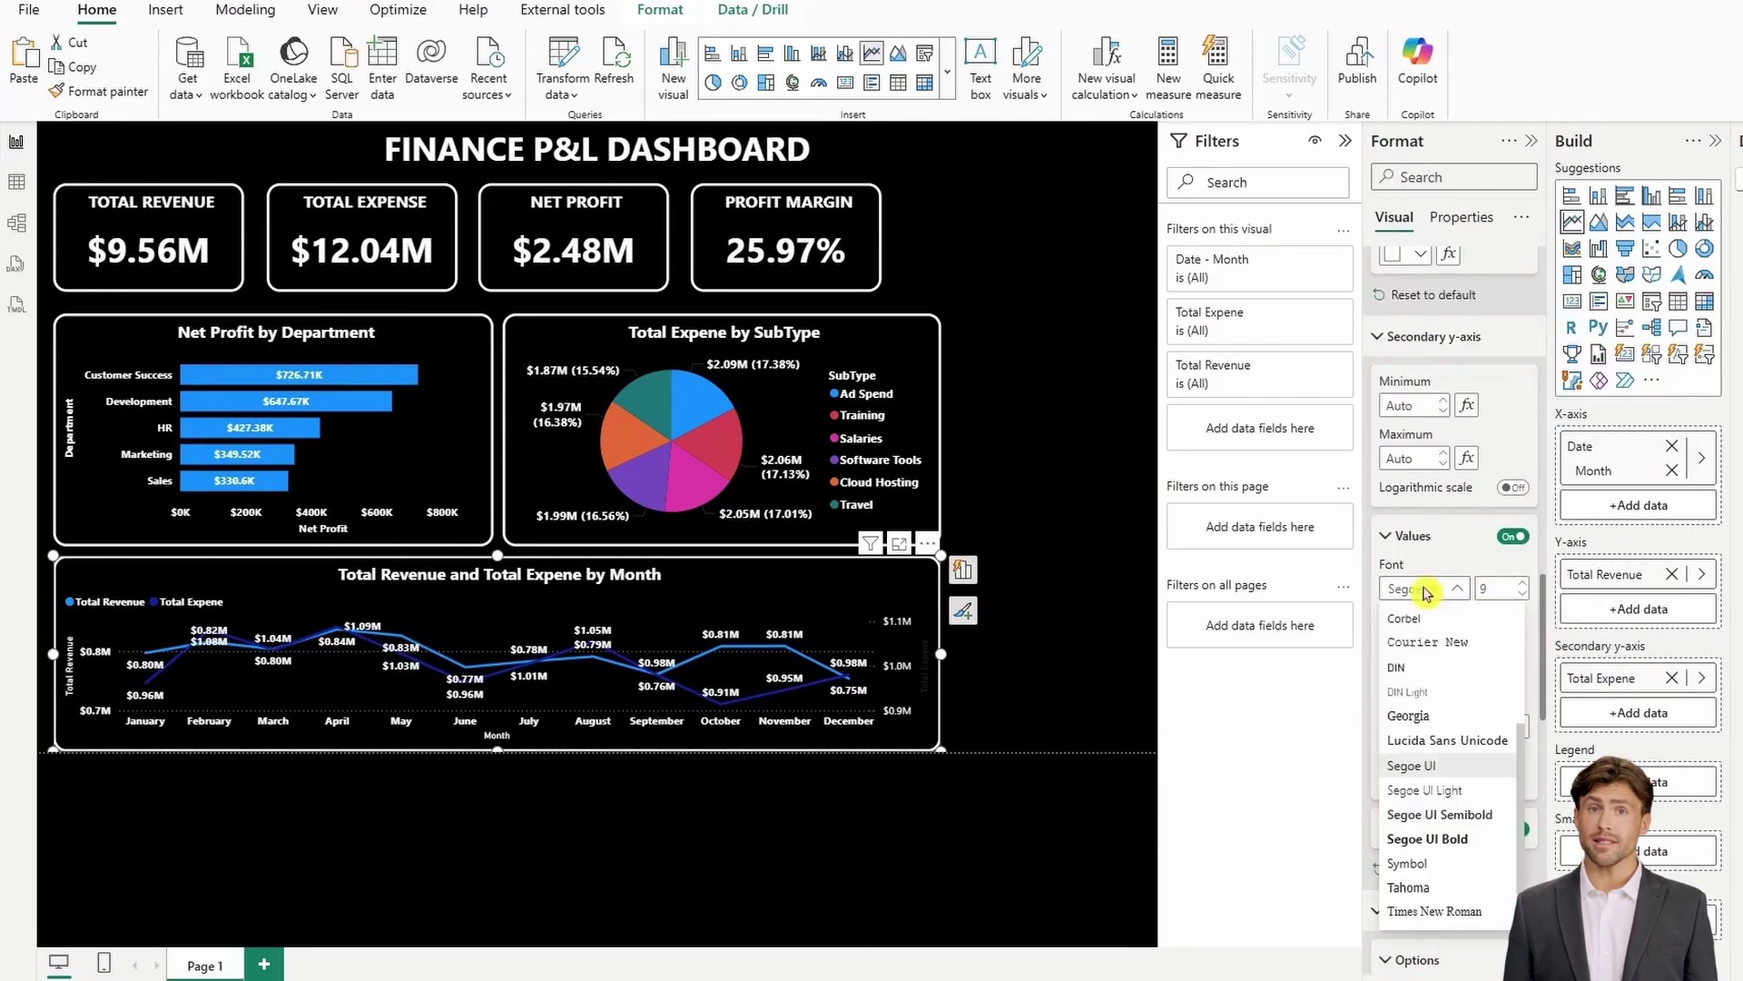
pyautogui.click(1451, 771)
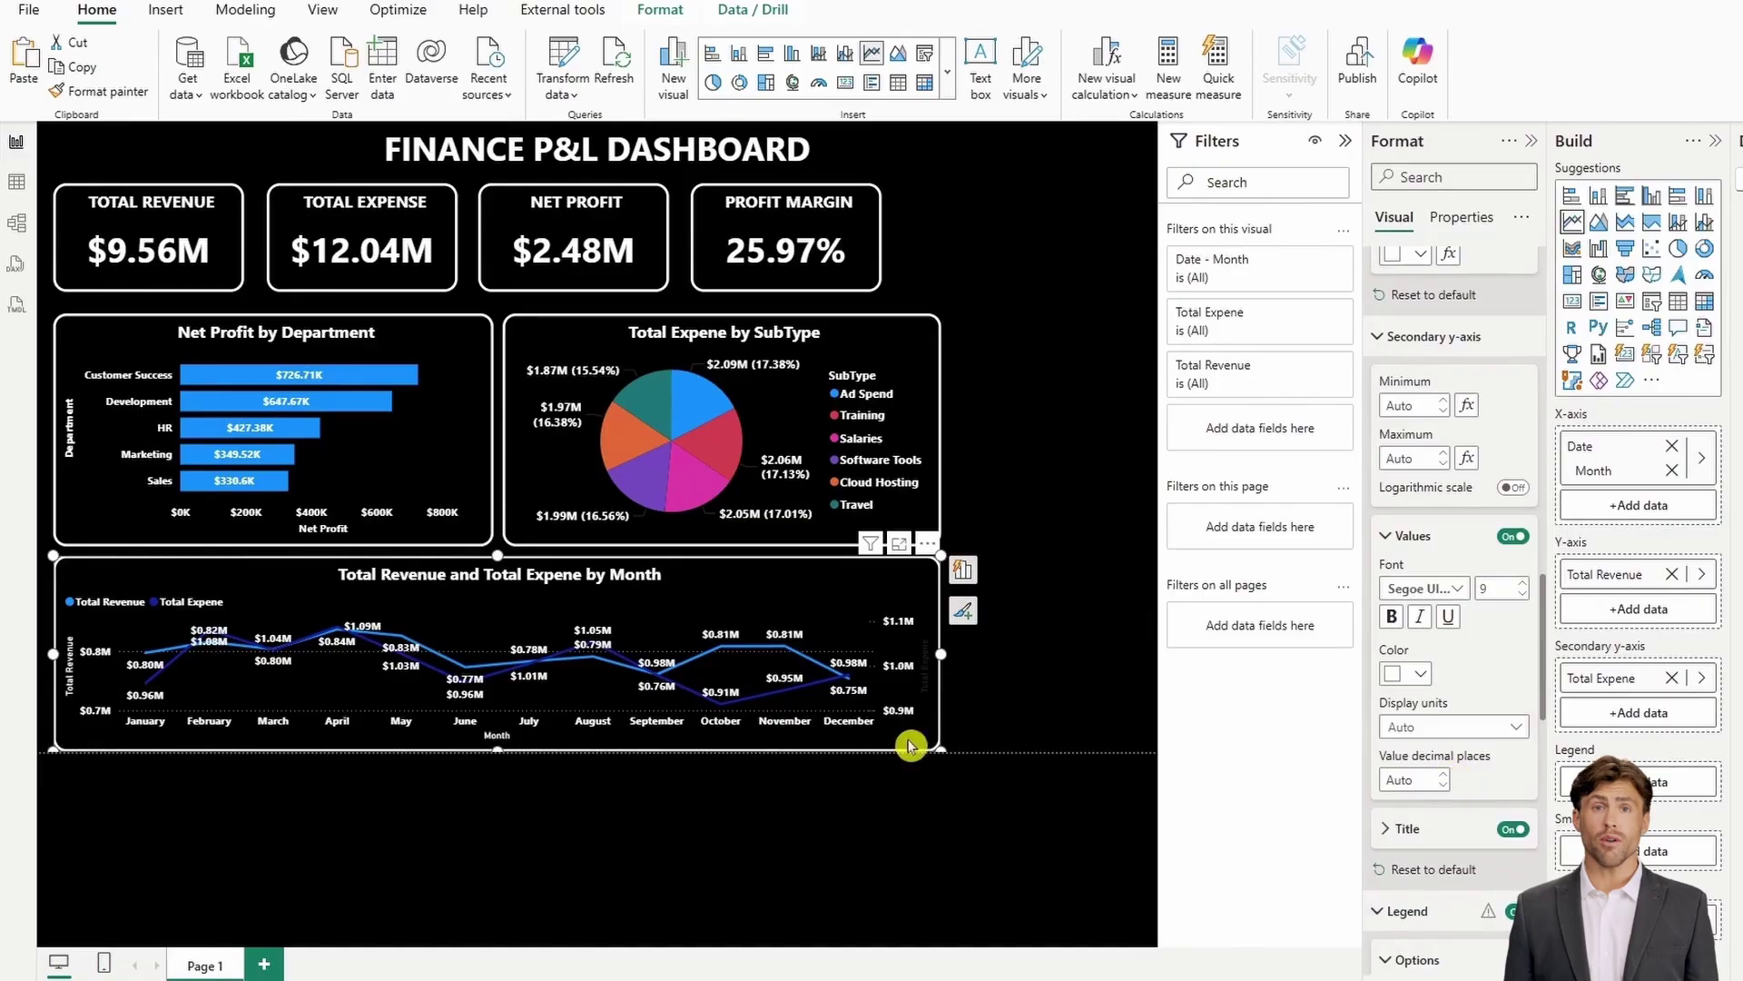
# Set the display units of the line chart's secondary y-axis and Y-axis values to Thousands
pyautogui.click(1493, 728)
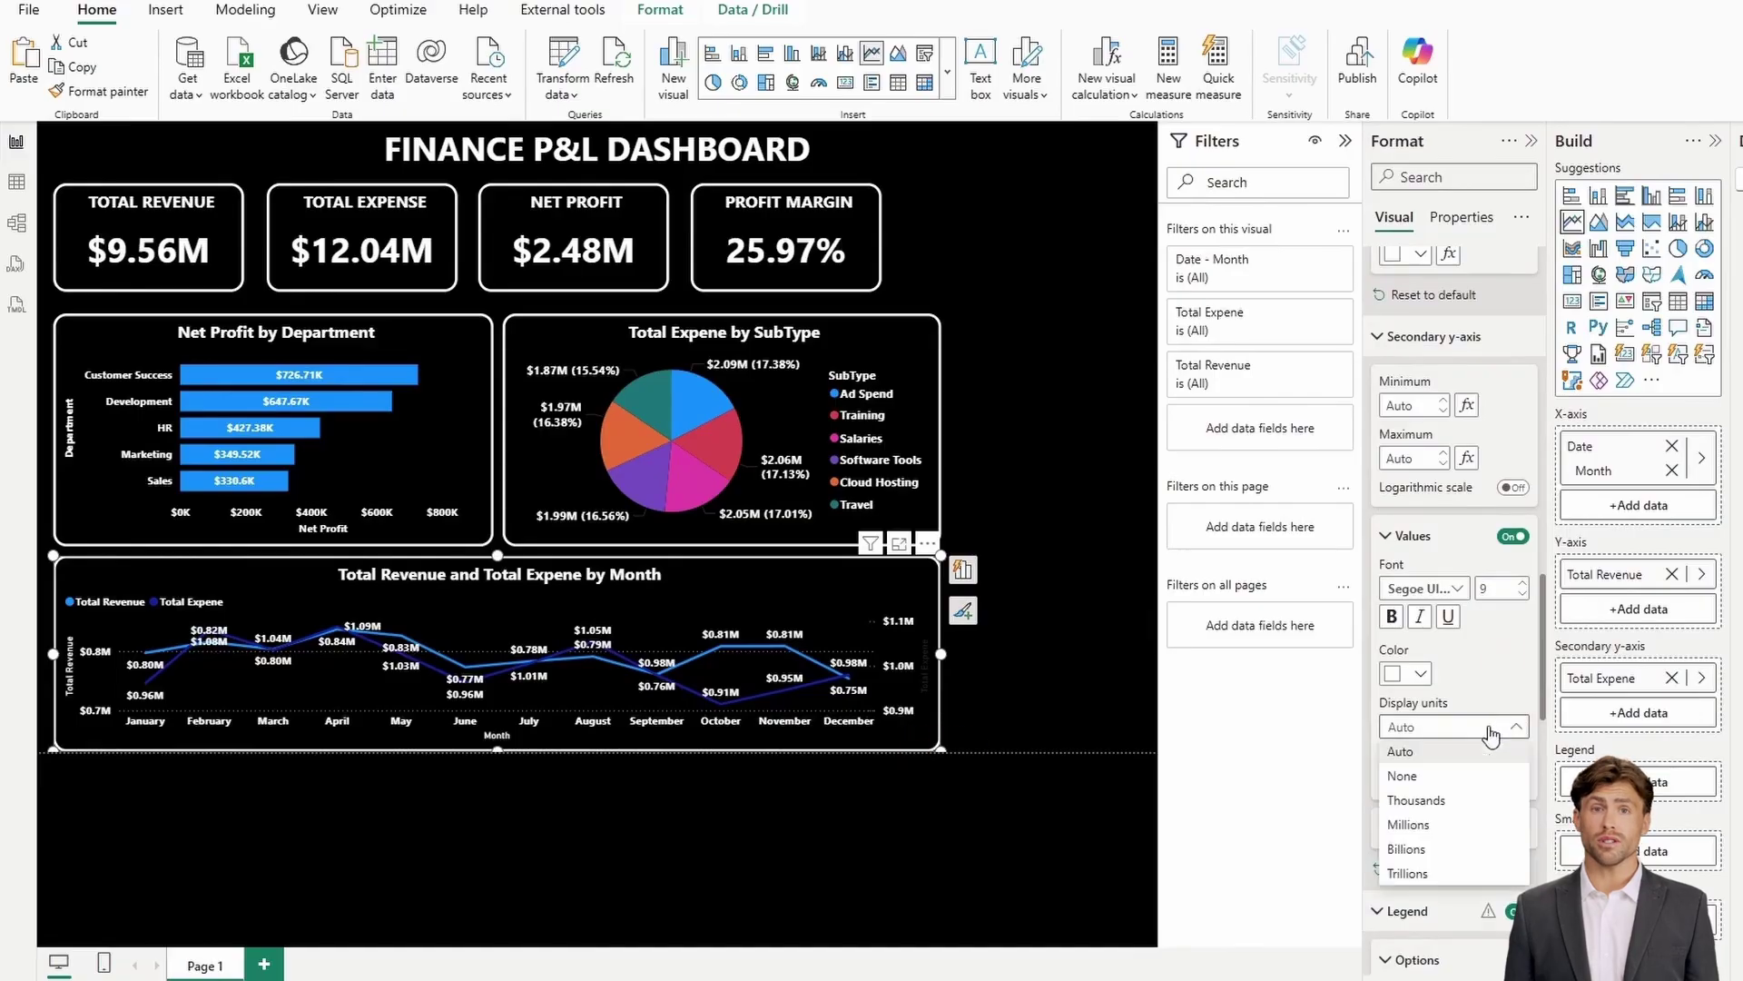
pyautogui.scroll(5, 1448, 580)
pyautogui.click(1453, 582)
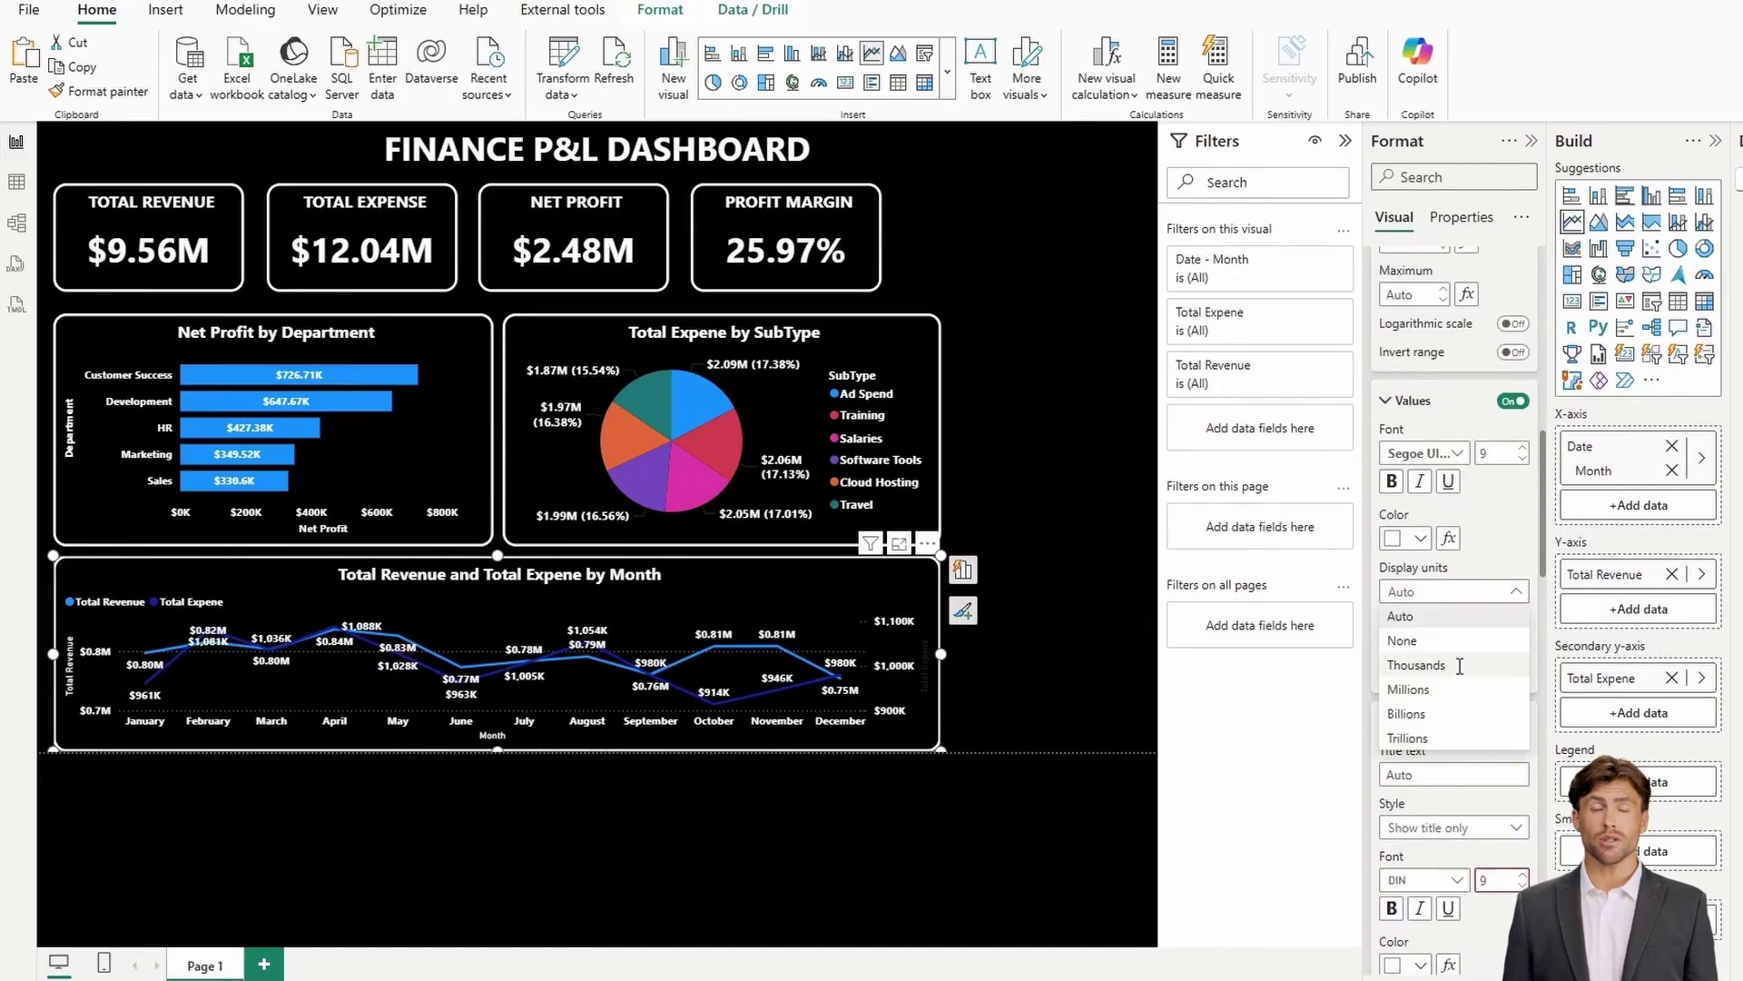
pyautogui.click(1453, 663)
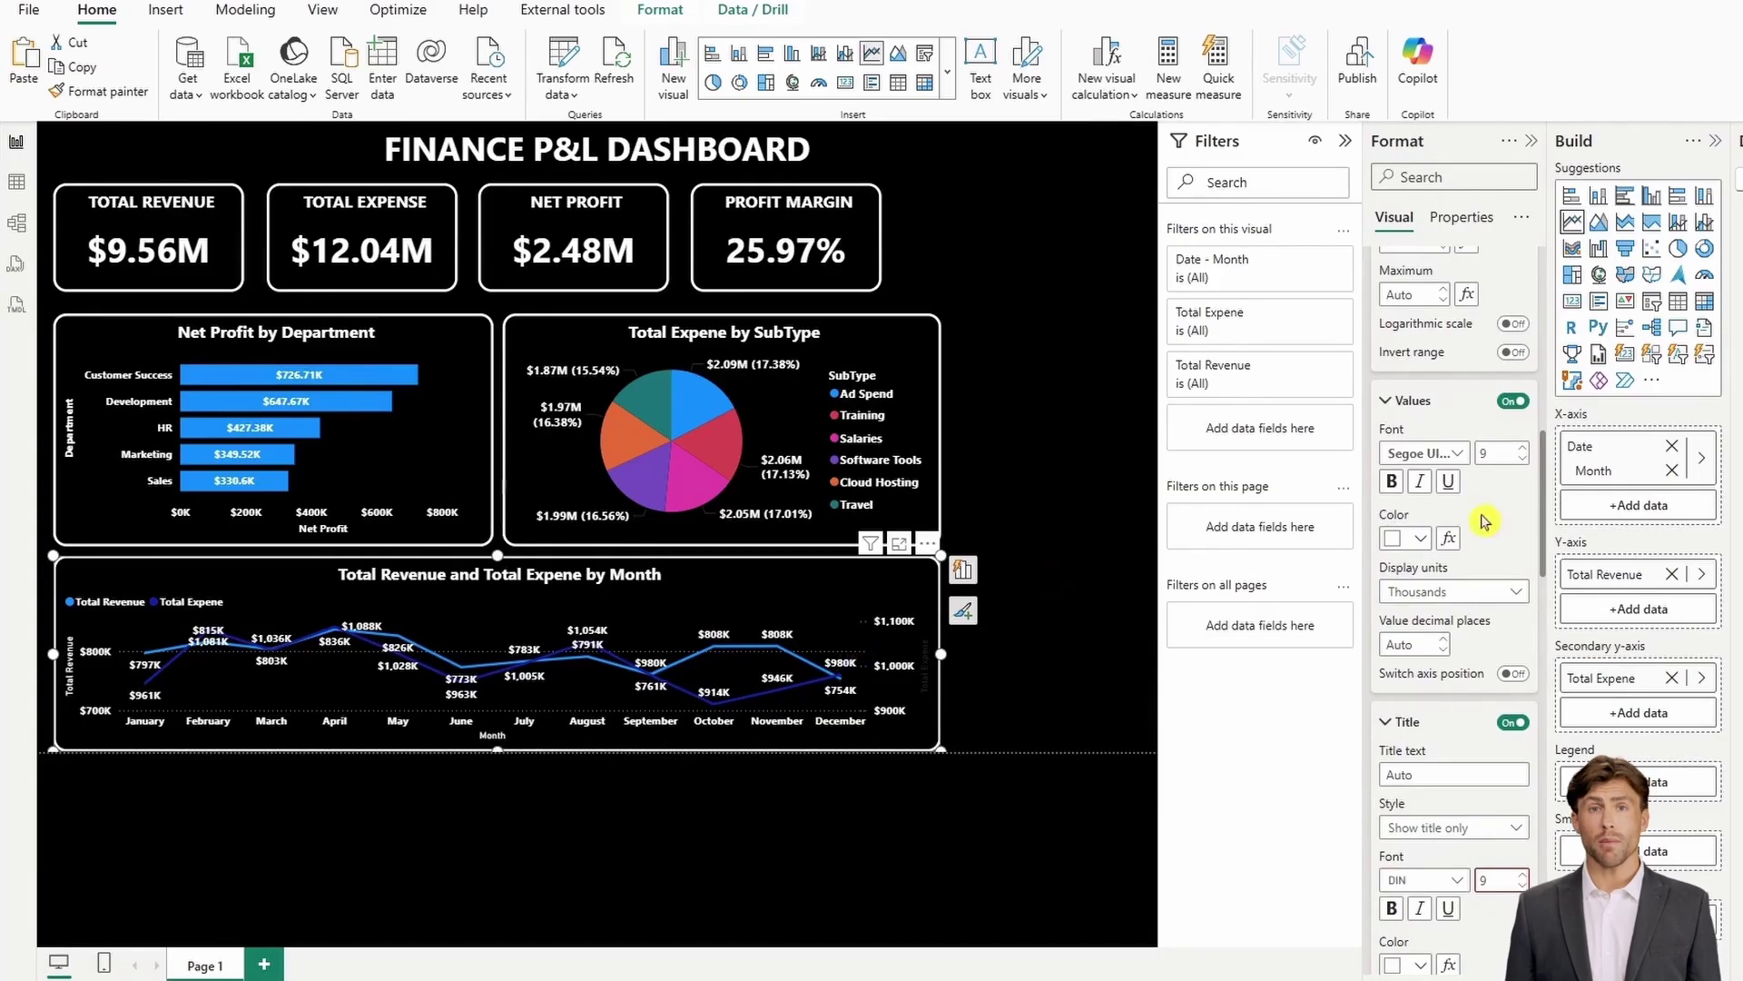
# Set the Total Revenue line's color to pale yellow #EEF080
pyautogui.scroll(-8, 1435, 590)
pyautogui.click(1398, 621)
pyautogui.scroll(-5, 1403, 632)
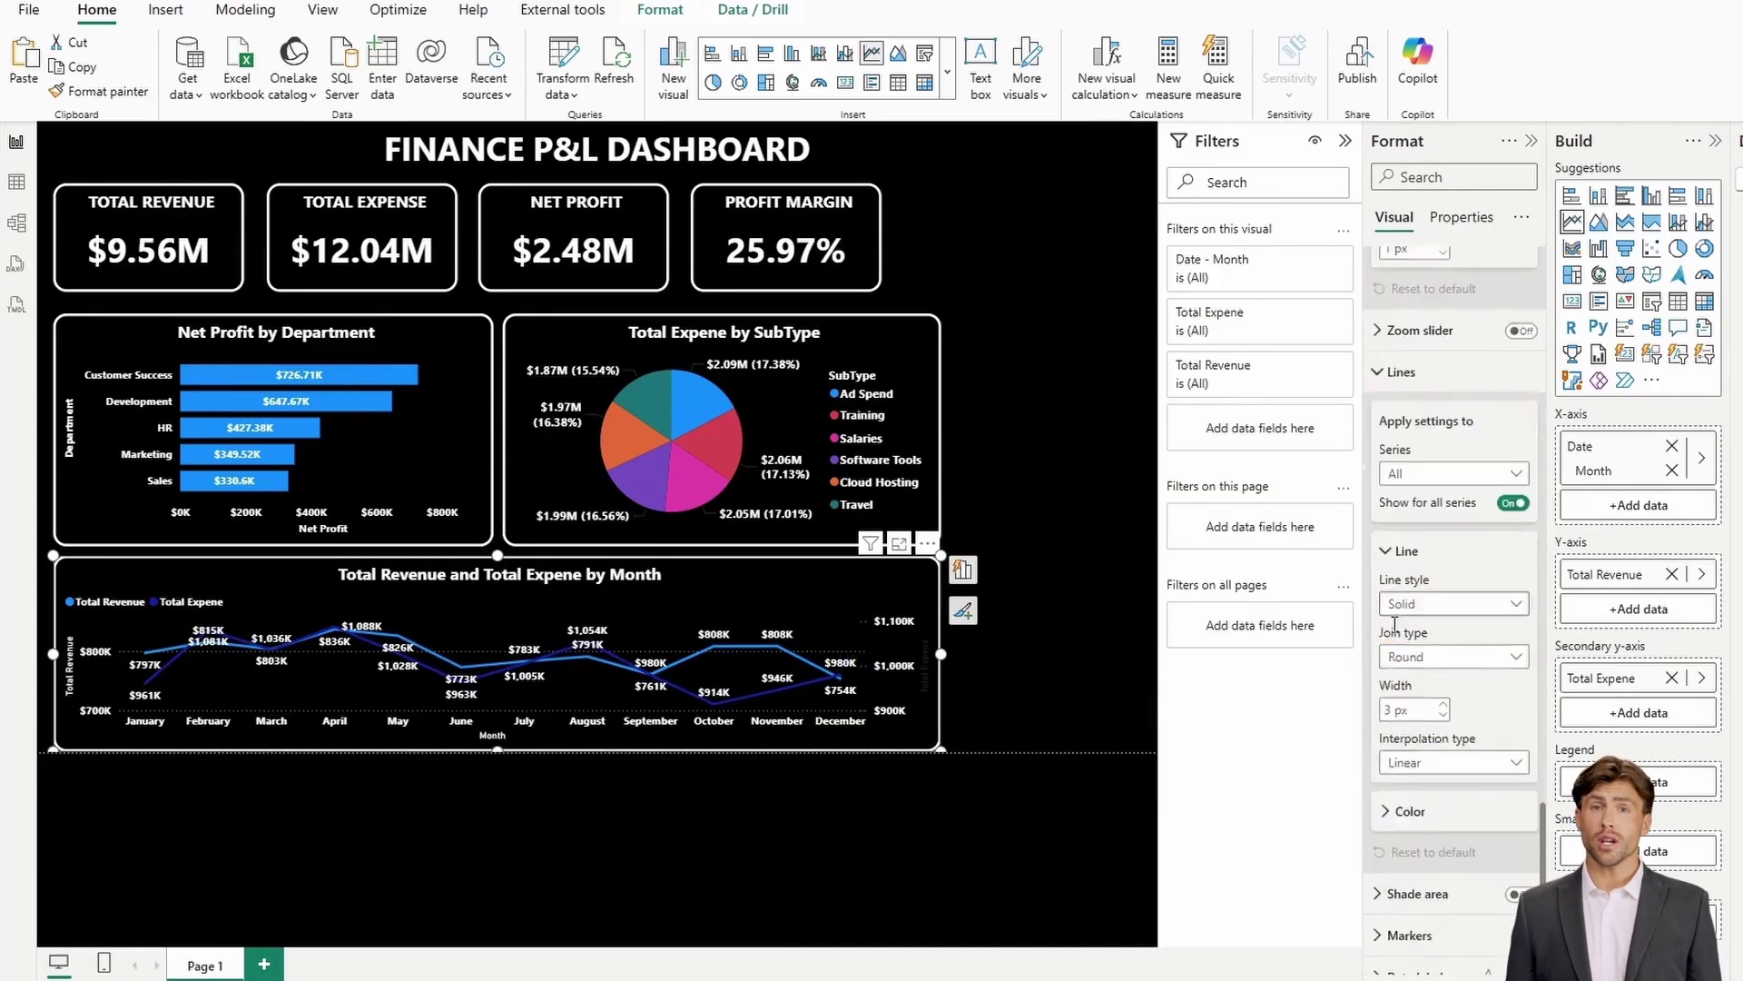
pyautogui.click(1410, 634)
pyautogui.scroll(2, 1430, 618)
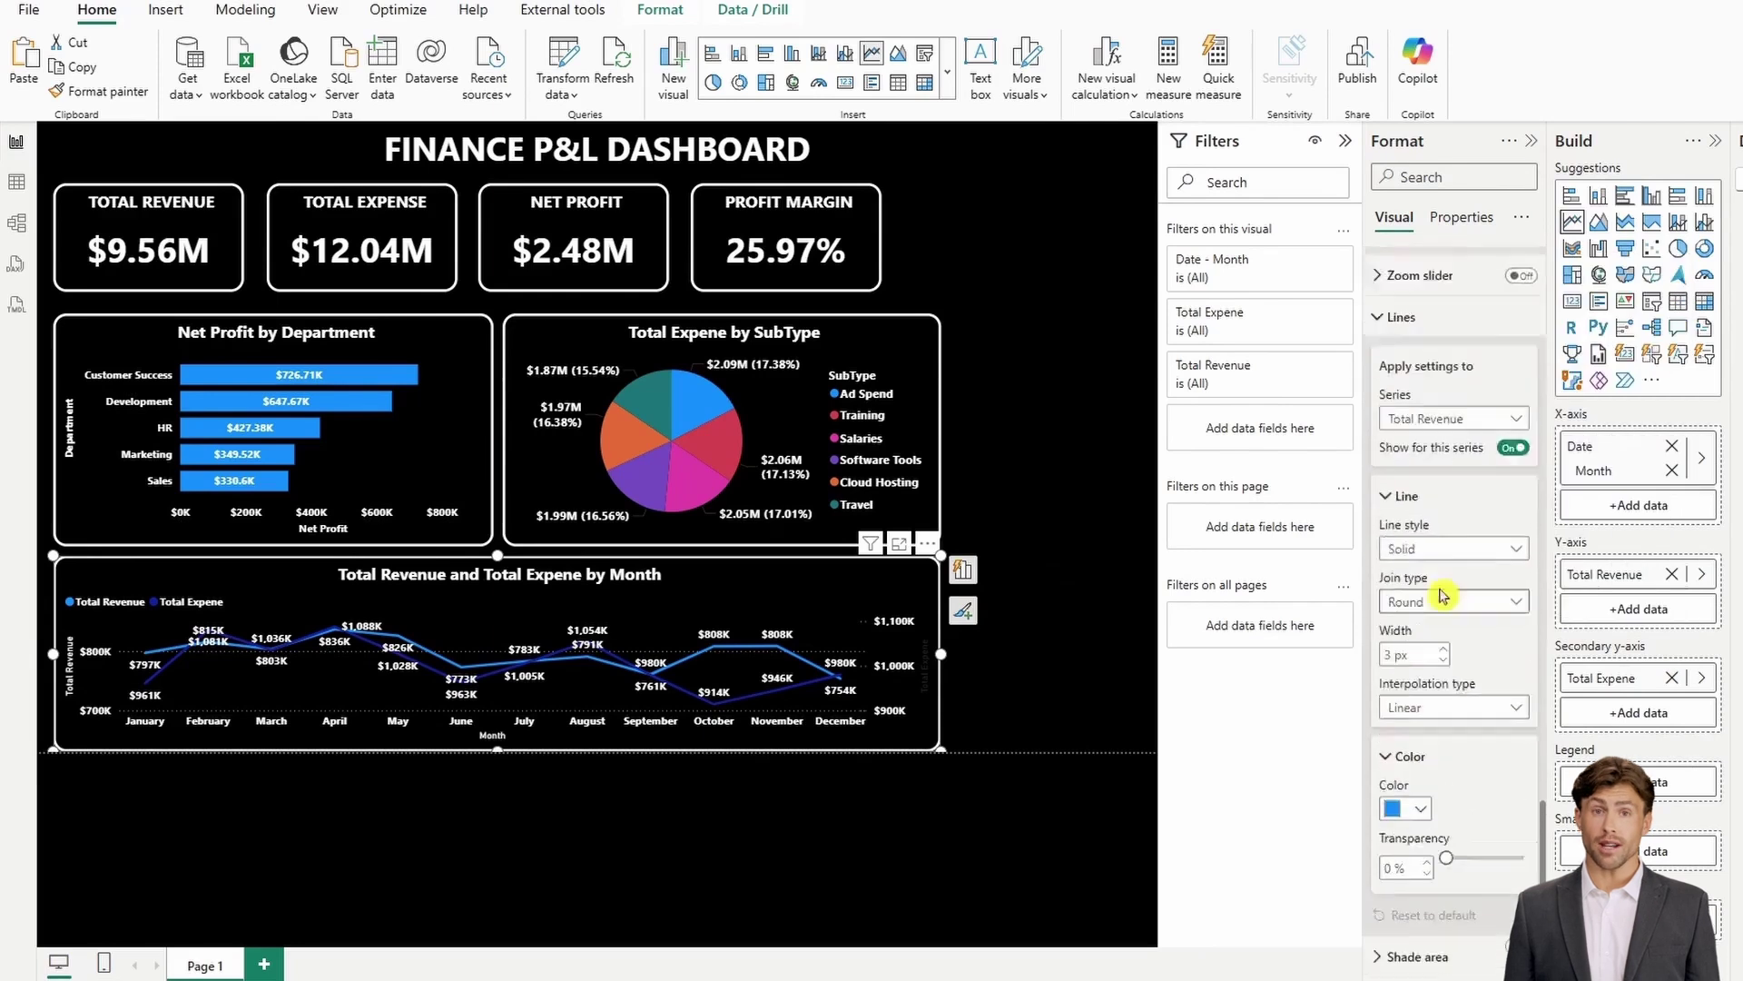
pyautogui.scroll(-2, 1446, 554)
pyautogui.click(1420, 633)
pyautogui.click(1459, 589)
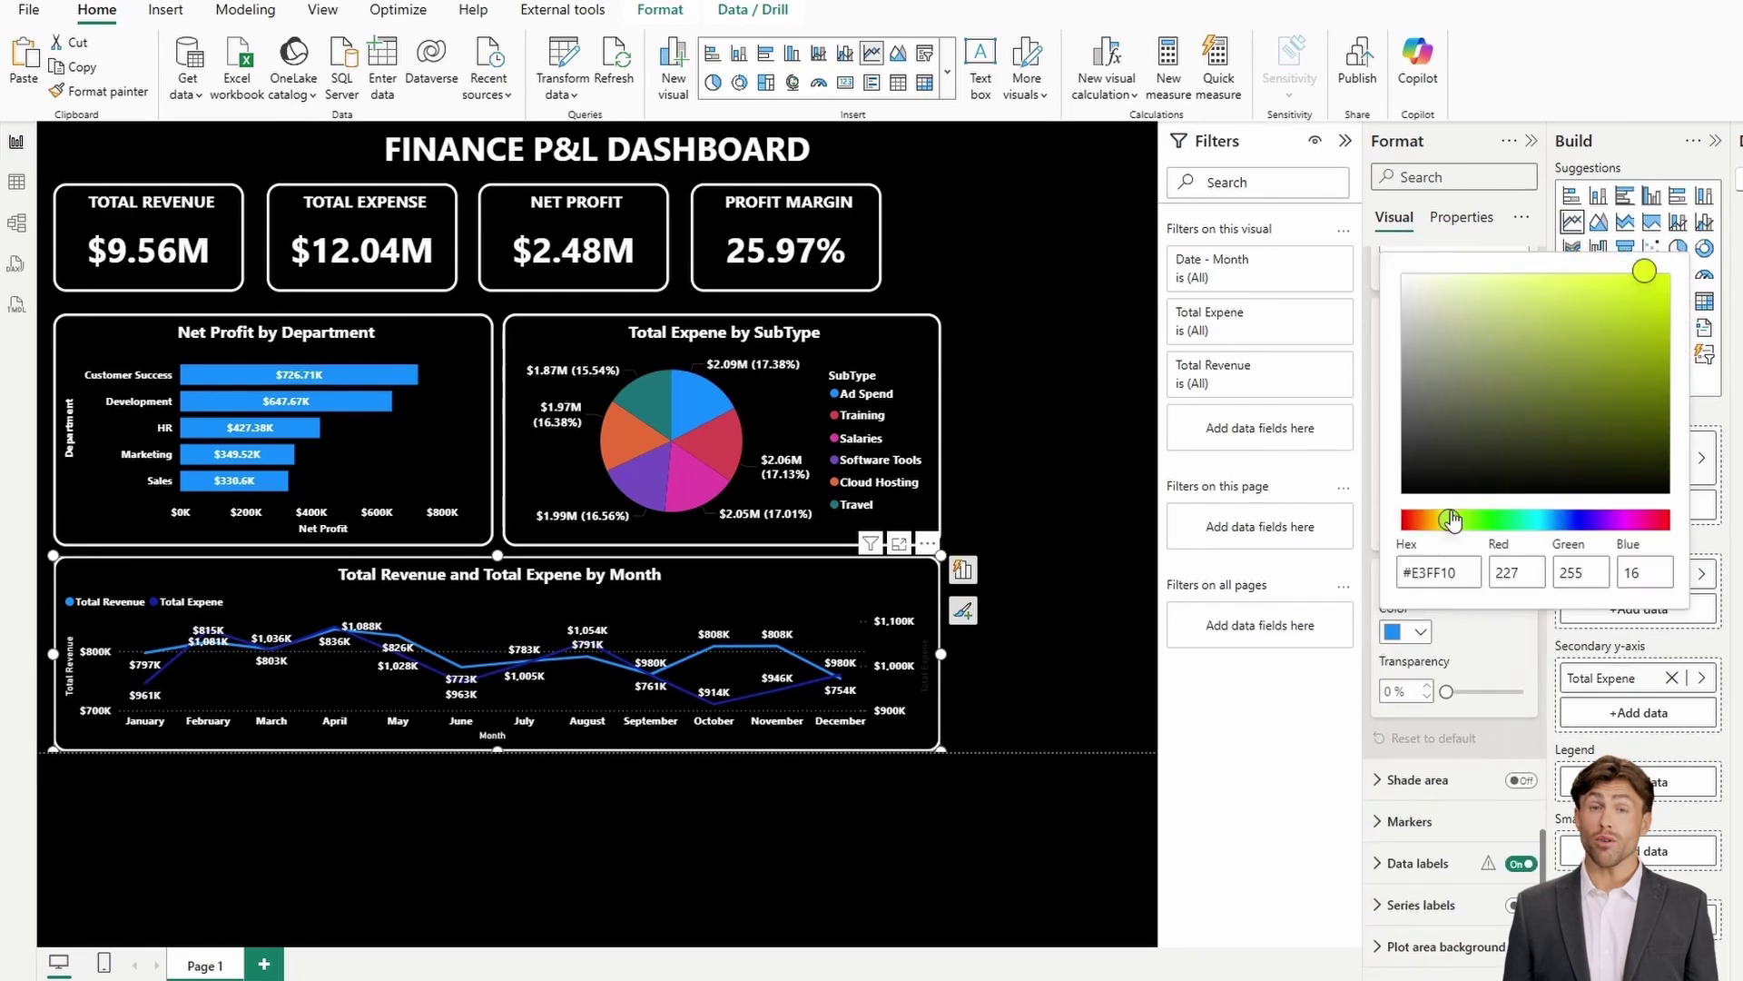
pyautogui.click(1447, 515)
pyautogui.moveTo(1529, 318); pyautogui.dragTo(1519, 284)
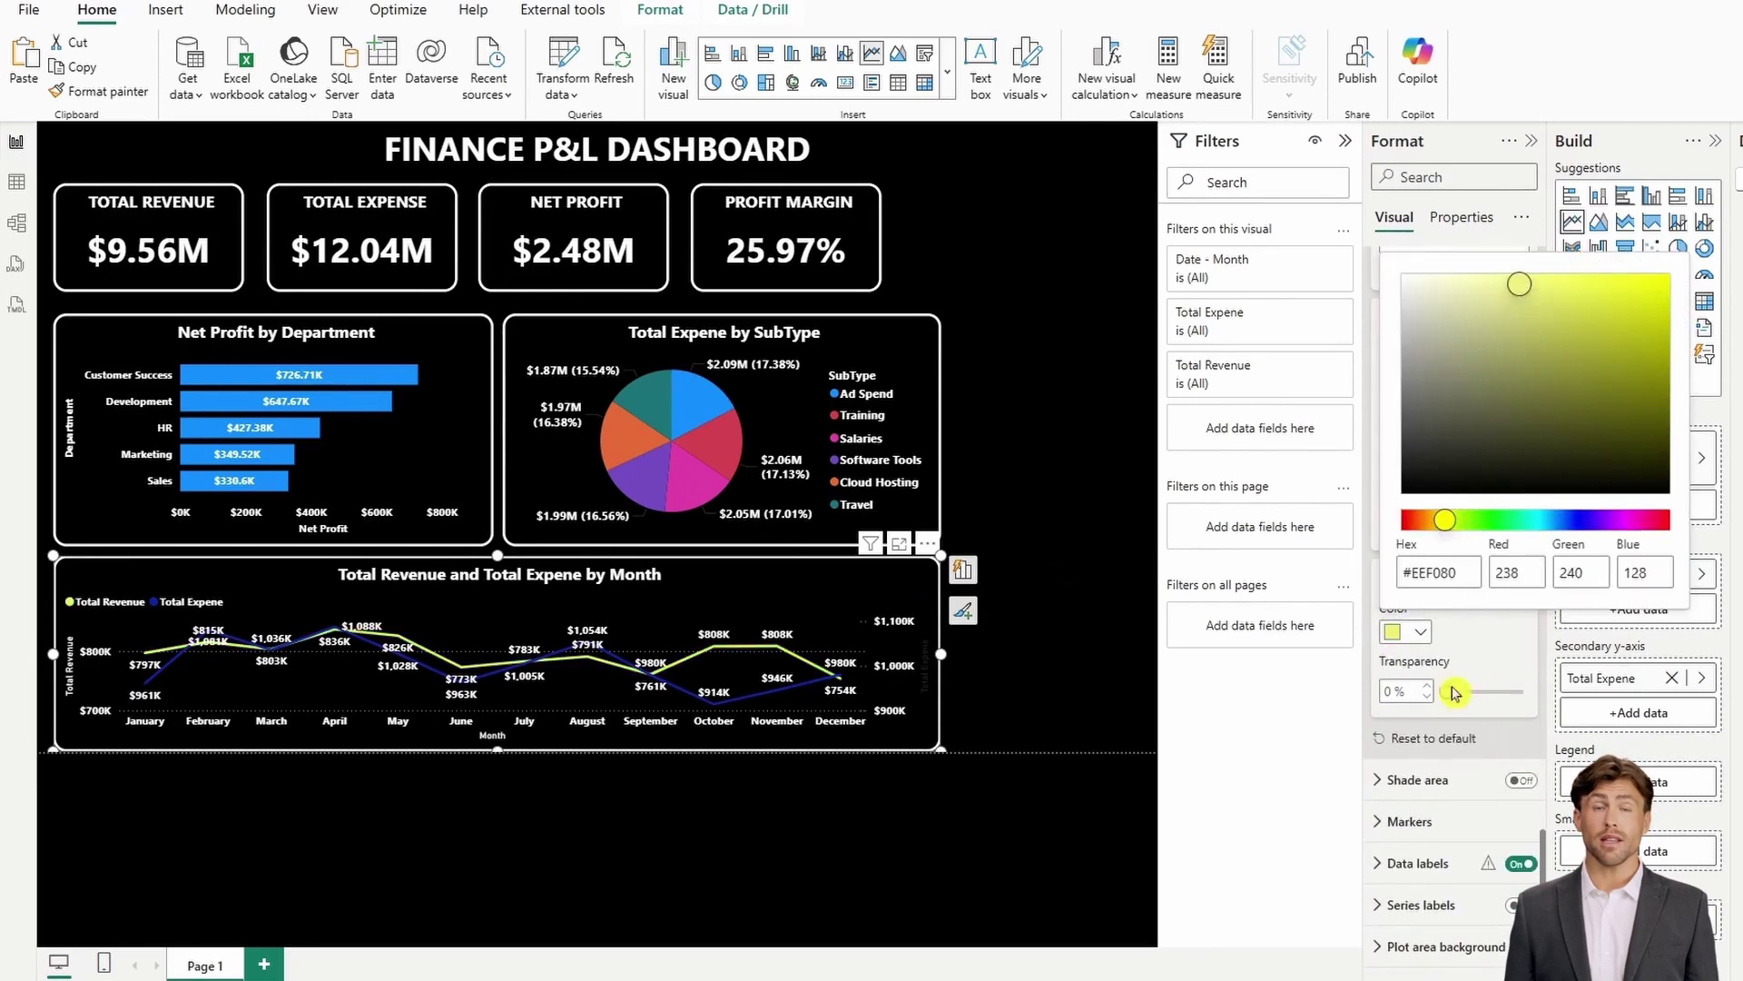
pyautogui.click(1512, 629)
# Change the Total Expene line's color to a light cyan and deselect the line chart
pyautogui.scroll(3, 1455, 605)
pyautogui.click(1453, 445)
pyautogui.click(1453, 525)
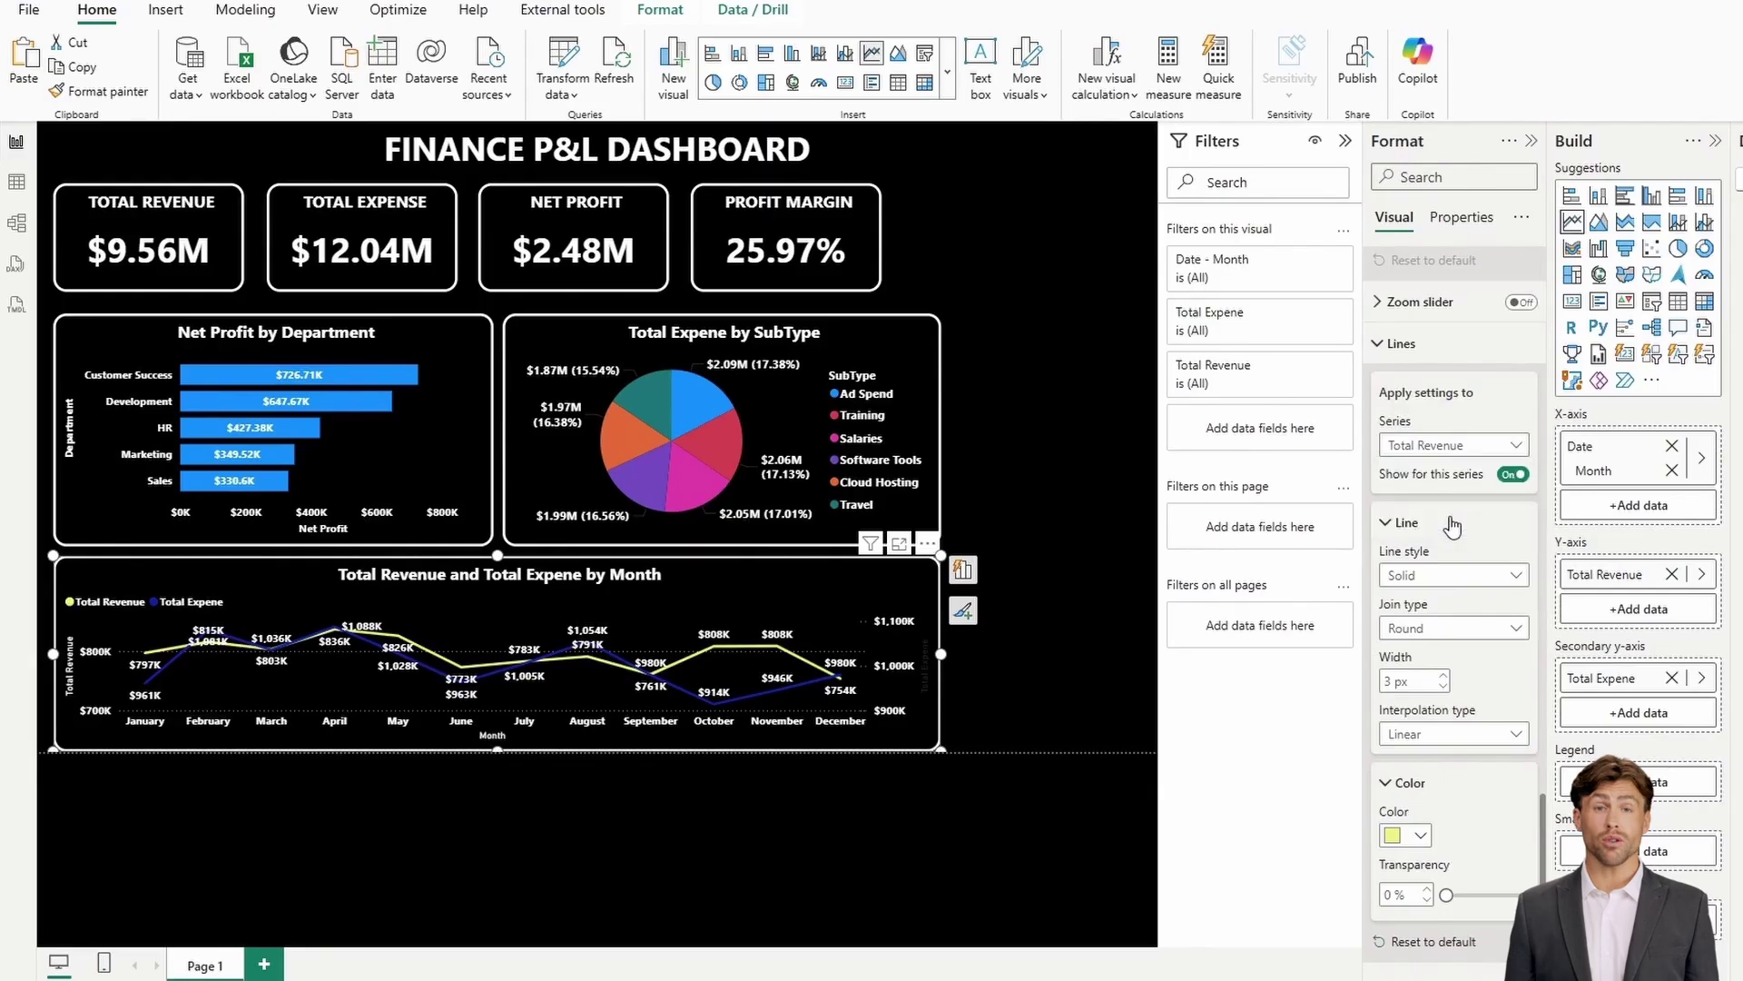
pyautogui.scroll(-2, 1444, 581)
pyautogui.click(1420, 732)
pyautogui.click(1460, 688)
pyautogui.moveTo(1507, 623); pyautogui.dragTo(1550, 624)
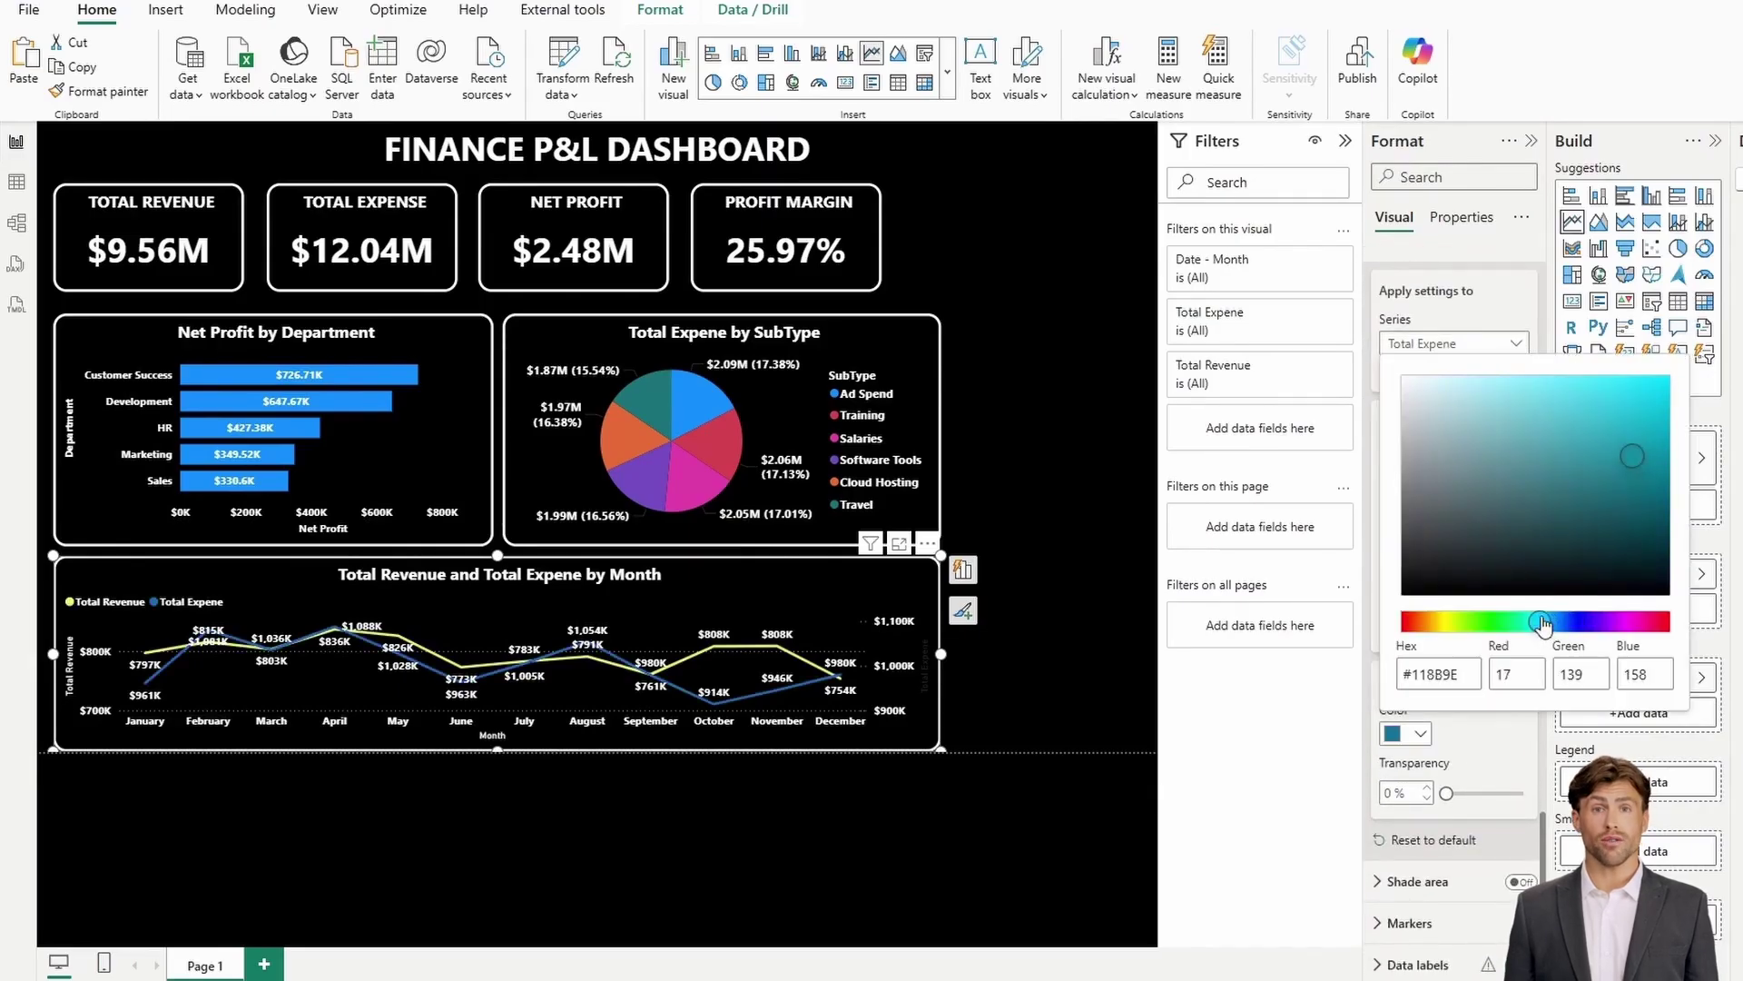
pyautogui.click(1499, 466)
pyautogui.click(1059, 681)
pyautogui.click(1048, 548)
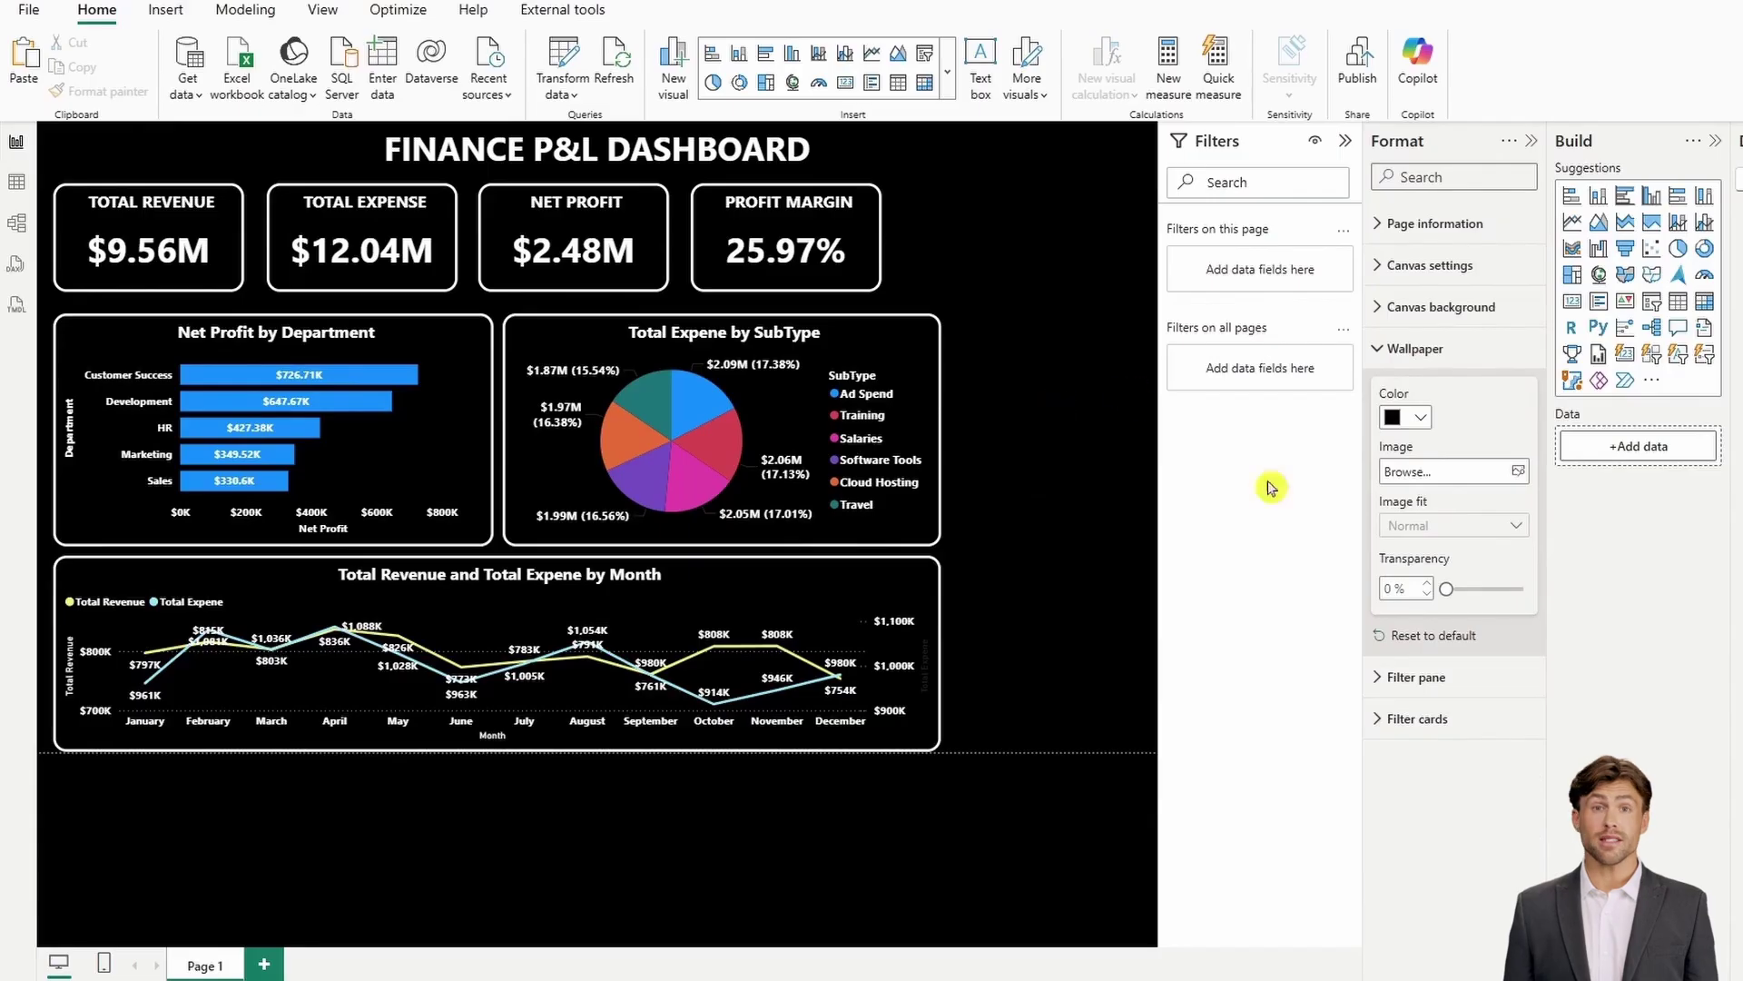
# Add a Department slicer beside the KPI cards and apply the pie chart's formatting to it
pyautogui.click(1652, 303)
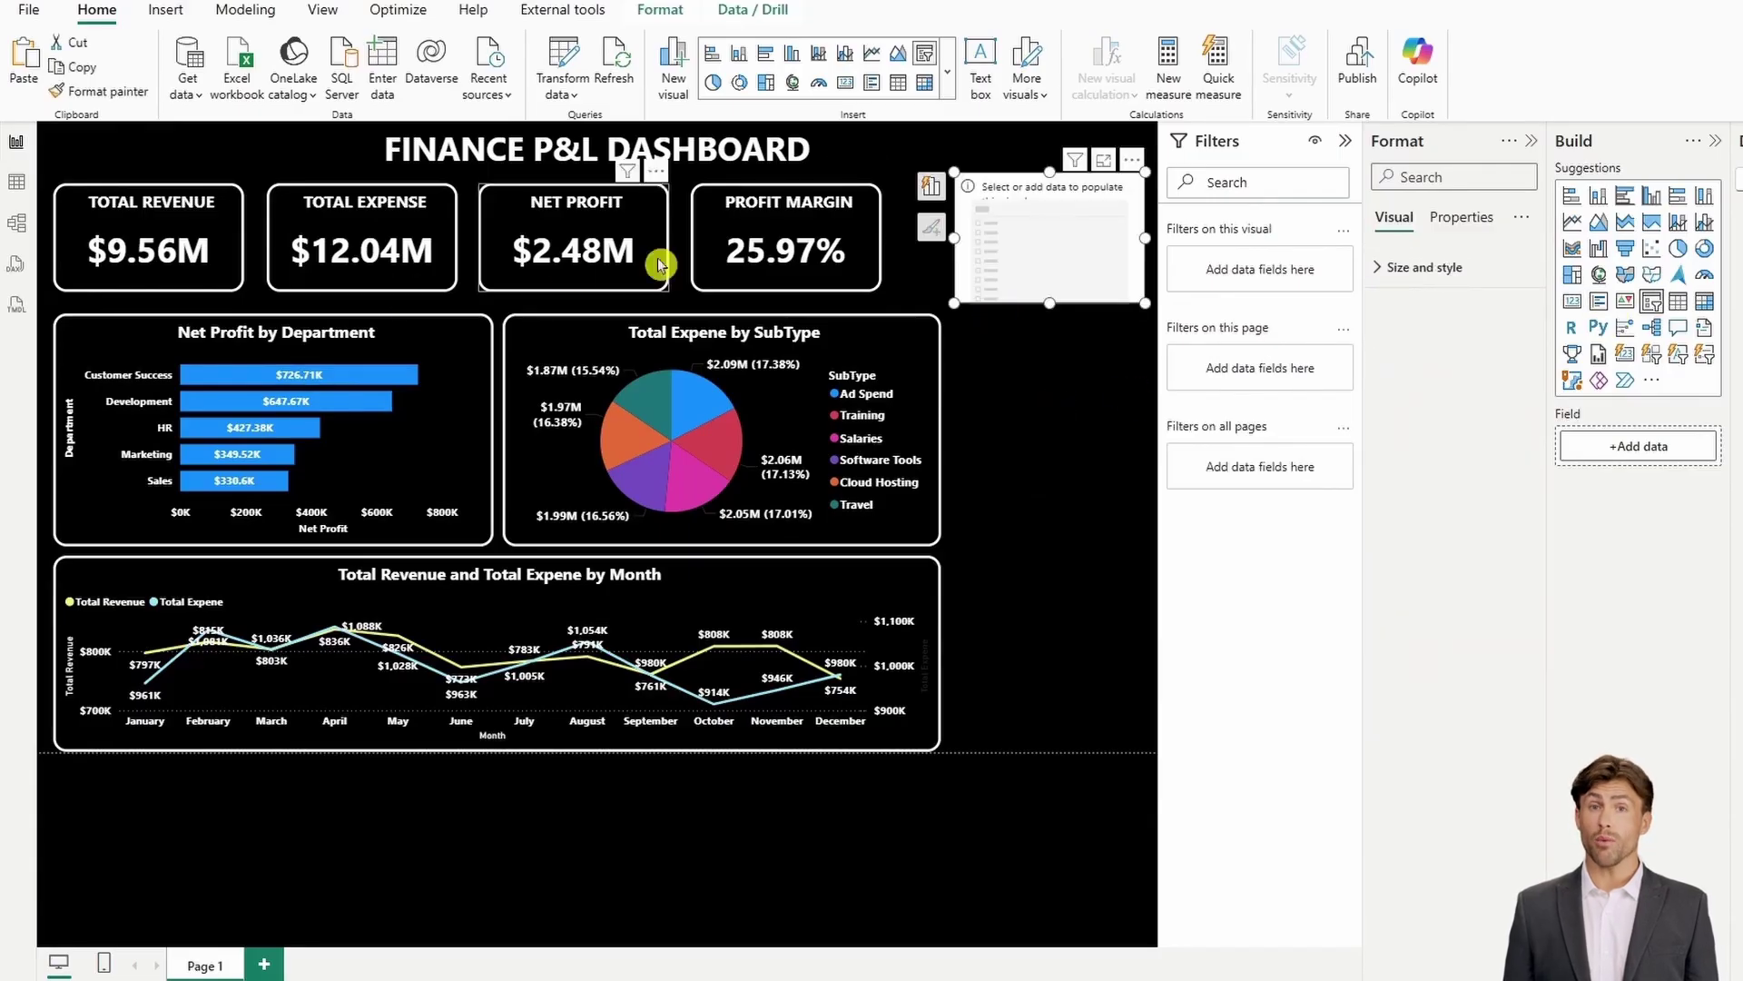
pyautogui.click(687, 342)
pyautogui.click(141, 94)
pyautogui.click(1014, 222)
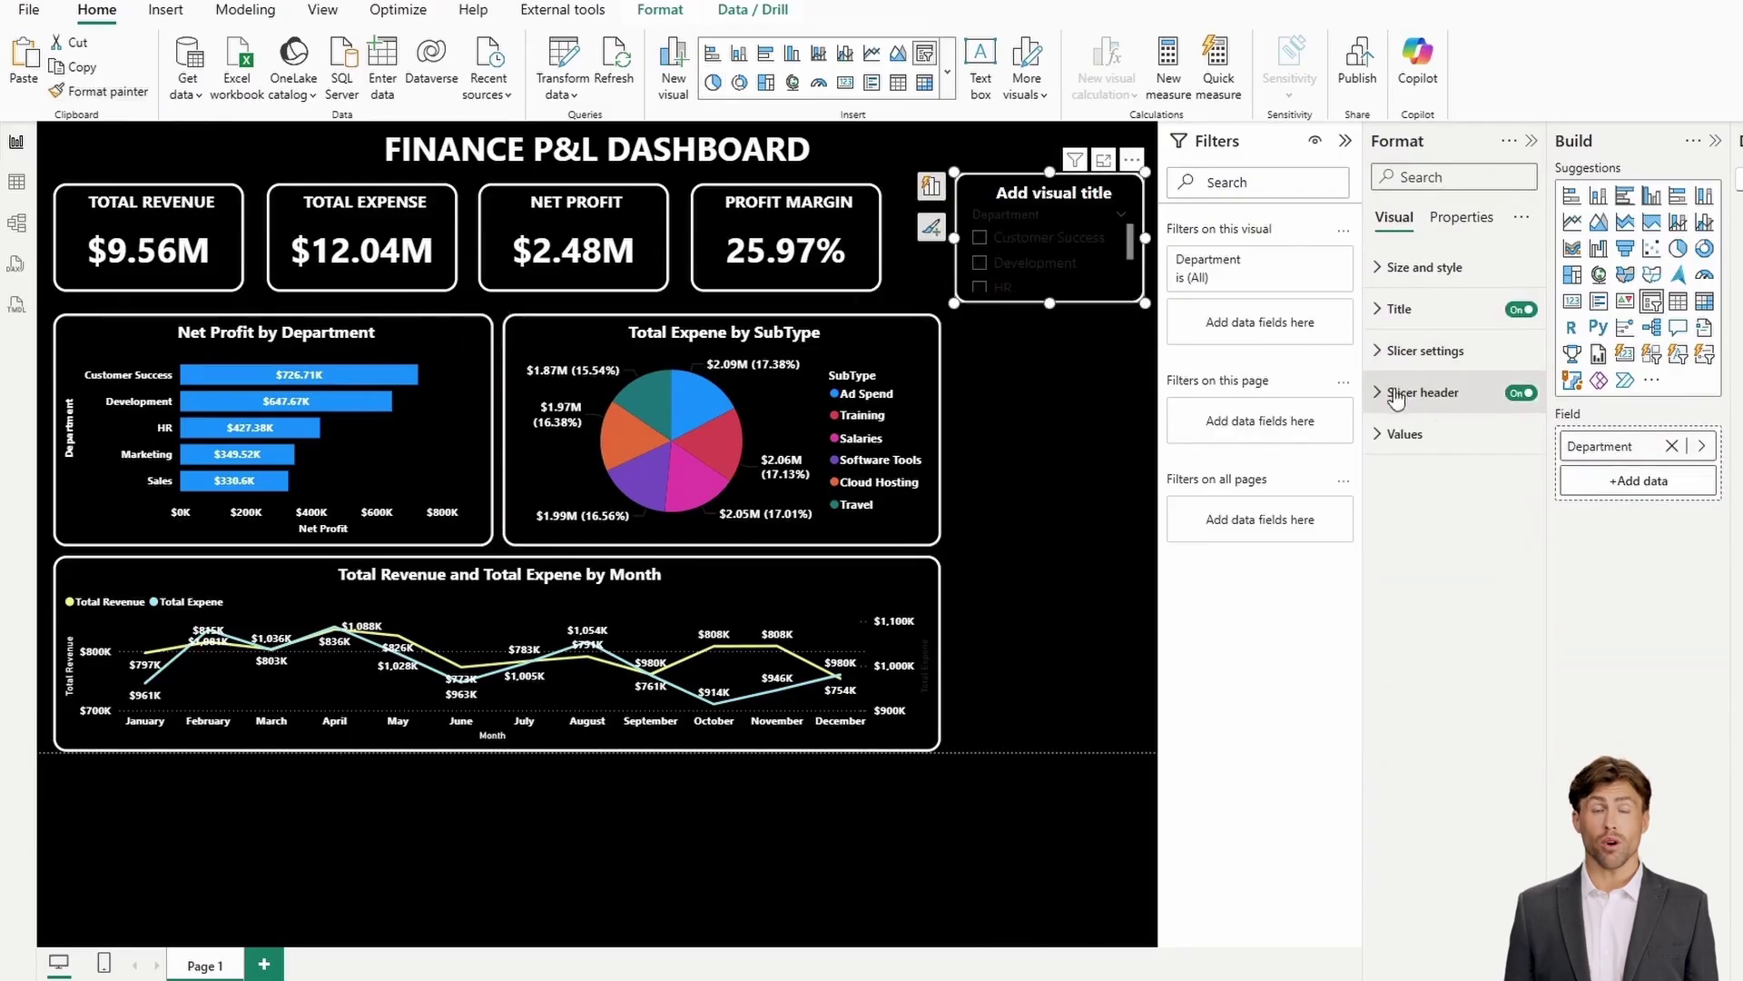
# Set the Department slicer's title text to DEPARTMENT and turn off its slicer header
pyautogui.click(1421, 310)
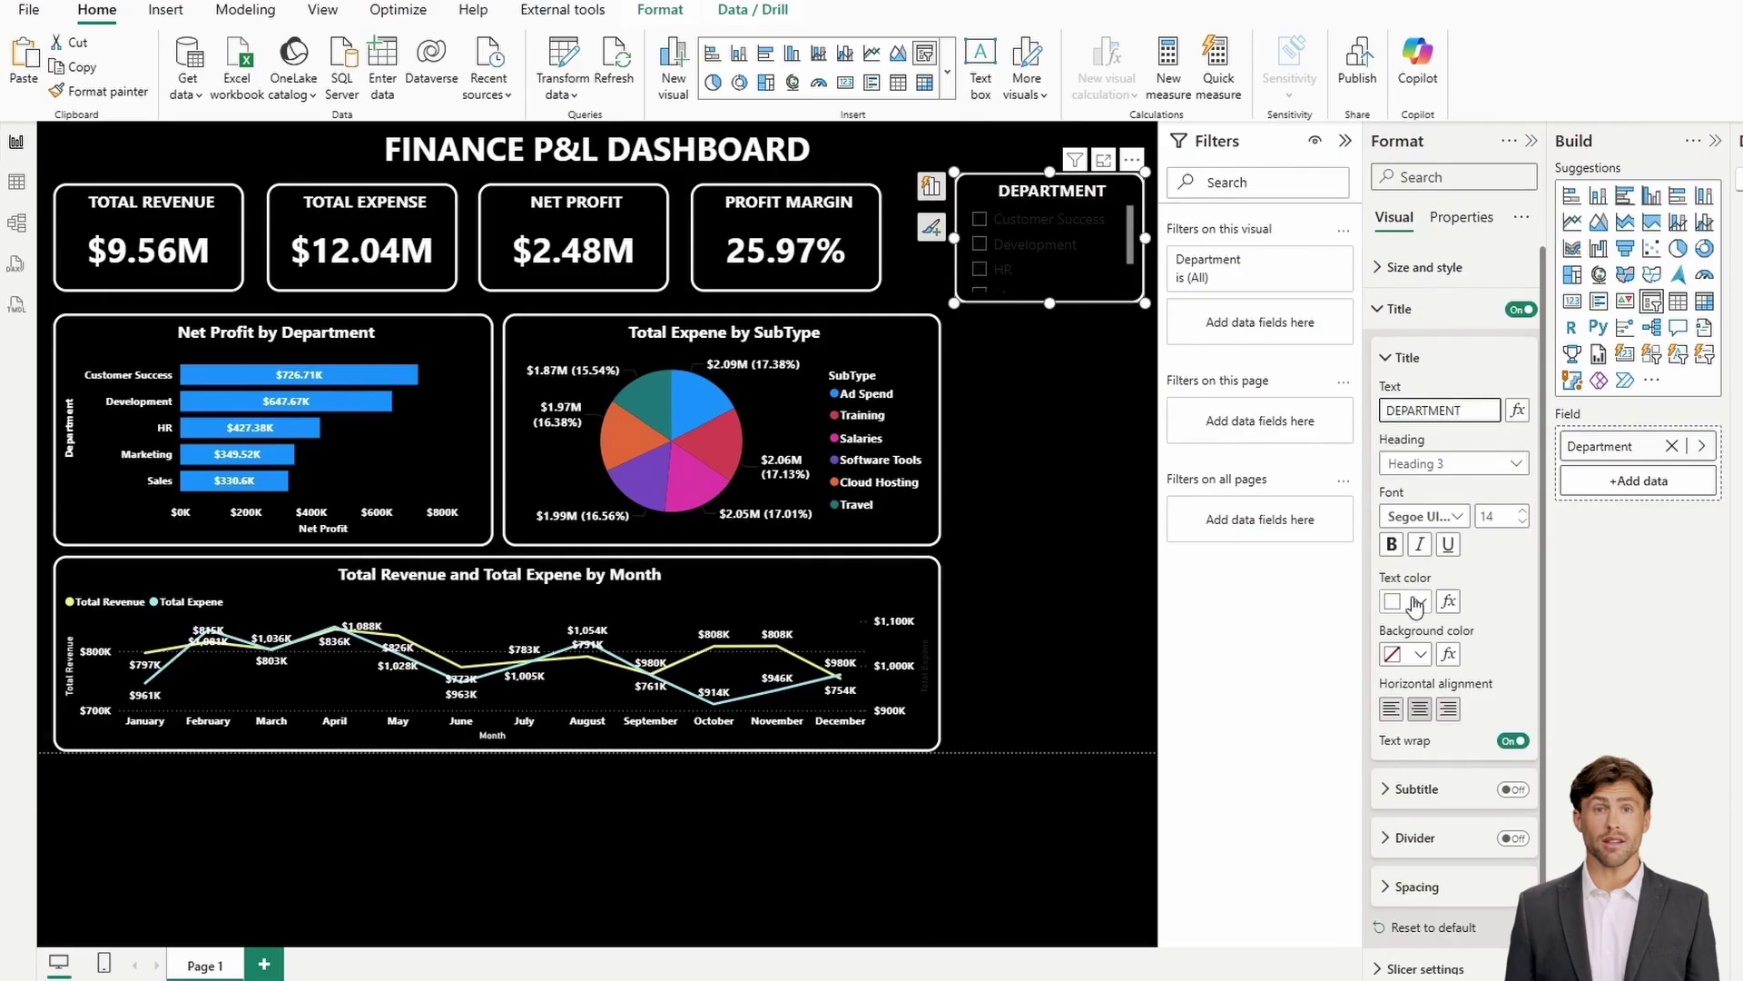
pyautogui.click(1398, 309)
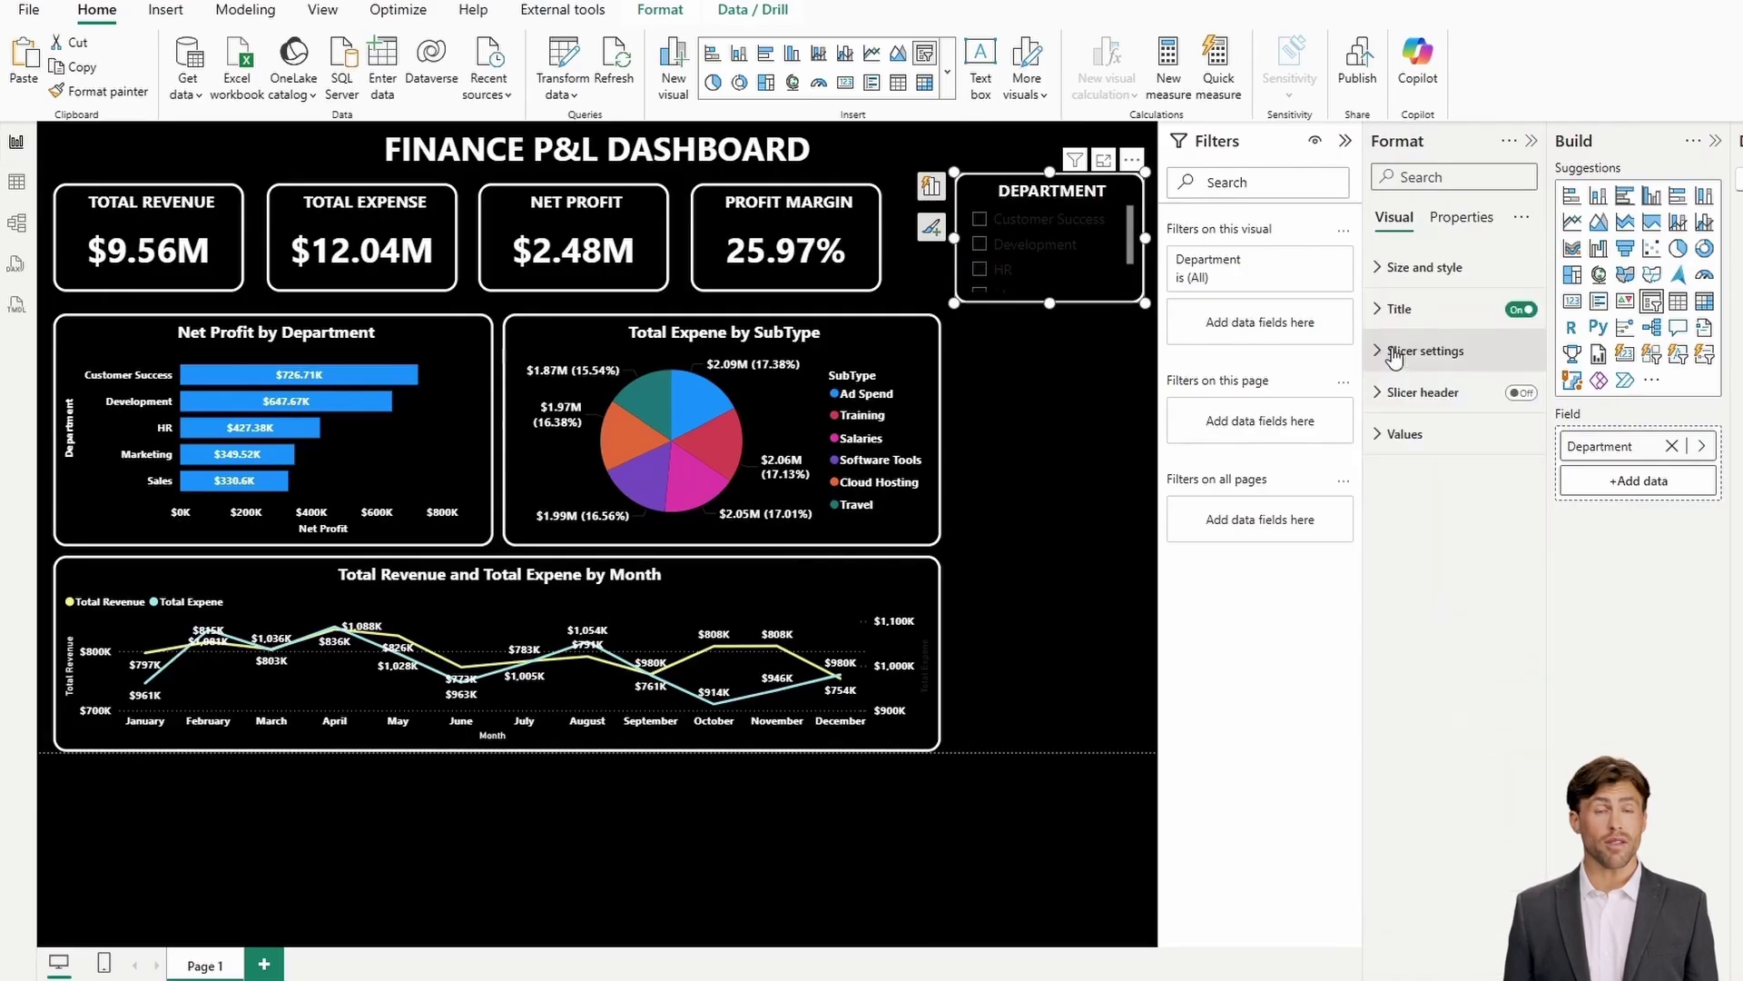
# Make the Department slicer's values white and bold
pyautogui.click(1381, 433)
pyautogui.click(1421, 621)
pyautogui.click(1408, 685)
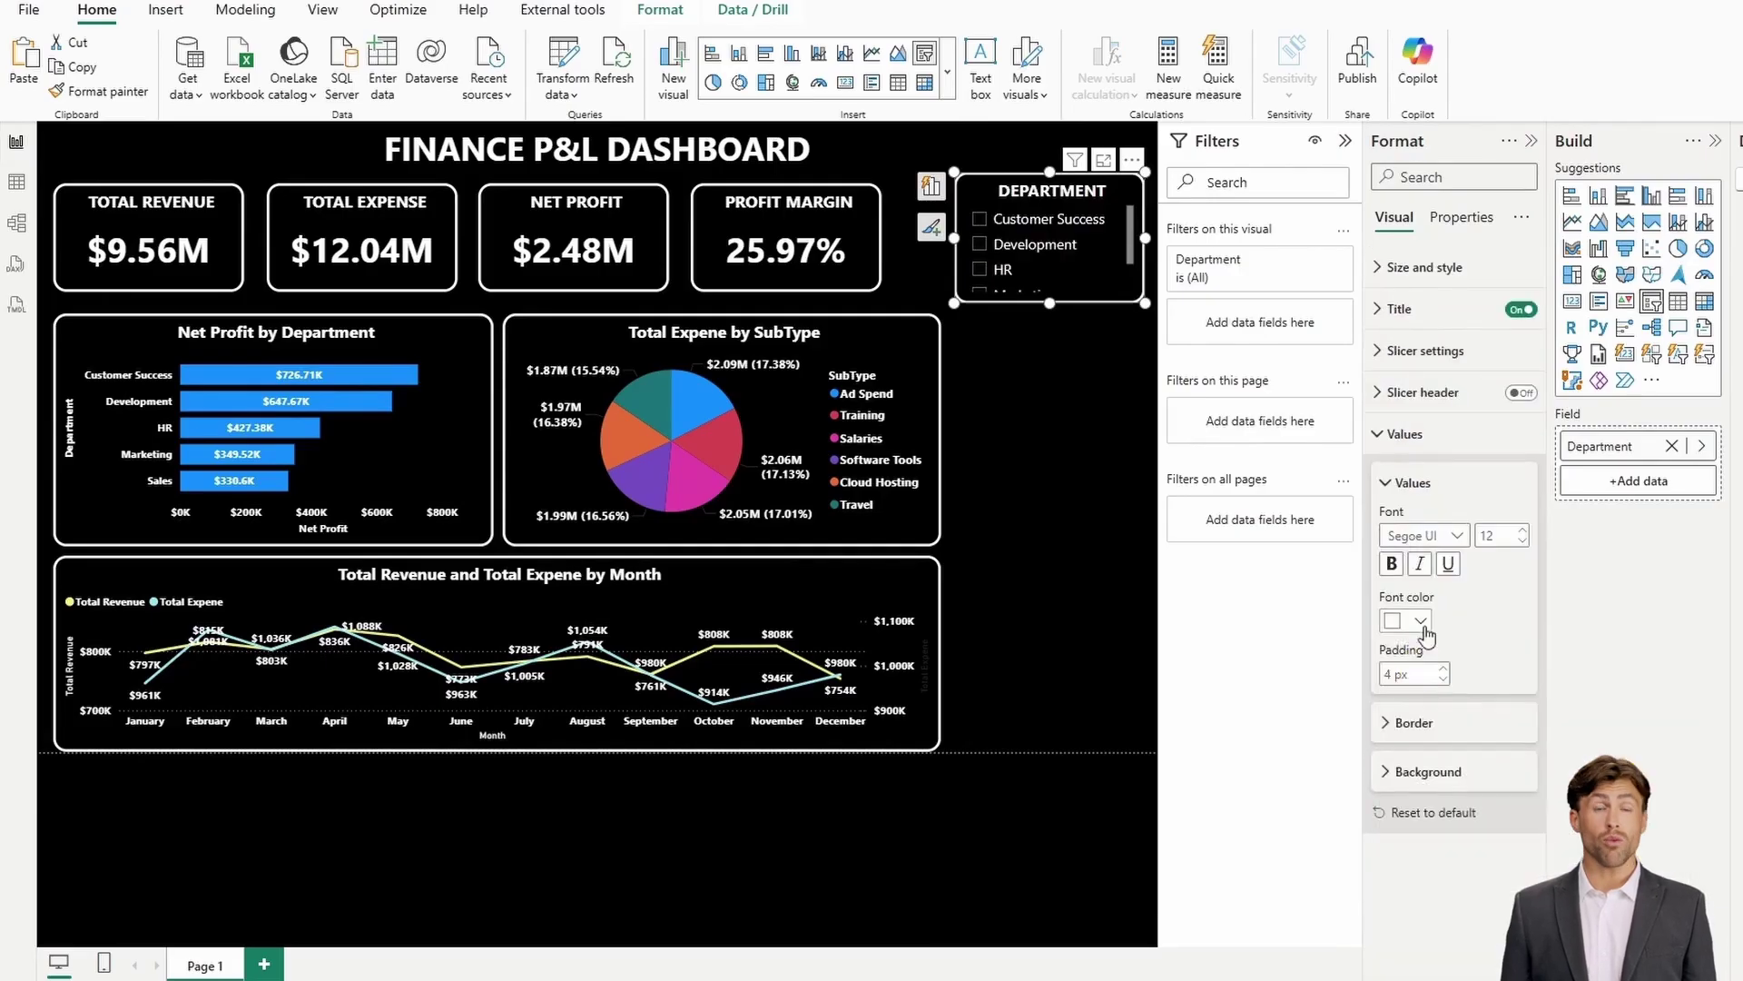
# Change the Department slicer's style from a vertical list to Dropdown and check its list
pyautogui.click(1389, 352)
pyautogui.click(1412, 451)
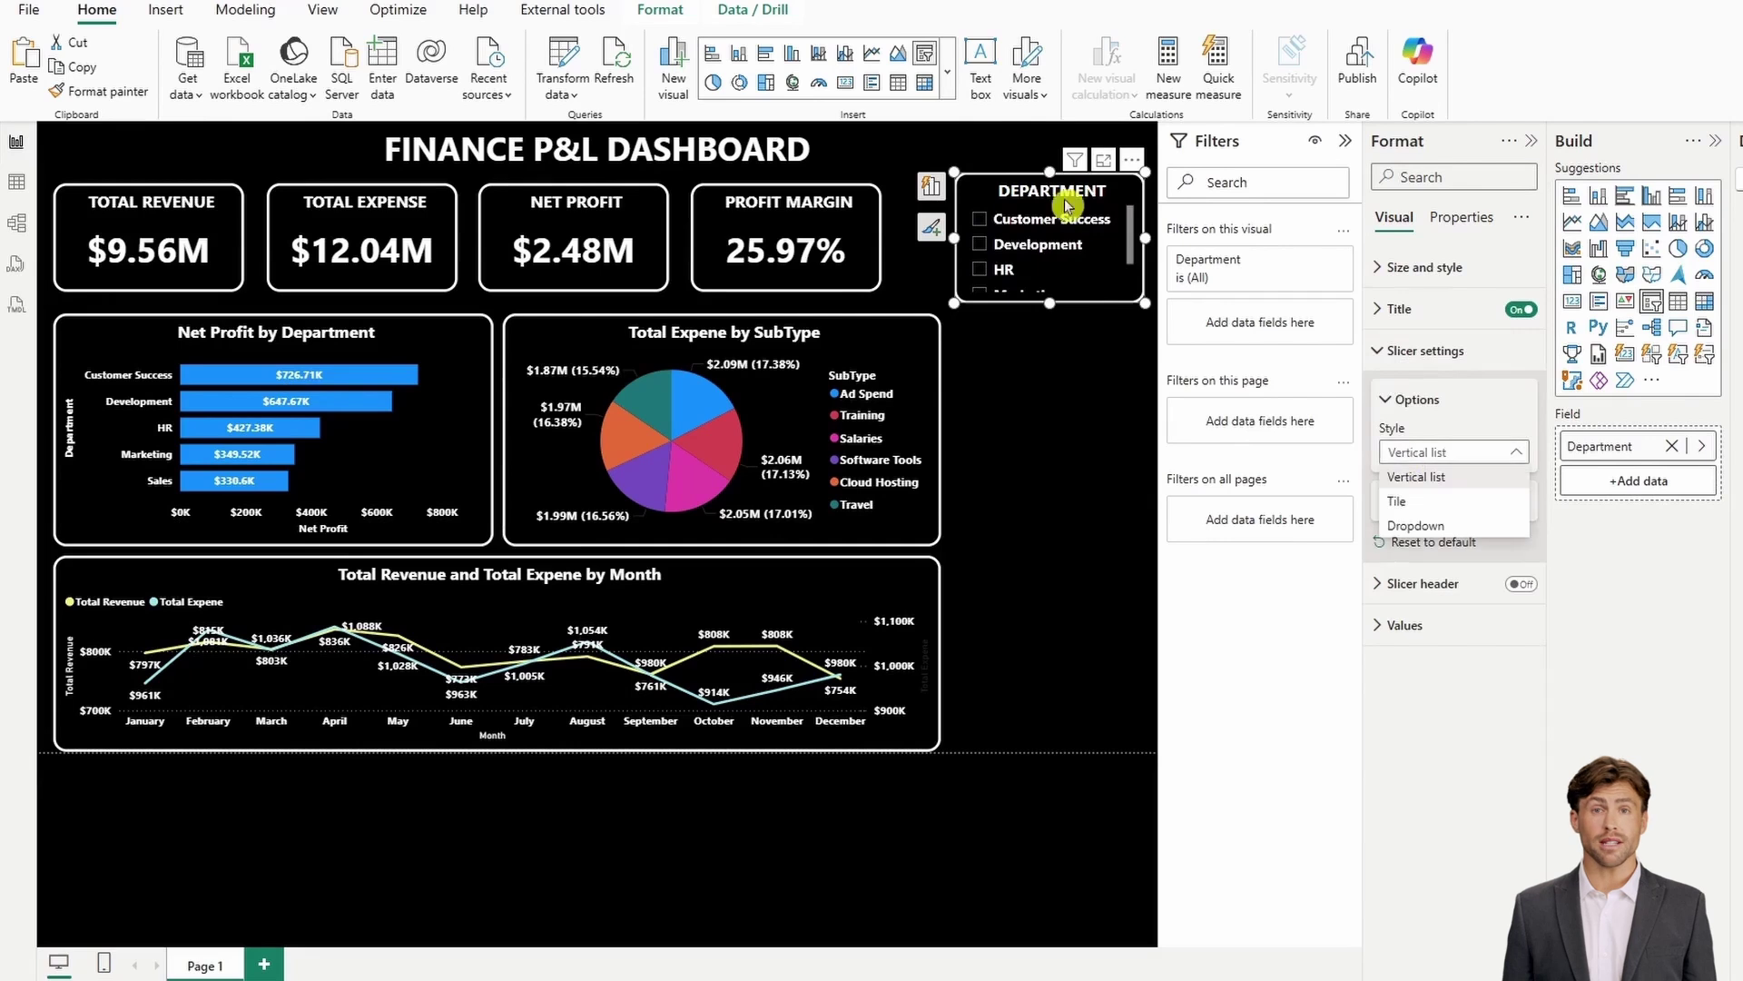
pyautogui.click(1425, 451)
pyautogui.click(1415, 526)
pyautogui.click(1111, 221)
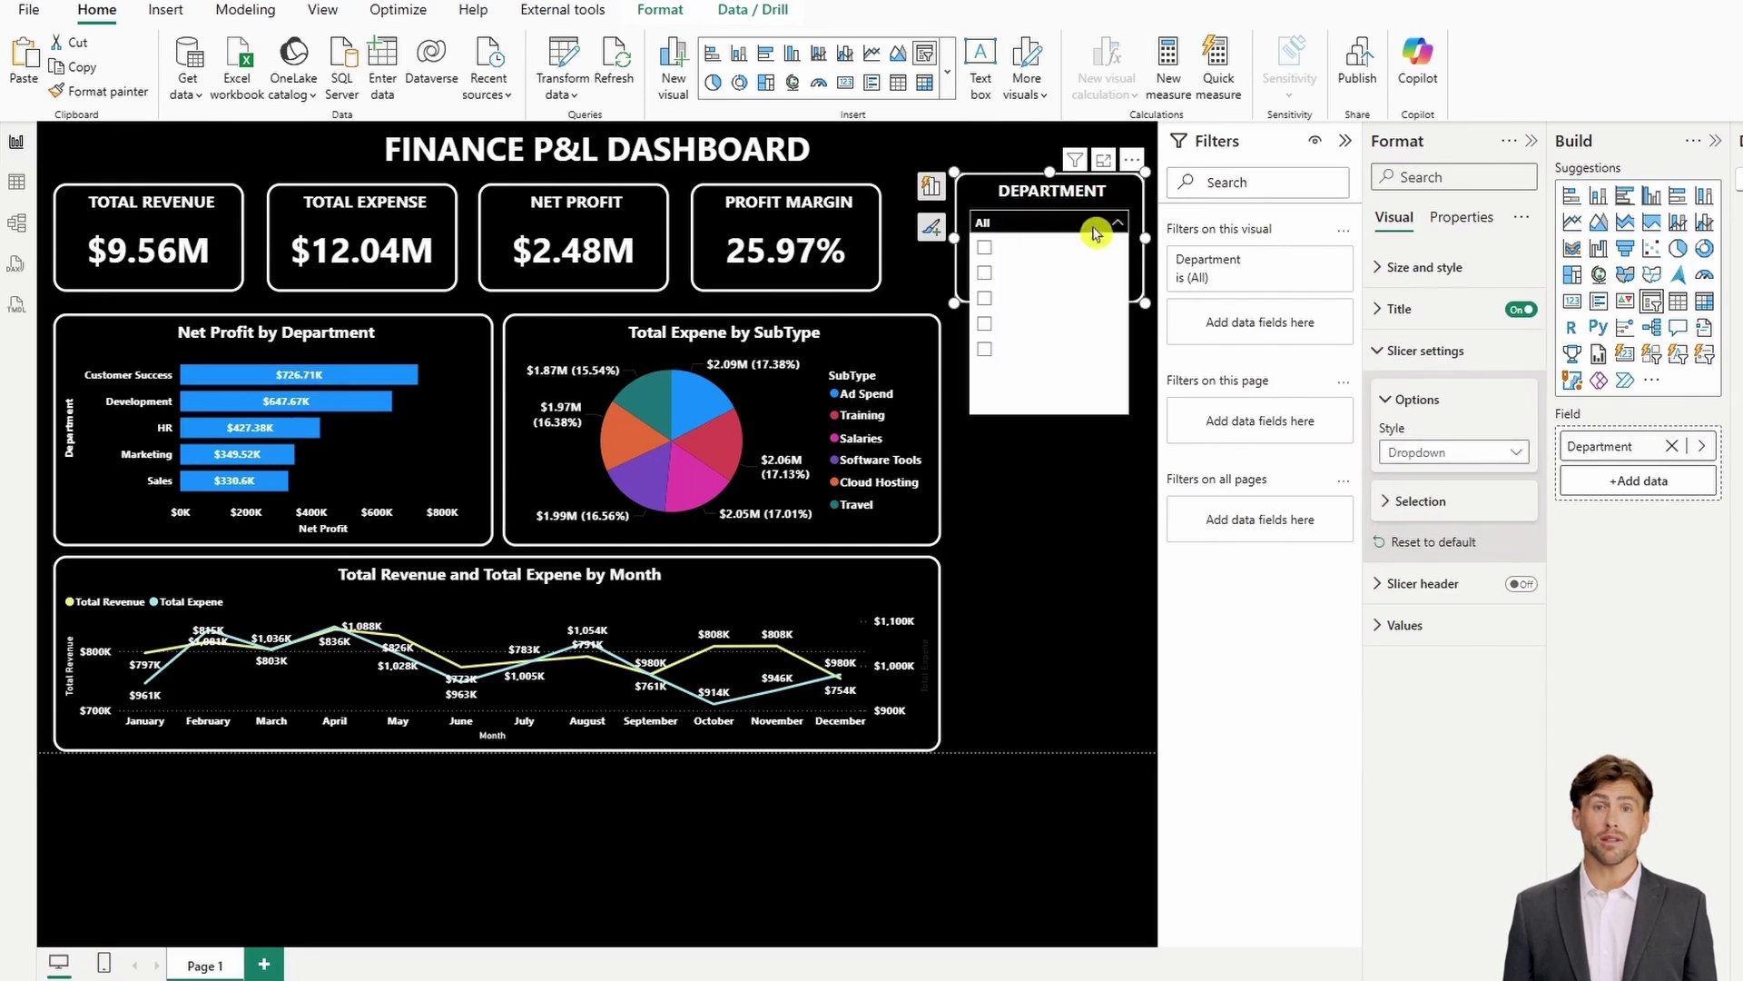
pyautogui.click(1113, 221)
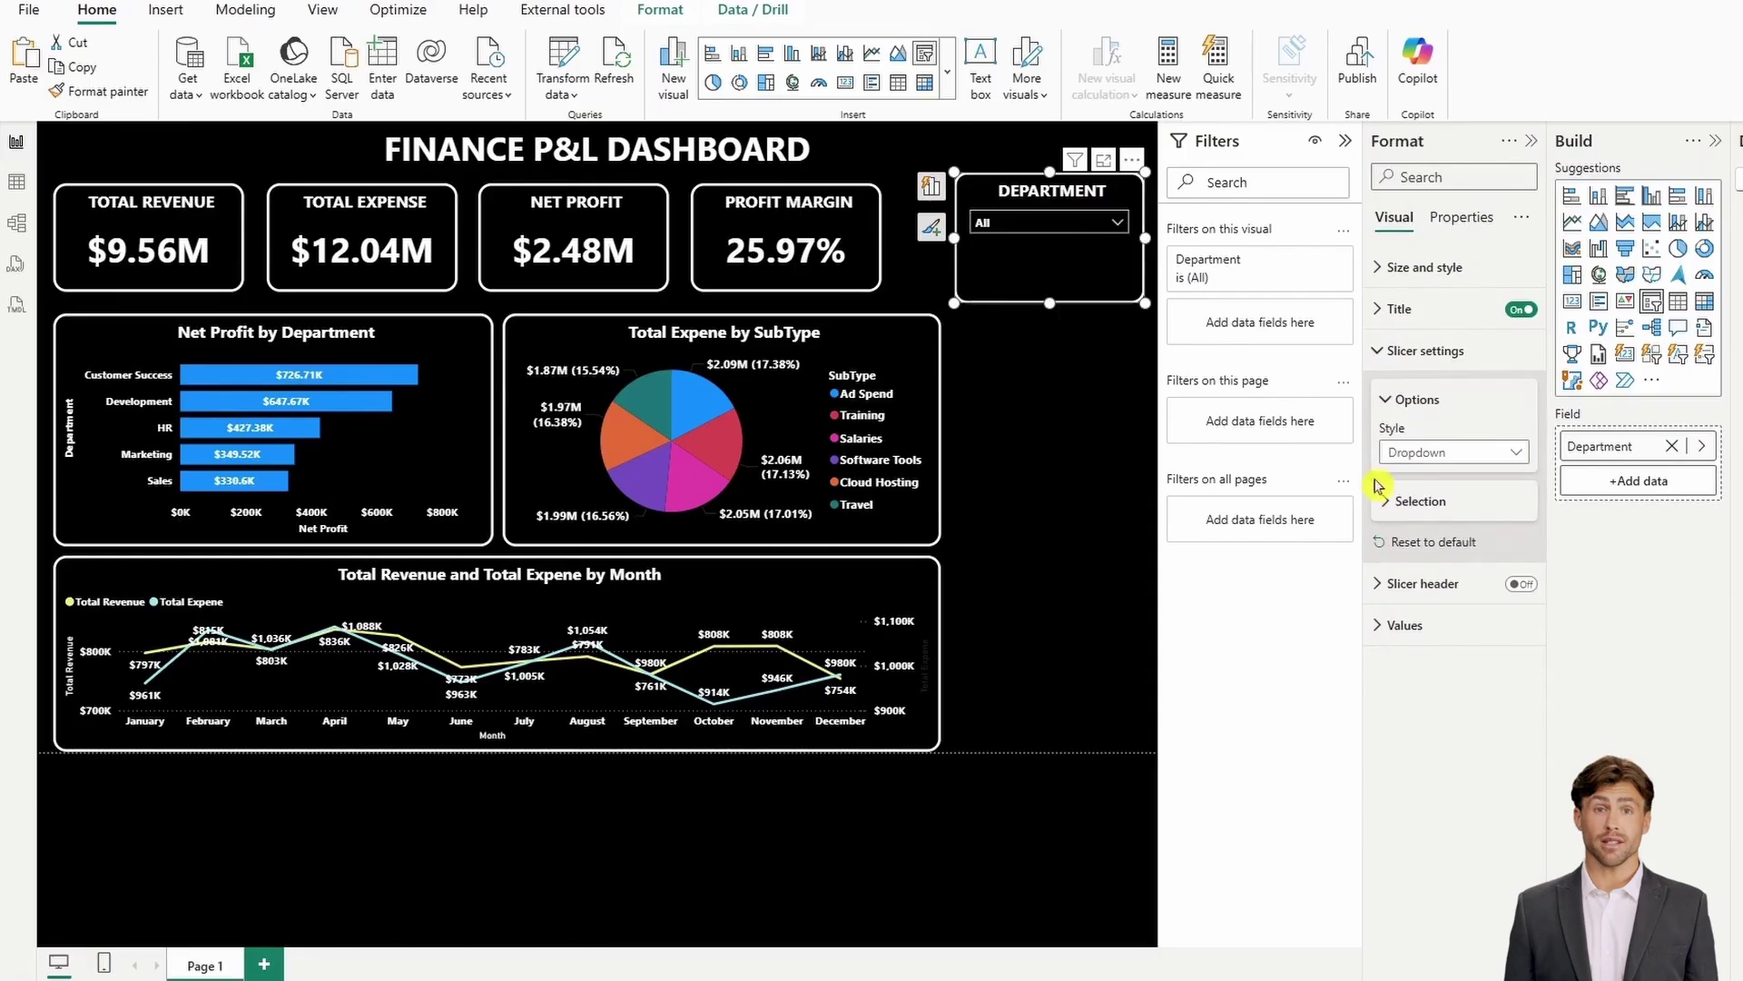
pyautogui.click(1382, 355)
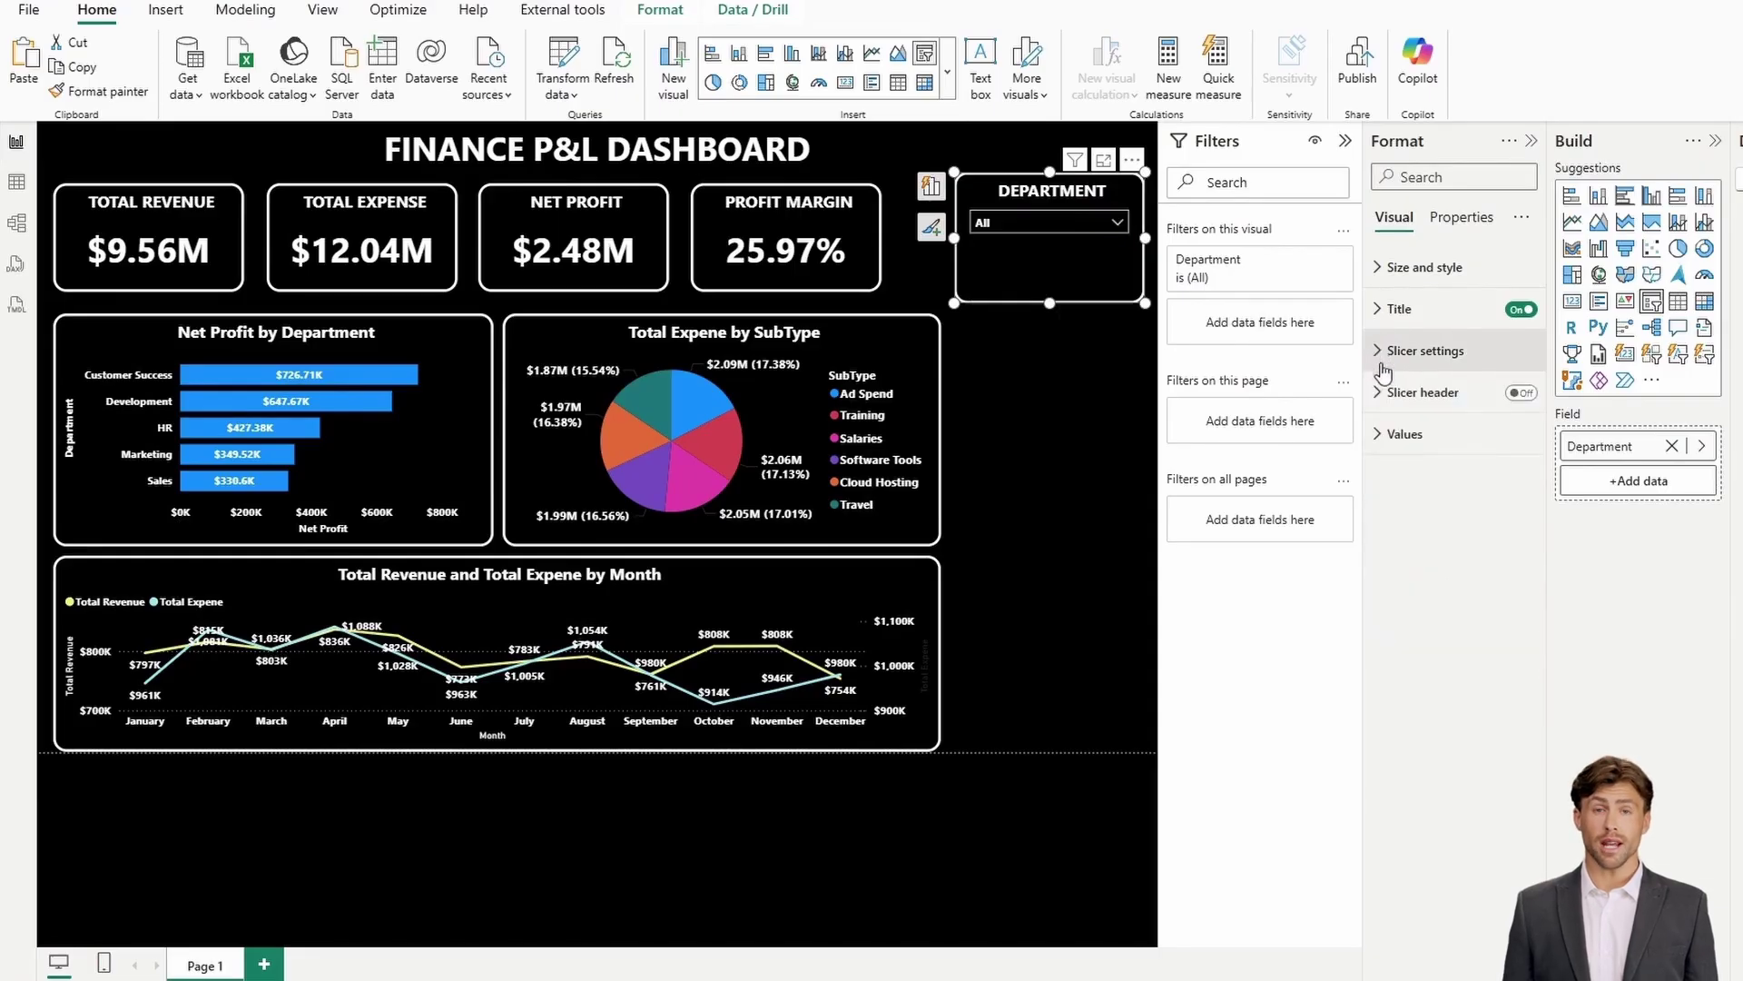
# Set the background color of the Department slicer's values to black and check the dropdown list
pyautogui.click(1398, 434)
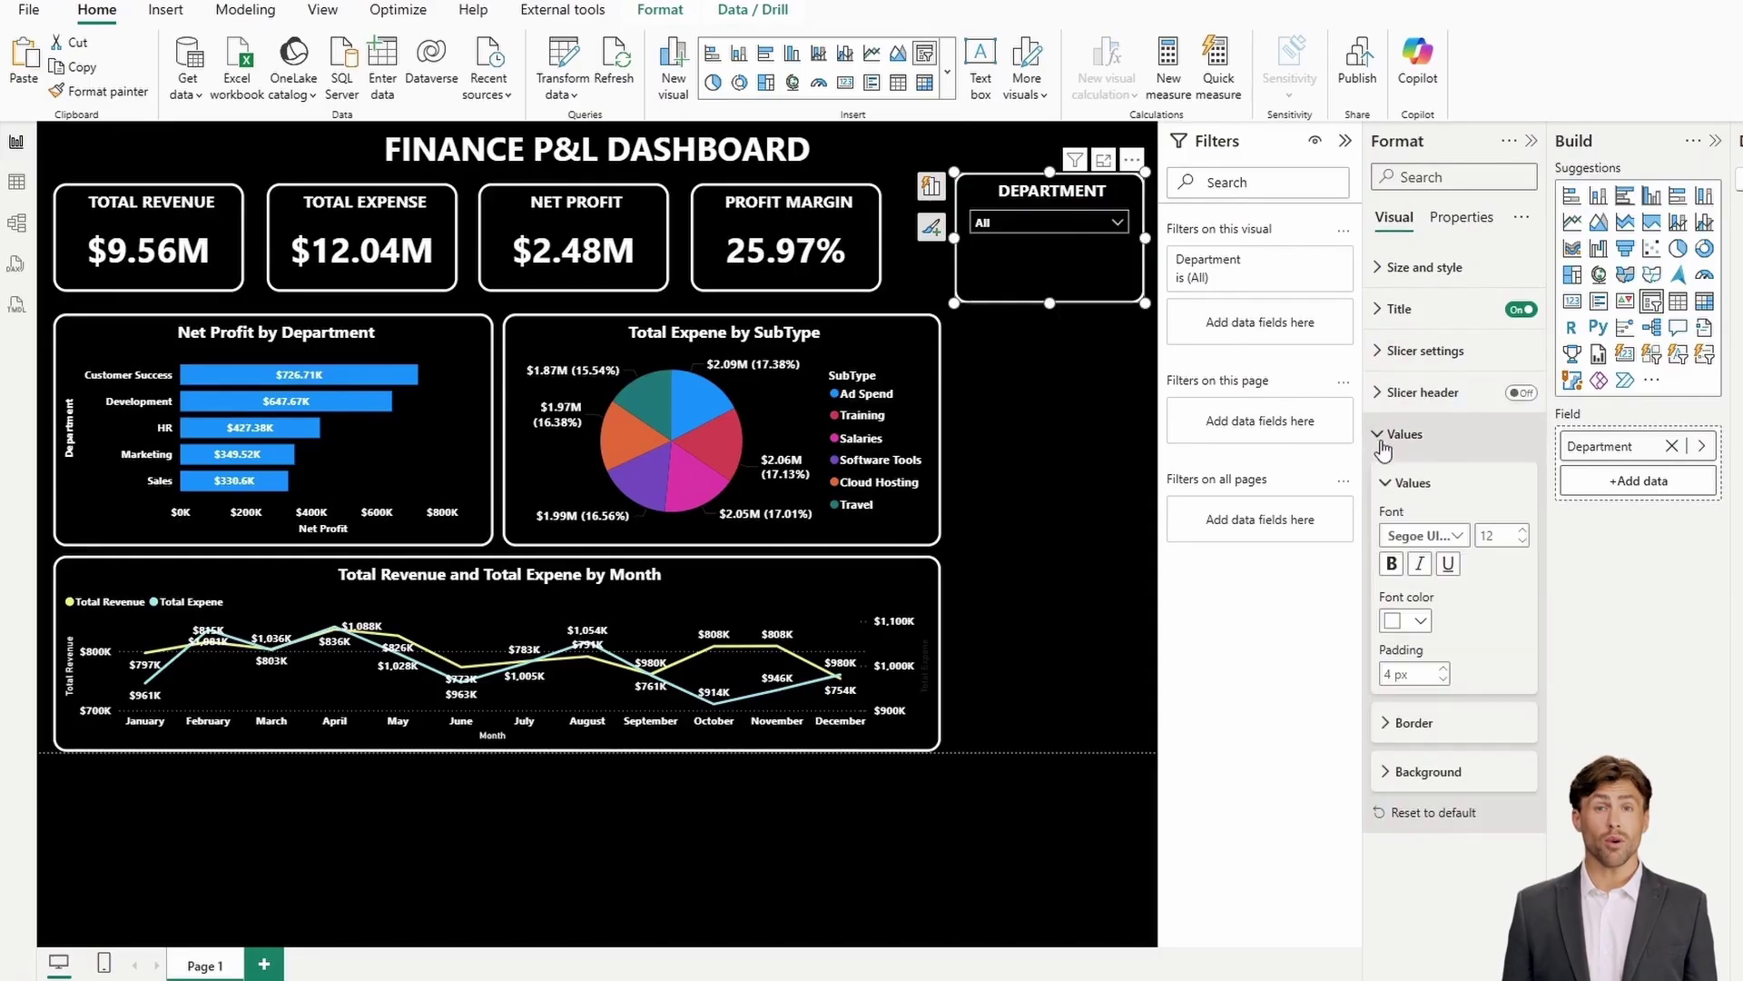
pyautogui.click(1398, 772)
pyautogui.click(1405, 824)
pyautogui.click(1433, 498)
pyautogui.click(1113, 222)
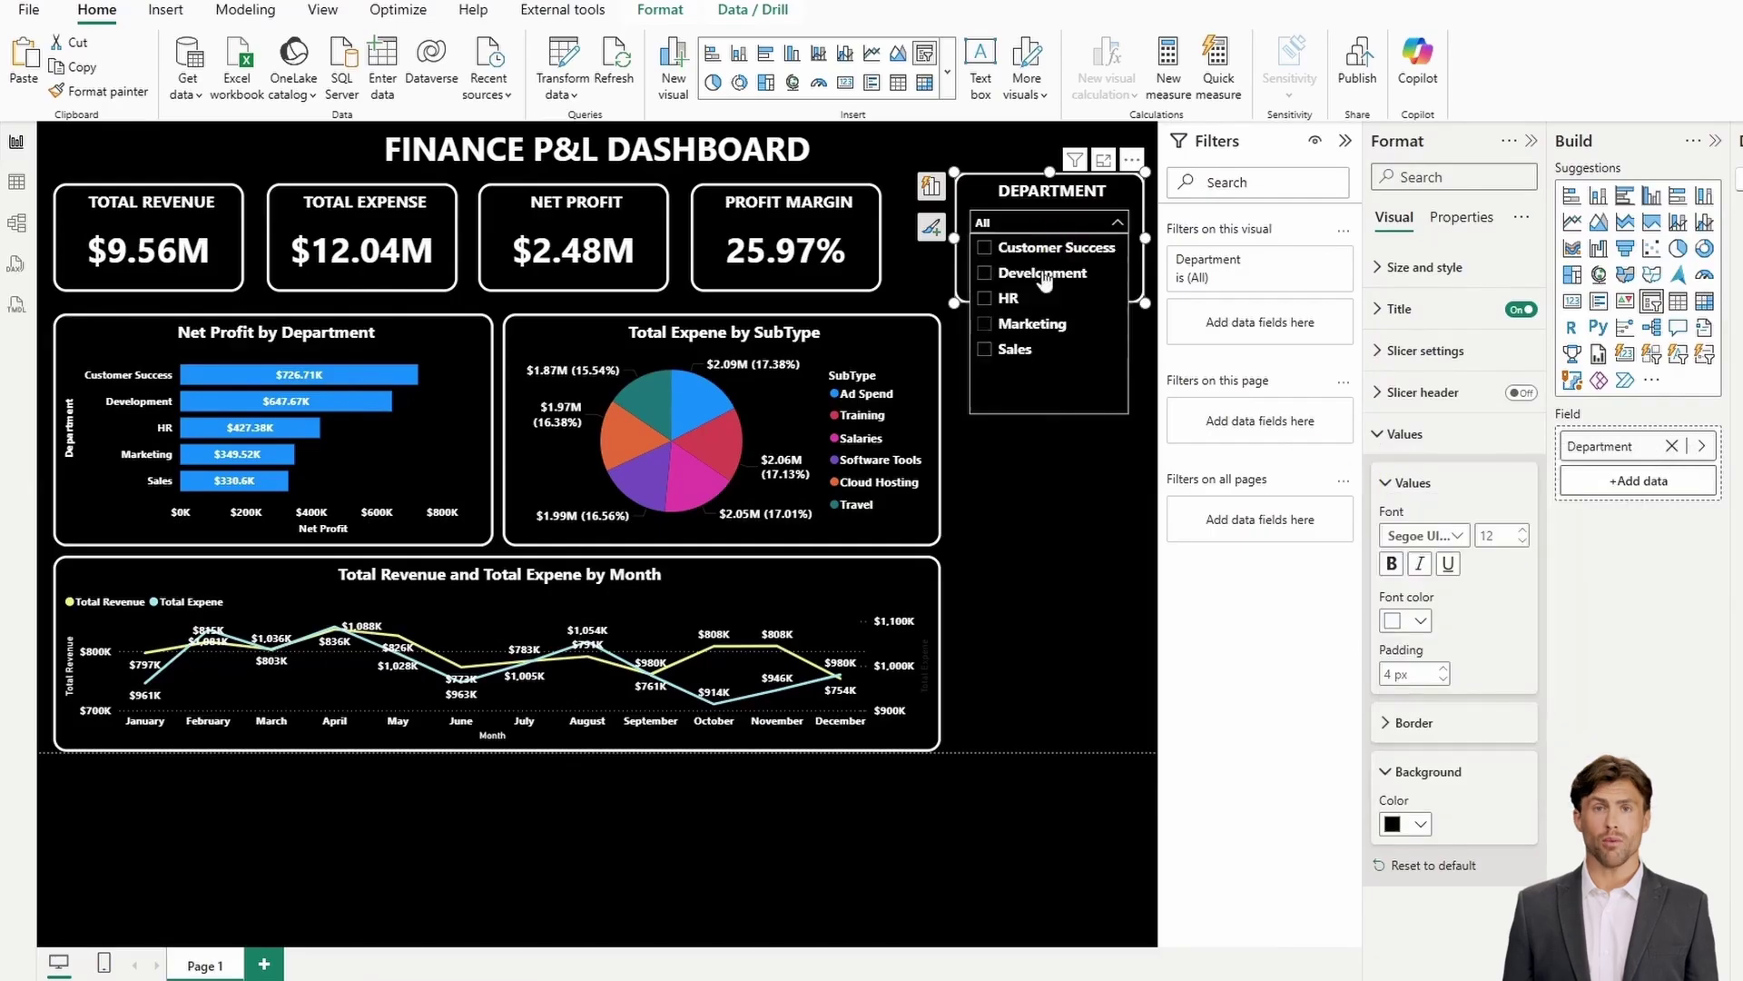
pyautogui.click(1068, 404)
pyautogui.click(1060, 300)
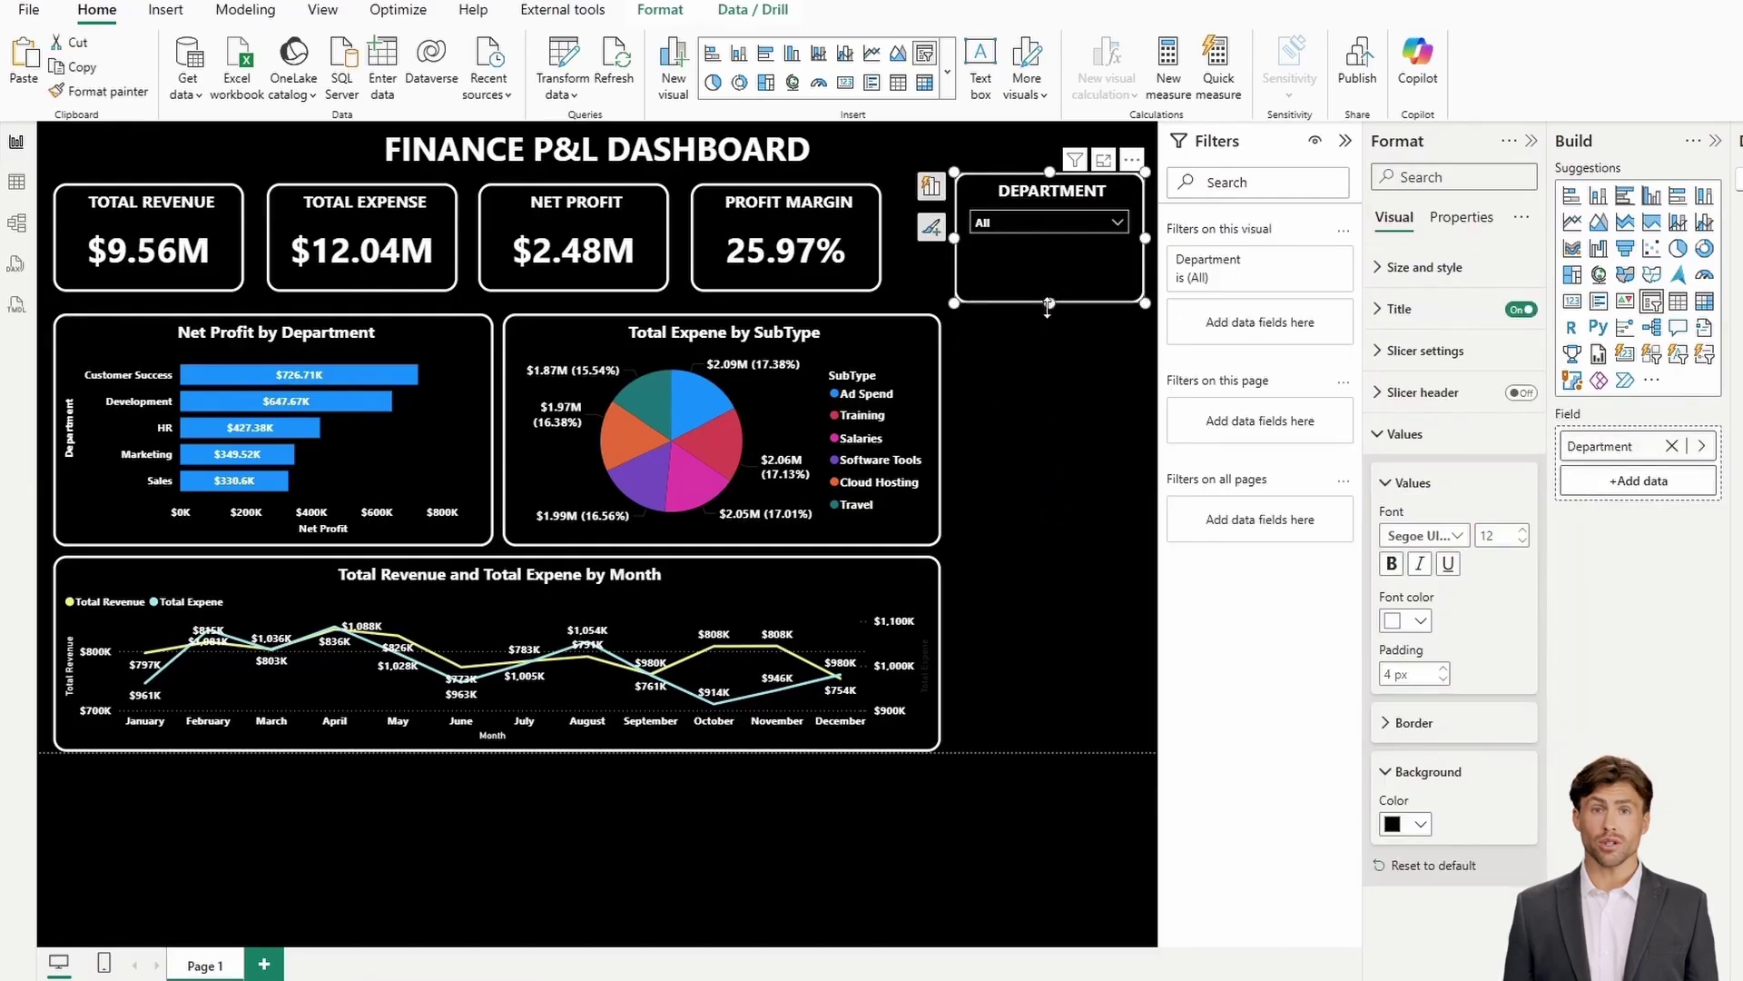
# Move the Department slicer beside the line chart and paste three copies of it
pyautogui.moveTo(1048, 307); pyautogui.dragTo(1066, 645)
pyautogui.hotkey('ctrl', 'c')
pyautogui.hotkey('ctrl', 'v')
pyautogui.hotkey('ctrl', 'v')
pyautogui.hotkey('ctrl', 'v')
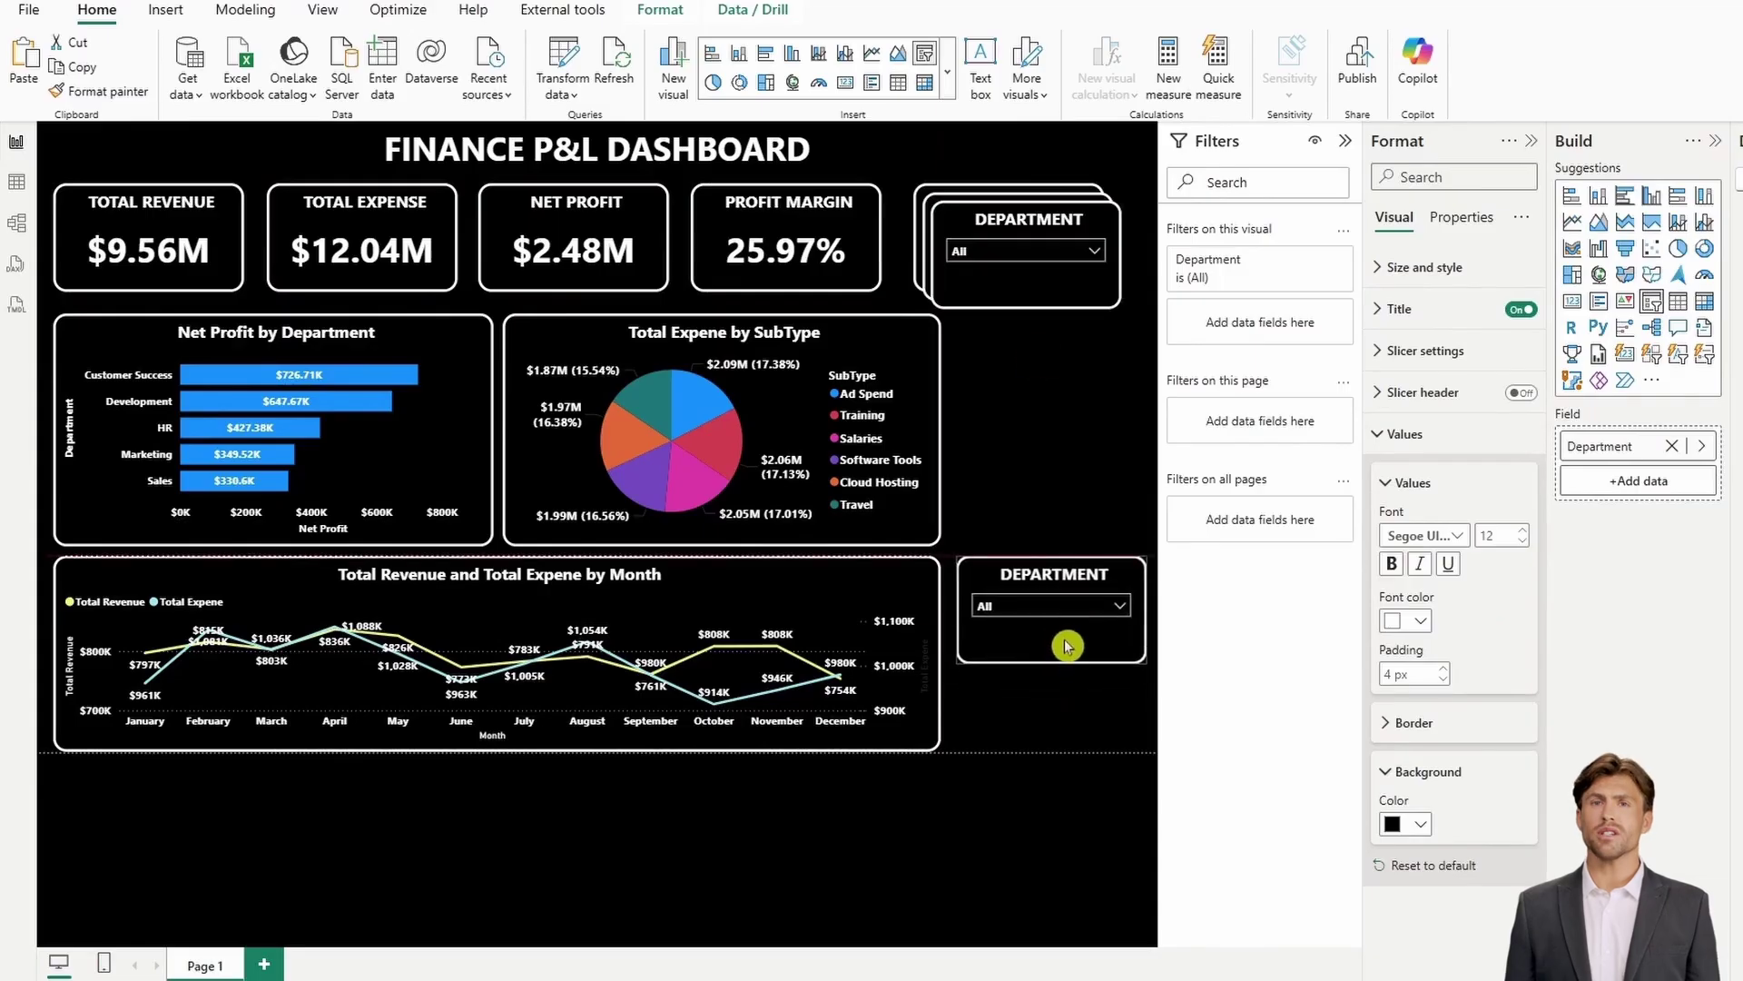
# Arrange the slicer copies in a column beside the pie and line charts, leaving one beside the KPI cards
pyautogui.moveTo(1051, 291); pyautogui.dragTo(1078, 506)
pyautogui.moveTo(1043, 288); pyautogui.dragTo(1088, 363)
pyautogui.moveTo(1059, 646); pyautogui.dragTo(1059, 673)
pyautogui.moveTo(1049, 512); pyautogui.dragTo(1049, 543)
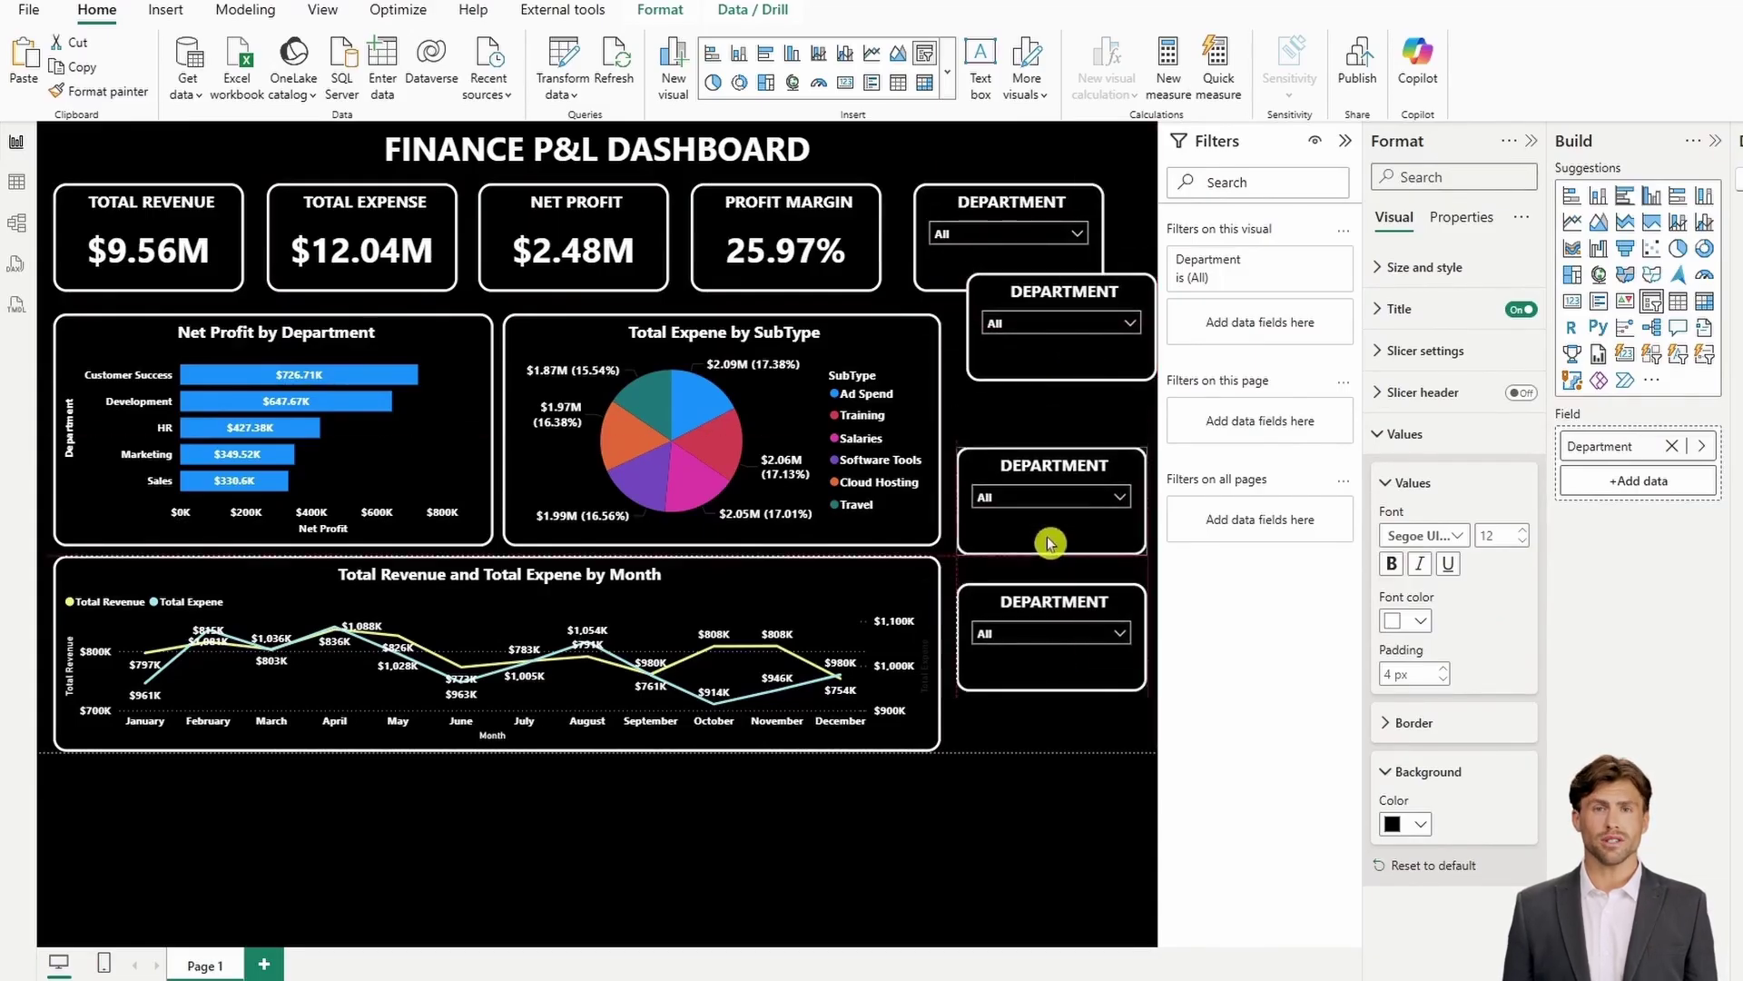
pyautogui.moveTo(1051, 365); pyautogui.dragTo(1039, 406)
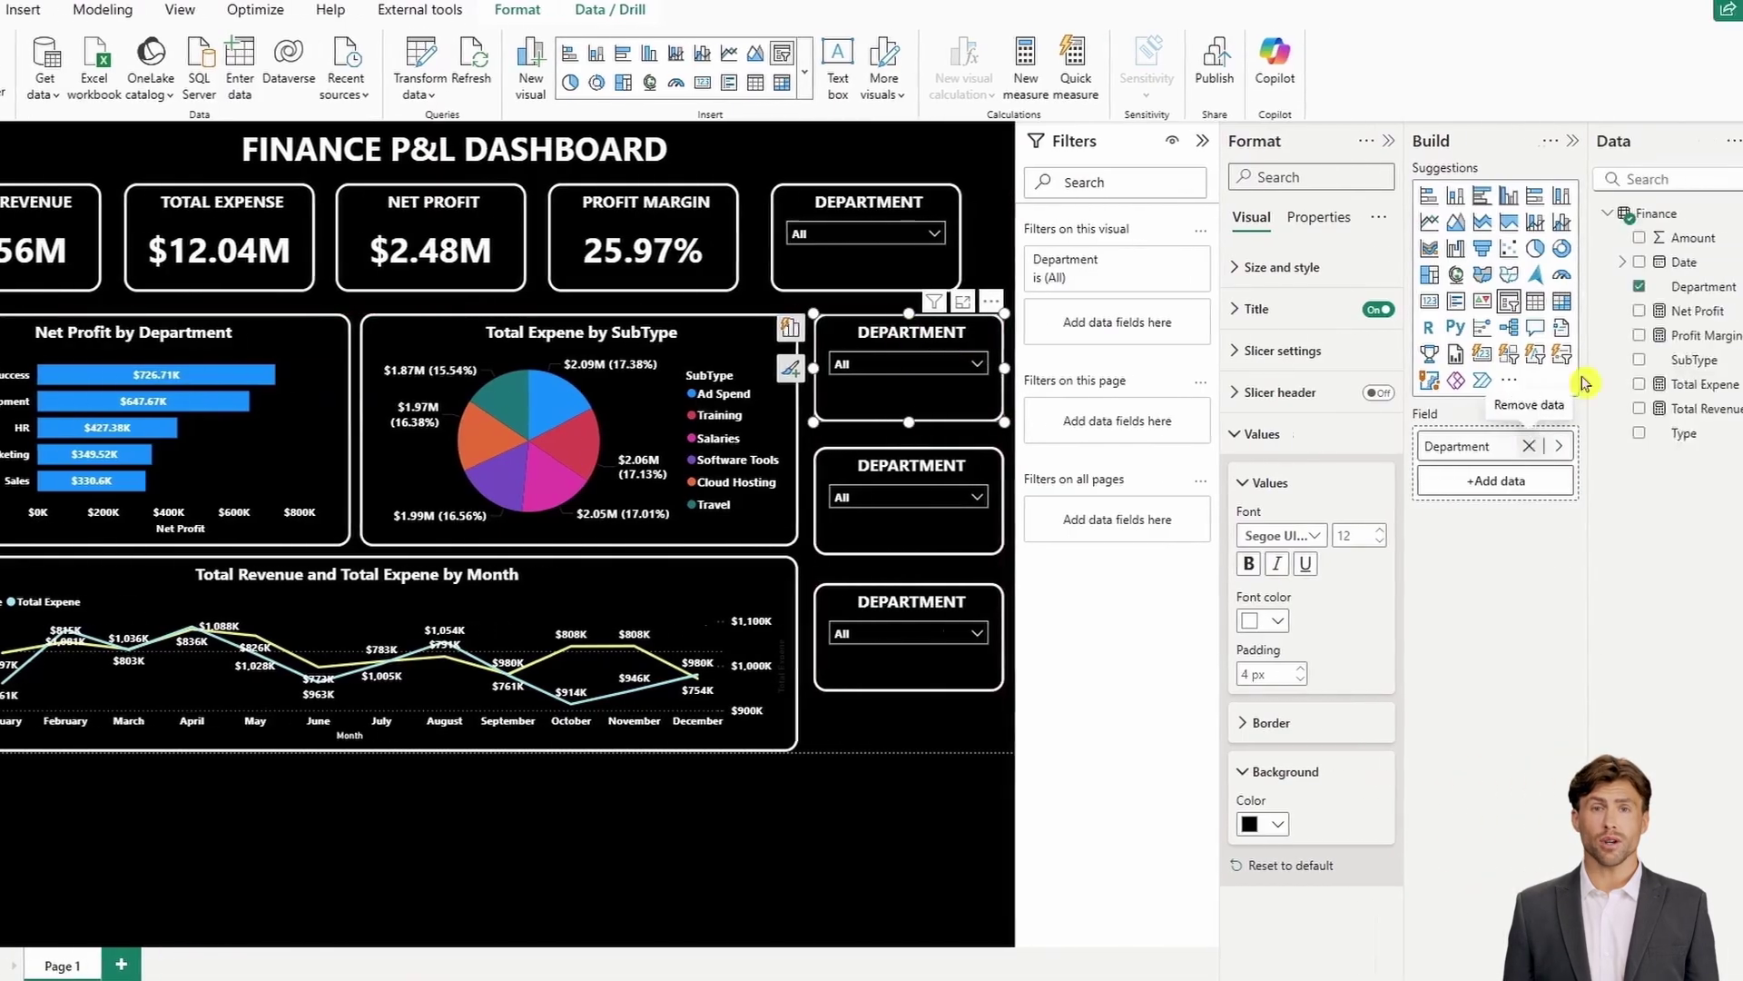
# Replace the Department field of the slicer beside the pie chart with the Date hierarchy, keeping only Month
pyautogui.click(1671, 446)
pyautogui.moveTo(1627, 262); pyautogui.dragTo(1416, 446)
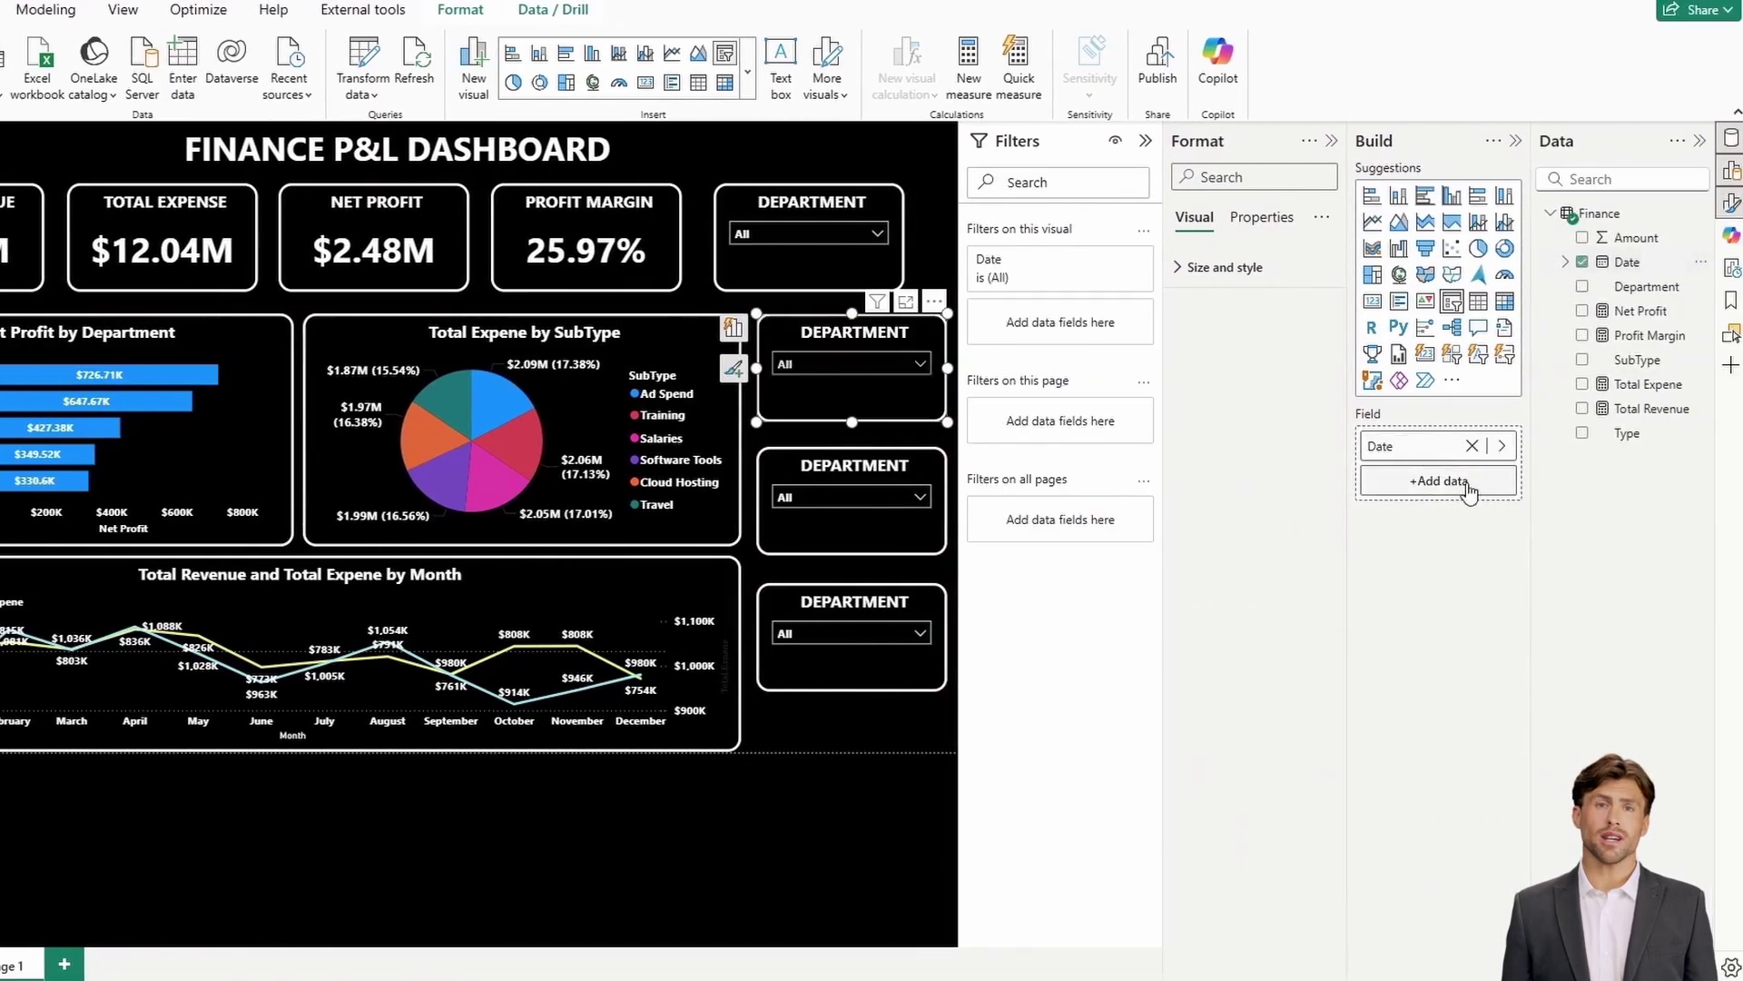
pyautogui.rightClick(1449, 451)
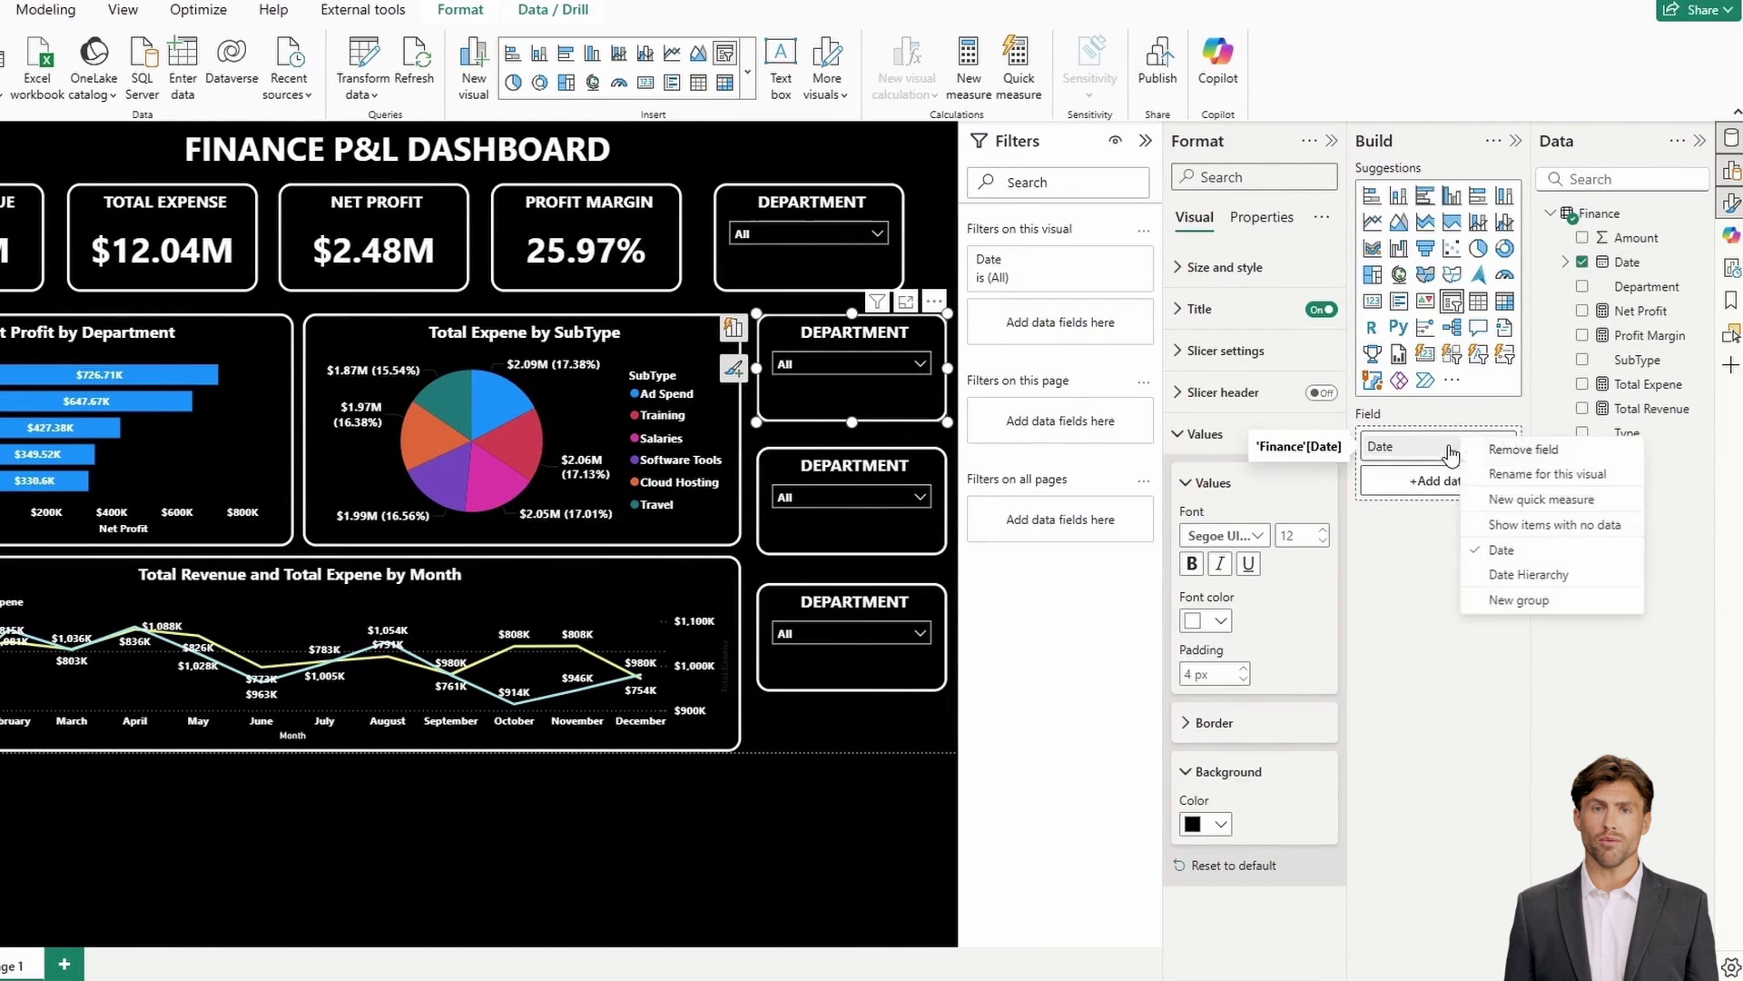
pyautogui.click(1512, 574)
pyautogui.click(1472, 542)
pyautogui.click(1472, 495)
pyautogui.click(1472, 470)
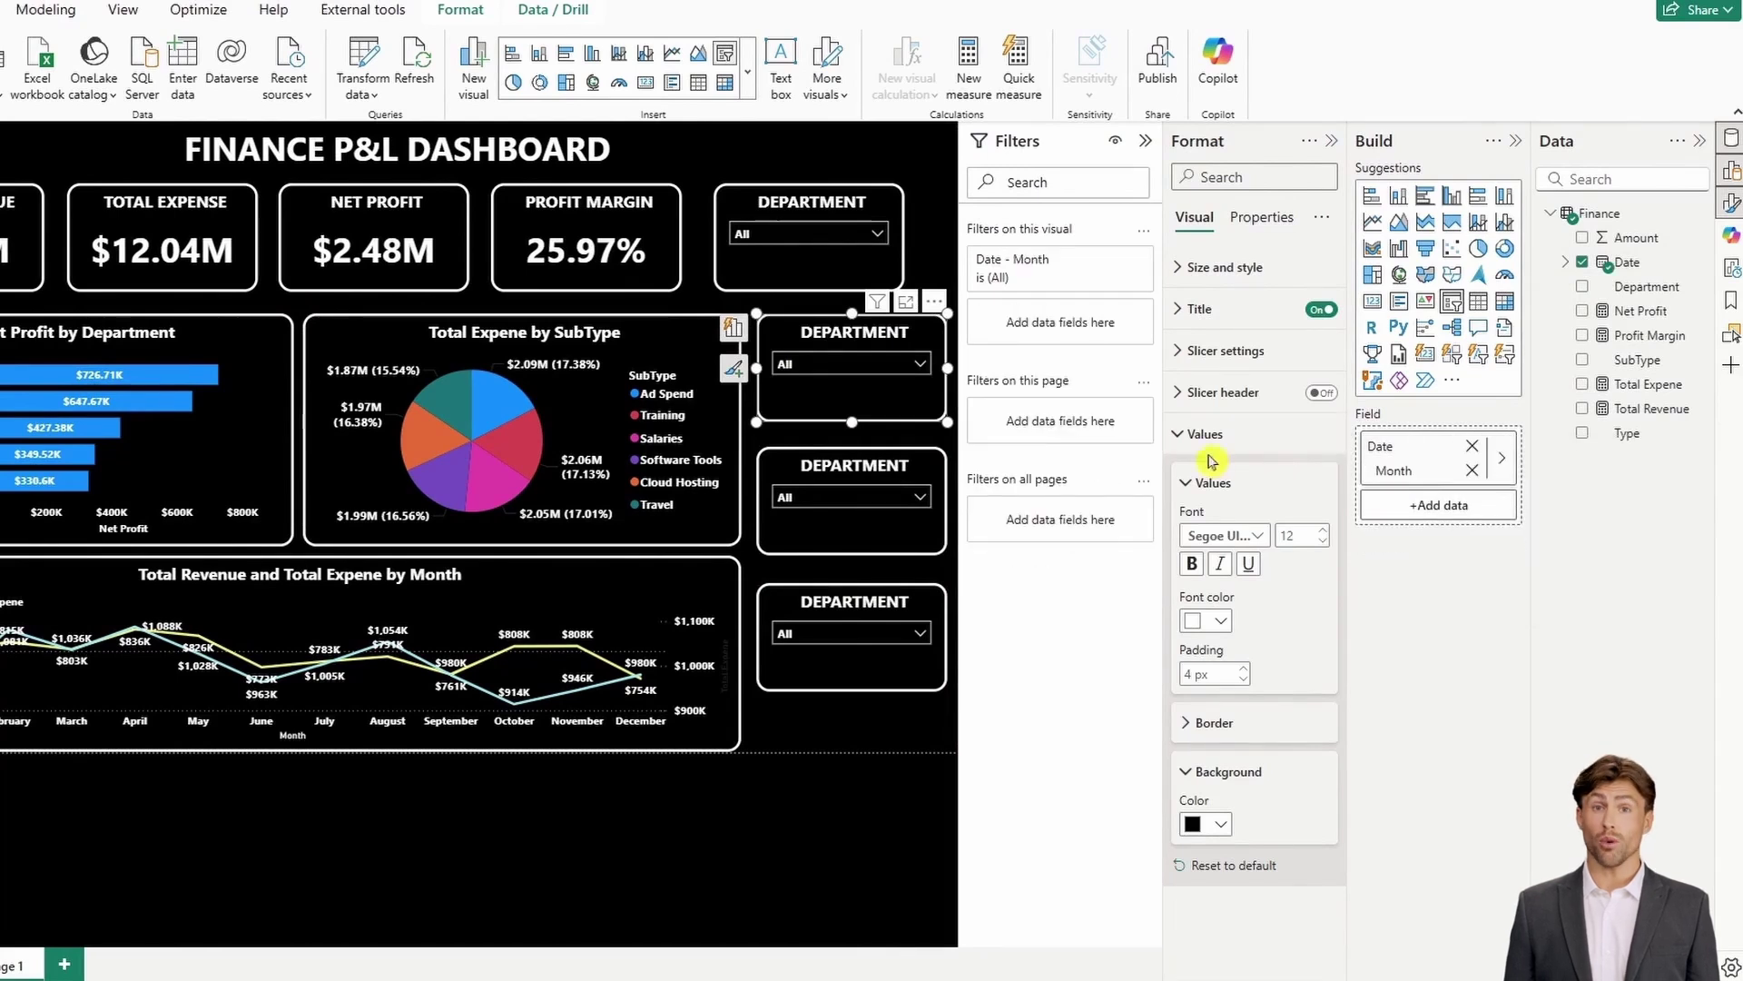
# Change the title text of the month slicer to MONTH
pyautogui.click(1205, 433)
pyautogui.click(1199, 309)
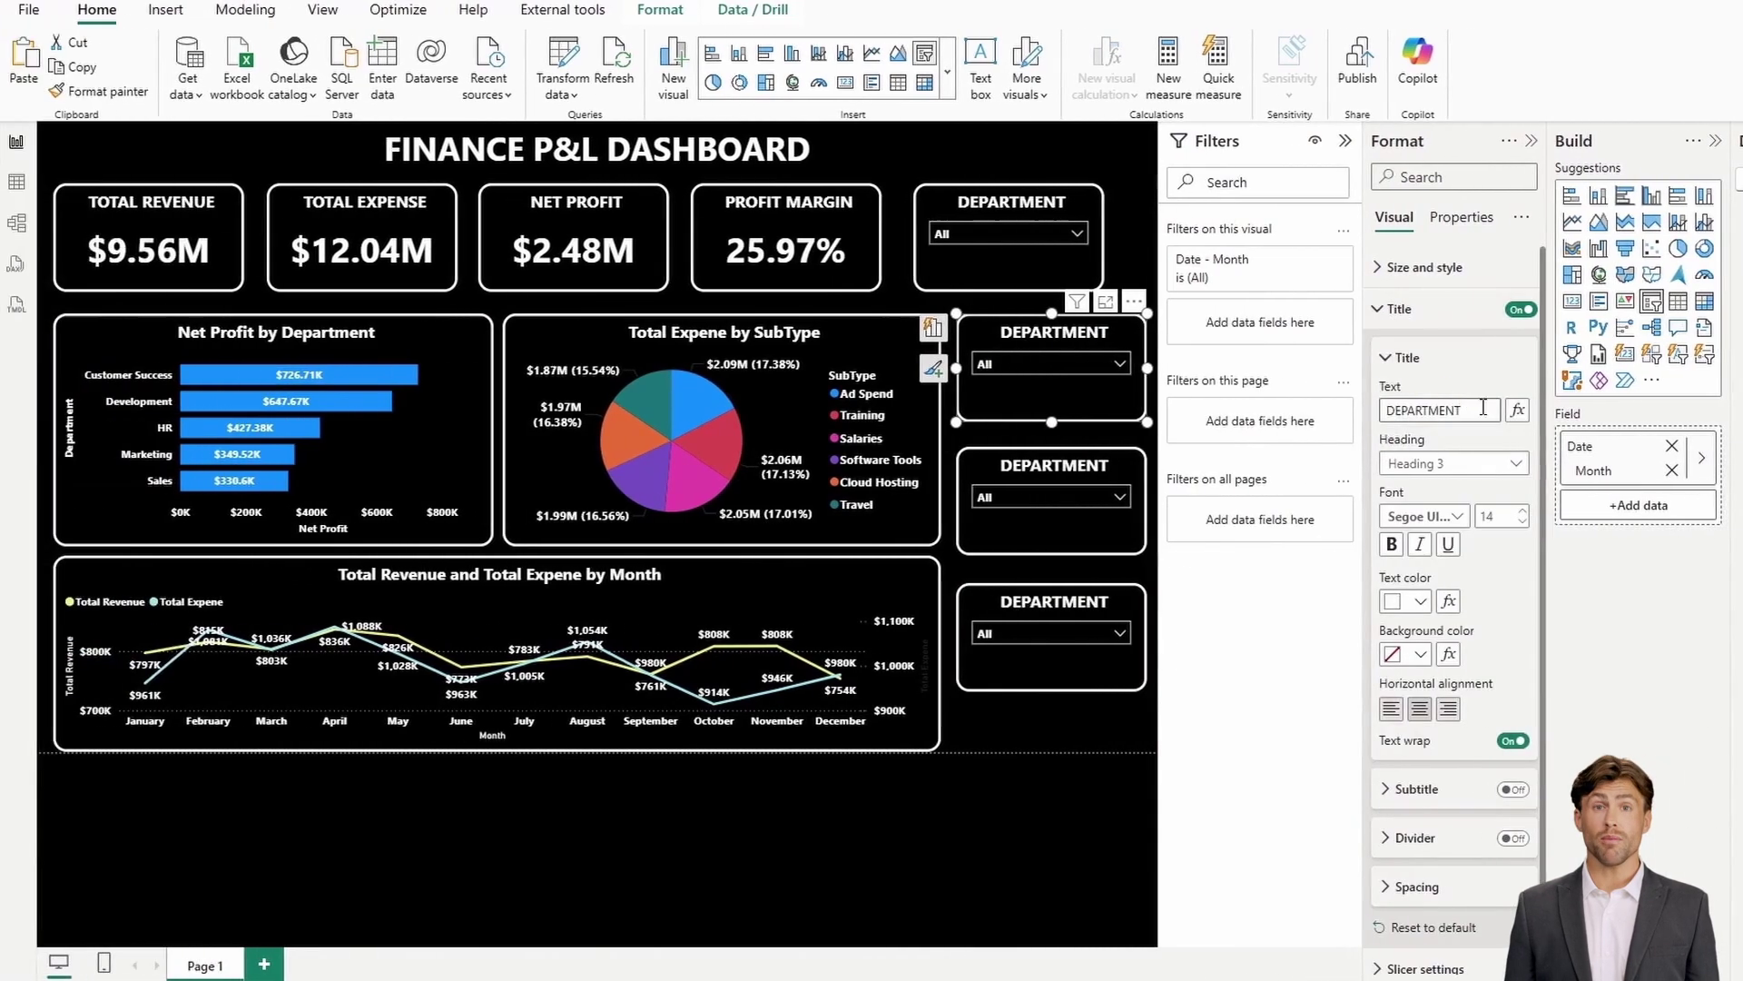
pyautogui.moveTo(1484, 408); pyautogui.dragTo(1286, 414)
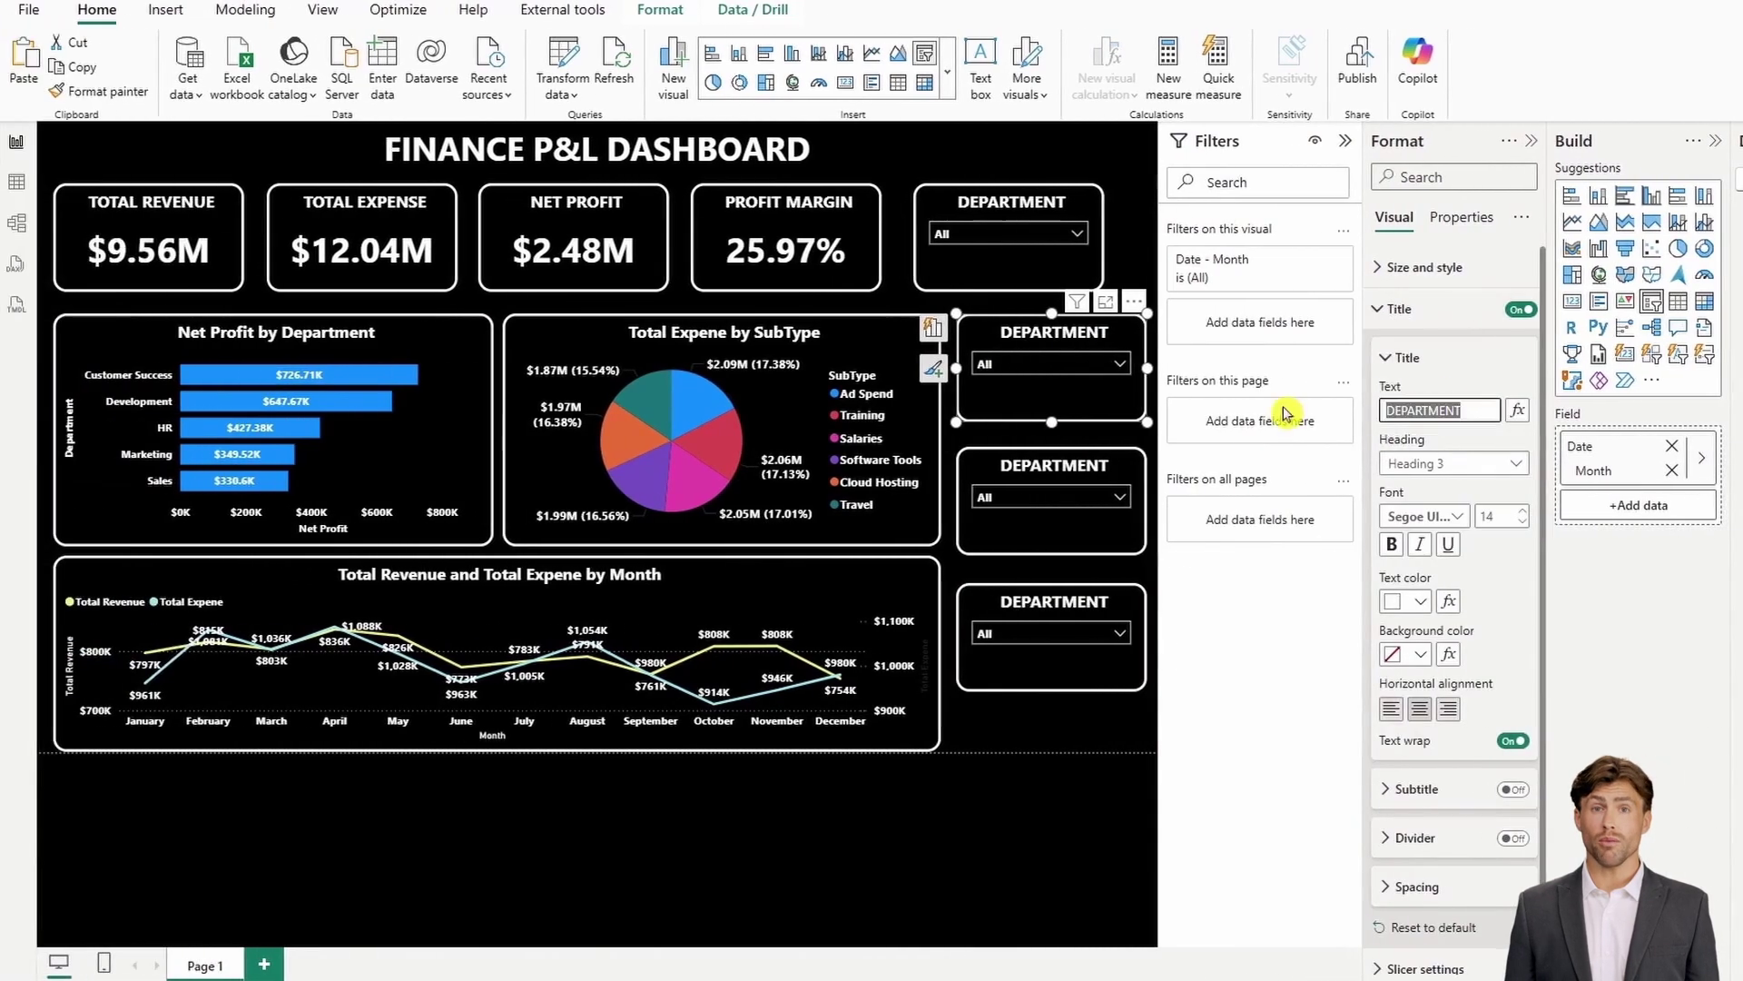
pyautogui.write('MONTH')
# Replace Department with the Type field in the slicer below MONTH and title it TYPE
pyautogui.click(1124, 546)
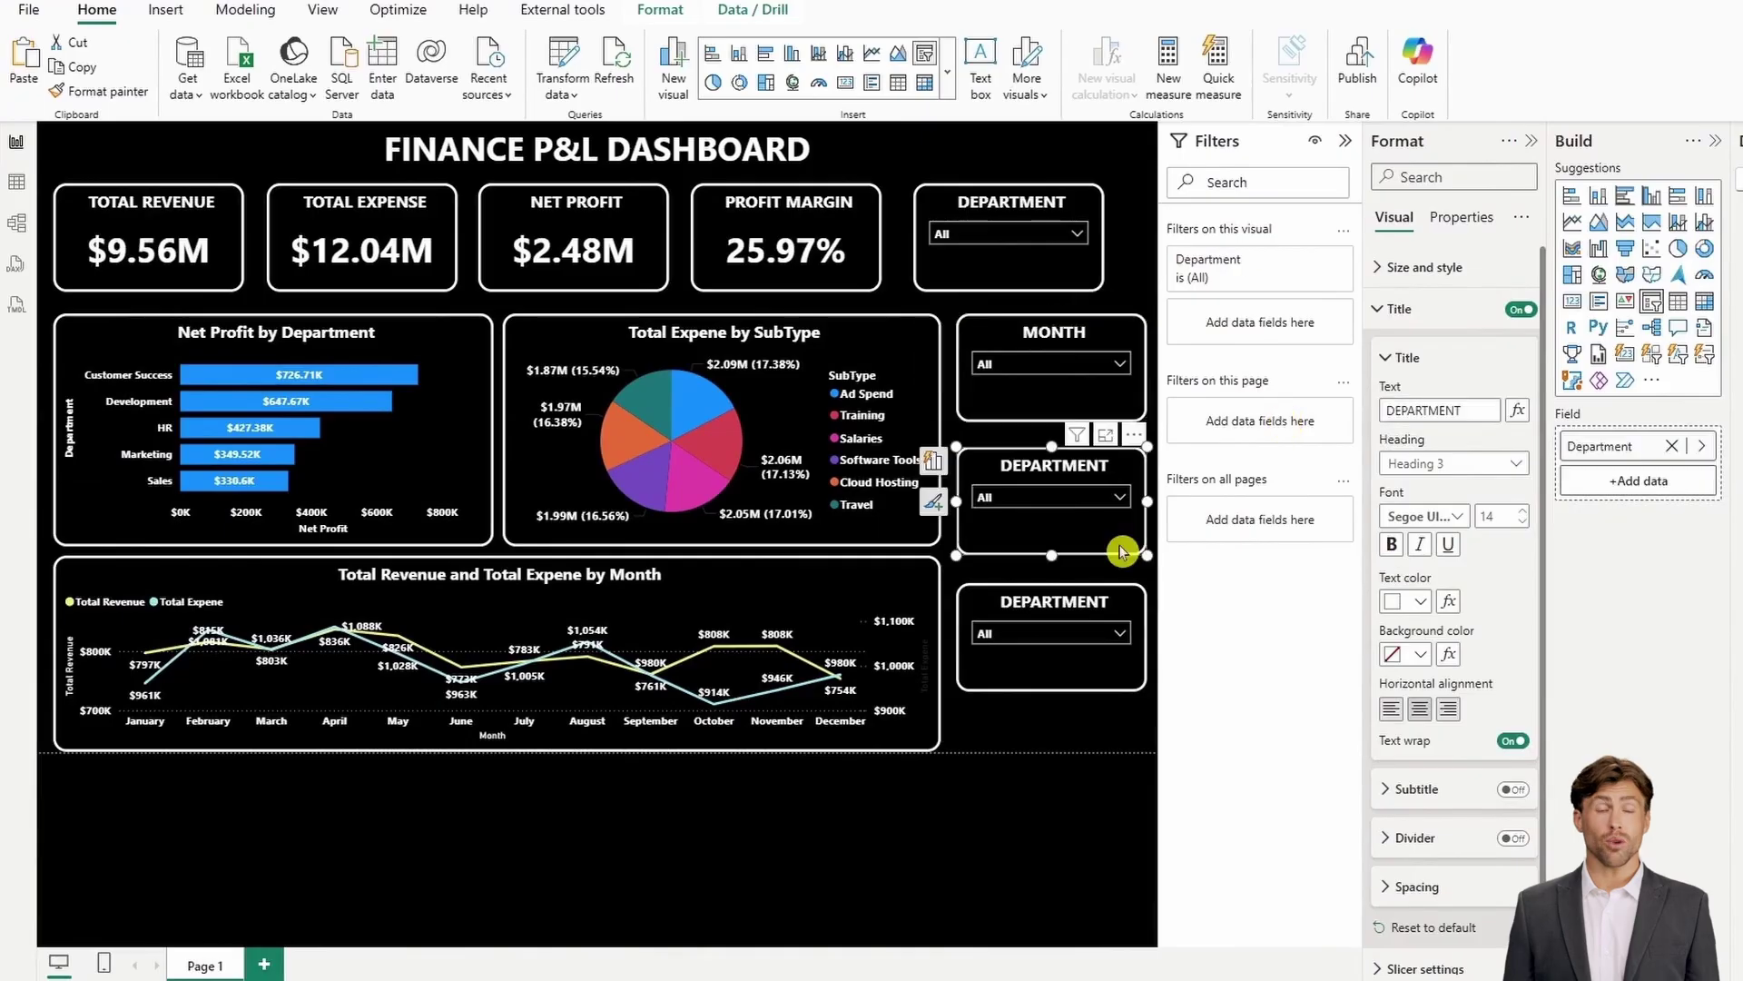
pyautogui.click(1672, 447)
pyautogui.click(1639, 446)
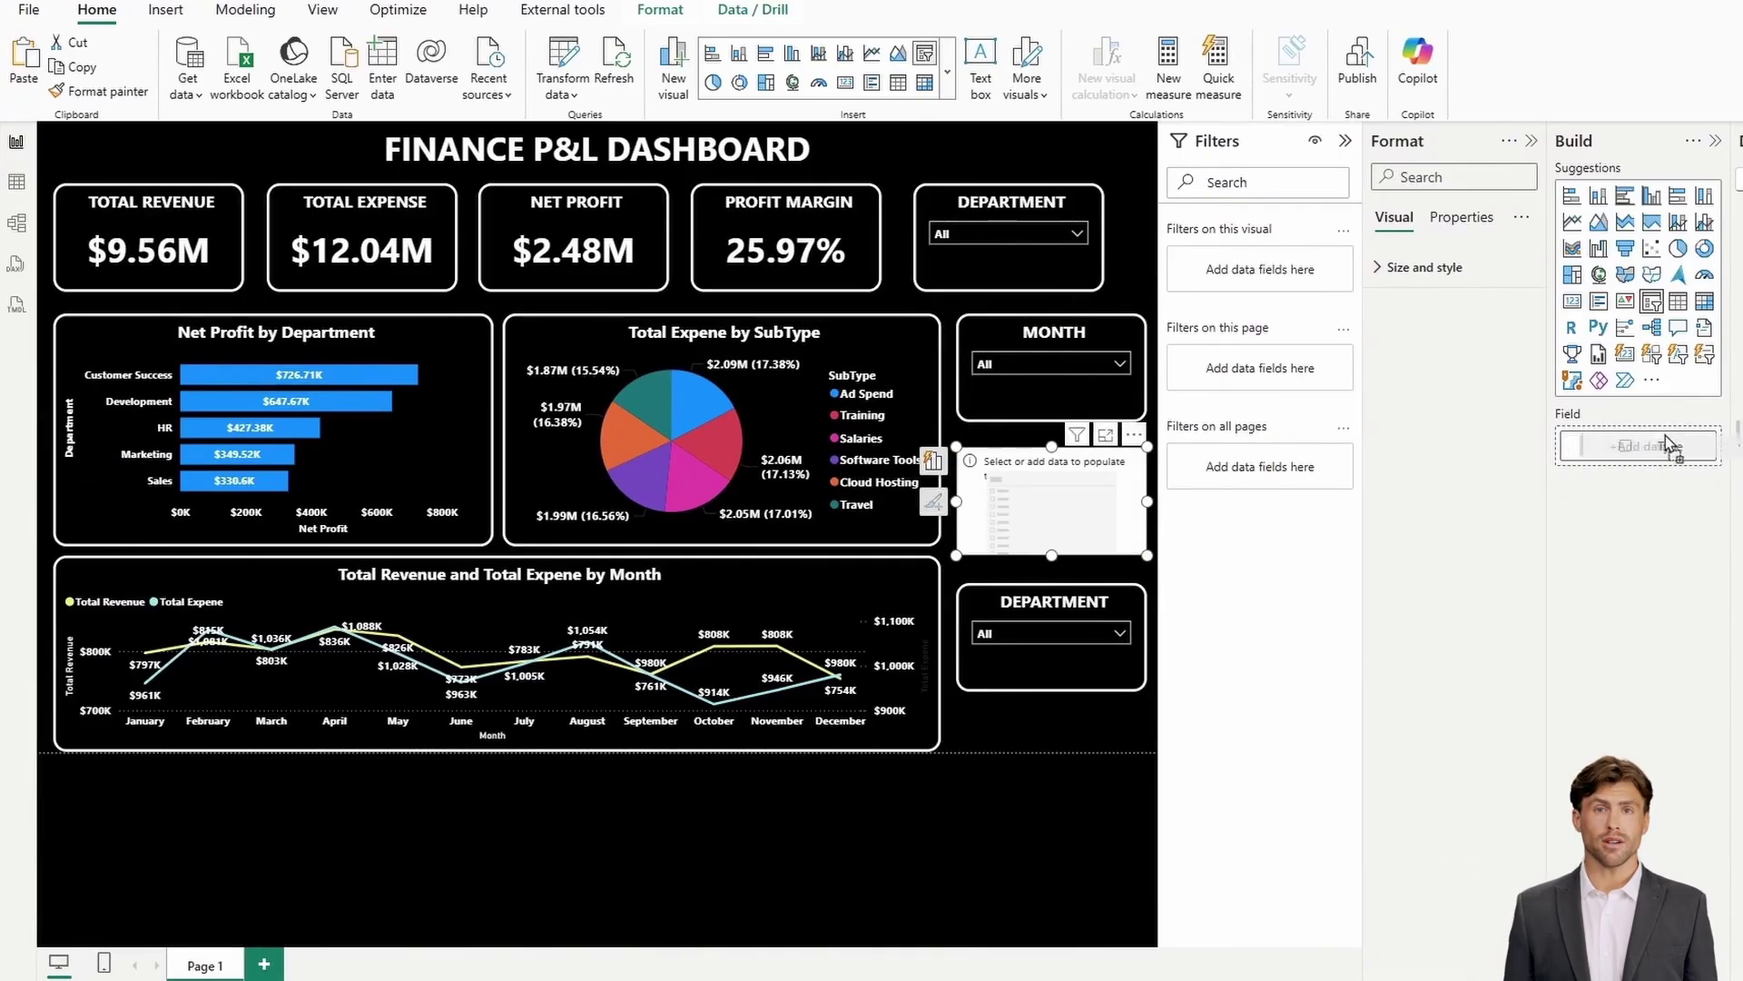
pyautogui.moveTo(1489, 411); pyautogui.dragTo(1380, 413)
pyautogui.write('TYPE')
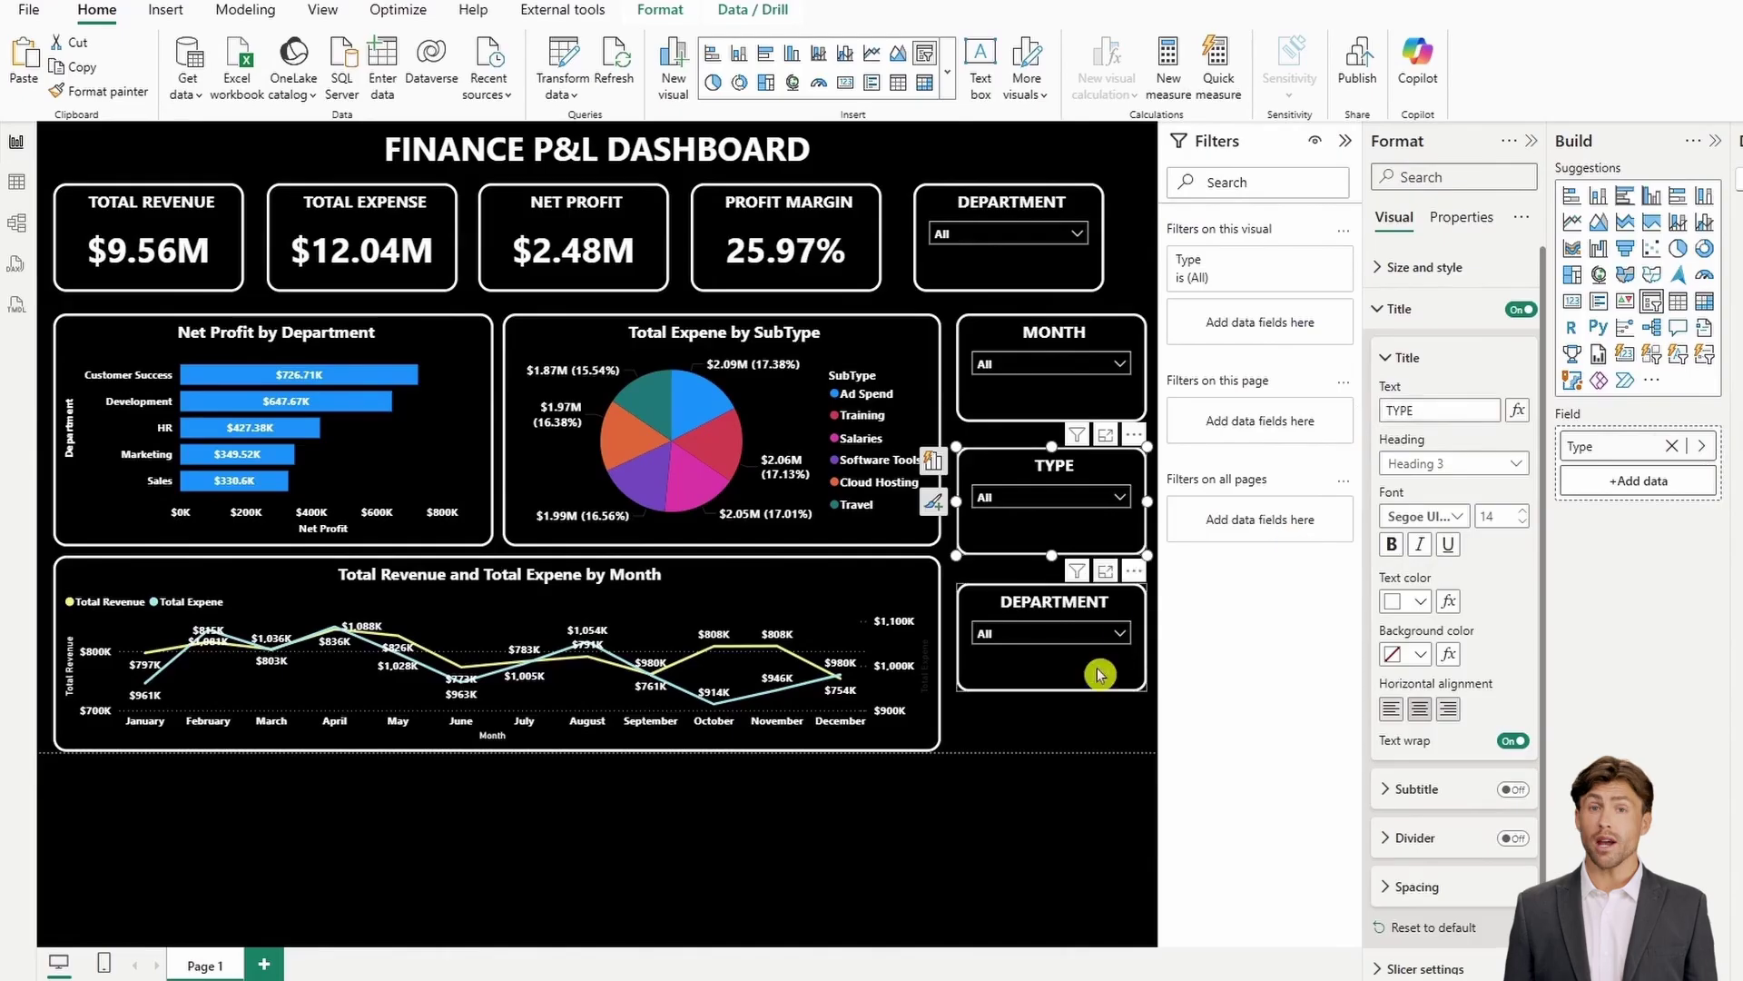
# Replace Department with the SubType field in the lowest slicer and title it SUB TYPE
pyautogui.click(1119, 633)
pyautogui.moveTo(1619, 354); pyautogui.dragTo(1444, 444)
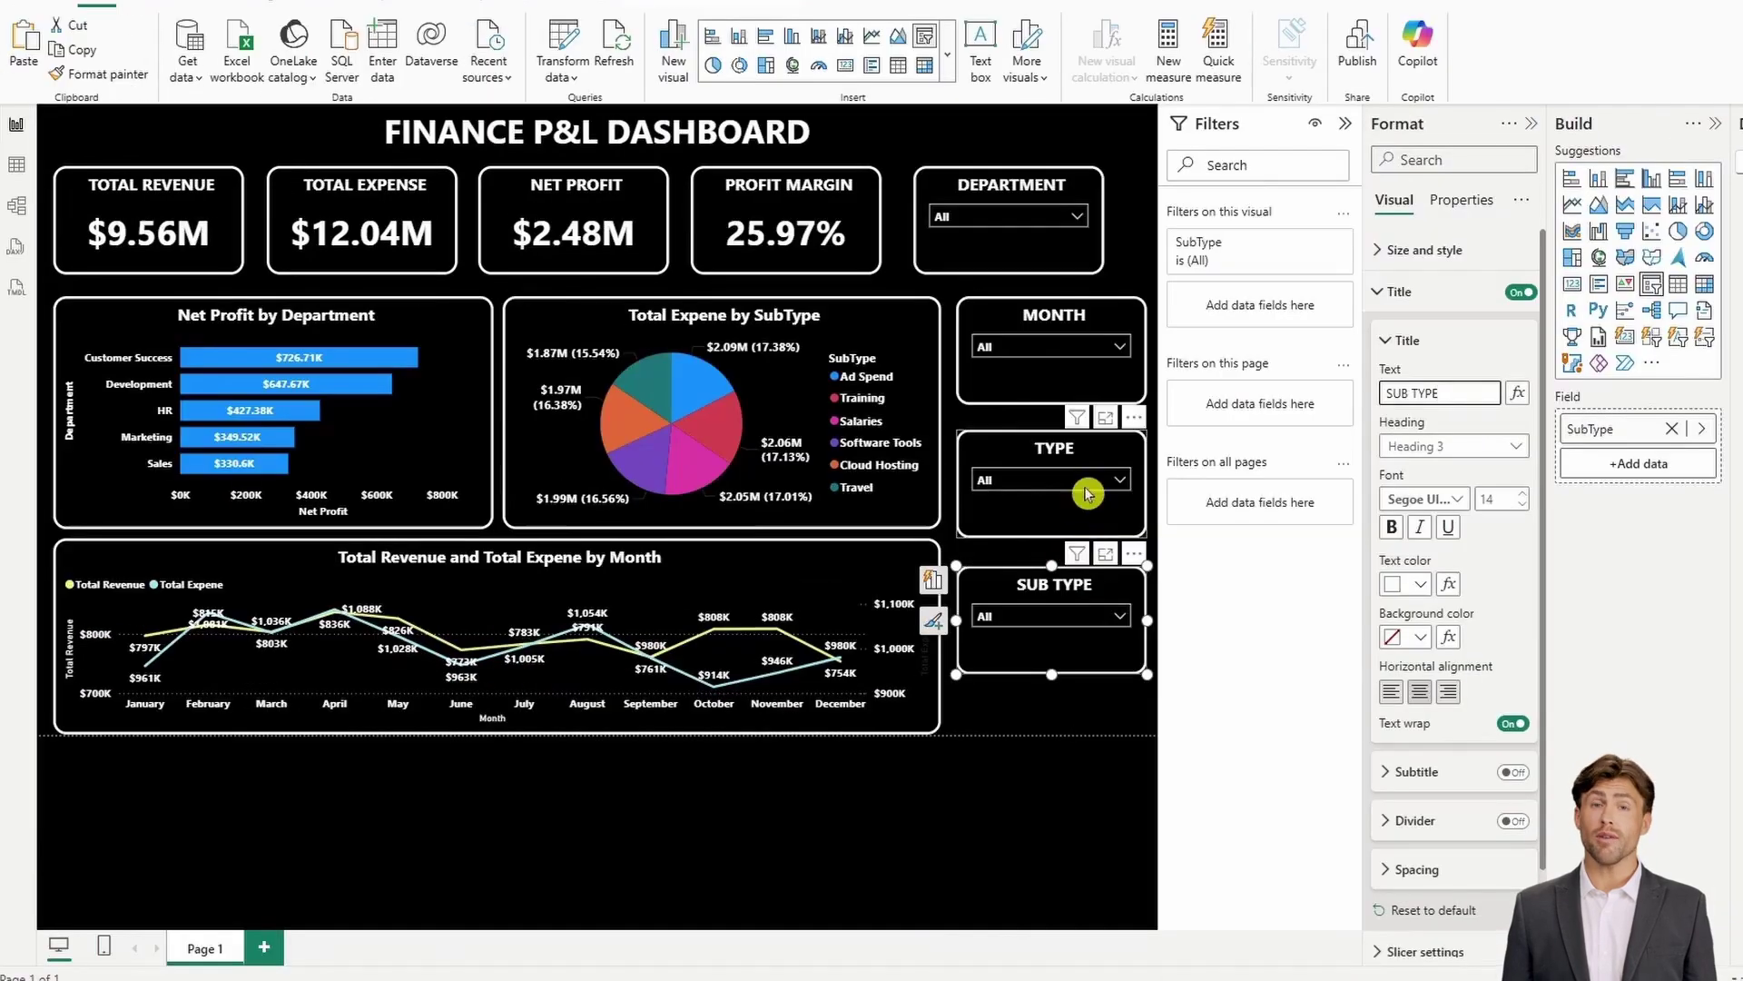
# Test the Type slicer with Revenue and the Department slicer with Development, clearing each selection
pyautogui.click(1087, 493)
pyautogui.click(1021, 326)
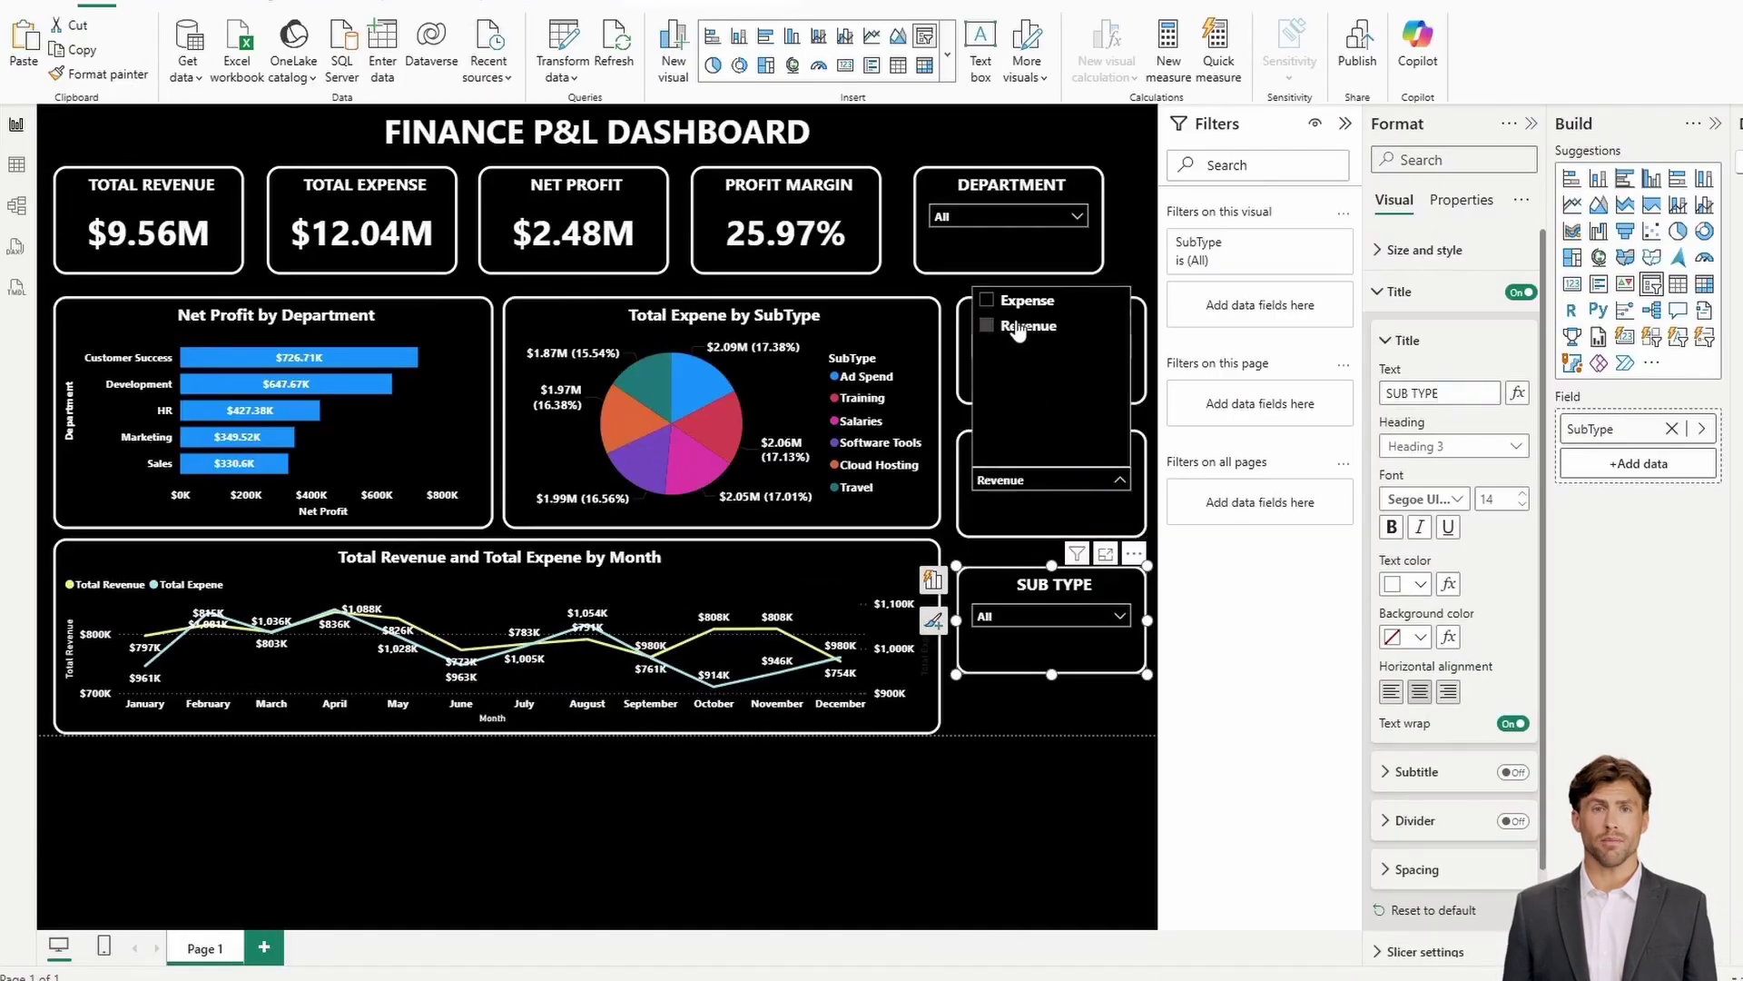
pyautogui.click(1022, 328)
pyautogui.click(1008, 216)
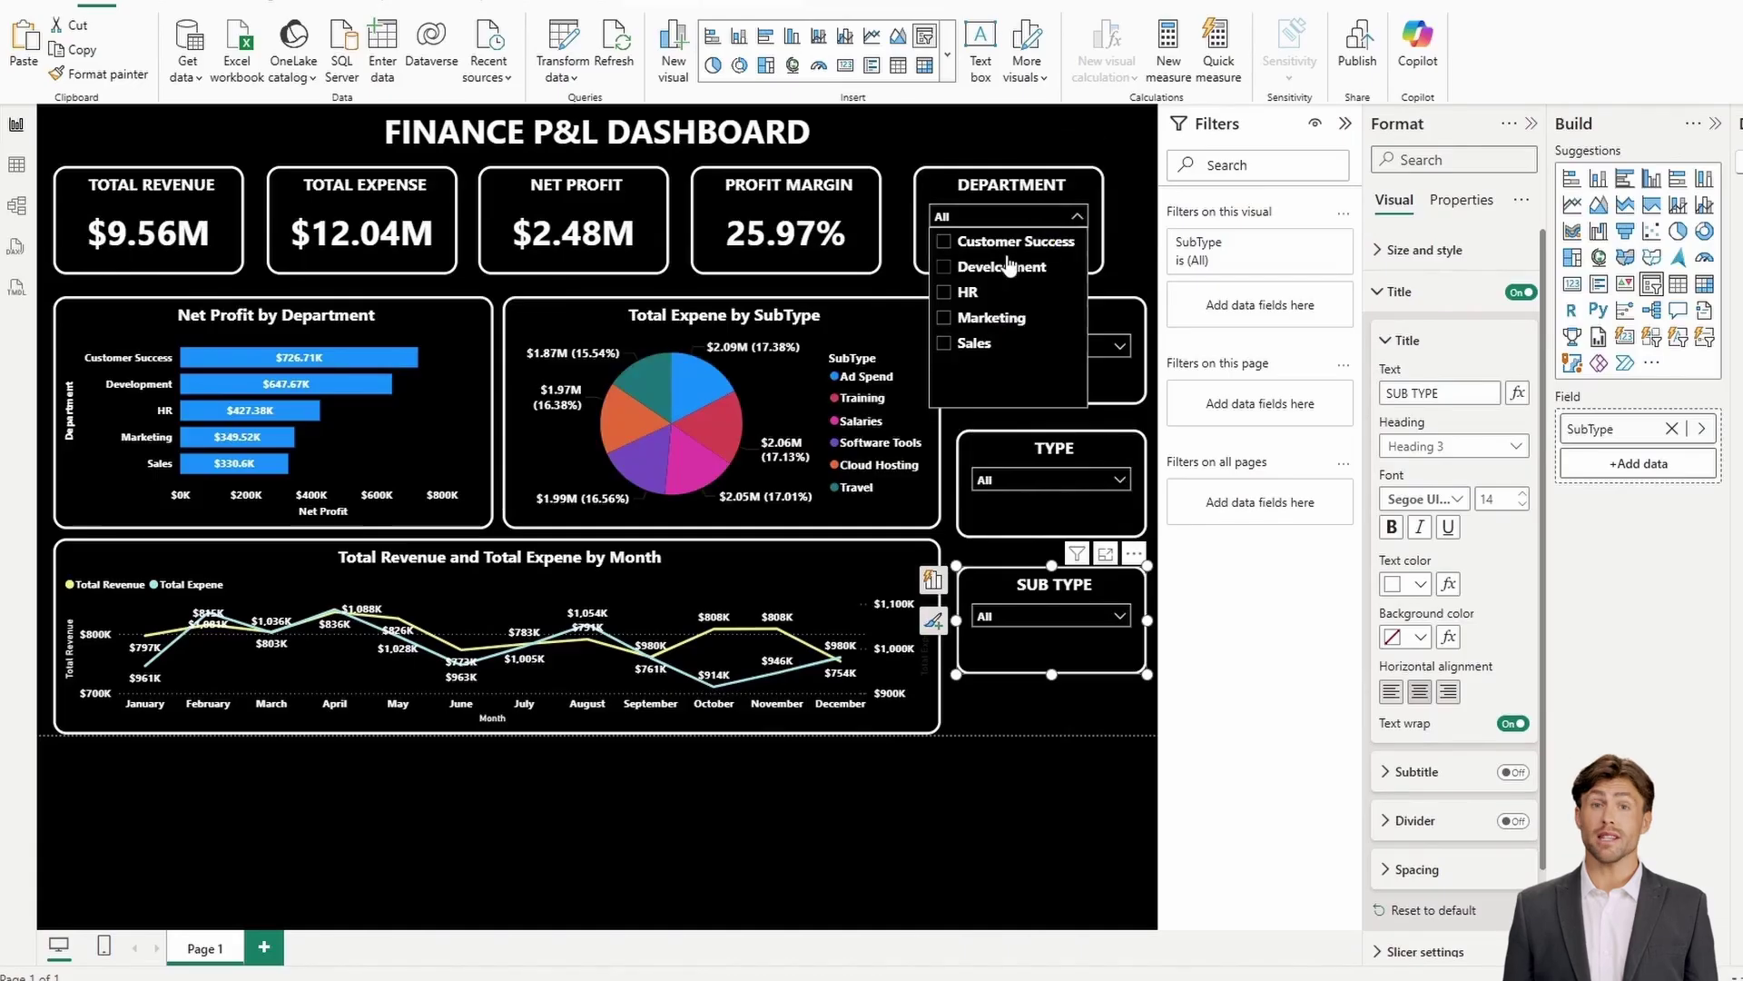
pyautogui.click(1003, 266)
pyautogui.click(1003, 266)
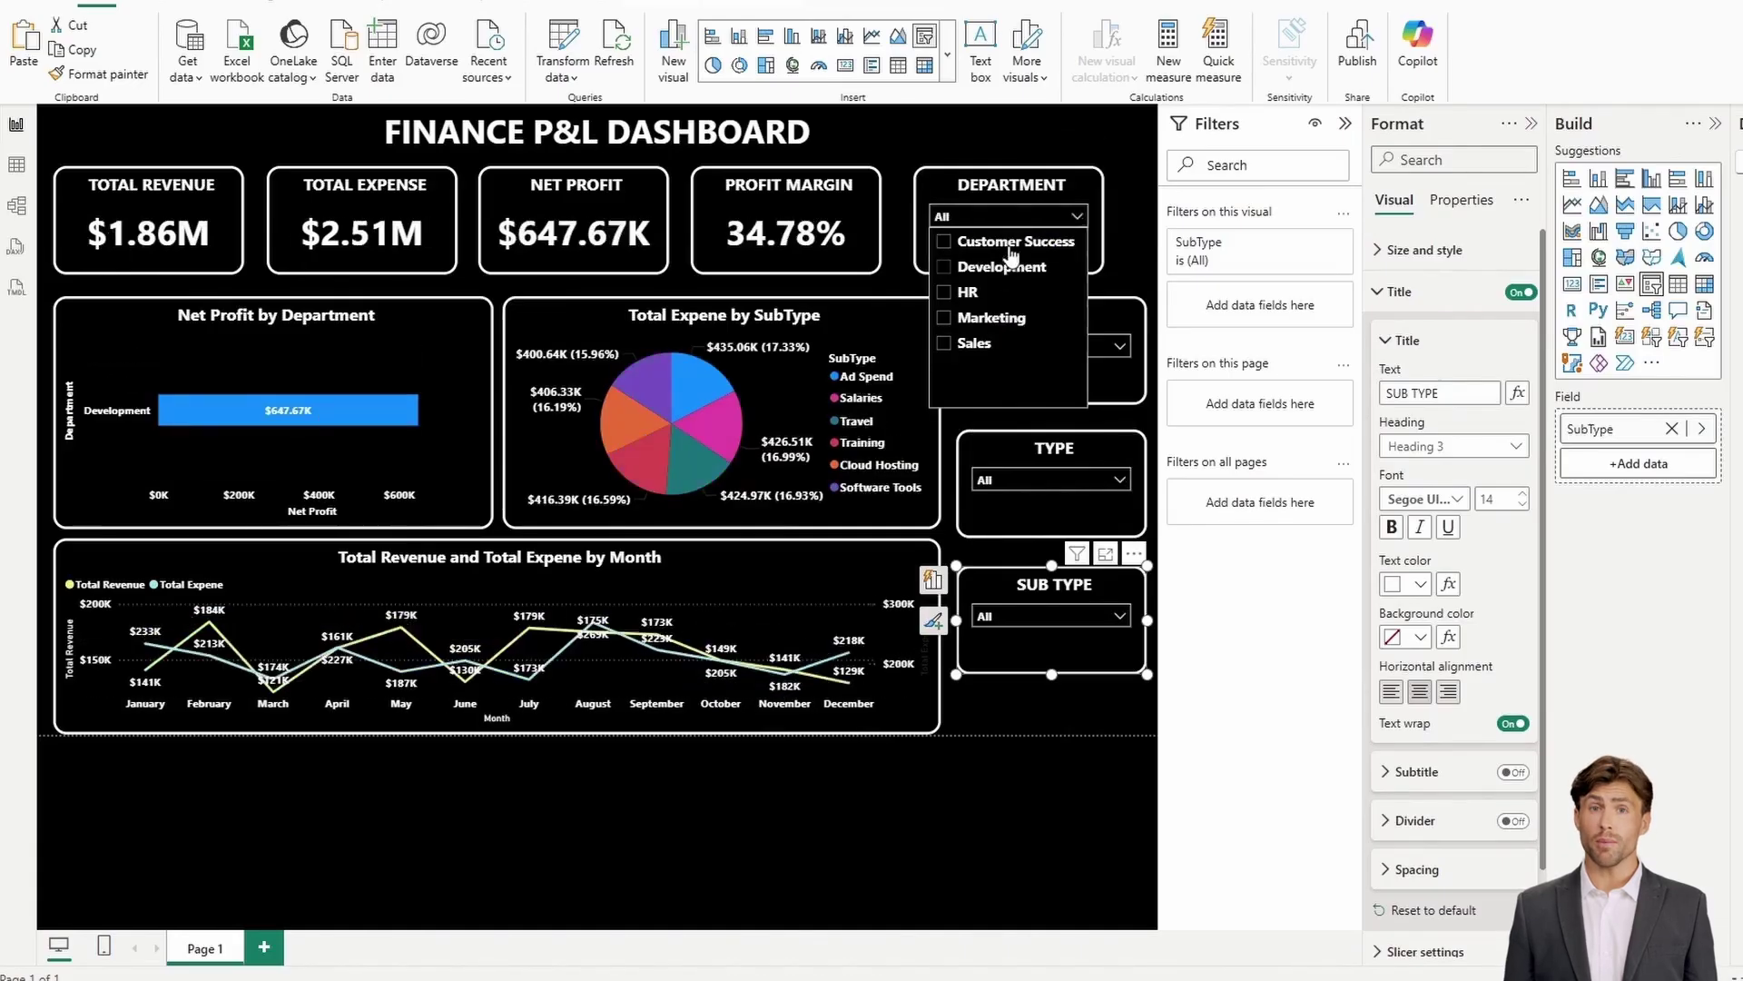
pyautogui.click(992, 318)
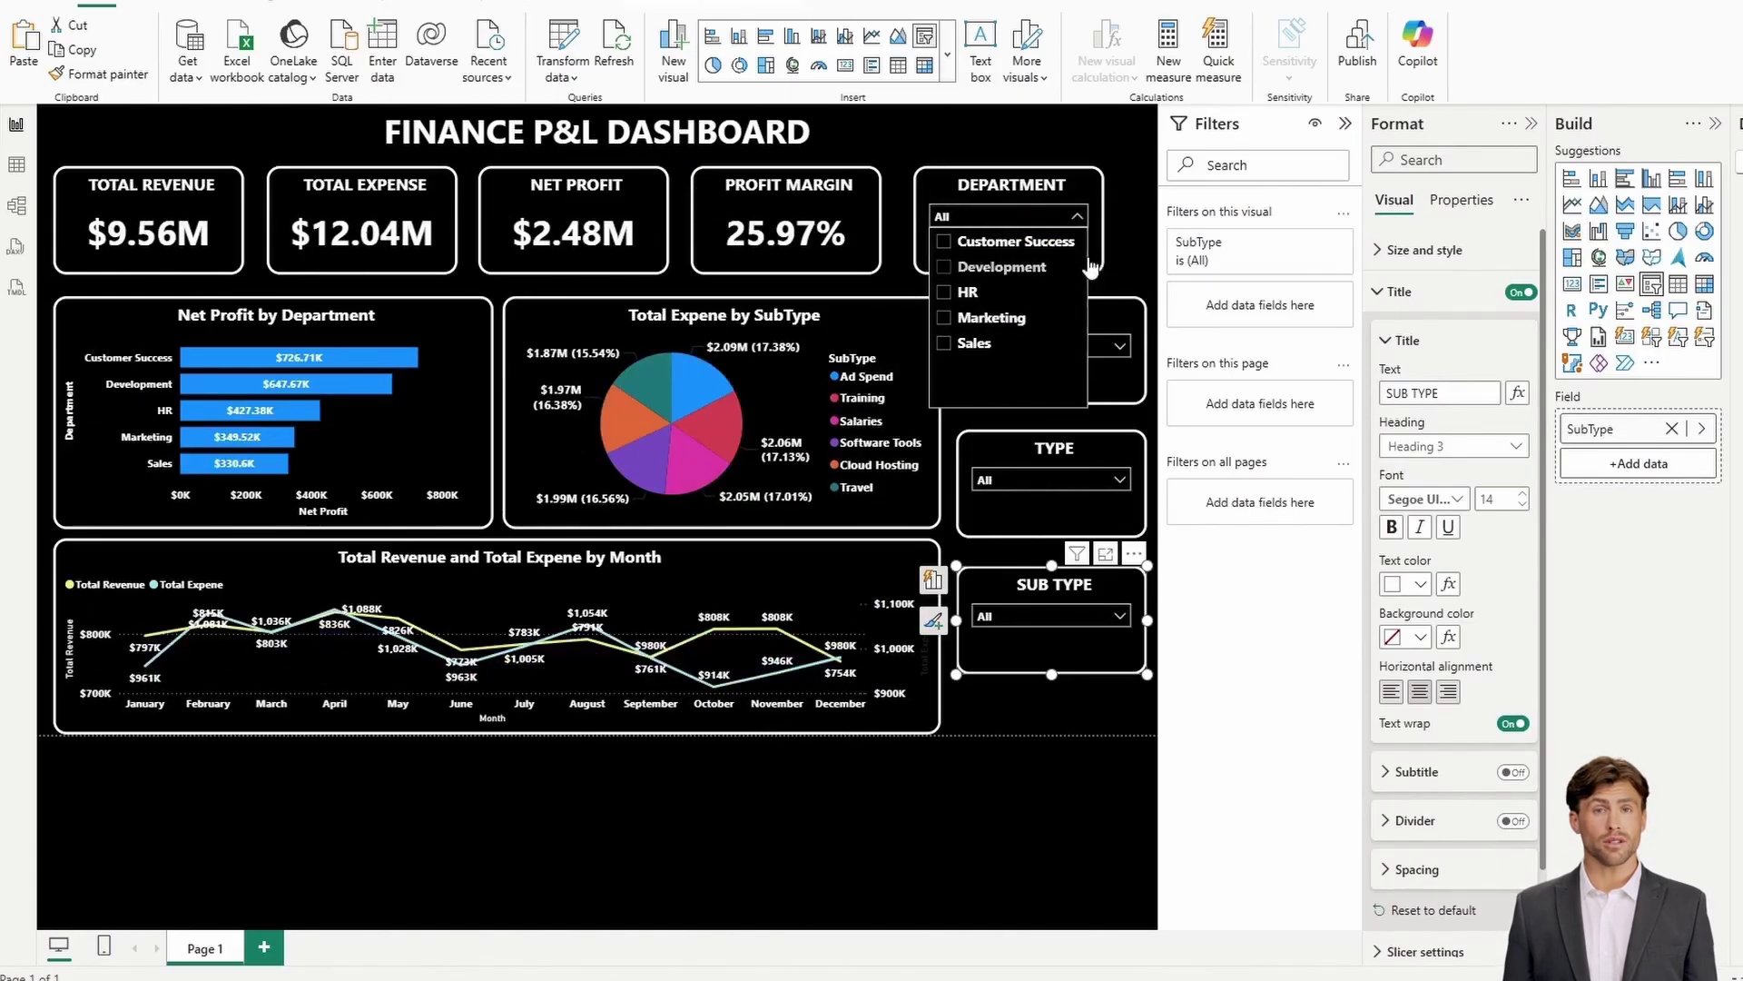
pyautogui.click(1135, 232)
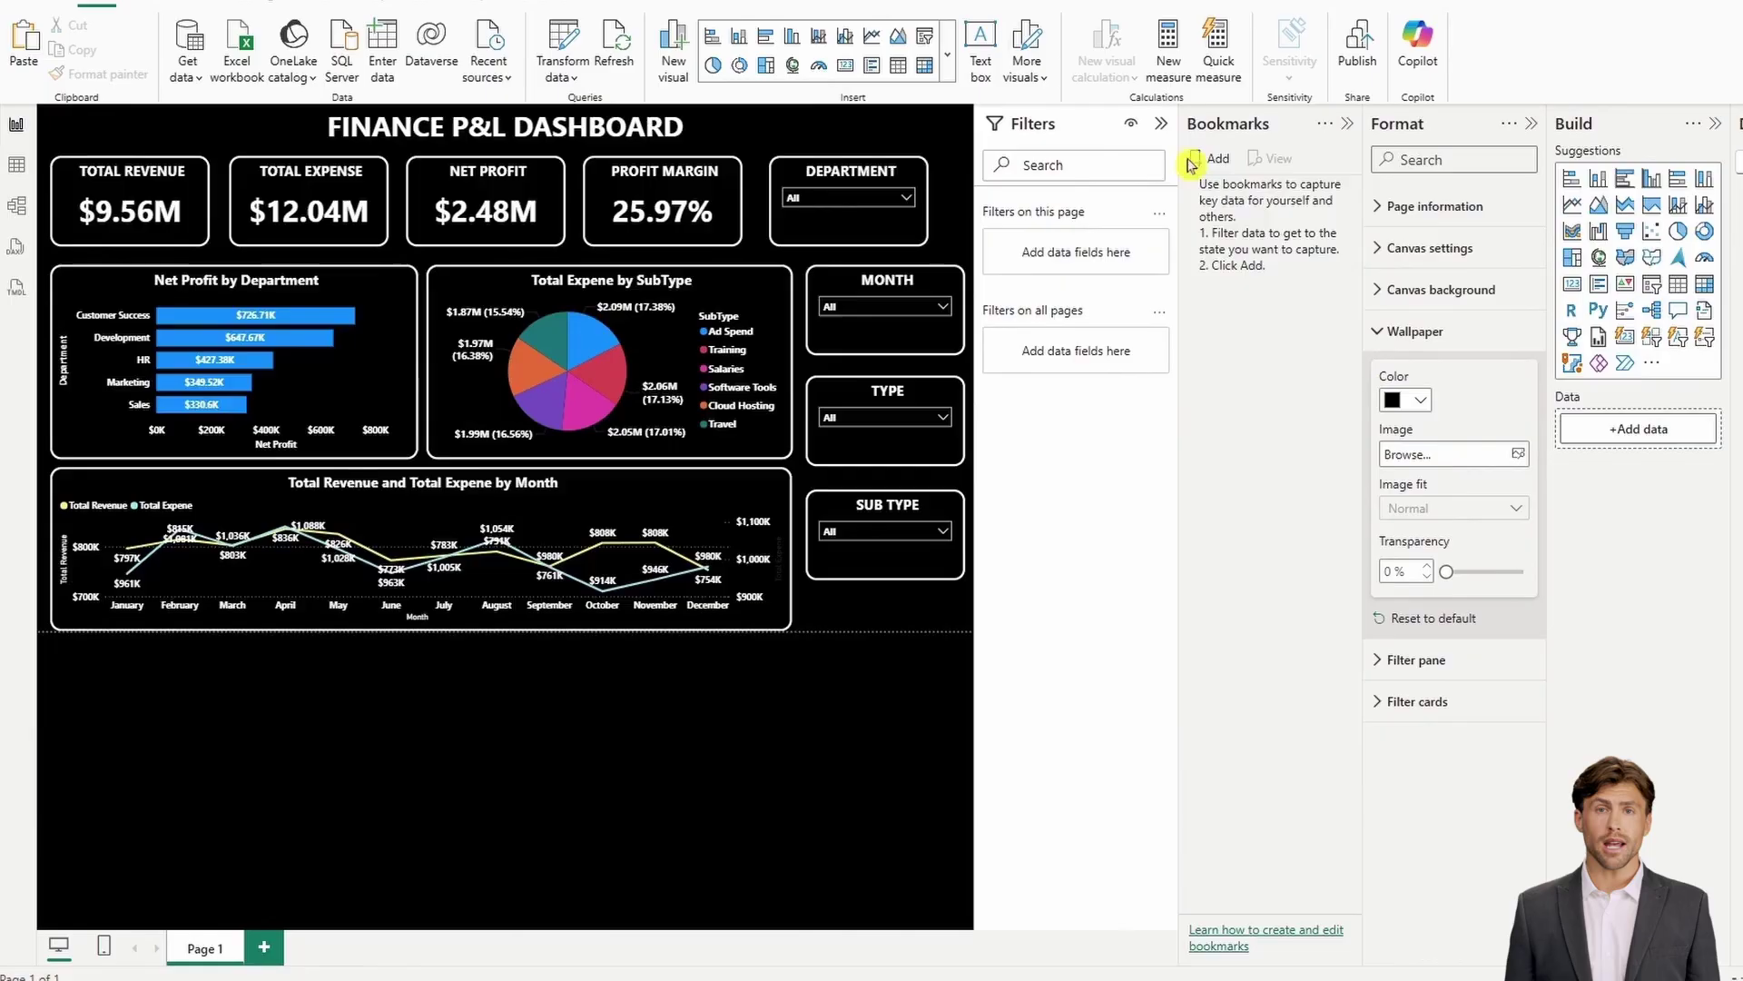
# Add a bookmark of the unfiltered page and rename it RESET
pyautogui.click(1208, 158)
pyautogui.click(1344, 187)
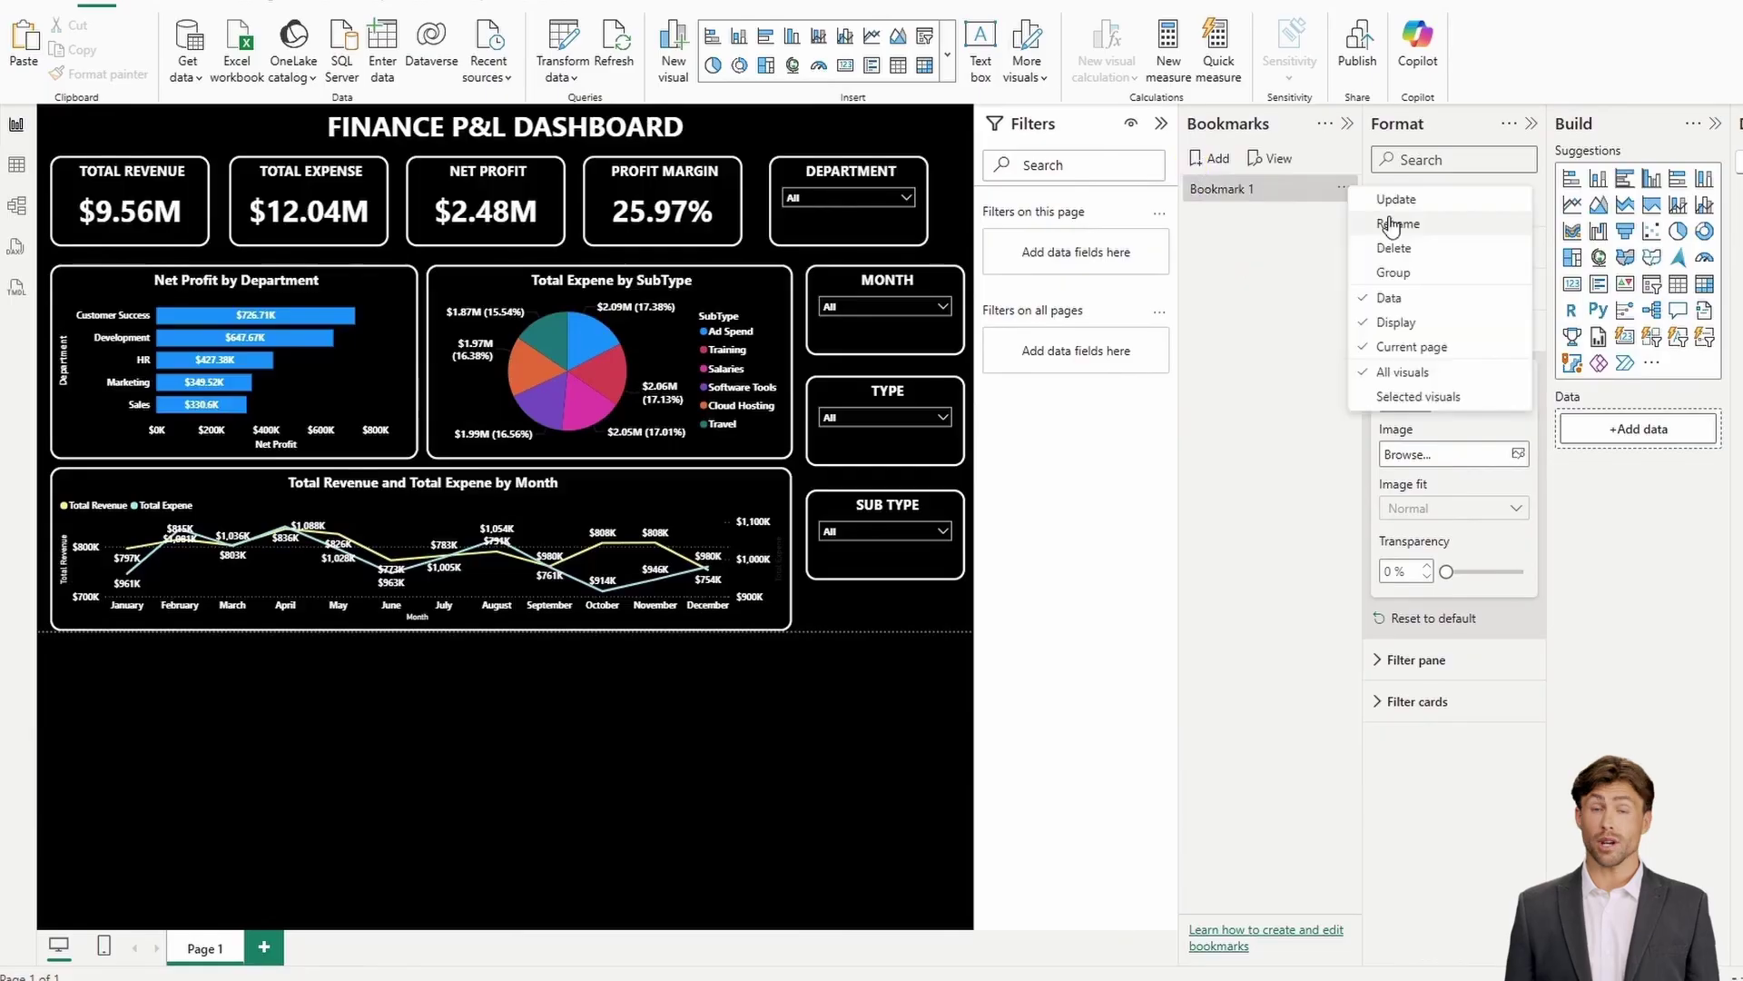
pyautogui.click(1376, 218)
pyautogui.write('RESET')
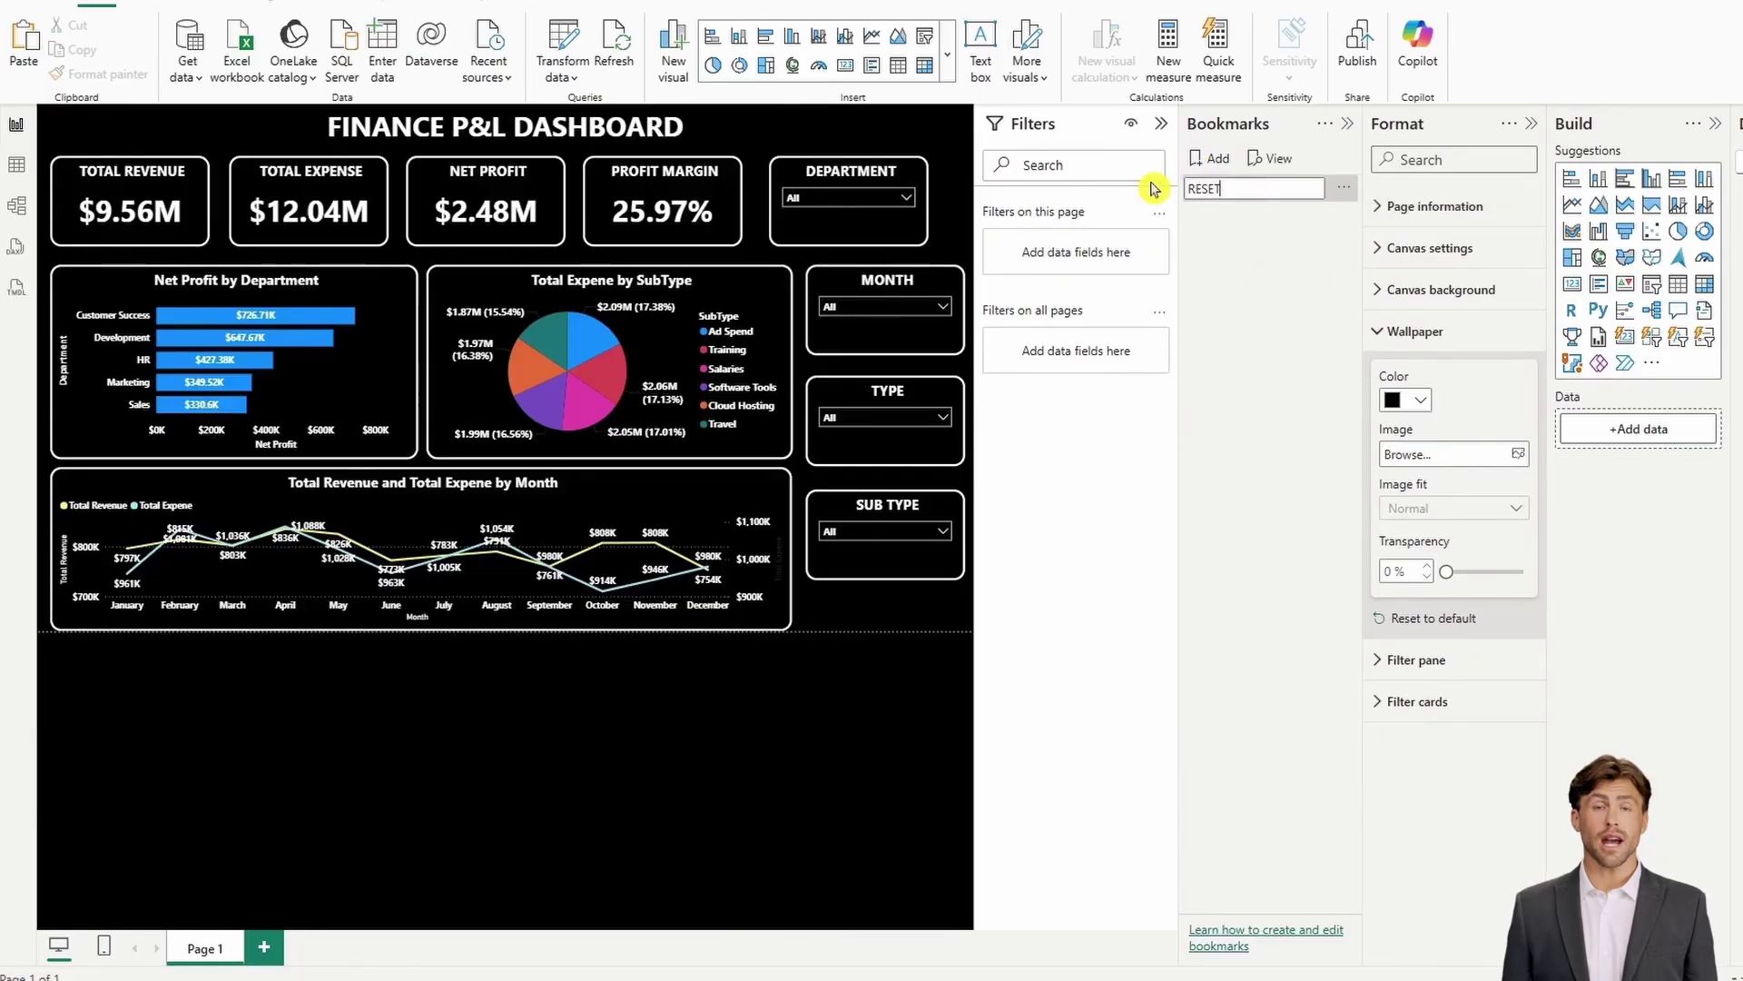
pyautogui.press('Return')
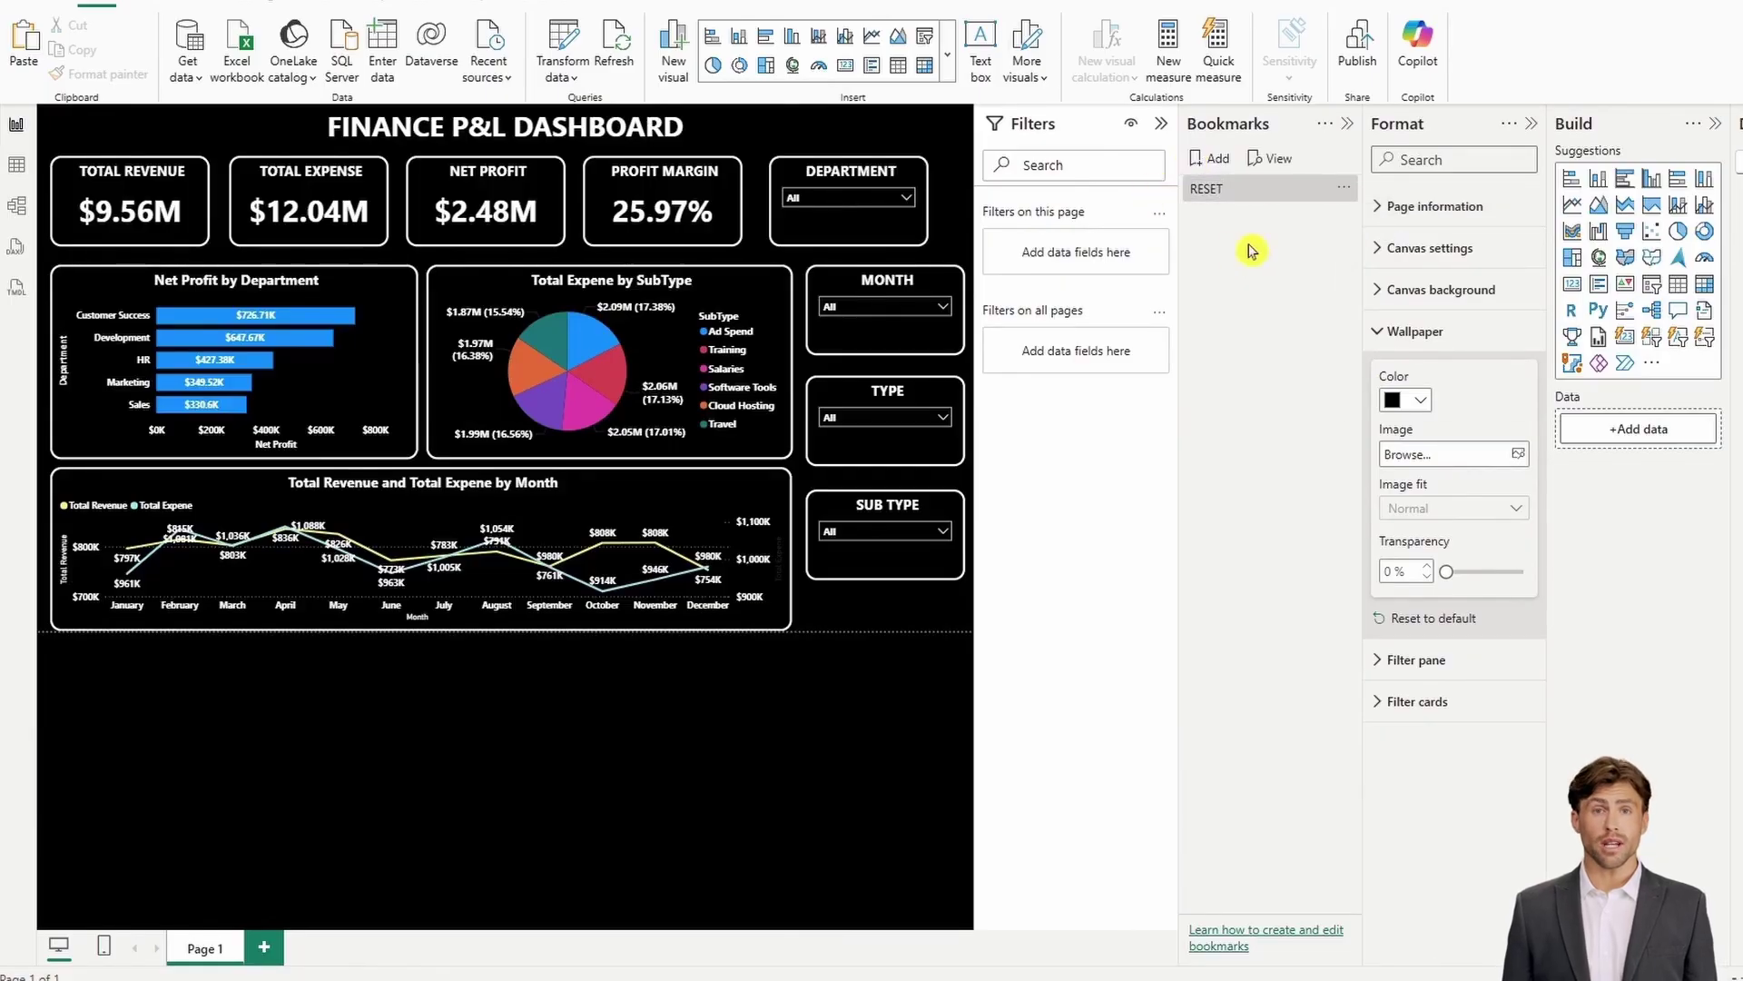
# Insert a blank button and place it above the Department slicer, beside the dashboard title
pyautogui.click(161, 4)
pyautogui.click(935, 63)
pyautogui.click(990, 367)
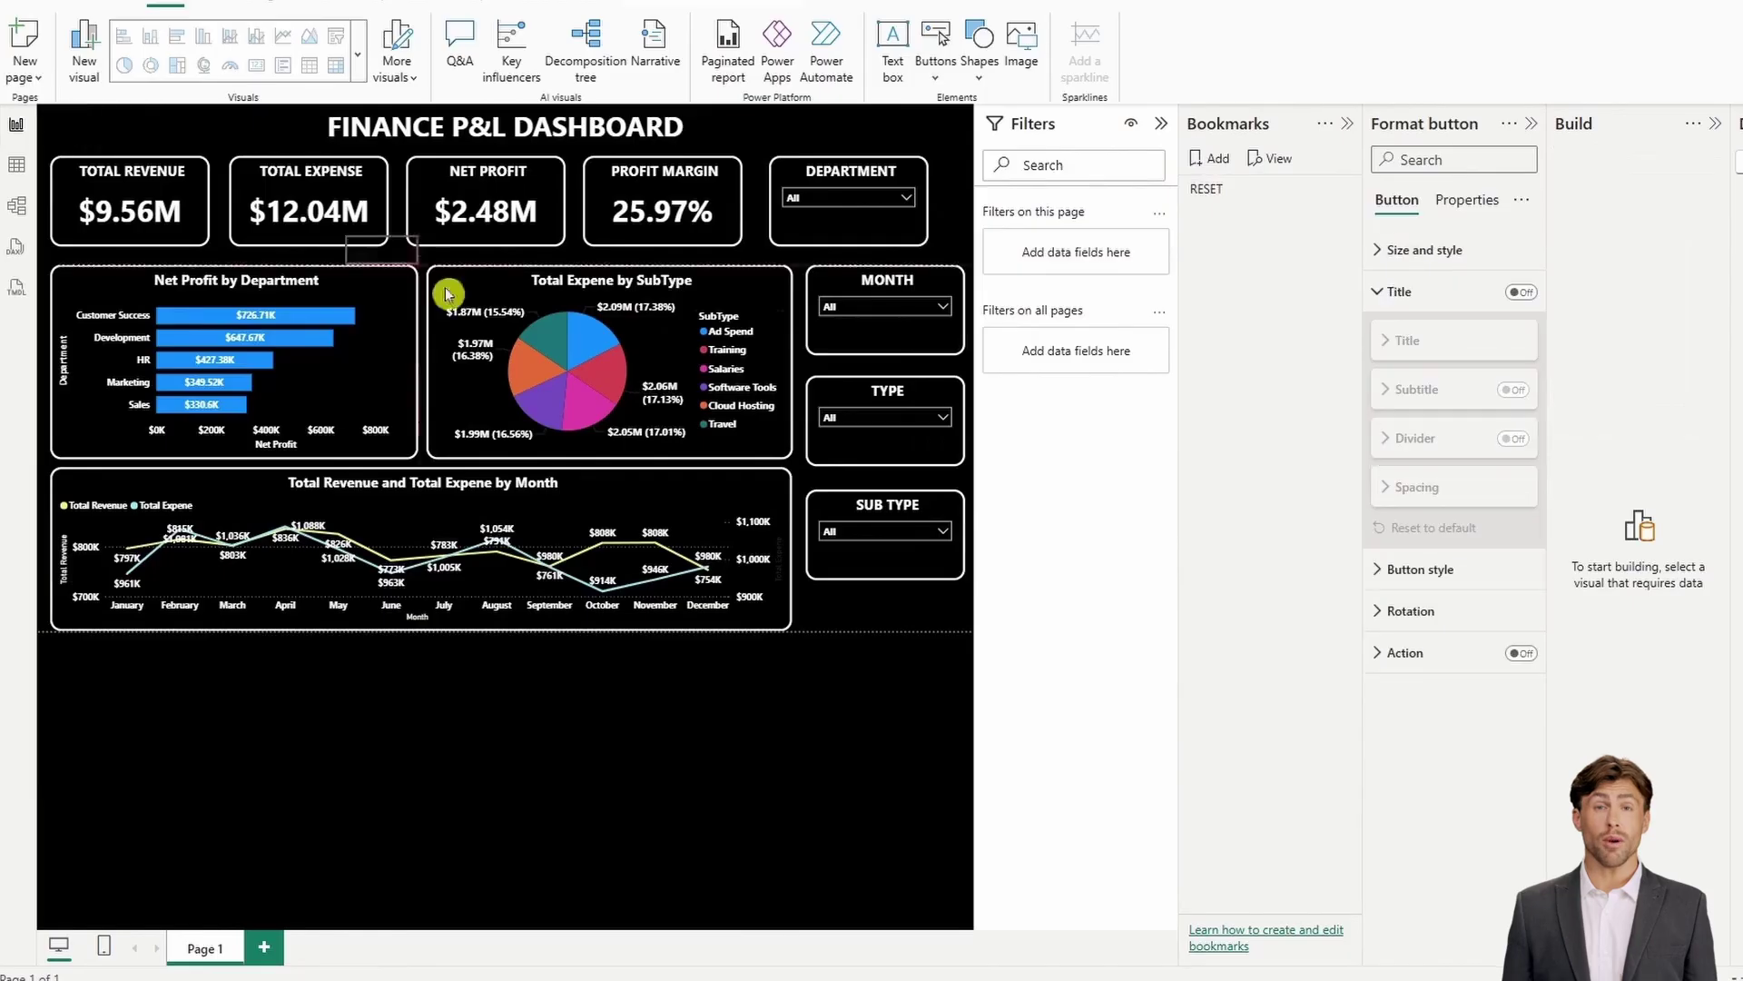
pyautogui.moveTo(447, 293); pyautogui.dragTo(942, 149)
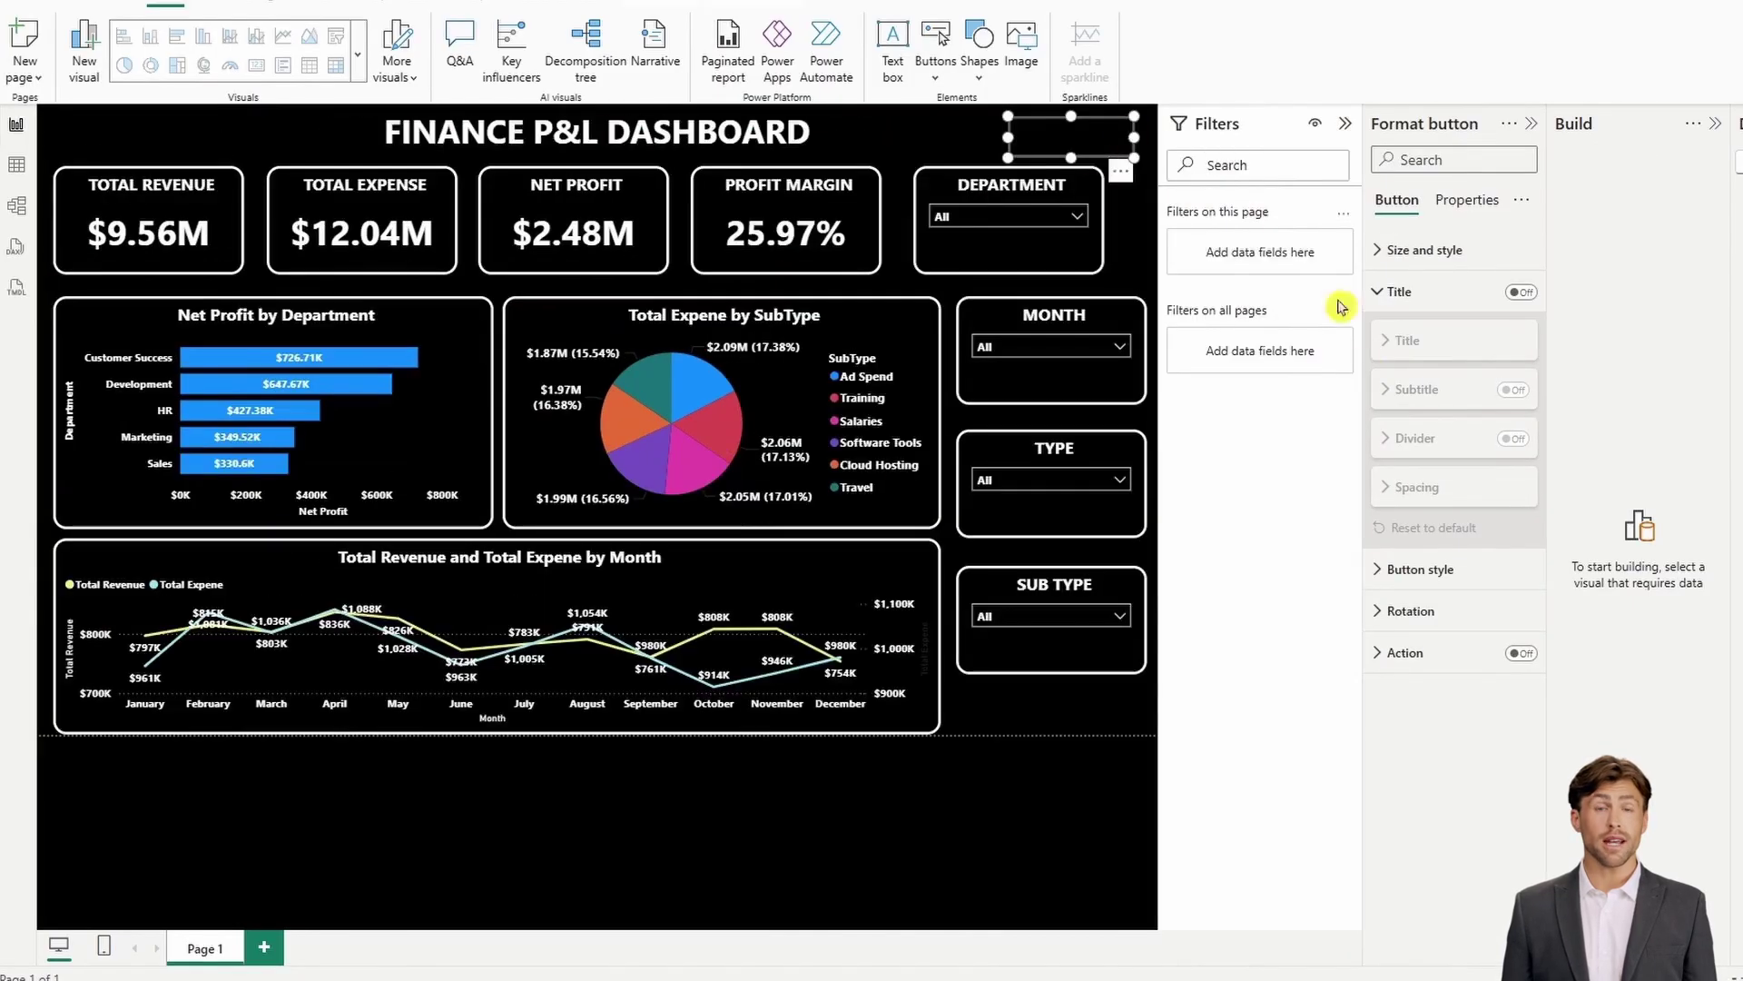
# Turn on the button's text, set its font color to white and enter RESET as the text
pyautogui.click(1381, 292)
pyautogui.click(1412, 336)
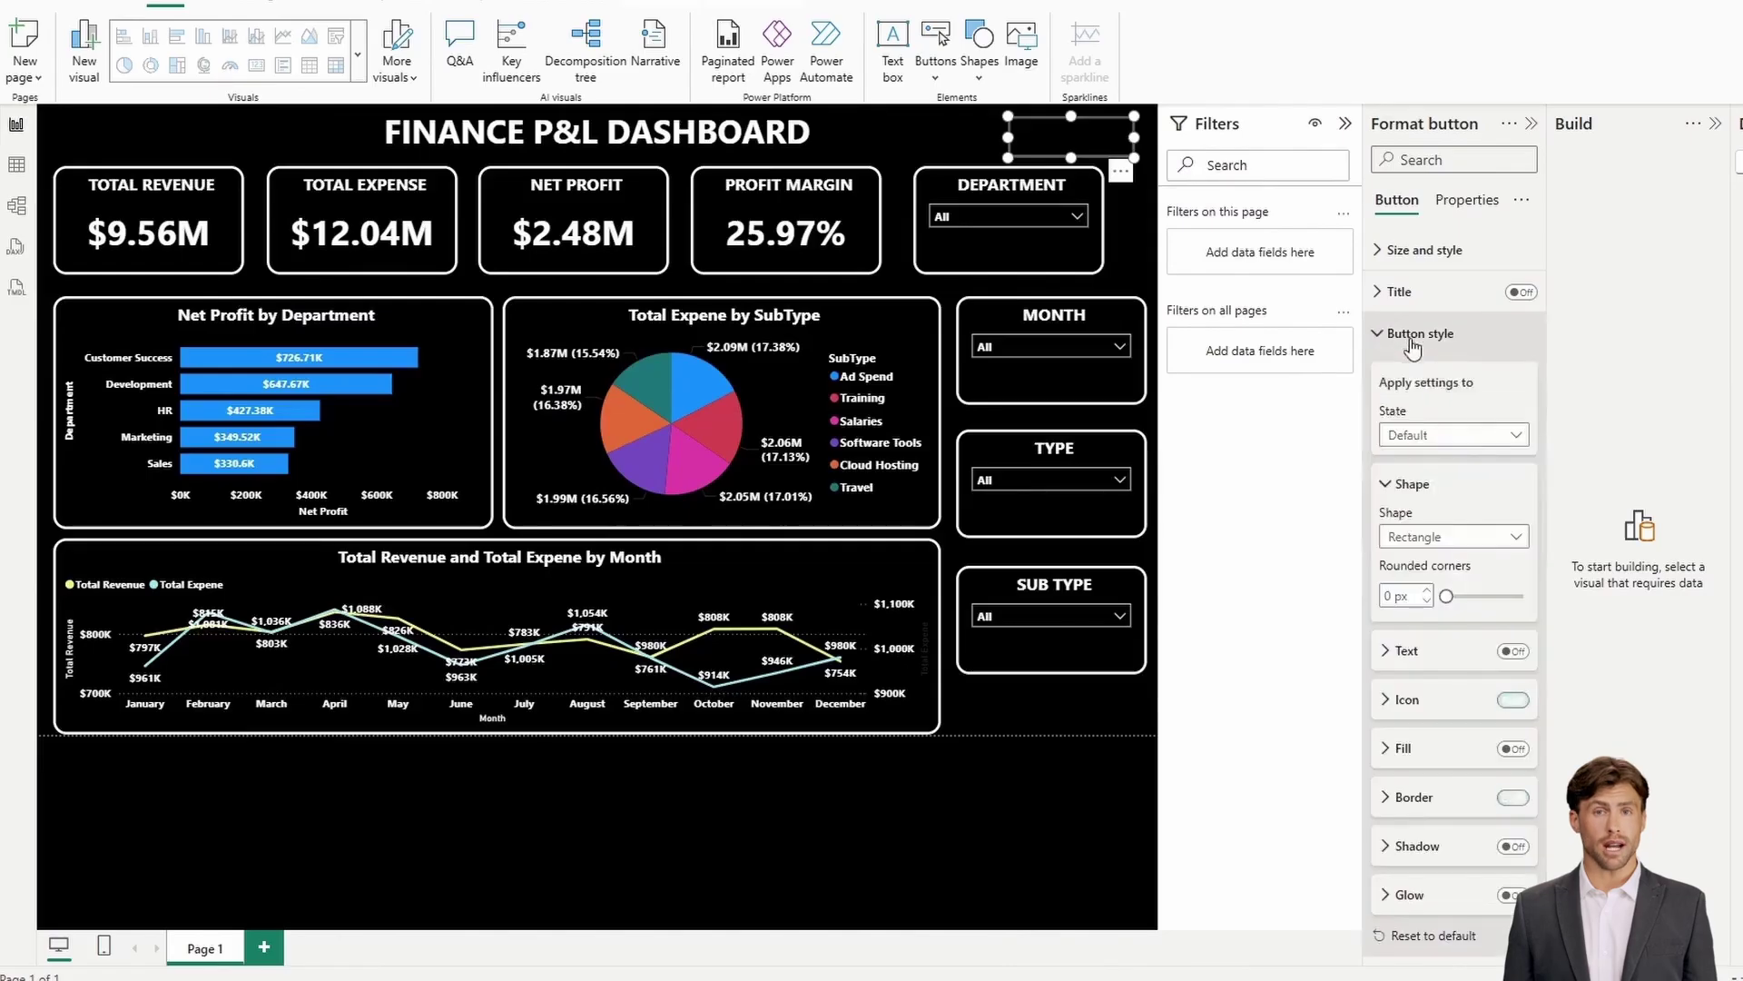
pyautogui.scroll(-2, 1448, 445)
pyautogui.click(1510, 570)
pyautogui.click(1416, 570)
pyautogui.click(1418, 758)
pyautogui.click(1410, 435)
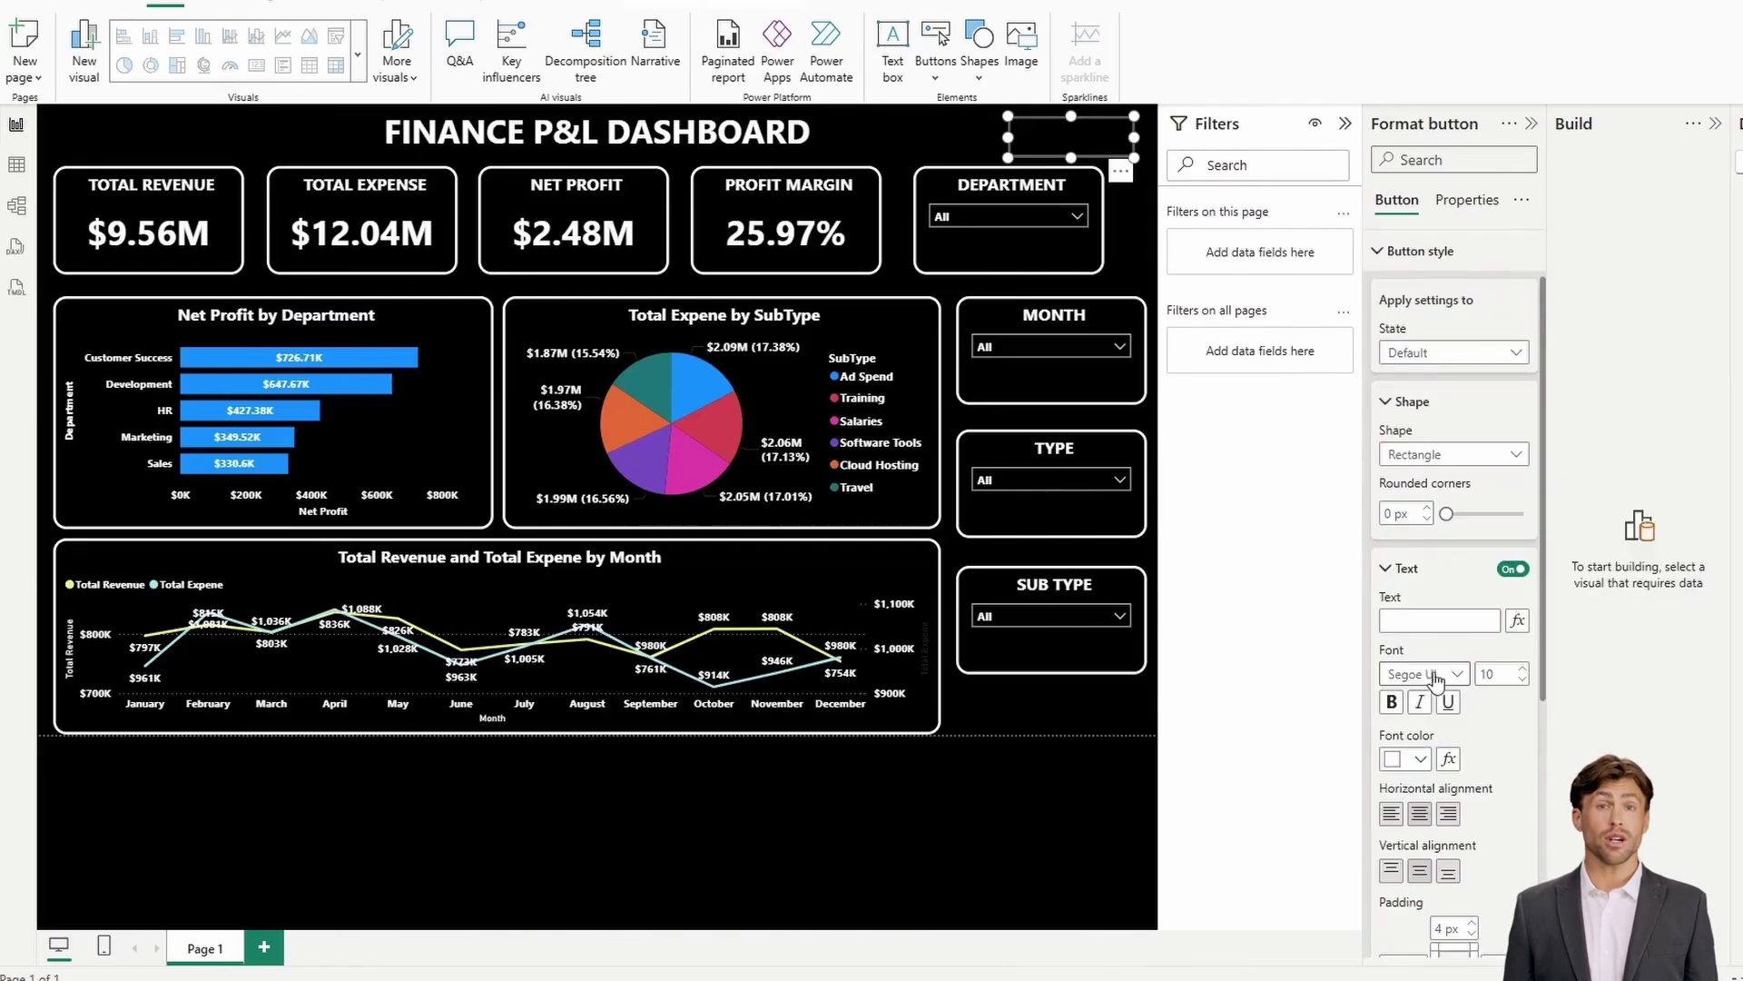
pyautogui.click(1430, 613)
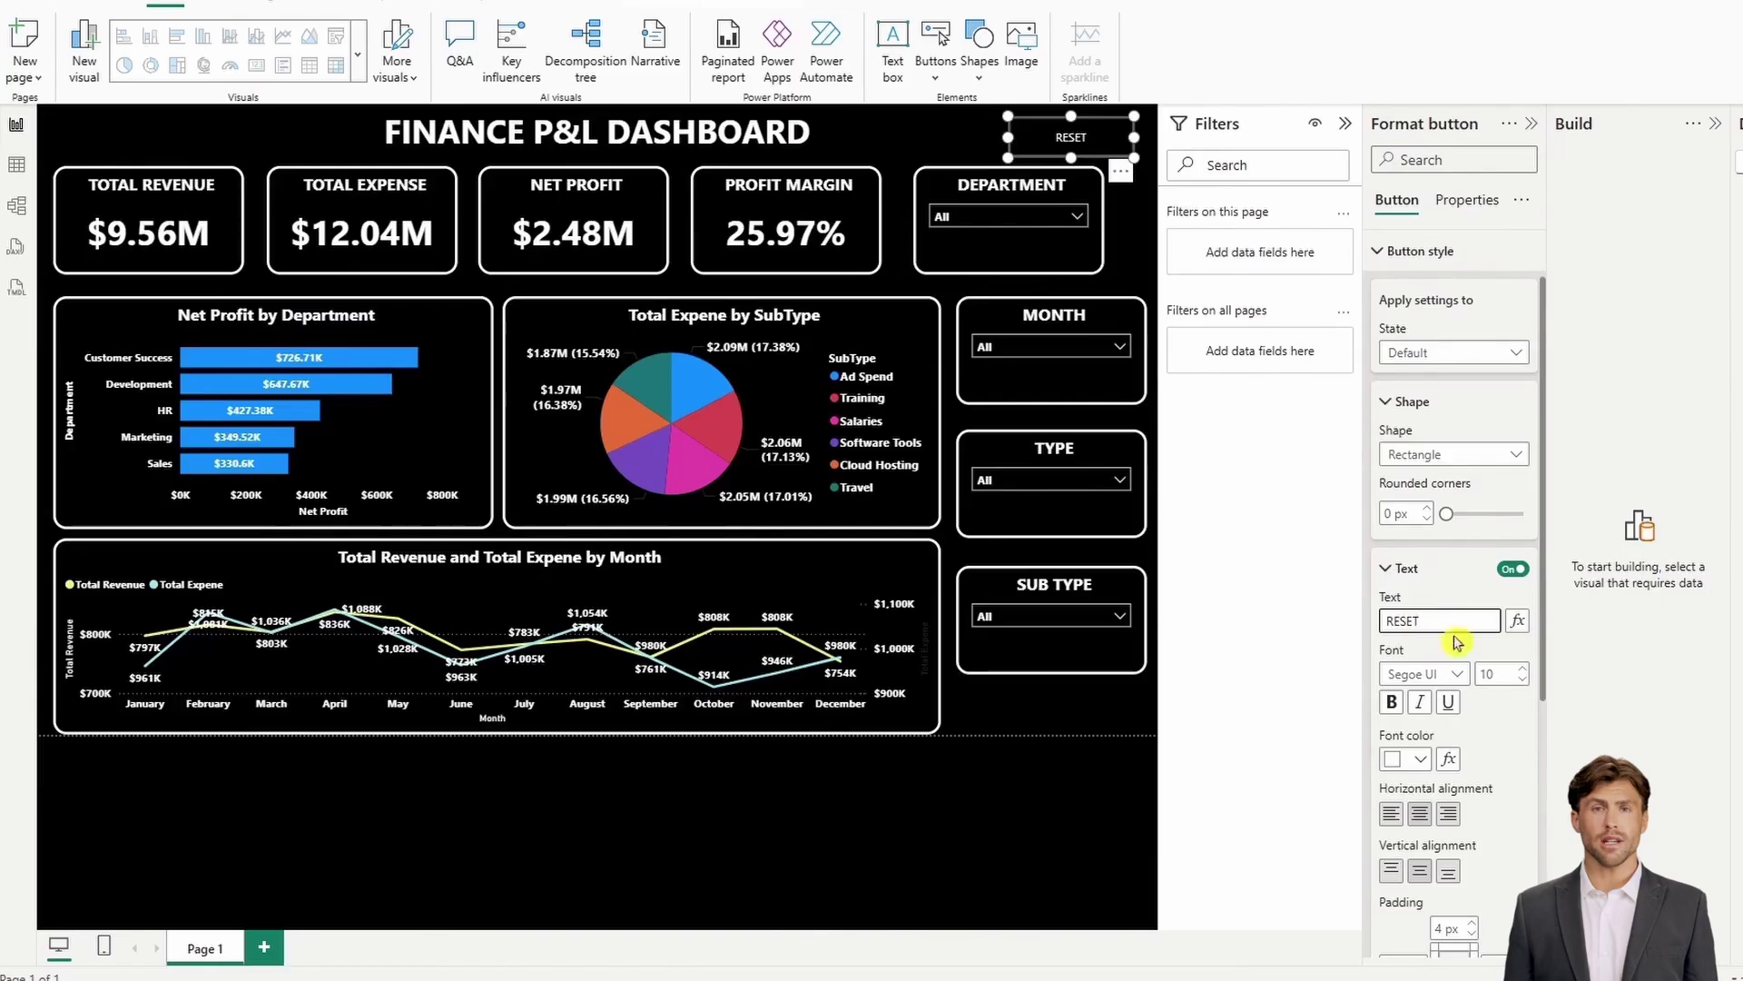
# Switch the RESET button's text to a bolder Segoe UI font and increase its font size
pyautogui.click(1451, 674)
pyautogui.click(1451, 572)
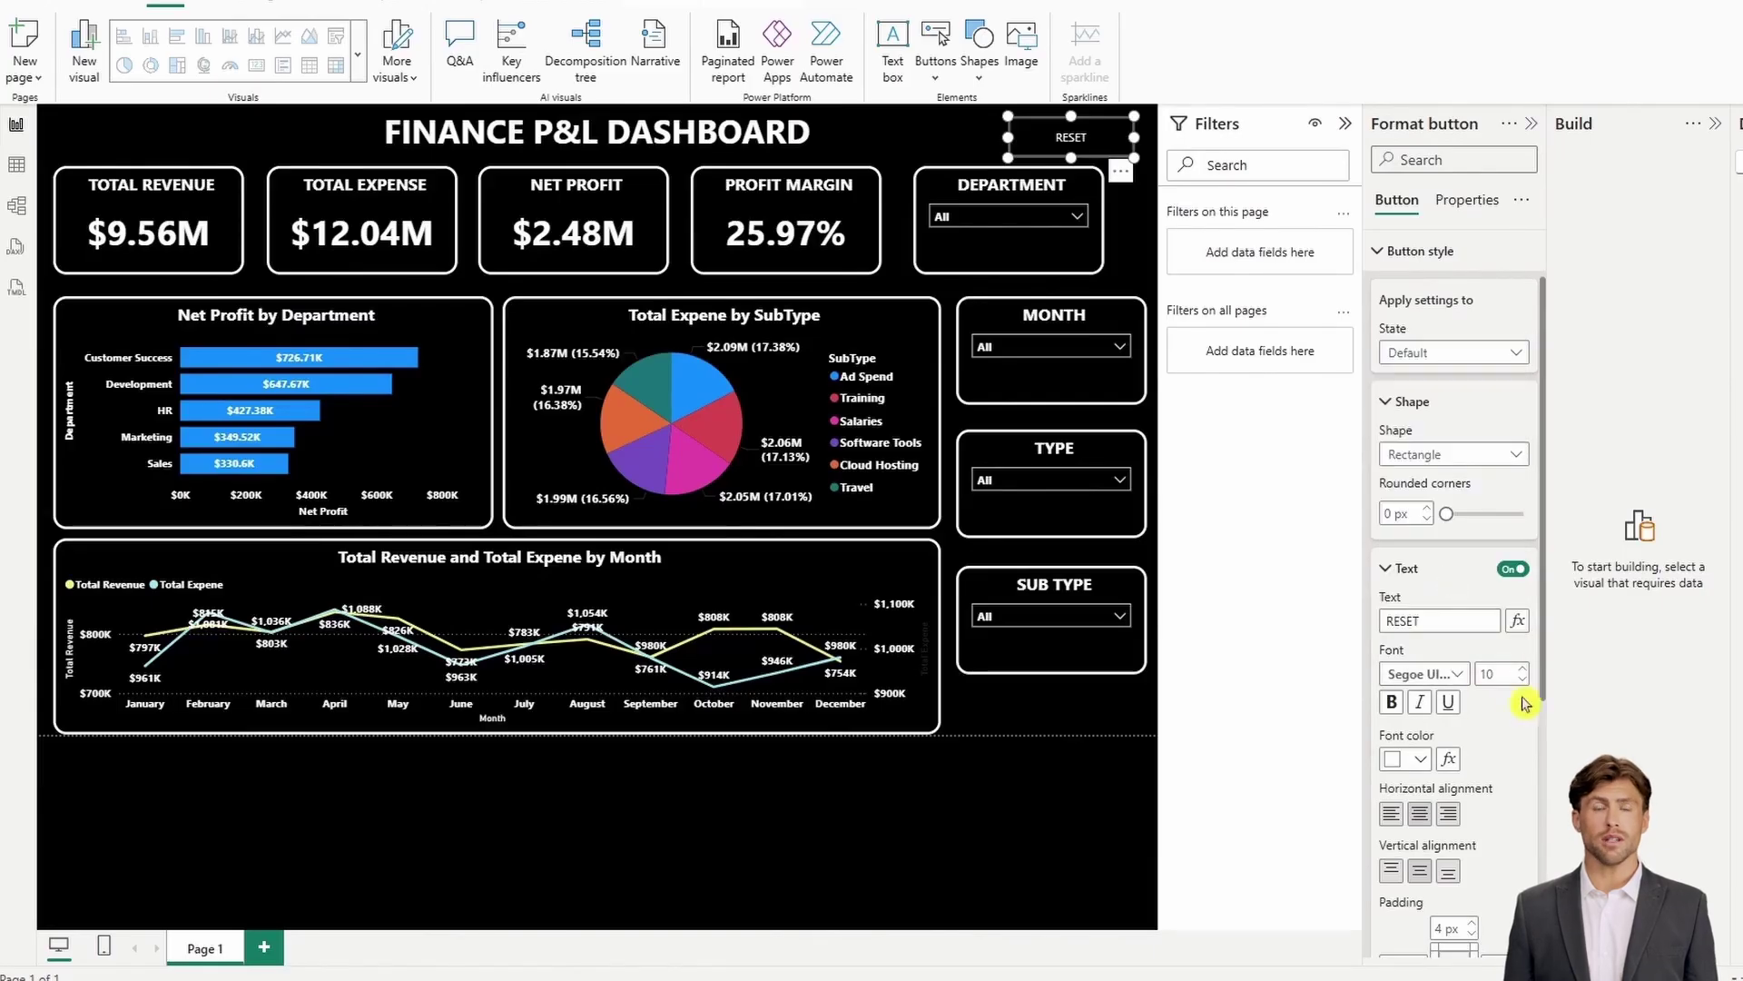
pyautogui.click(1523, 670)
pyautogui.click(1523, 670)
pyautogui.click(1522, 669)
pyautogui.click(1523, 669)
pyautogui.click(1386, 569)
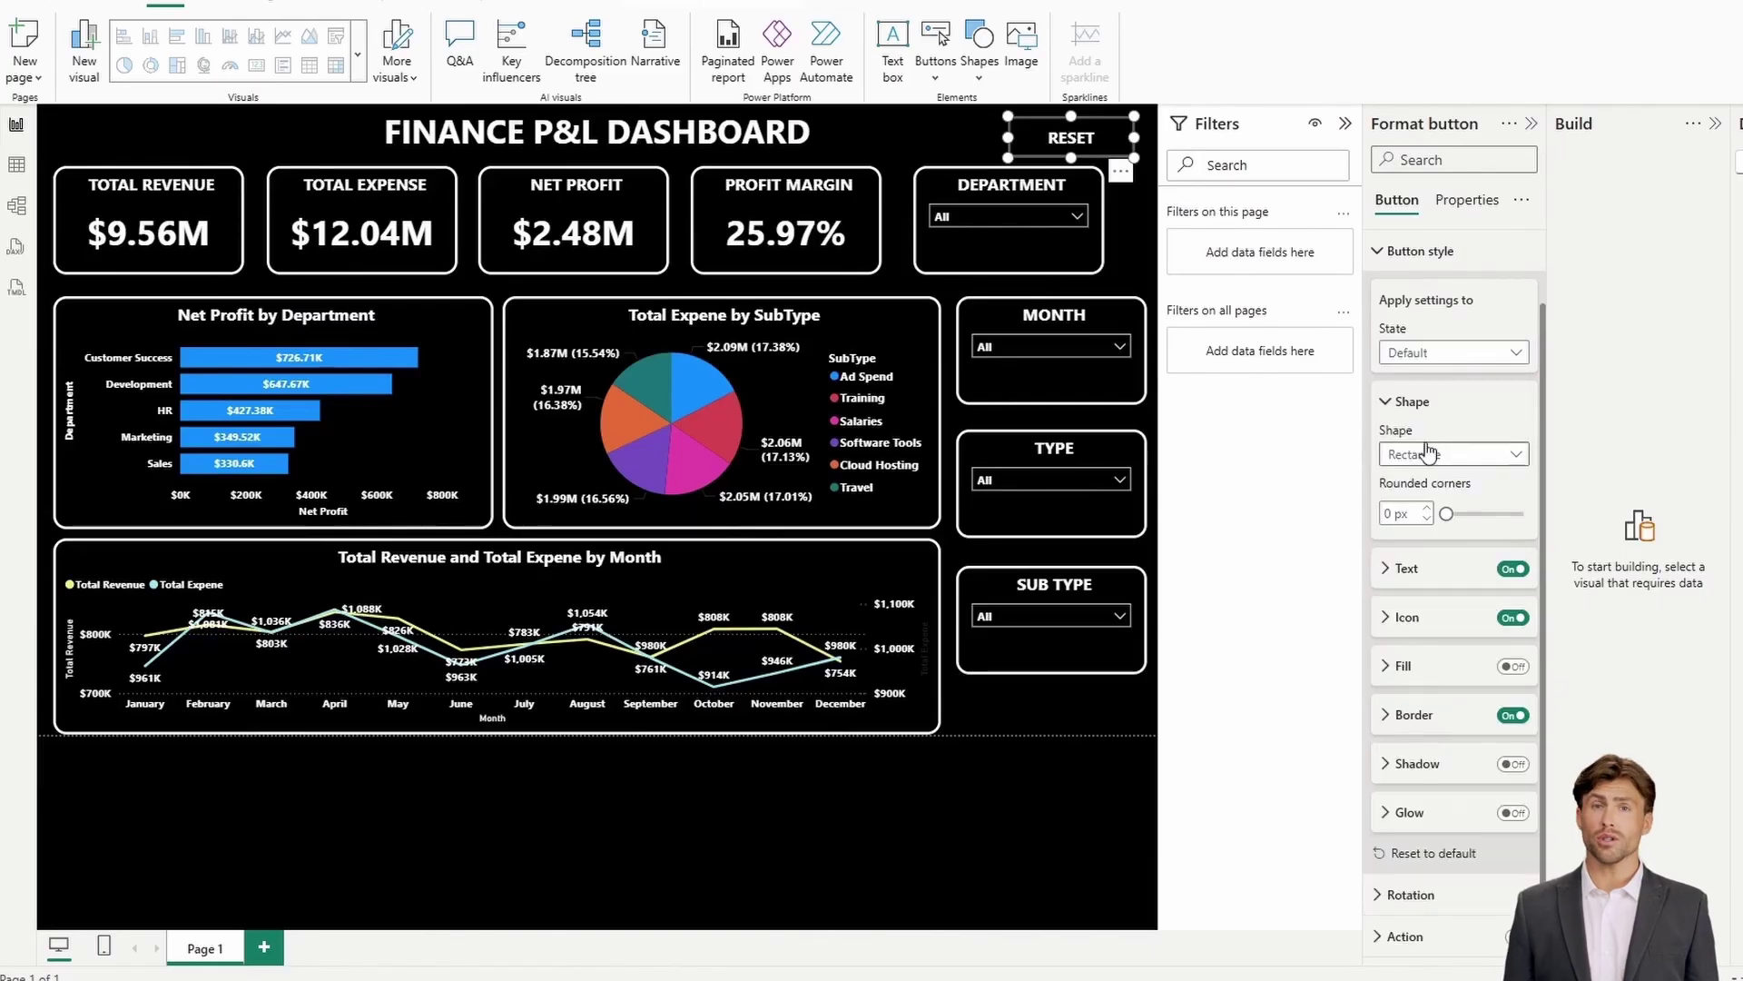
# Set the RESET button's shape to Rounded Rectangle and keep its fill turned off
pyautogui.click(1425, 454)
pyautogui.click(1434, 754)
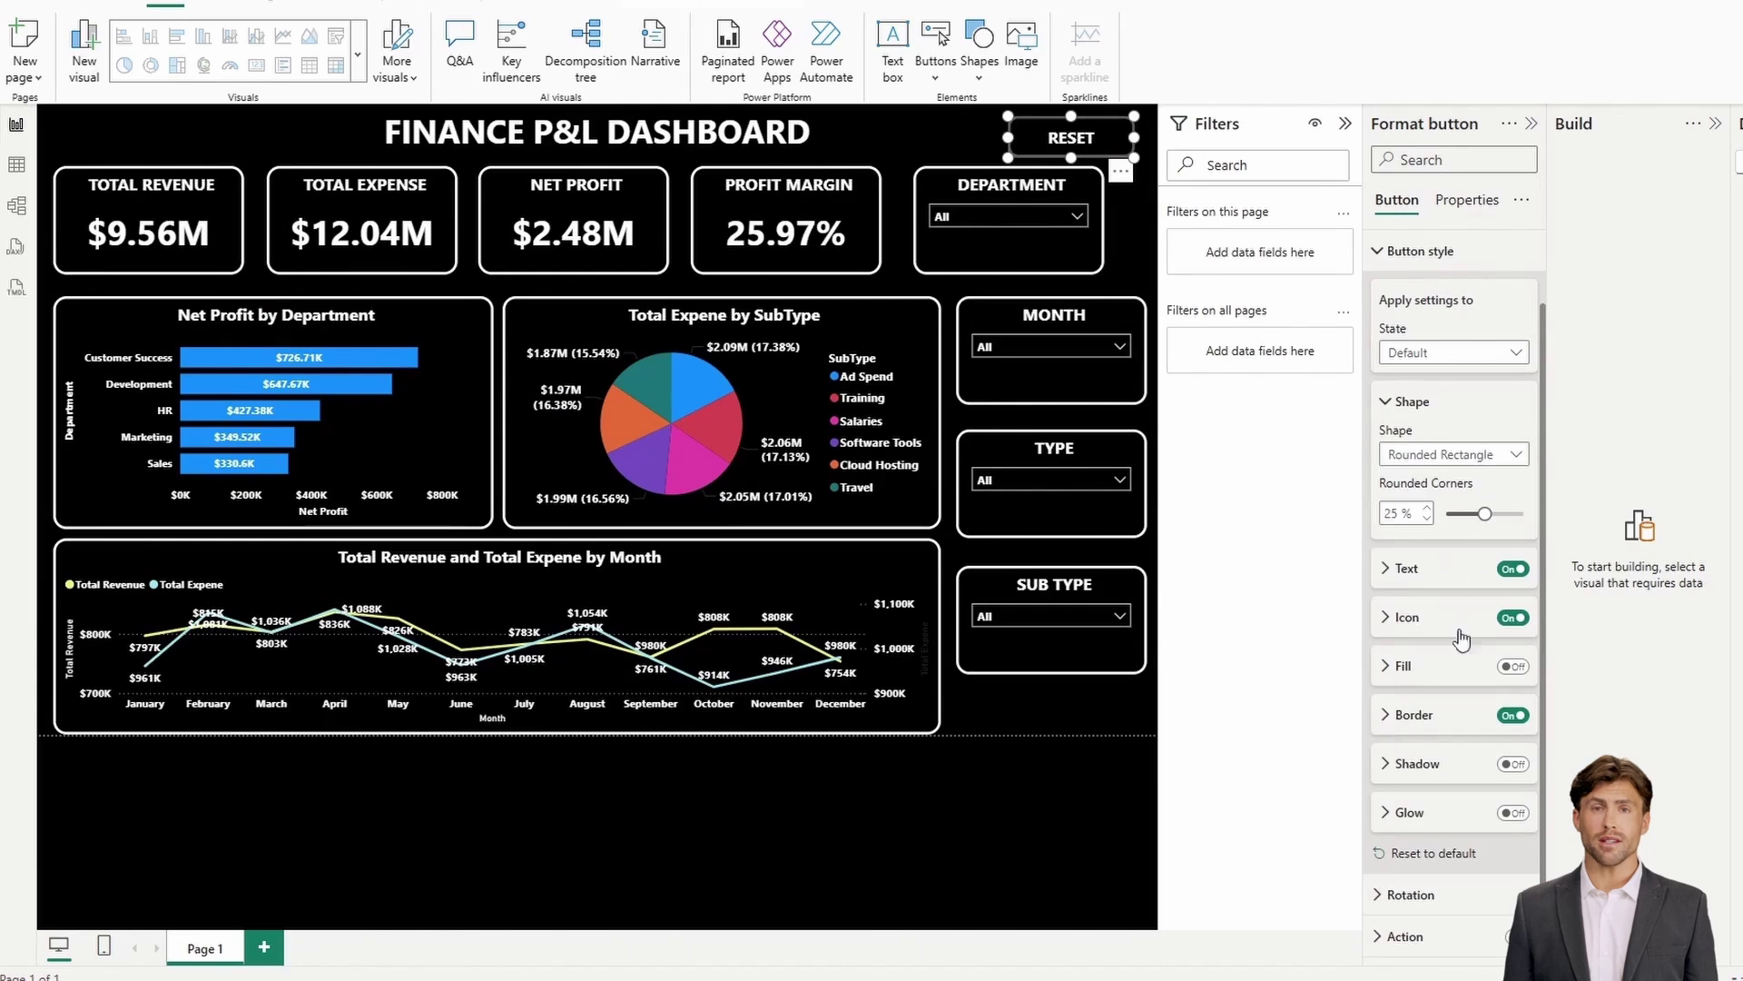
pyautogui.click(1512, 670)
pyautogui.click(1512, 670)
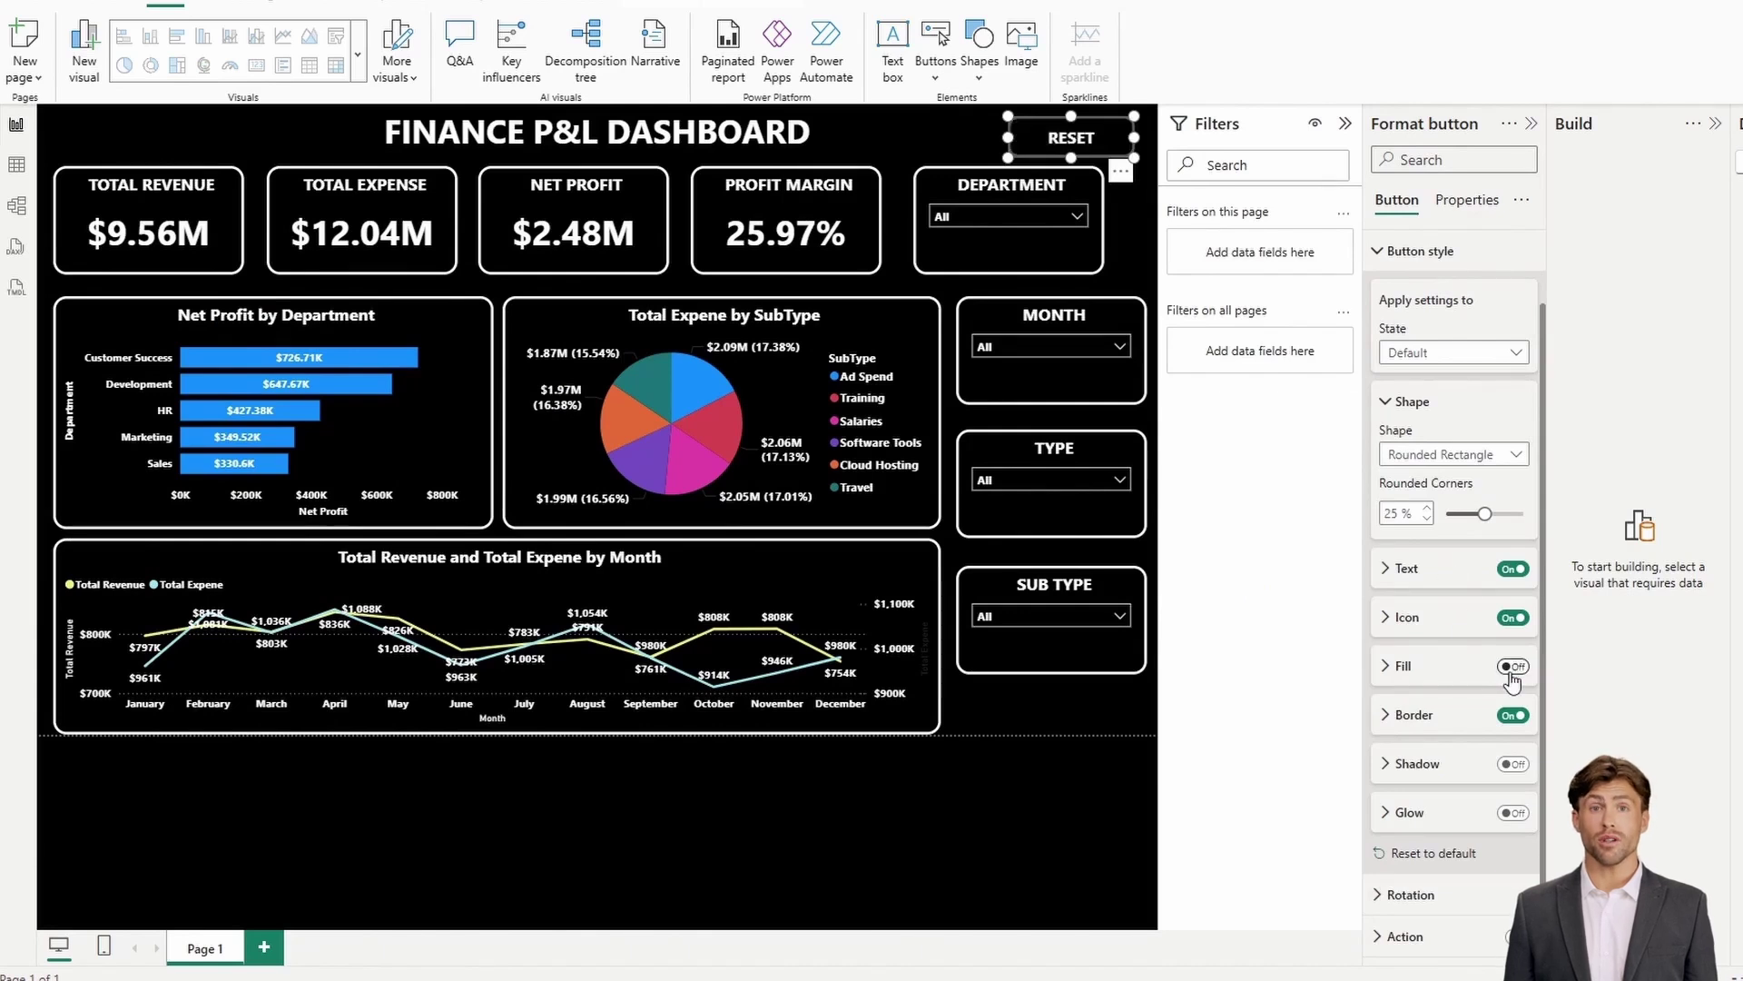
# Set the RESET button's border color to white, deselecting the button to check it
pyautogui.click(1399, 715)
pyautogui.click(1407, 767)
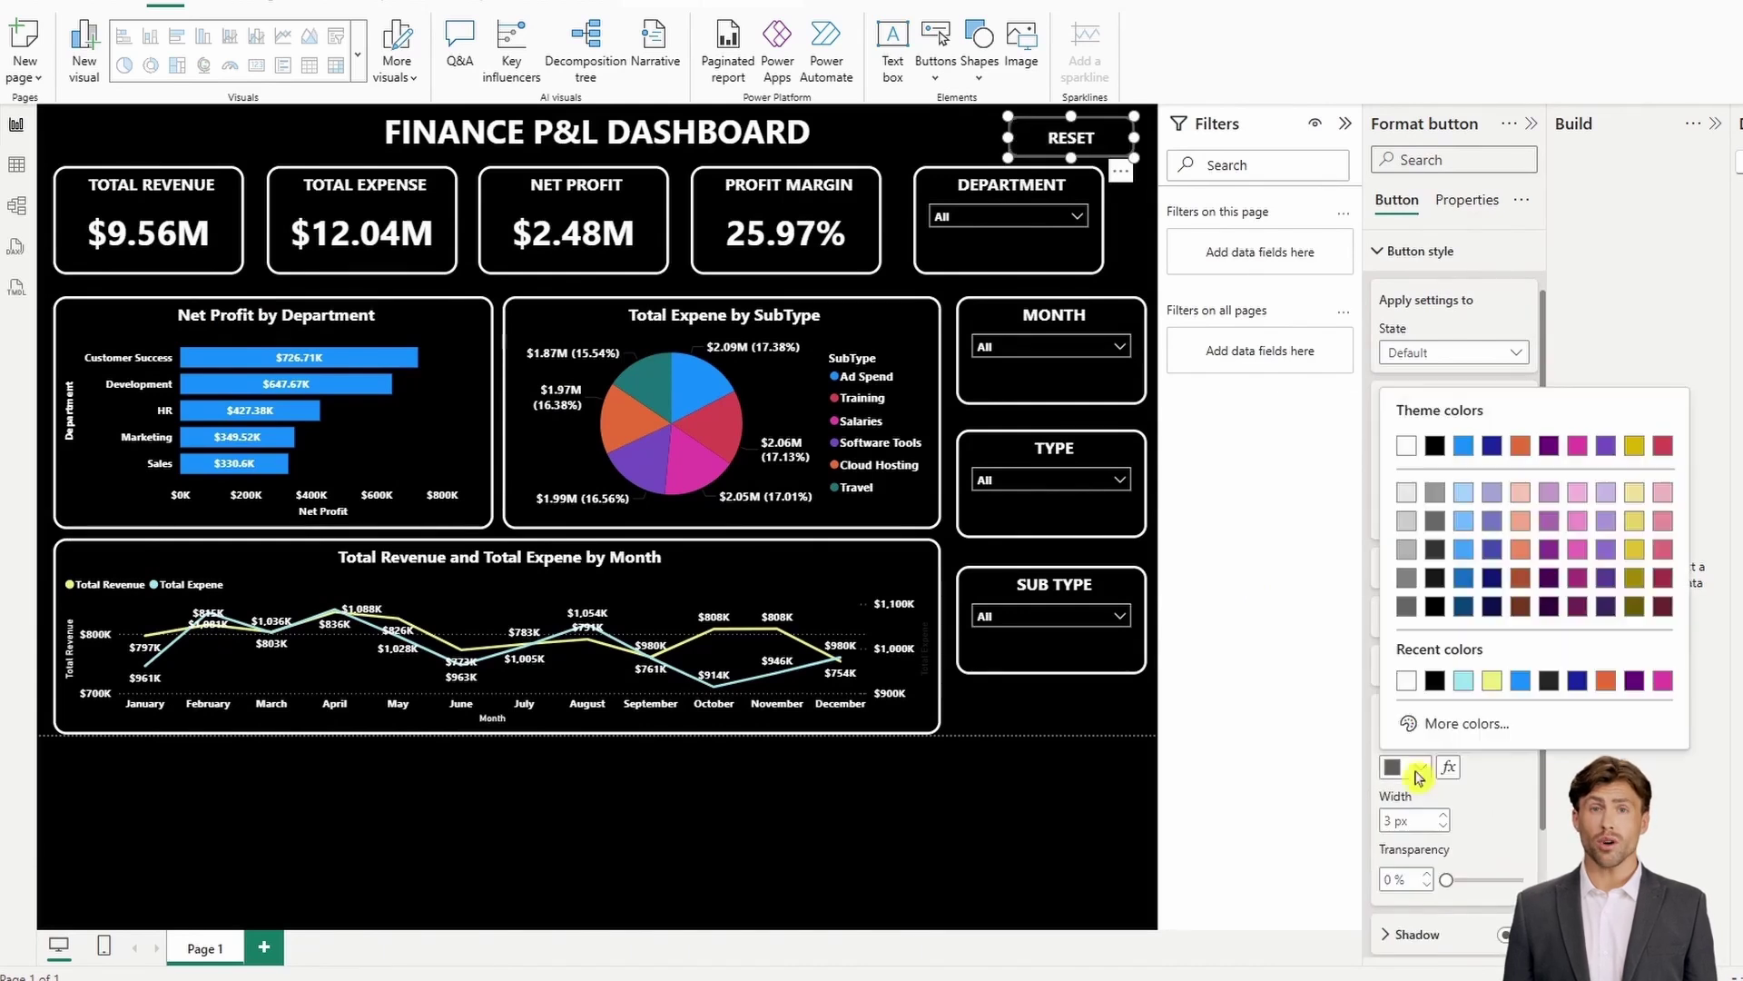
pyautogui.click(1410, 682)
pyautogui.click(1148, 242)
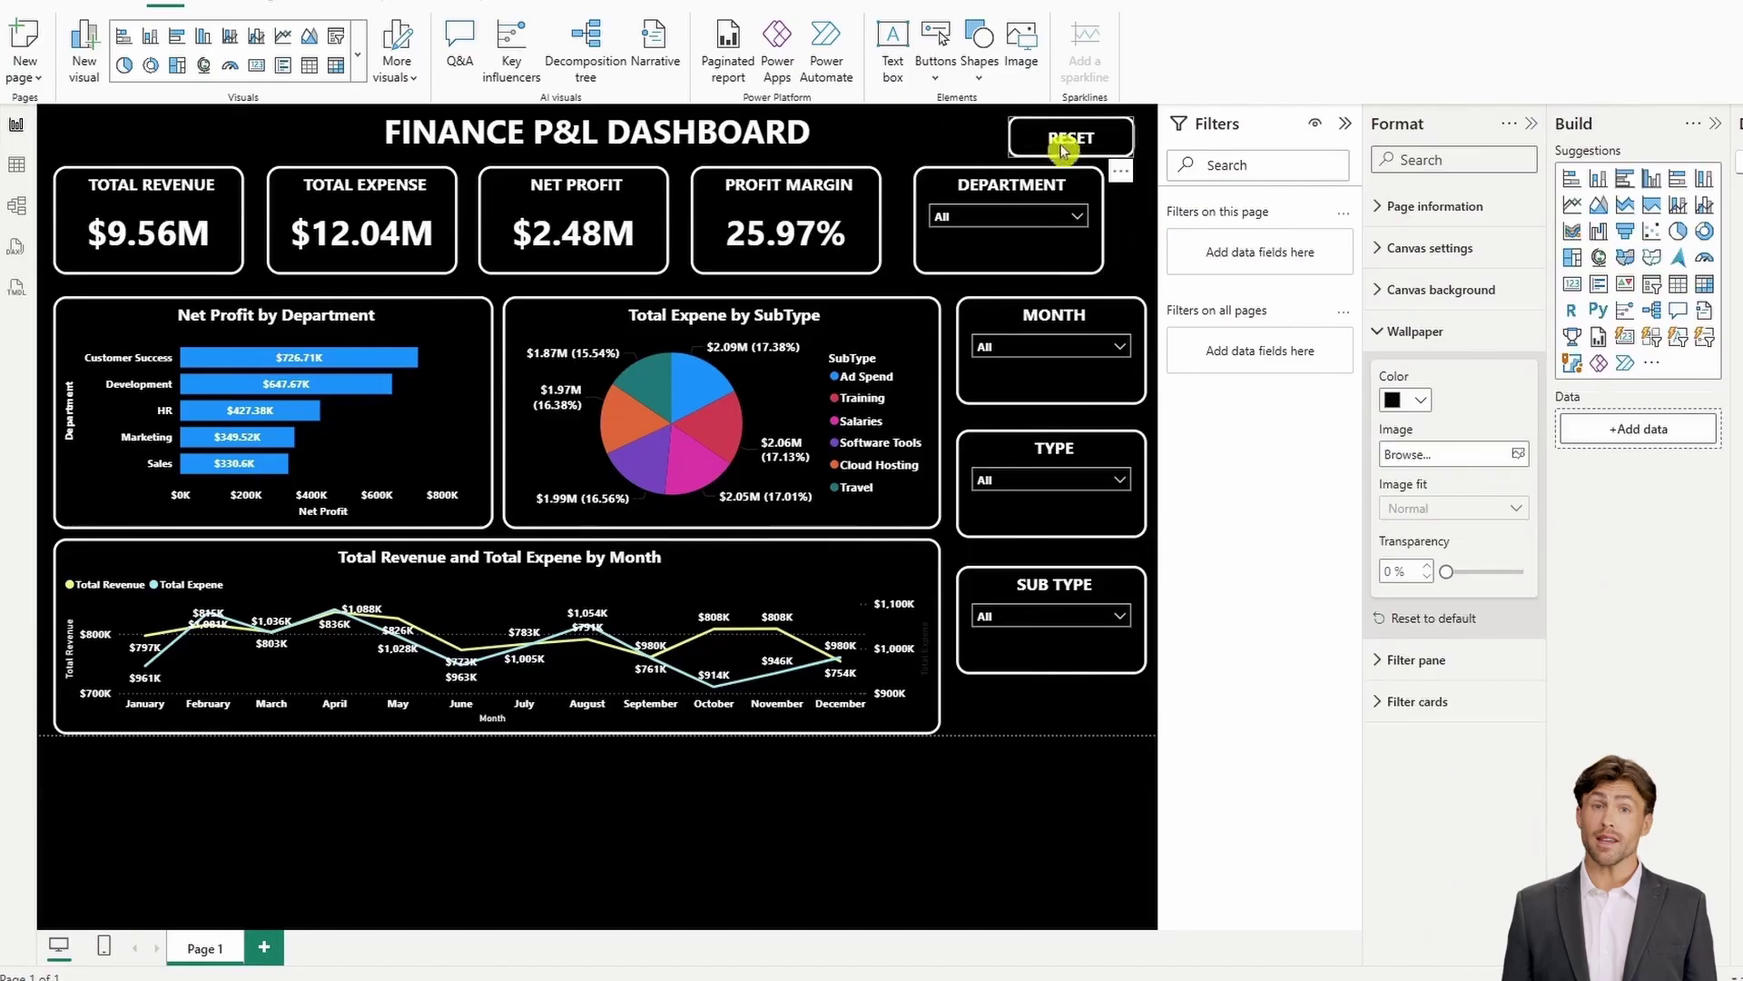
pyautogui.click(1097, 145)
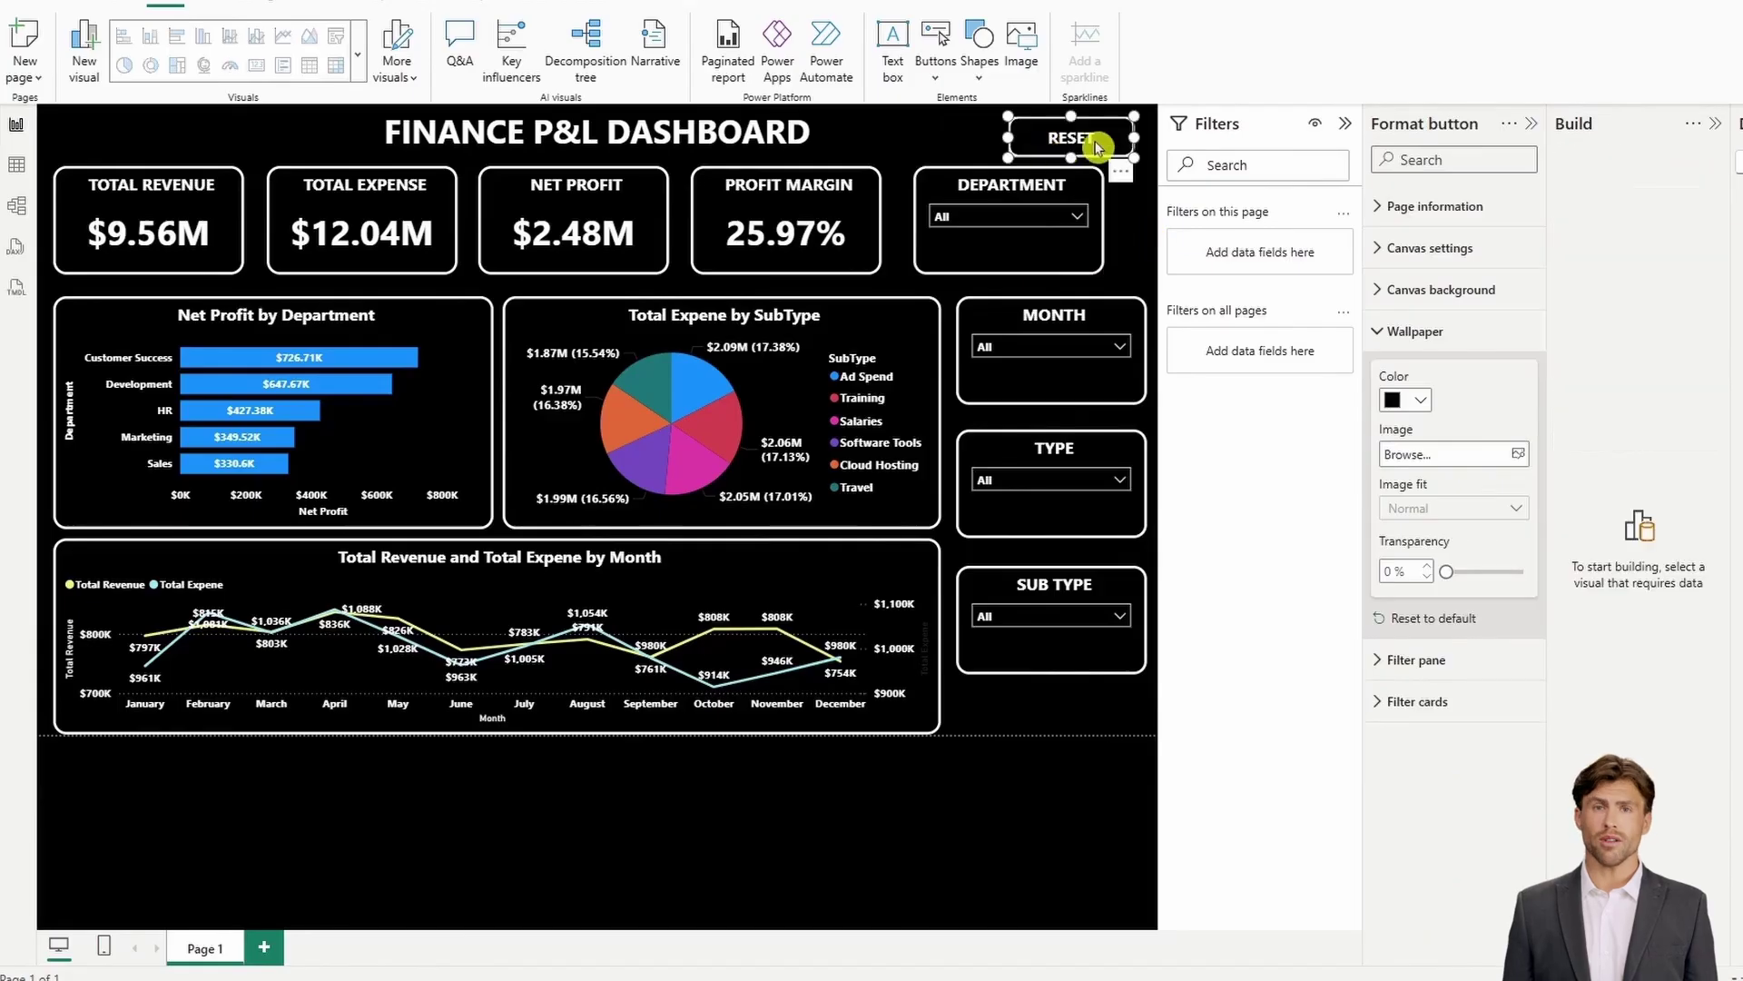
# Filter the Department slicer to Customer Success, try the RESET button, and clear the slicer selection
pyautogui.click(1076, 216)
pyautogui.click(1029, 245)
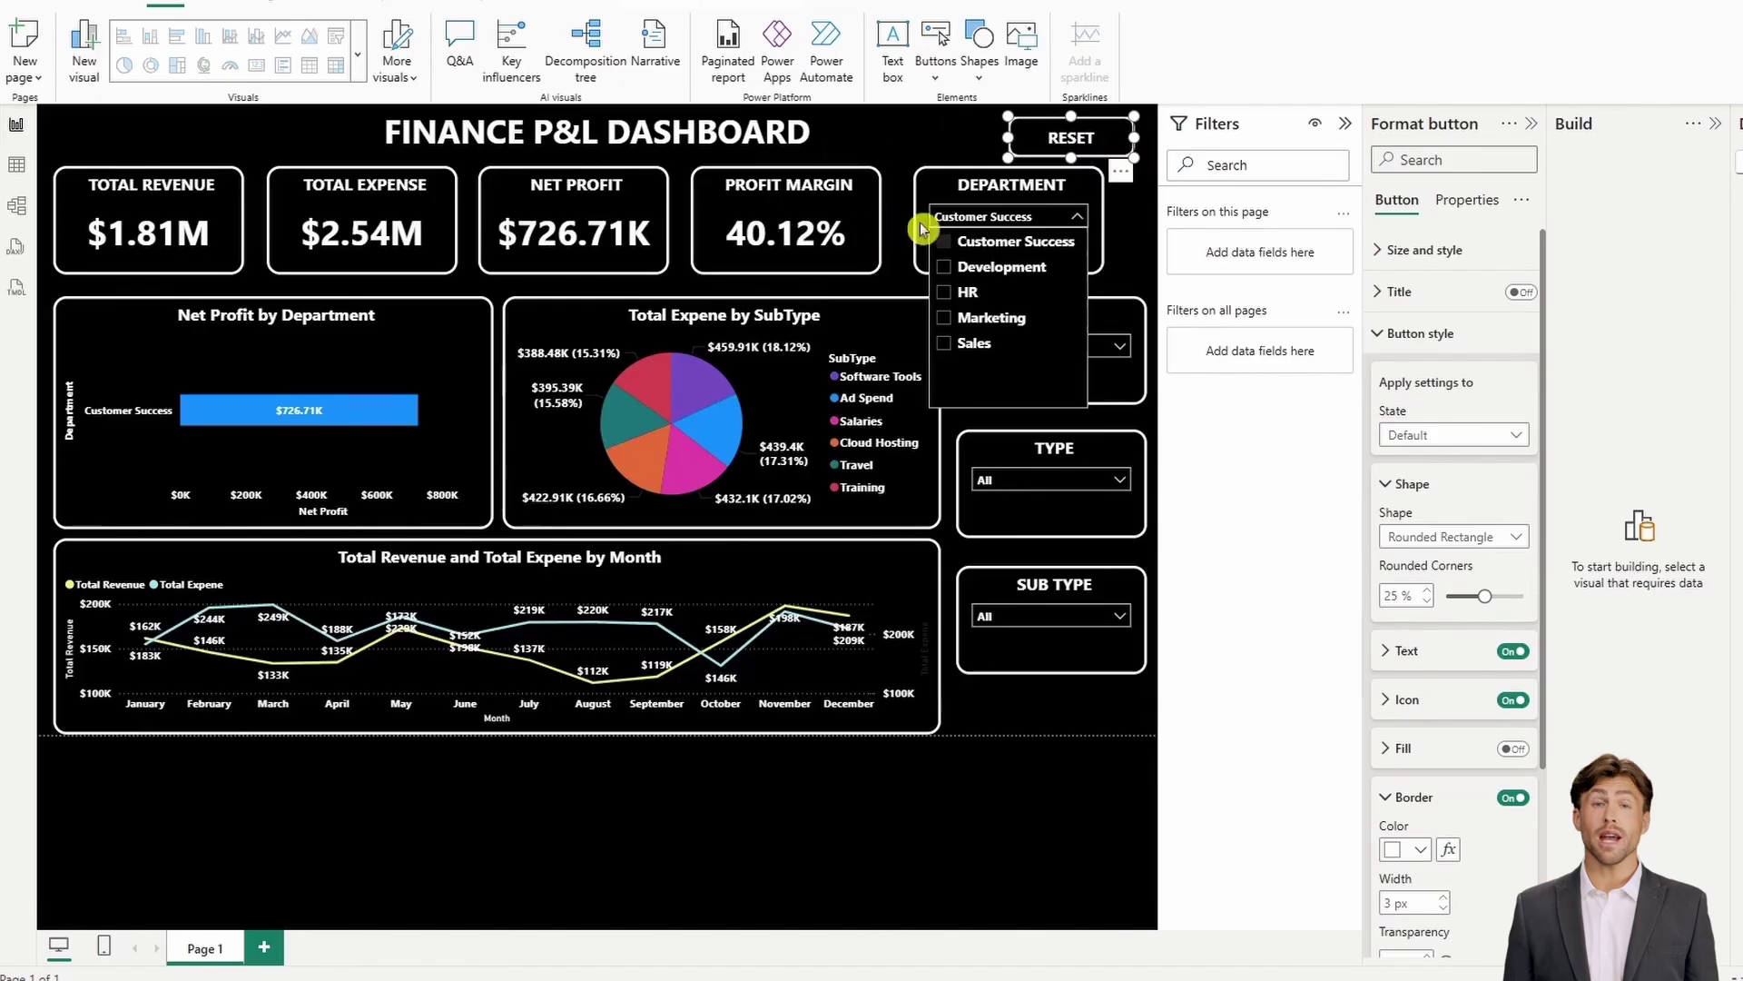
pyautogui.click(1045, 138)
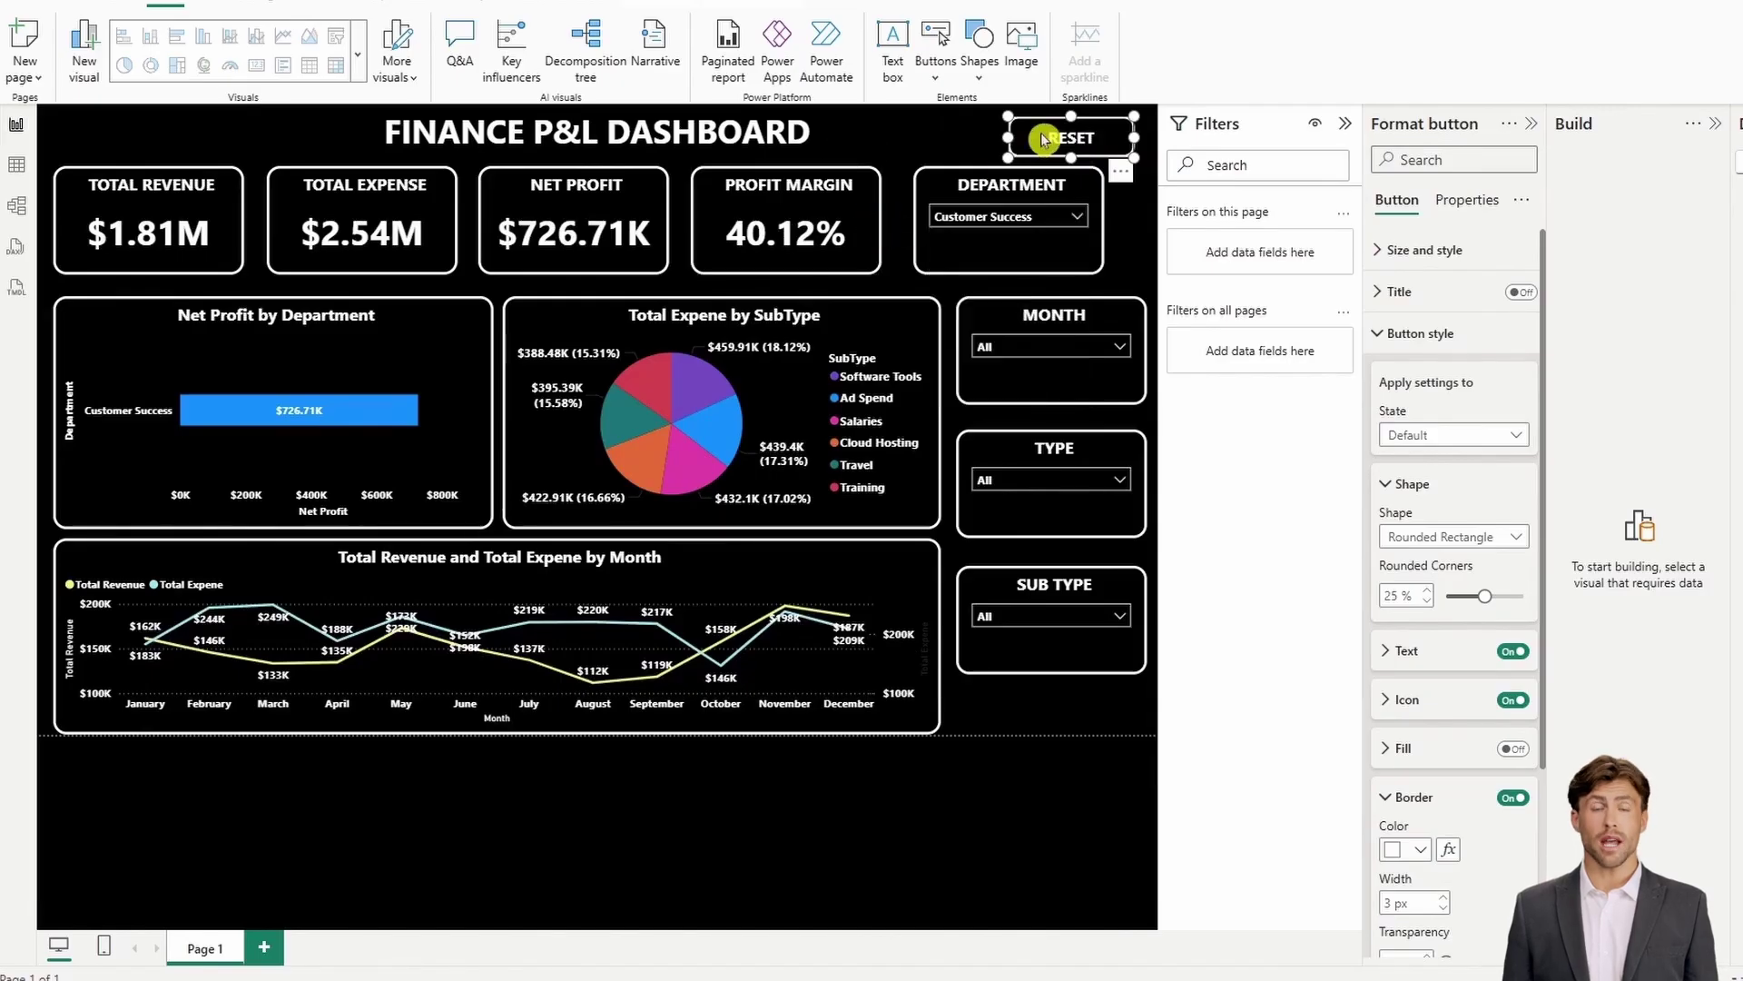
pyautogui.click(1042, 218)
pyautogui.click(1015, 241)
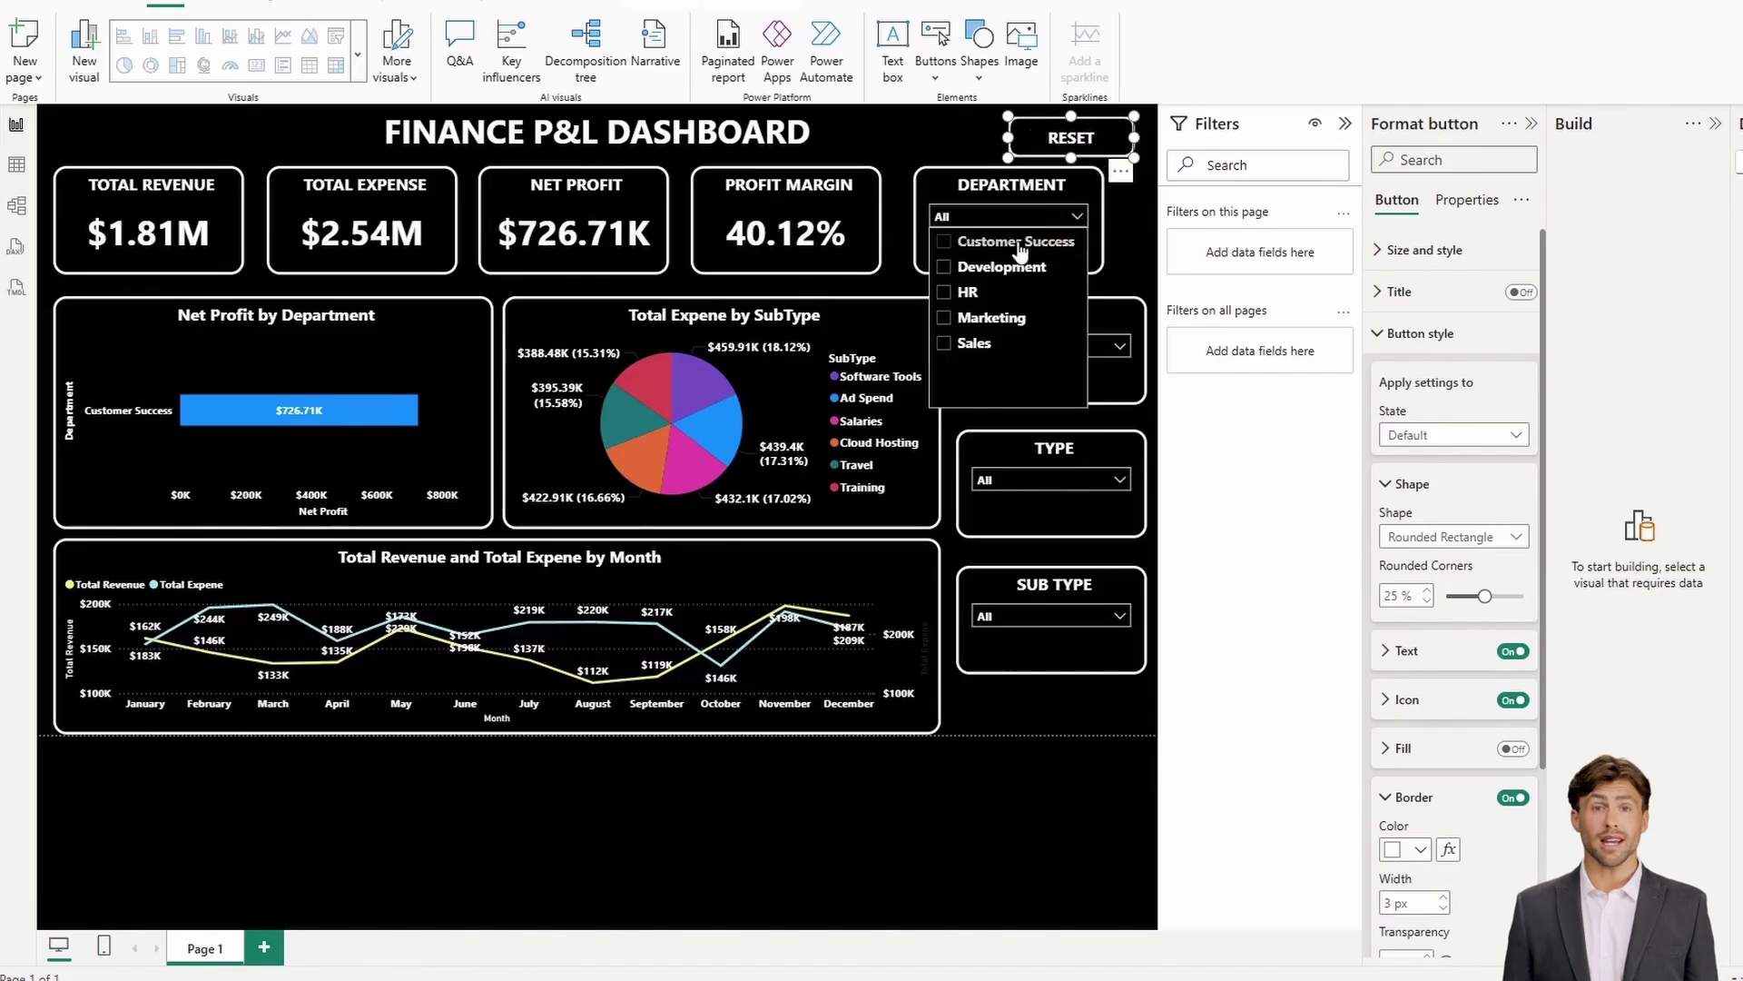
pyautogui.click(1134, 242)
pyautogui.click(1094, 132)
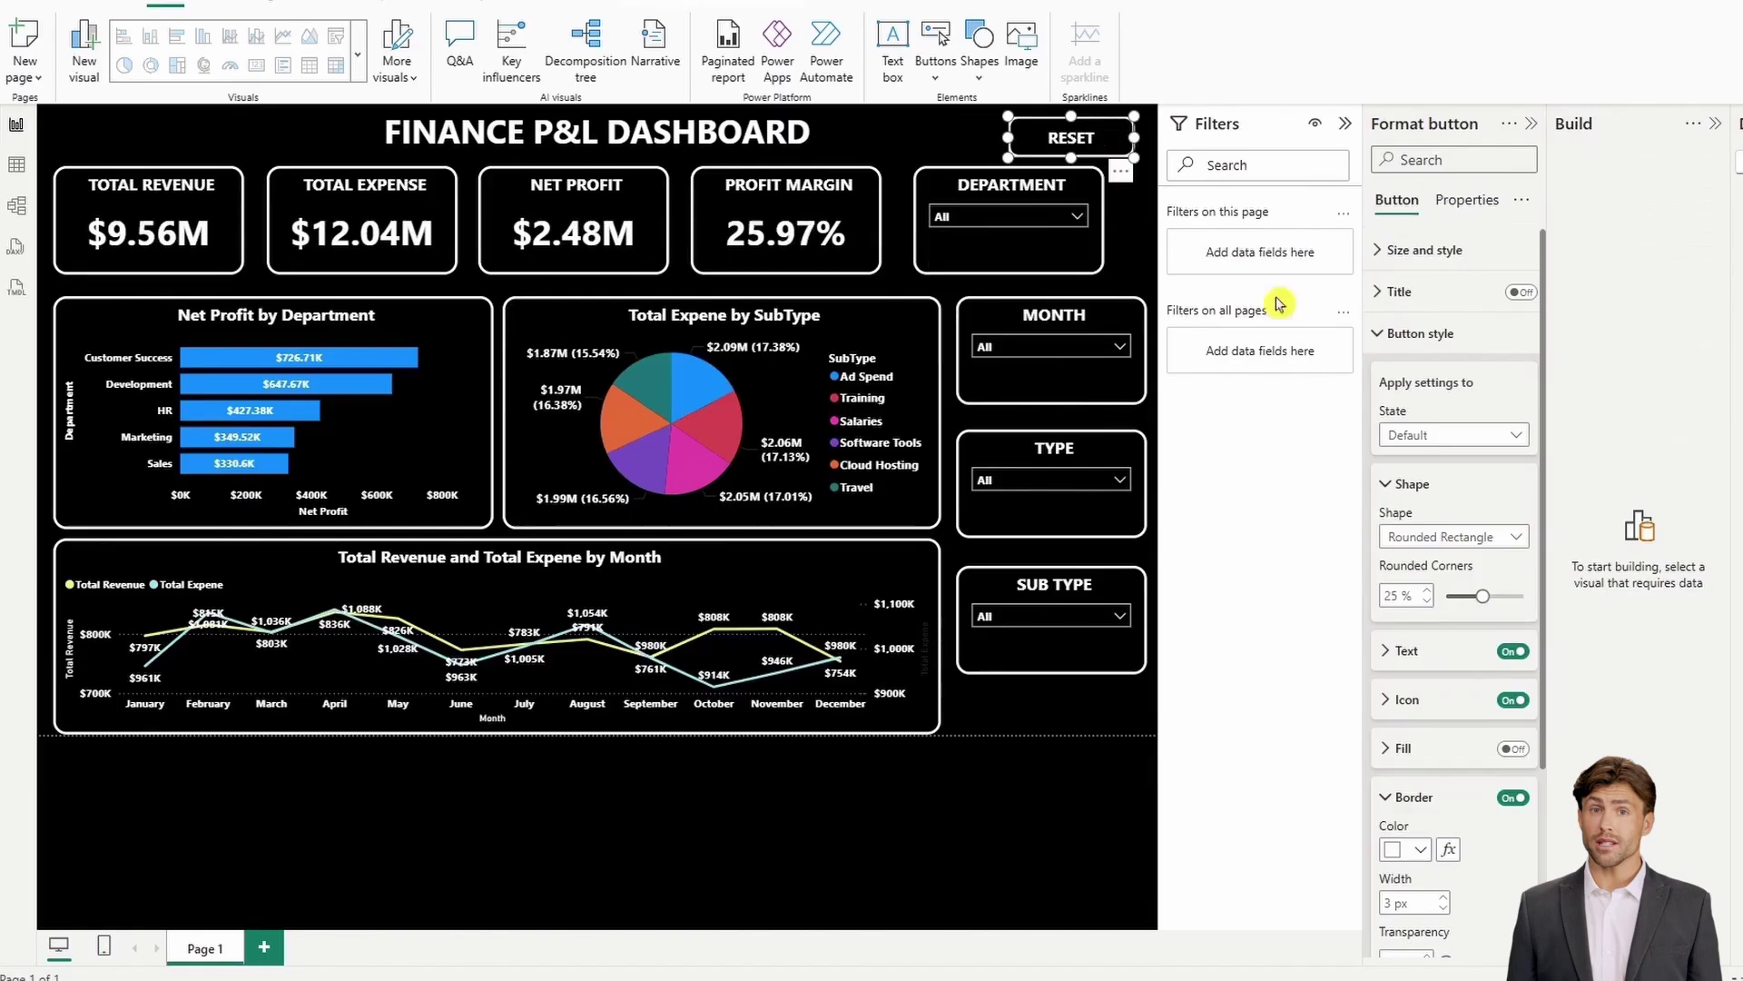
# Turn on the RESET button's action with type Bookmark and assign the RESET bookmark
pyautogui.click(1410, 333)
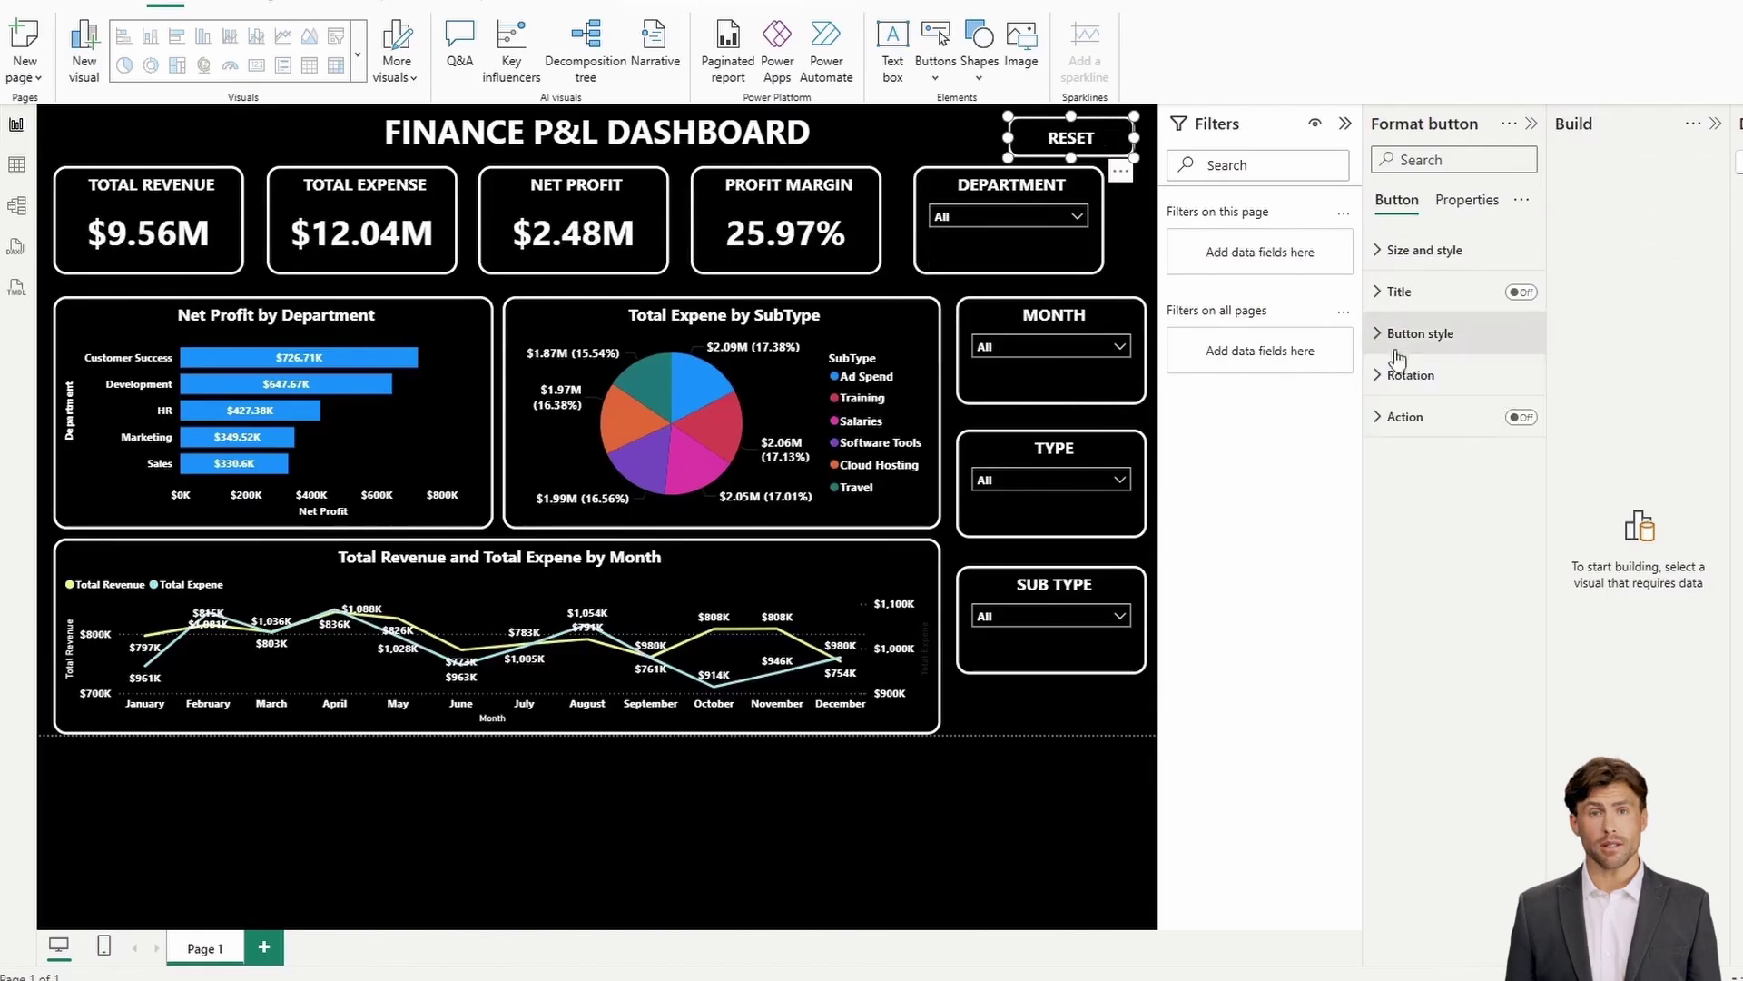
pyautogui.click(1410, 423)
pyautogui.click(1453, 518)
pyautogui.click(1414, 567)
pyautogui.click(1444, 572)
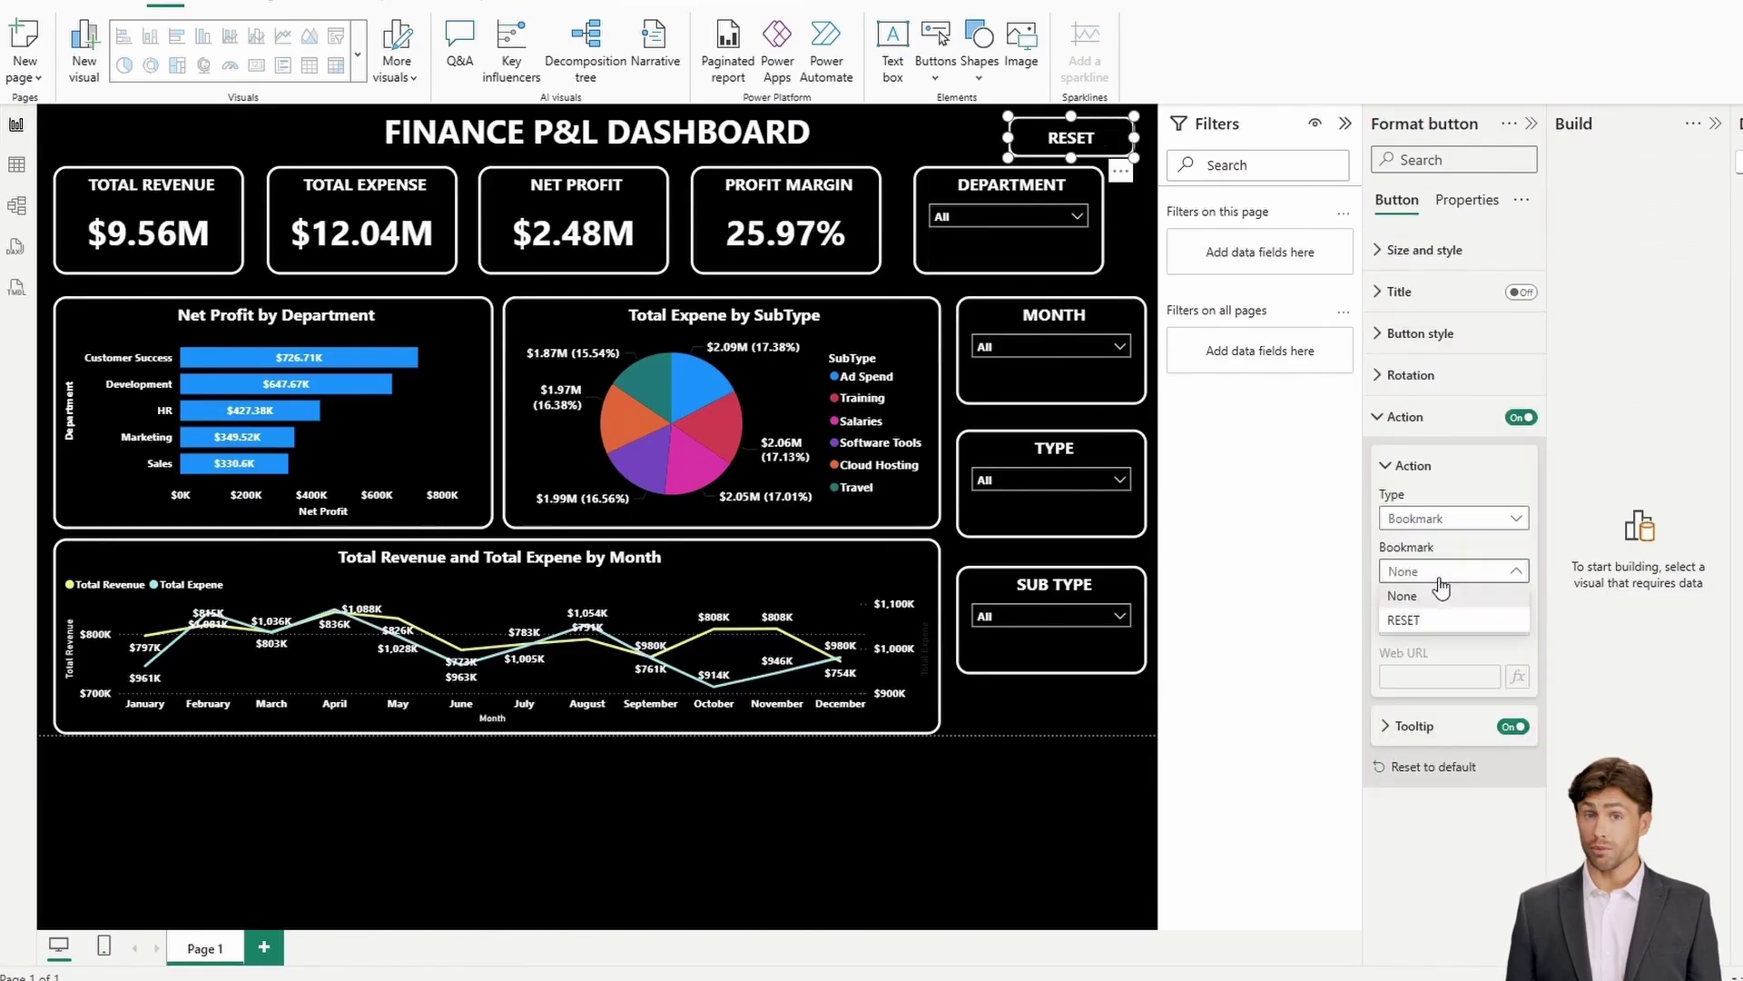
pyautogui.click(1439, 617)
# Filter the dashboard to the HR department and the Salaries sub type to test the reset action
pyautogui.click(1077, 216)
pyautogui.click(990, 295)
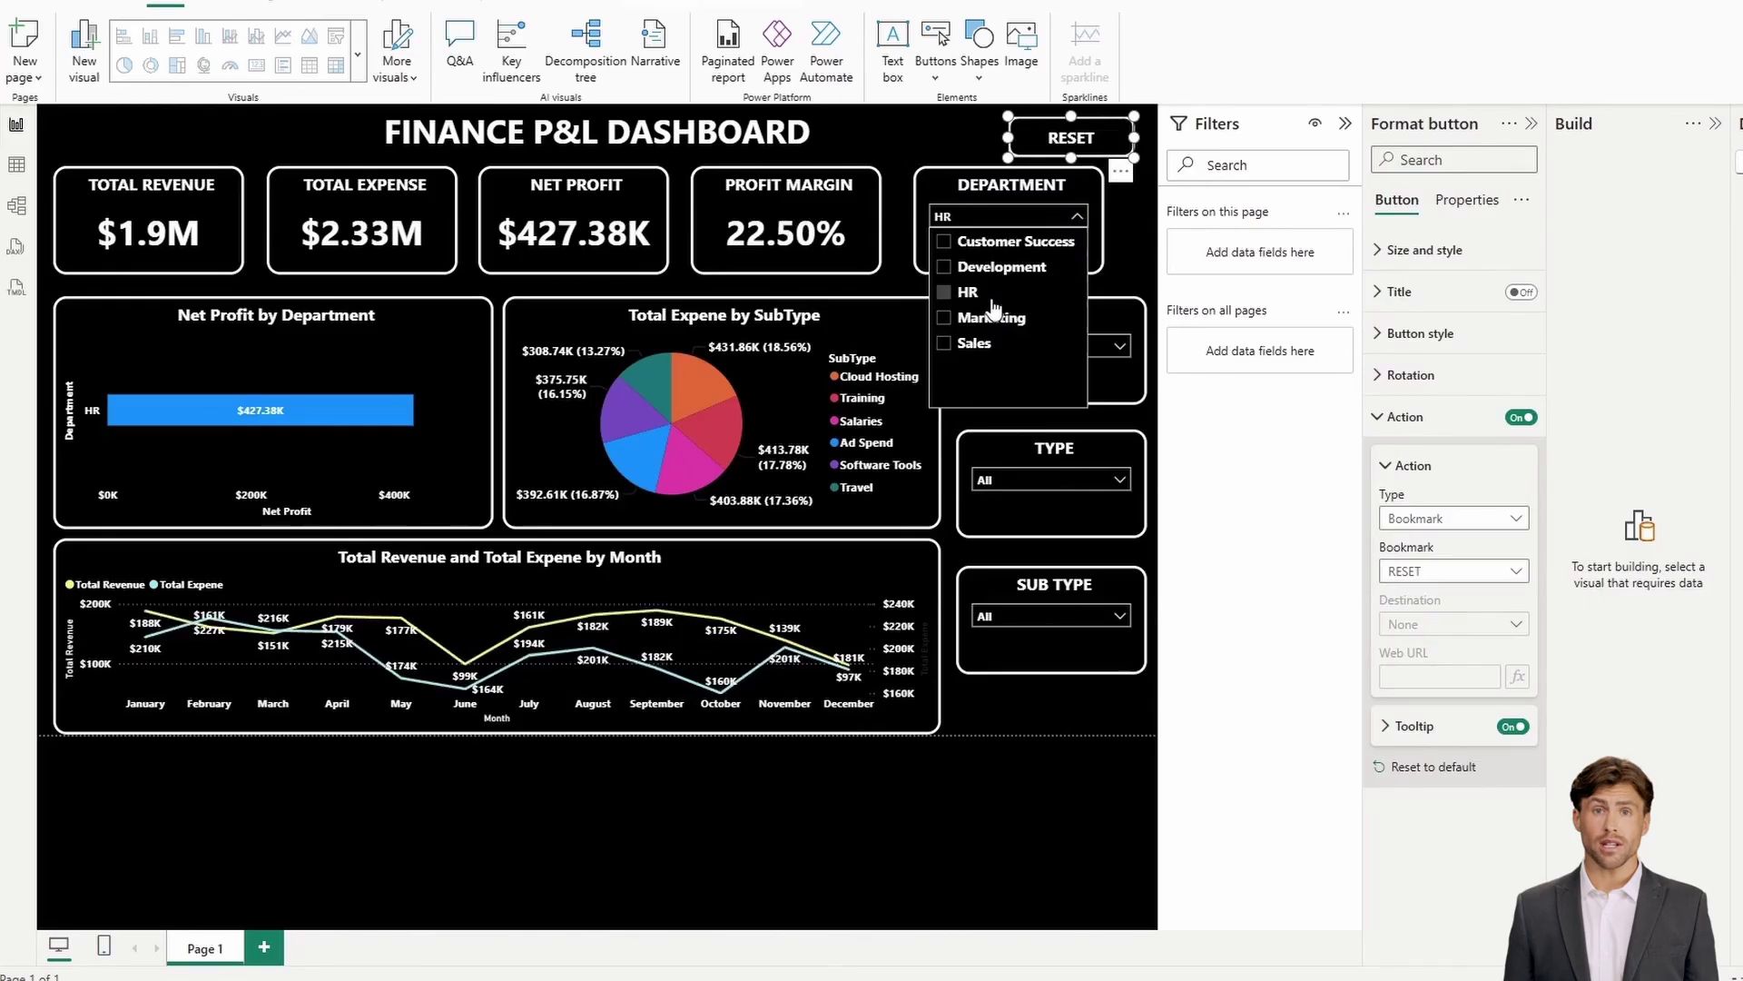
pyautogui.click(1100, 481)
pyautogui.click(1081, 614)
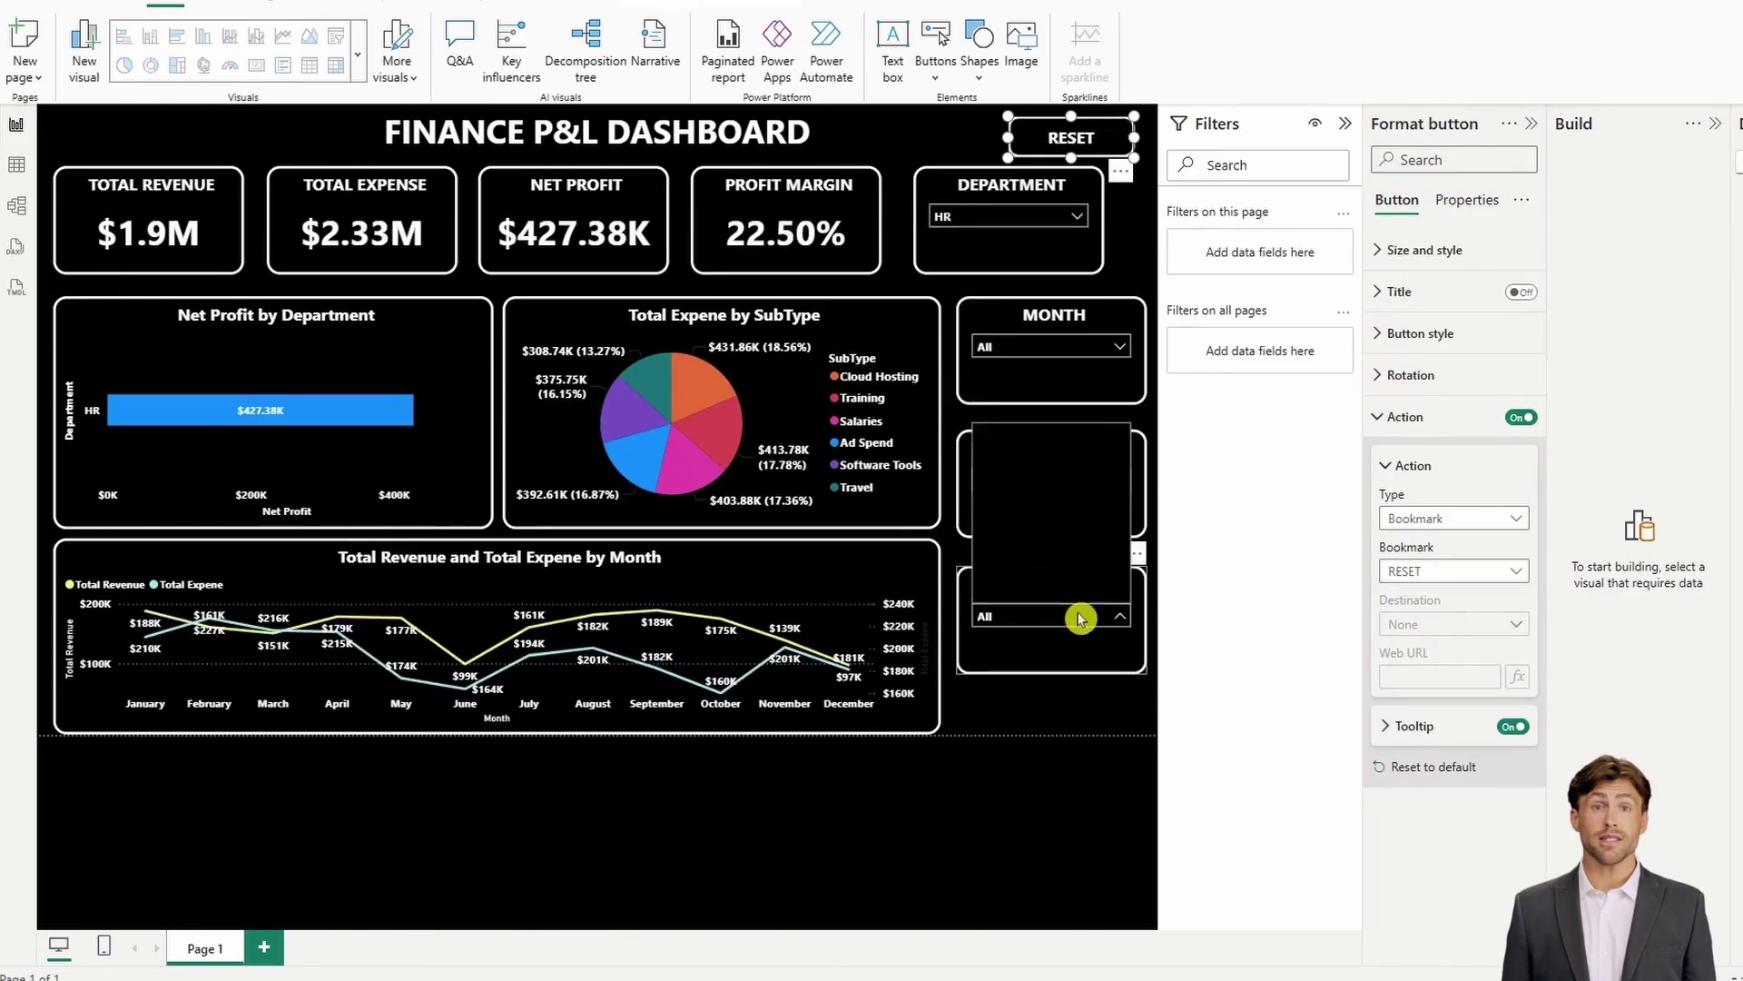
pyautogui.click(1081, 613)
pyautogui.click(1036, 540)
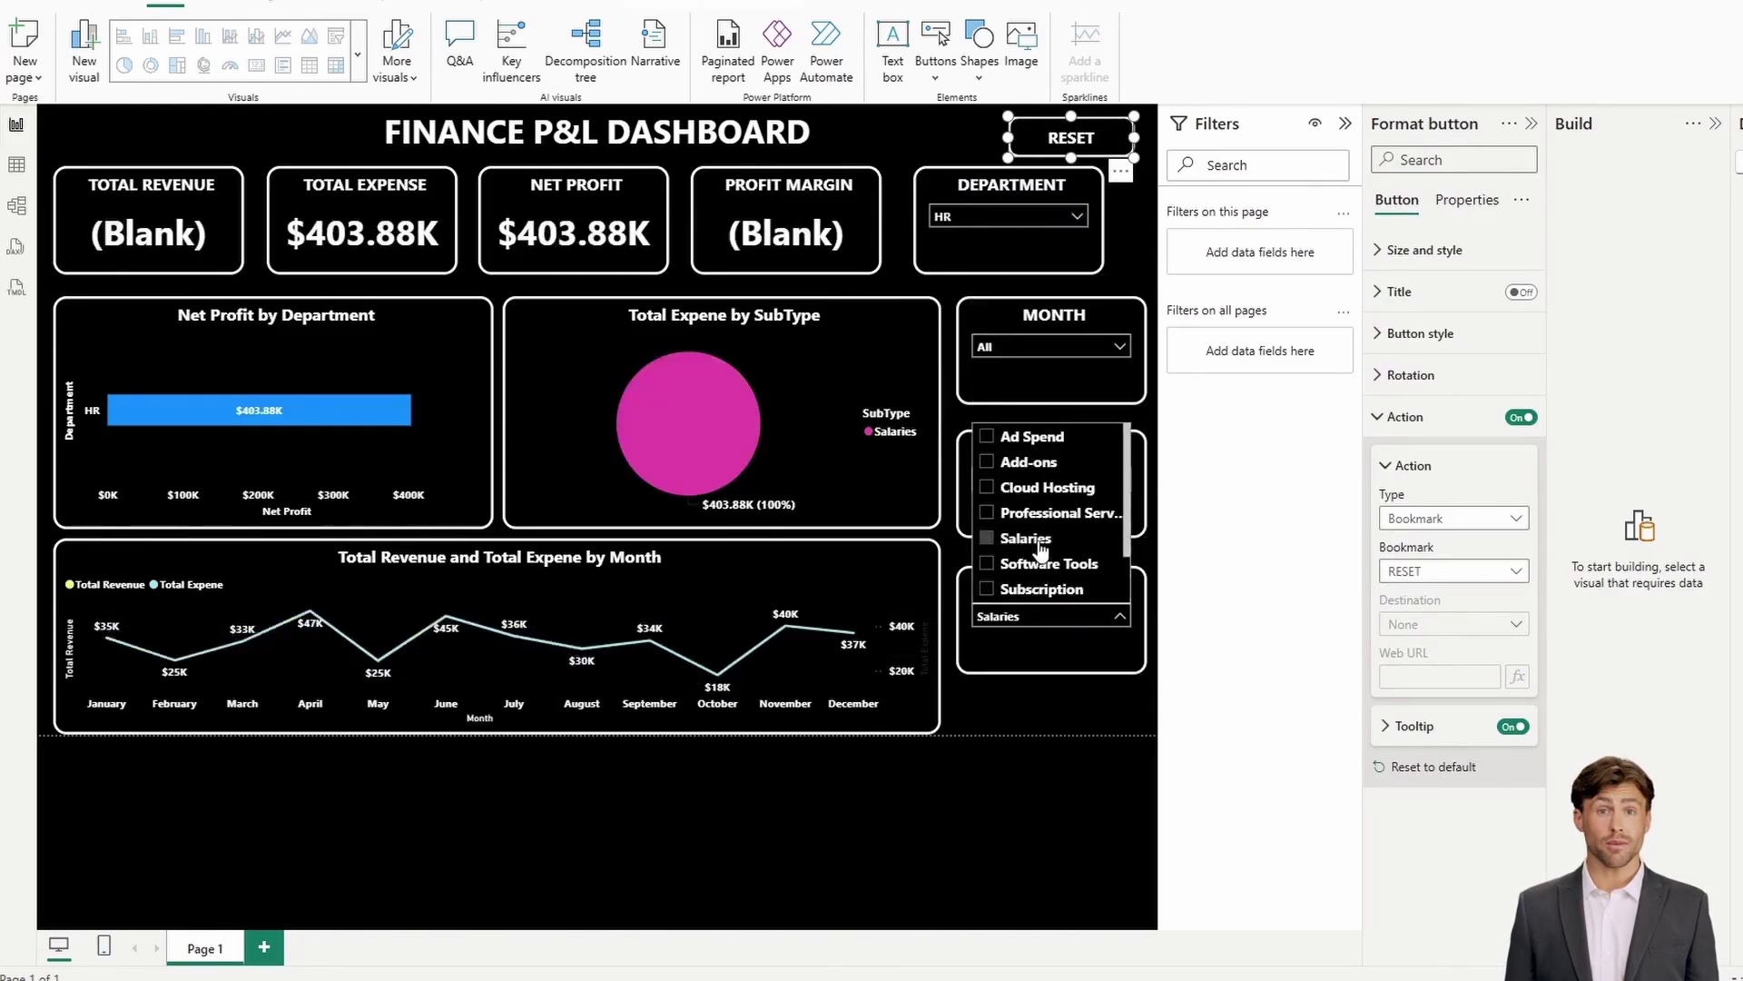
# Clear the Sub Type selection, briefly toggle Software Tools, and run the RESET button to restore the unfiltered dashboard
pyautogui.click(1026, 539)
pyautogui.click(1049, 563)
pyautogui.click(1049, 564)
pyautogui.click(1121, 234)
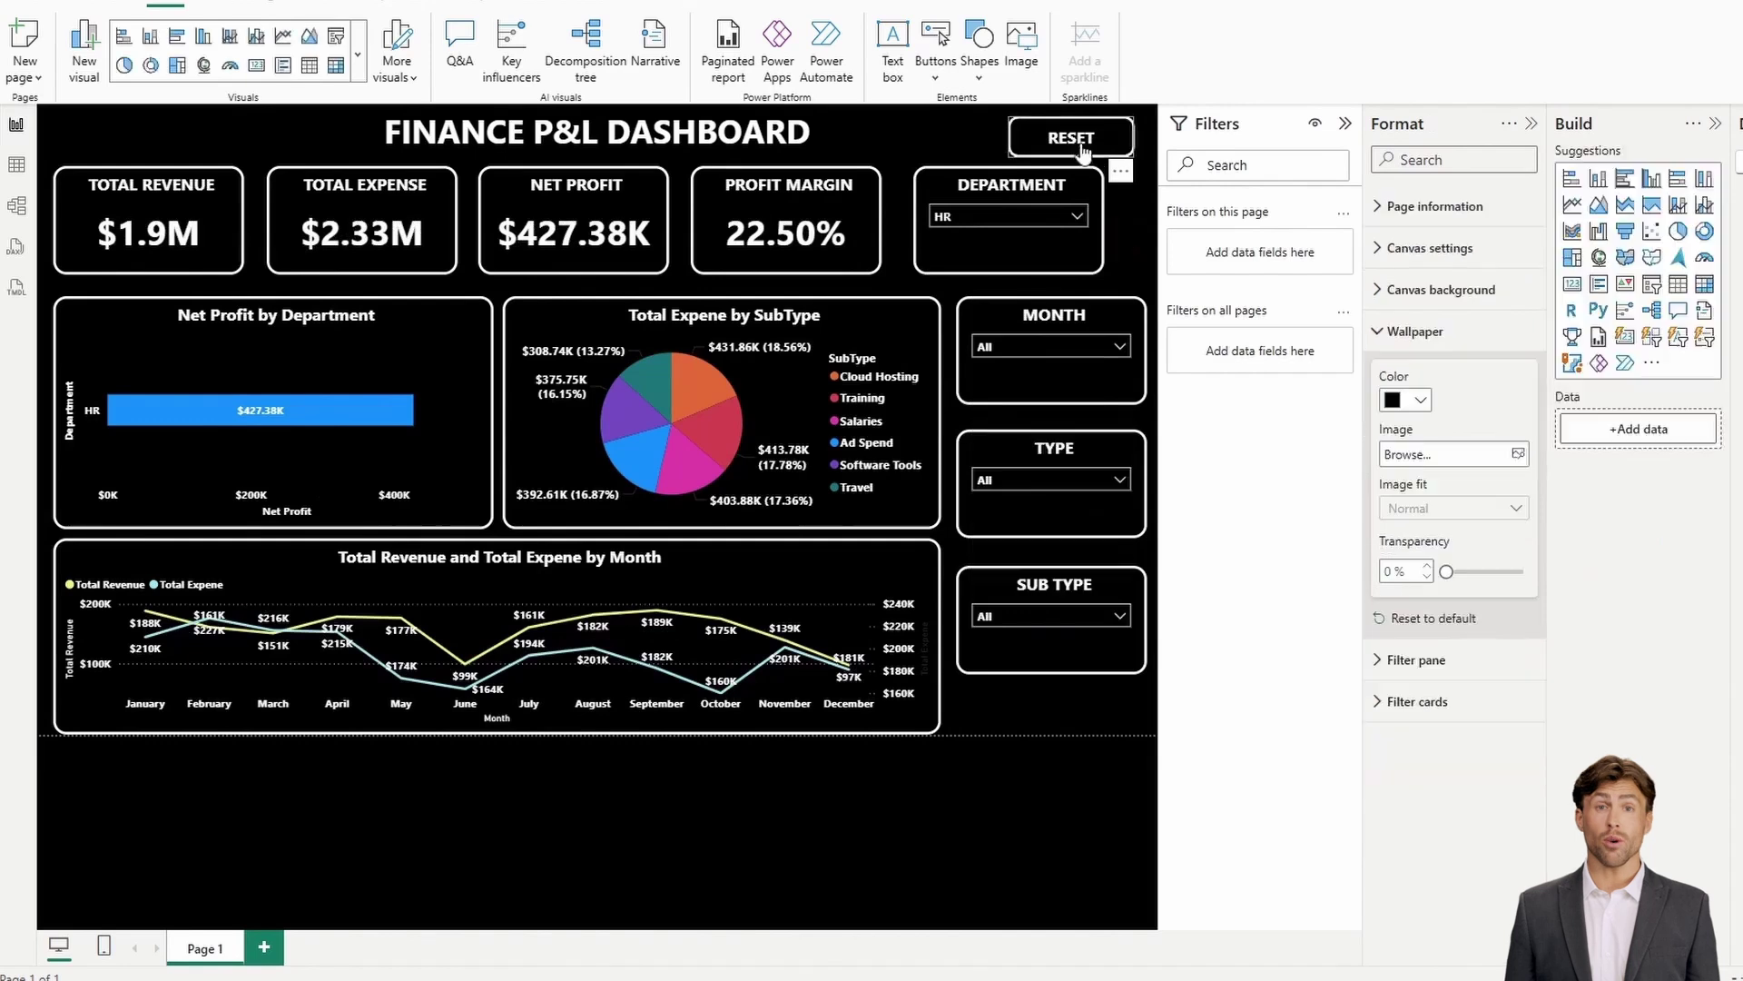
pyautogui.keyDown('ctrl'); pyautogui.click(1087, 138); pyautogui.keyUp('ctrl')
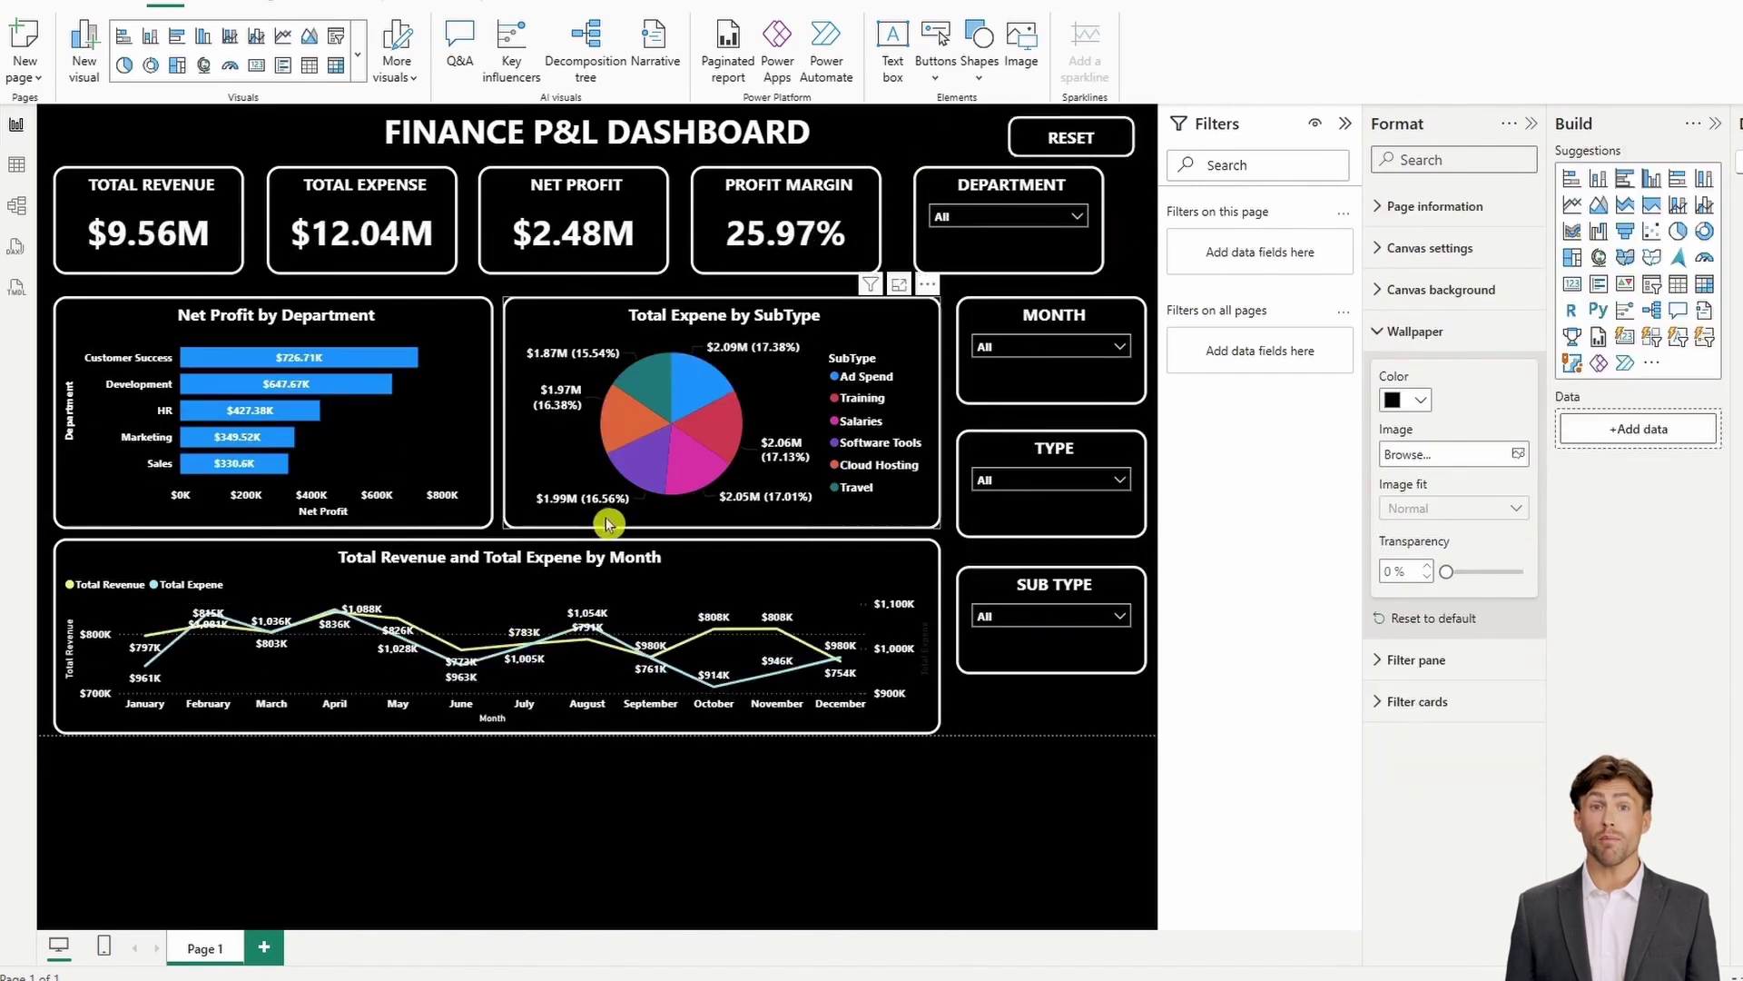